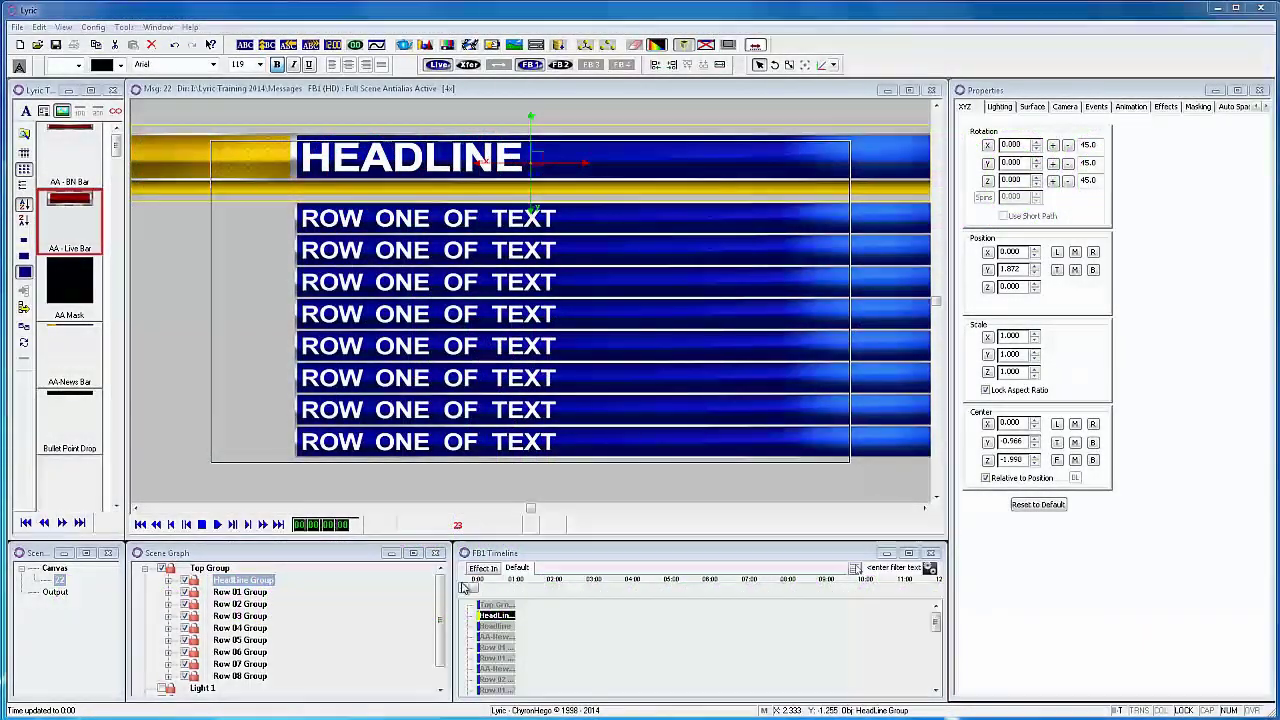
Step: Stagger the Row 02 to Row 08 groups in the Effect In transition so each starts slightly after the row above
left_click(486, 569)
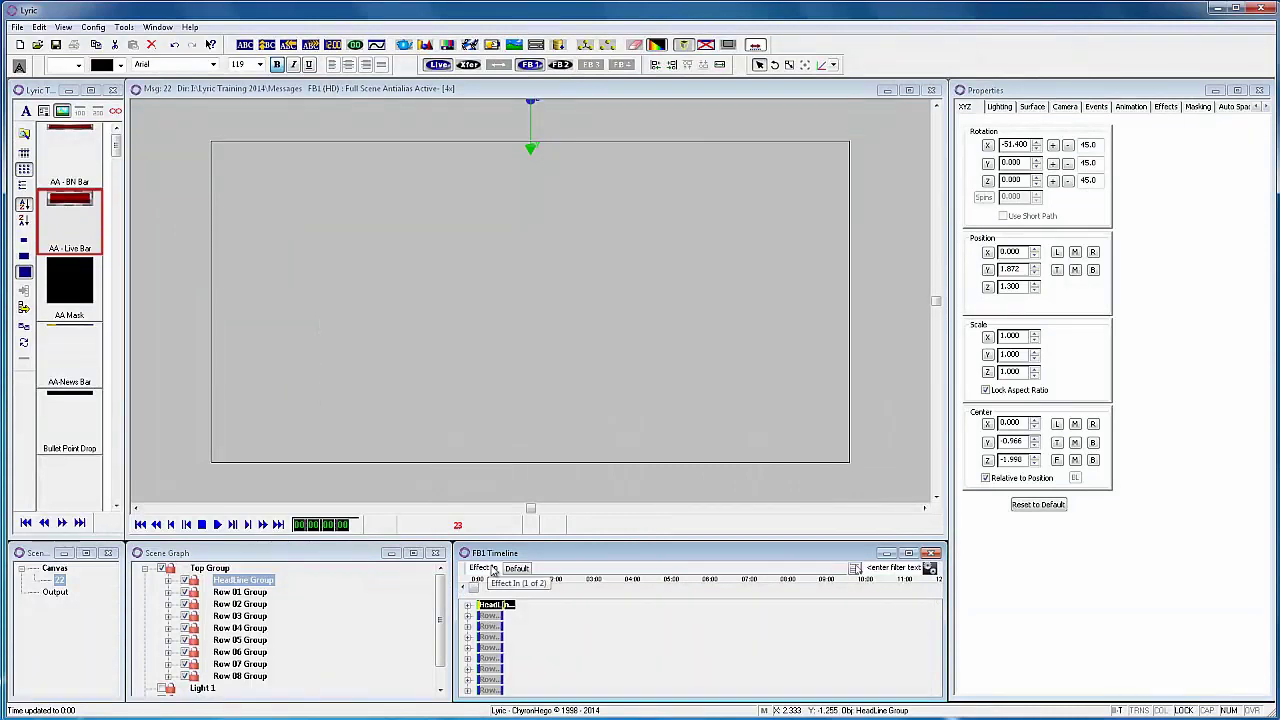
left_click(489, 626)
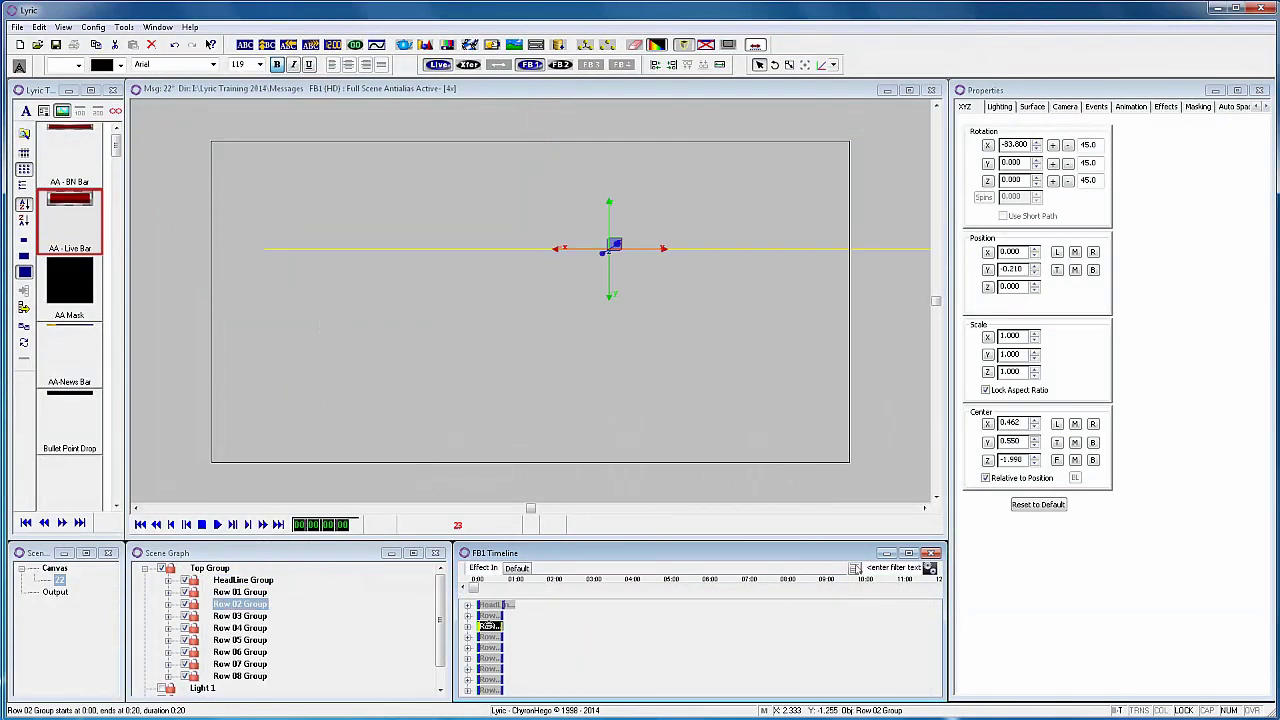
mouse_move(478, 588)
left_mouse_down()
mouse_move(507, 590)
mouse_move(476, 591)
left_mouse_up()
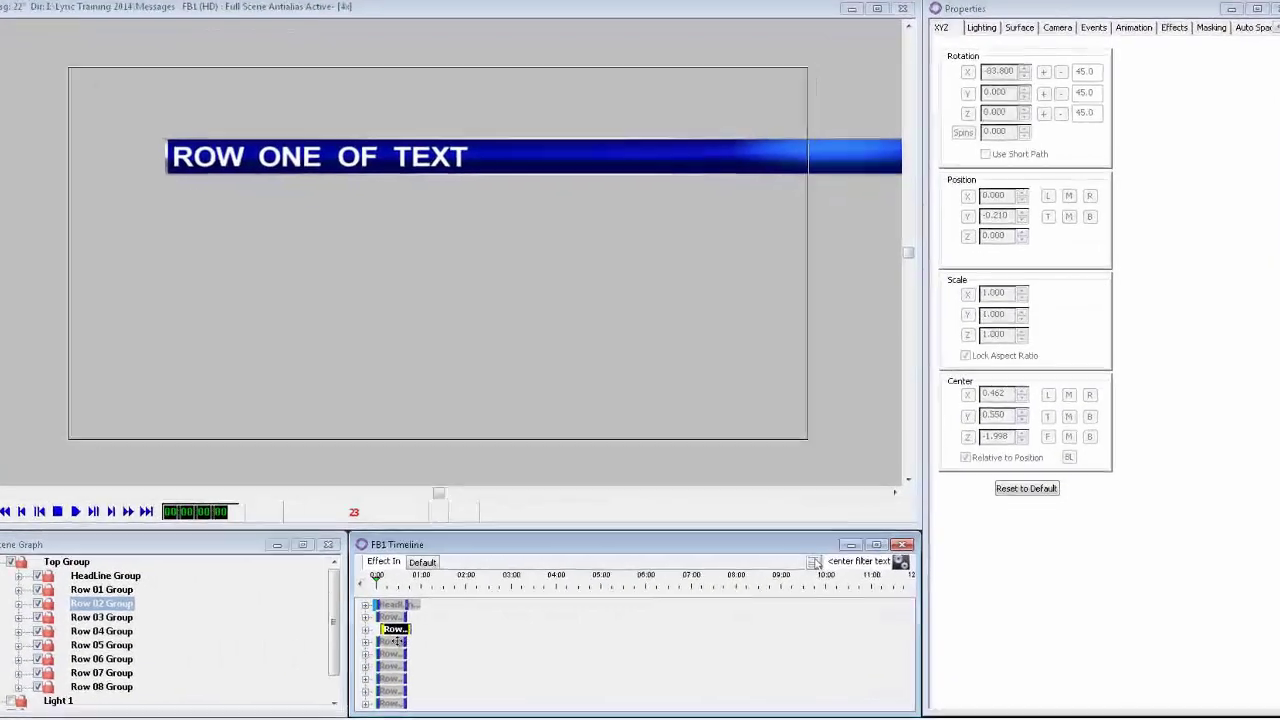
left_click(395, 706)
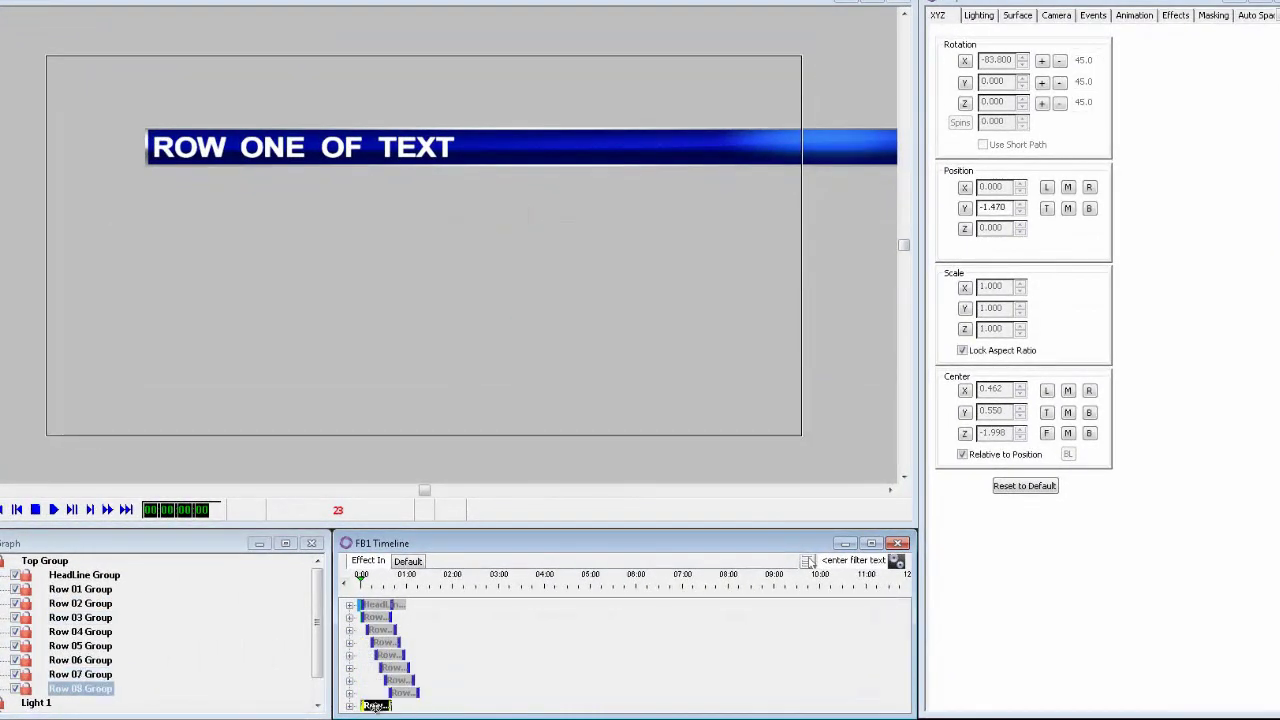
left_click_drag(402, 708, 411, 708)
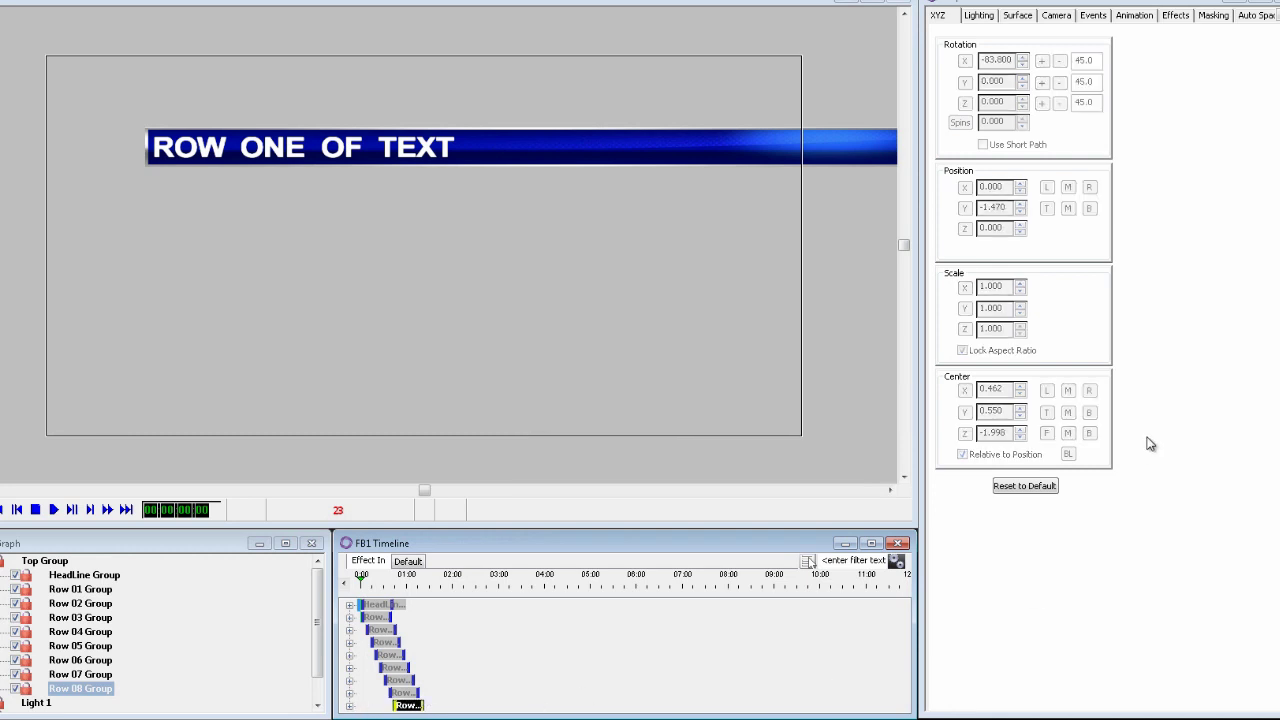
Step: Enable Hold First Frame for the Row 02 to Row 08 groups in the Effect In transition
right_click(1062, 306)
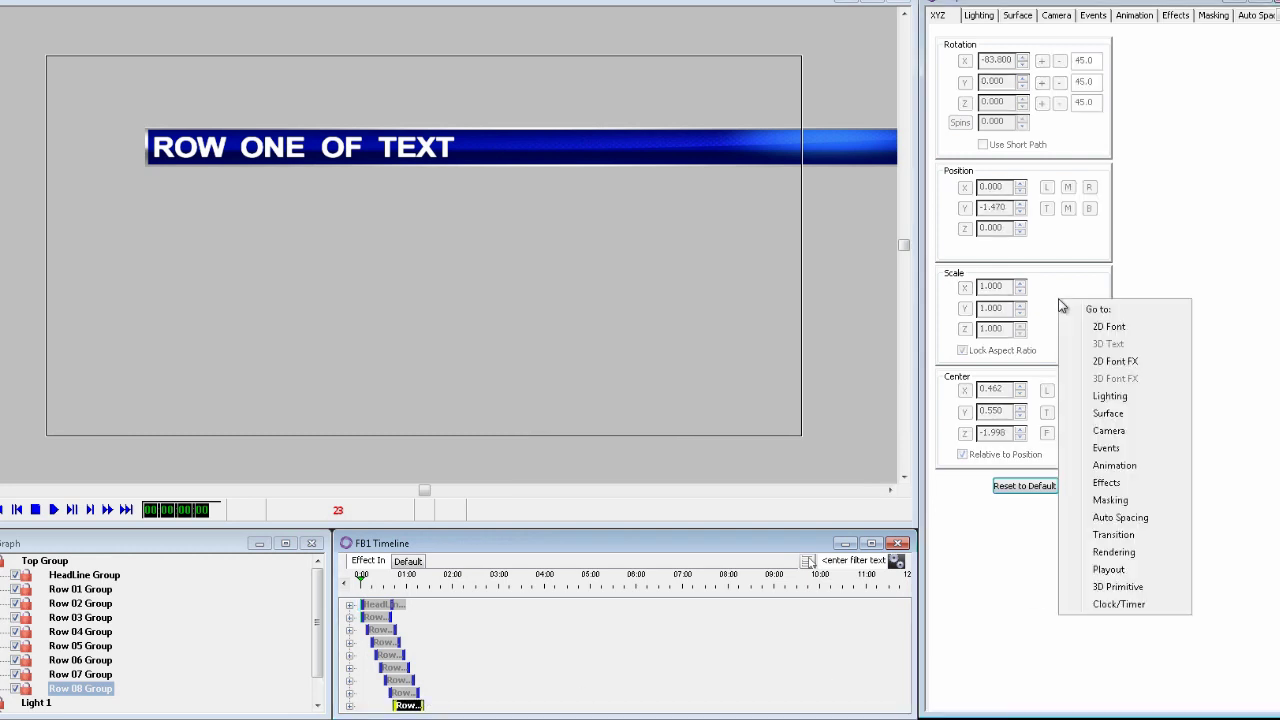
left_click(1115, 545)
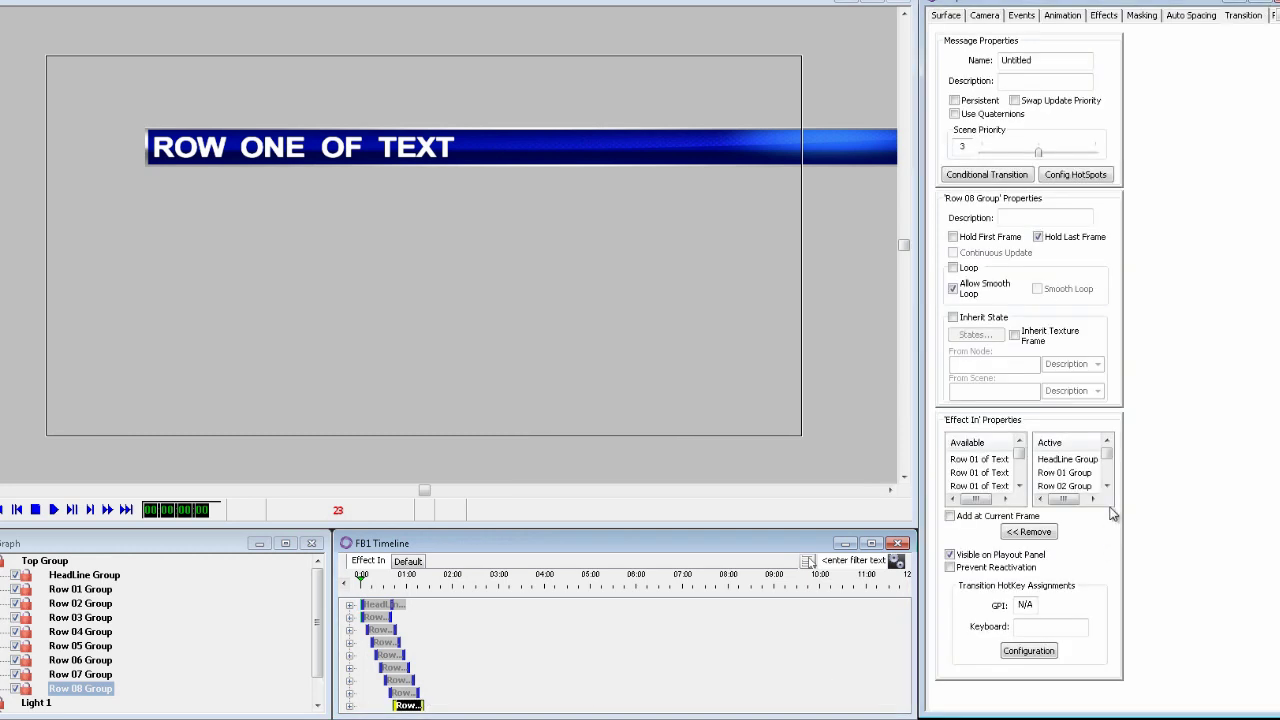
left_click(953, 237)
left_click(405, 692)
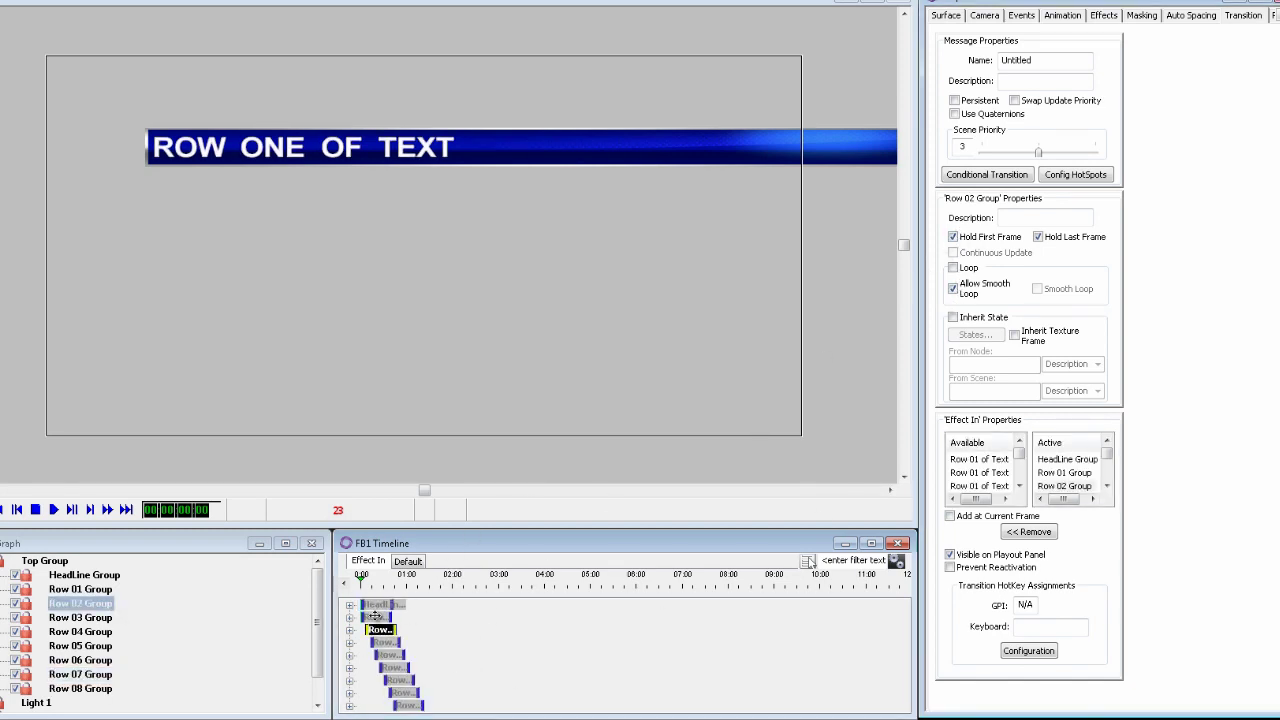
Step: Check the Row 01 group's transition settings and play the Effect In animation
left_click(375, 617)
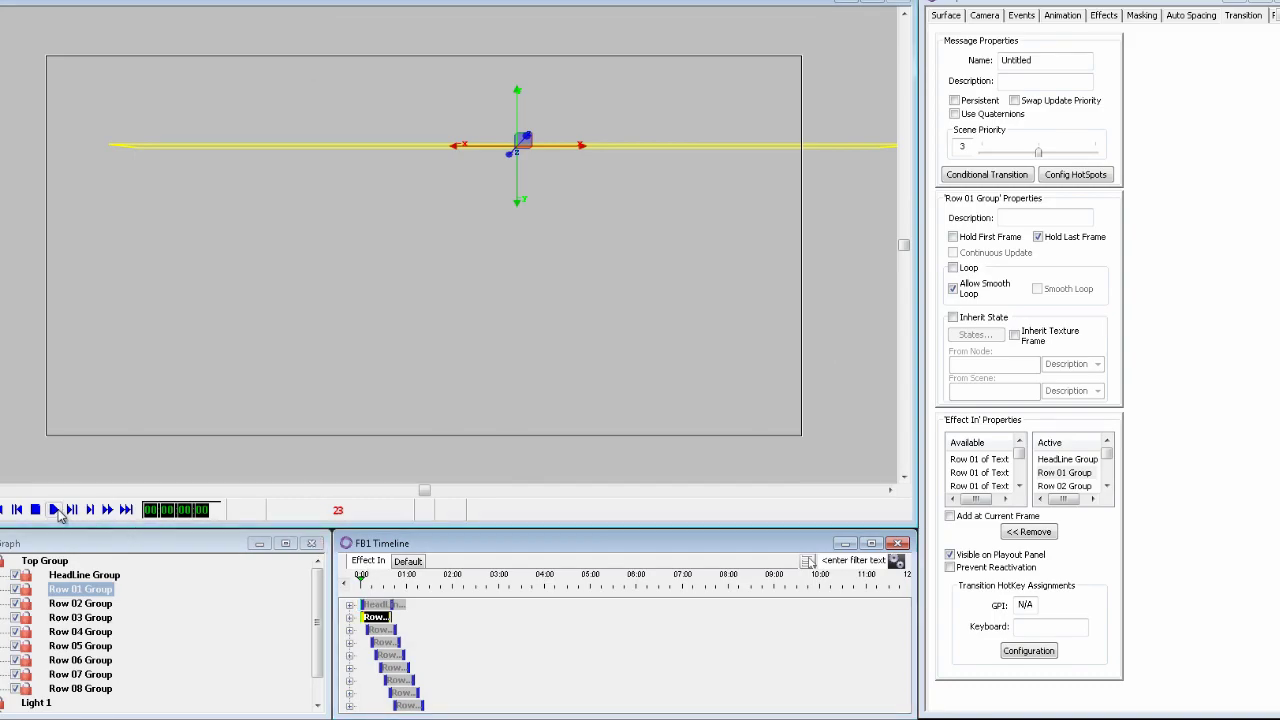
left_click(65, 511)
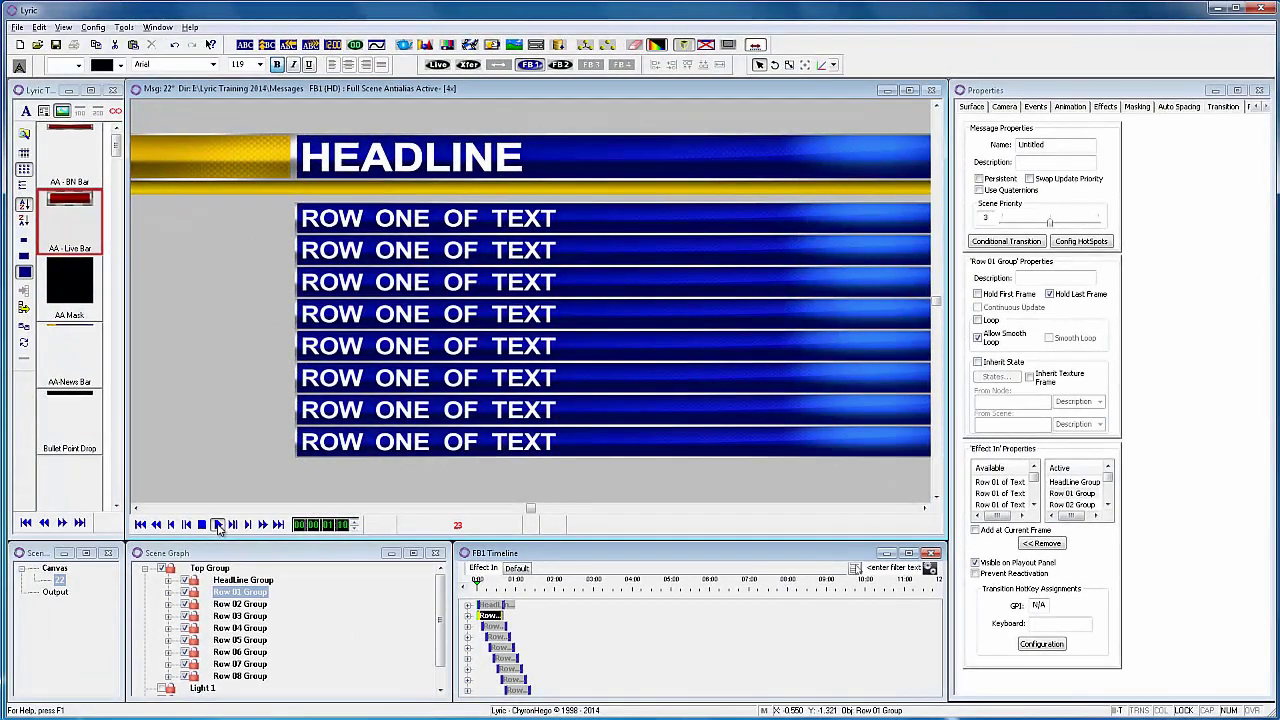
left_click(202, 526)
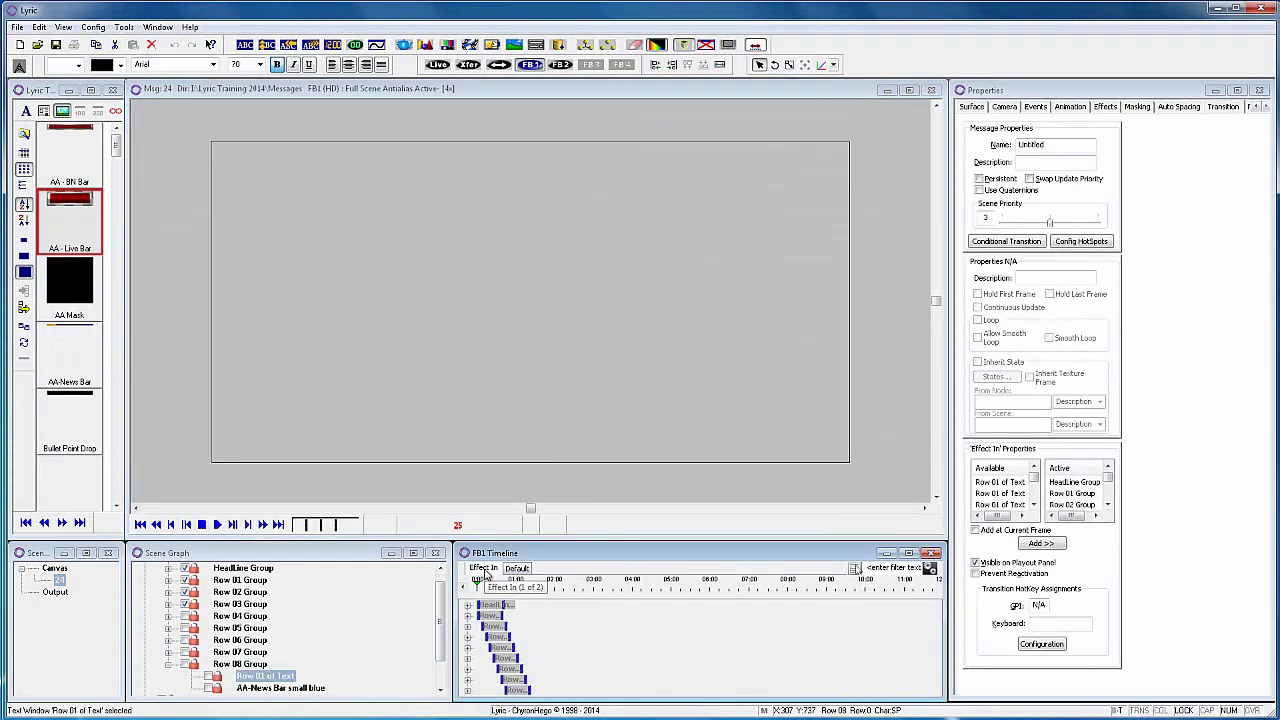
Step: Copy the Effect In transition to a new transition named Update In
right_click(484, 578)
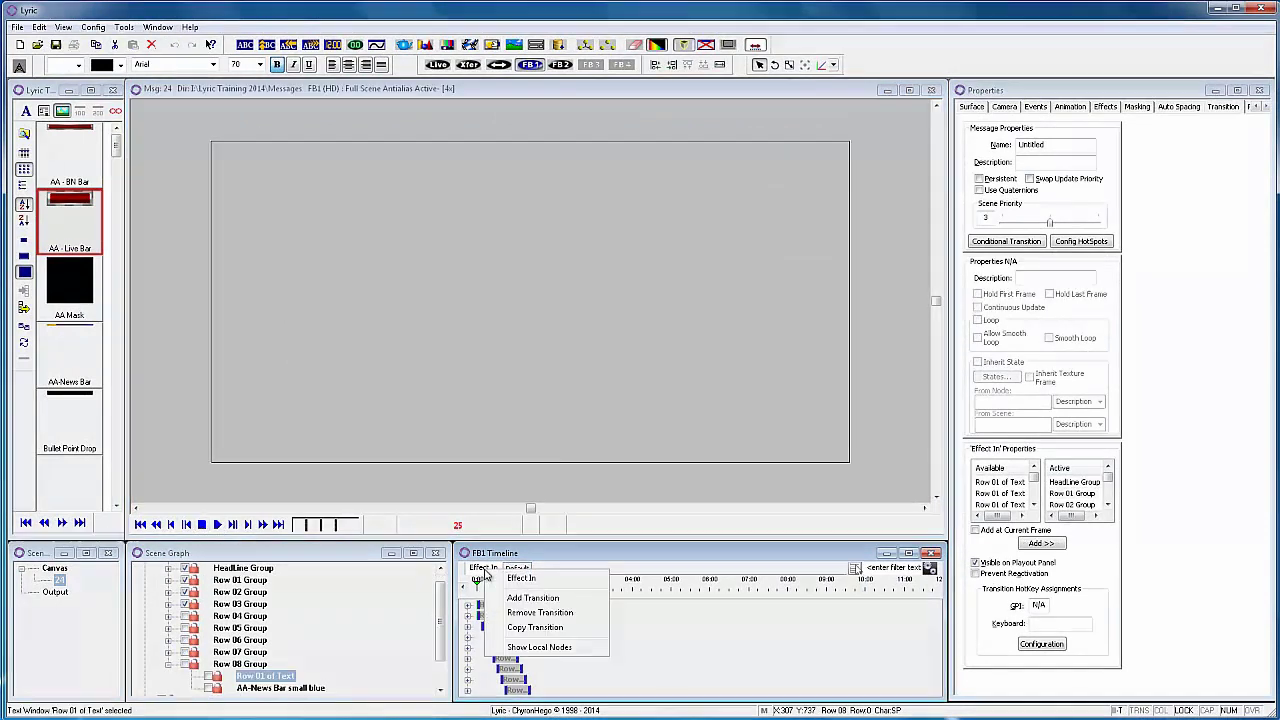
left_click(525, 630)
left_click(560, 612)
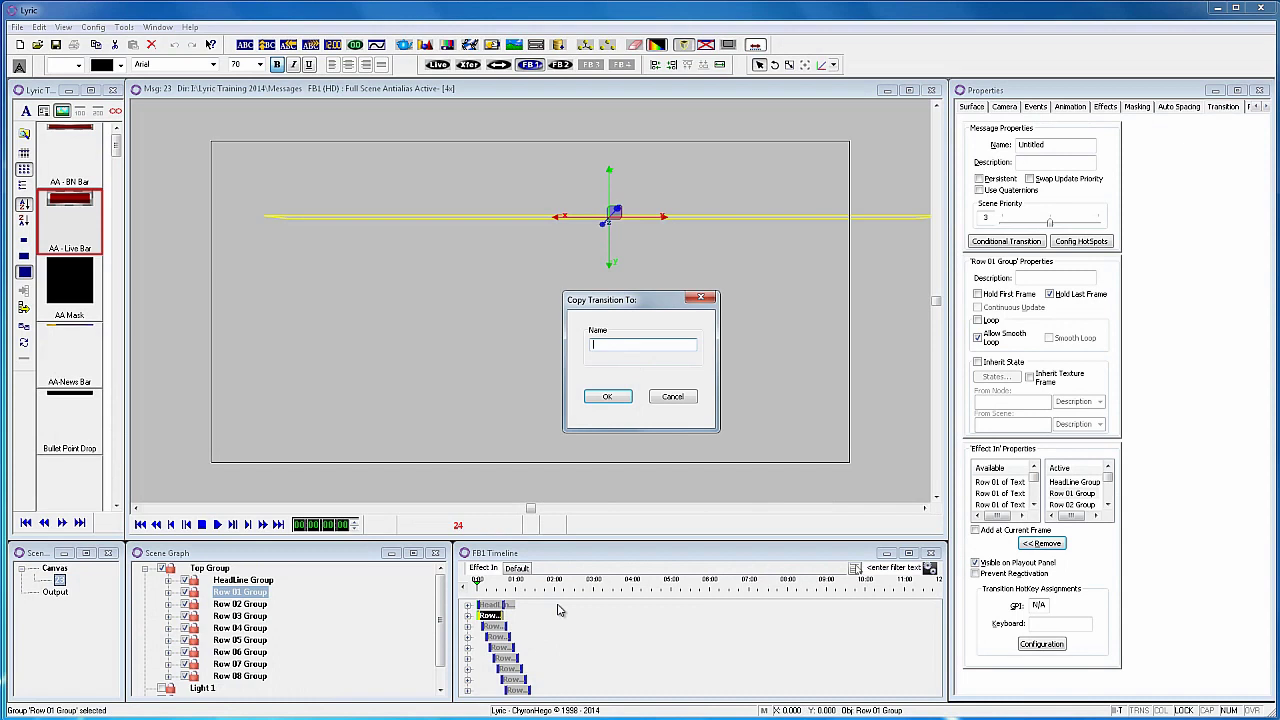
type("Update In")
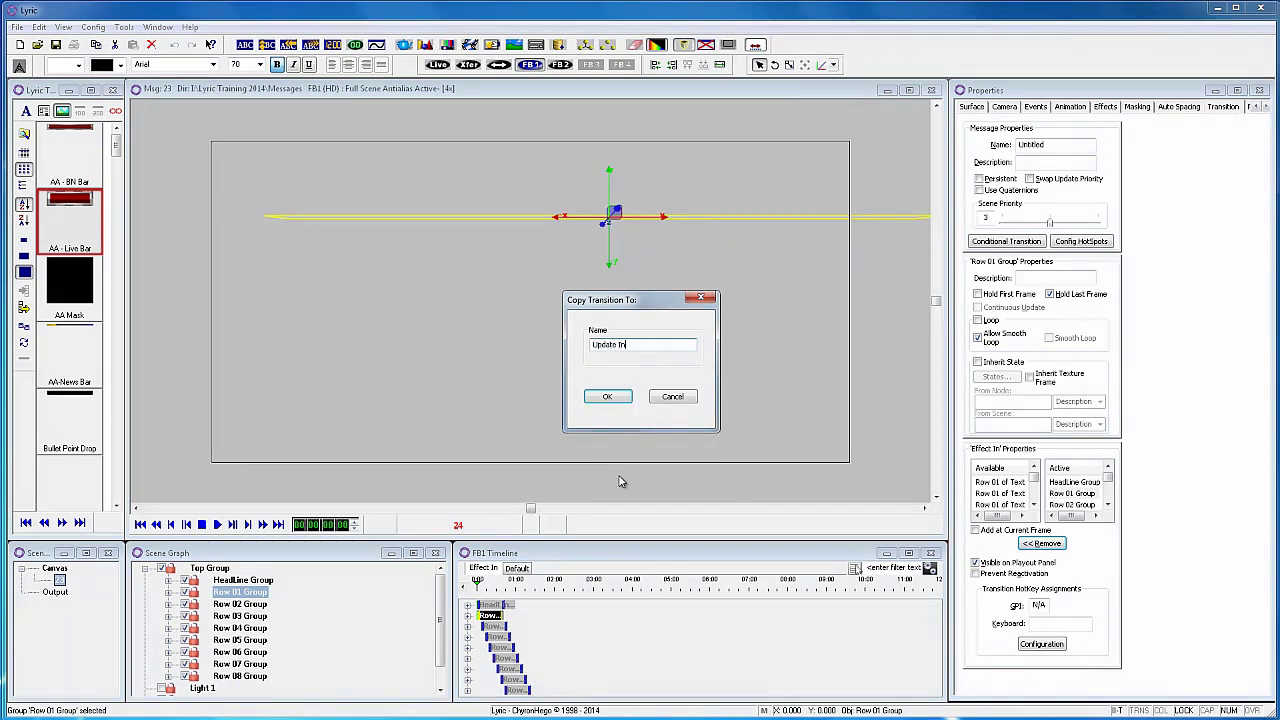
key("Return")
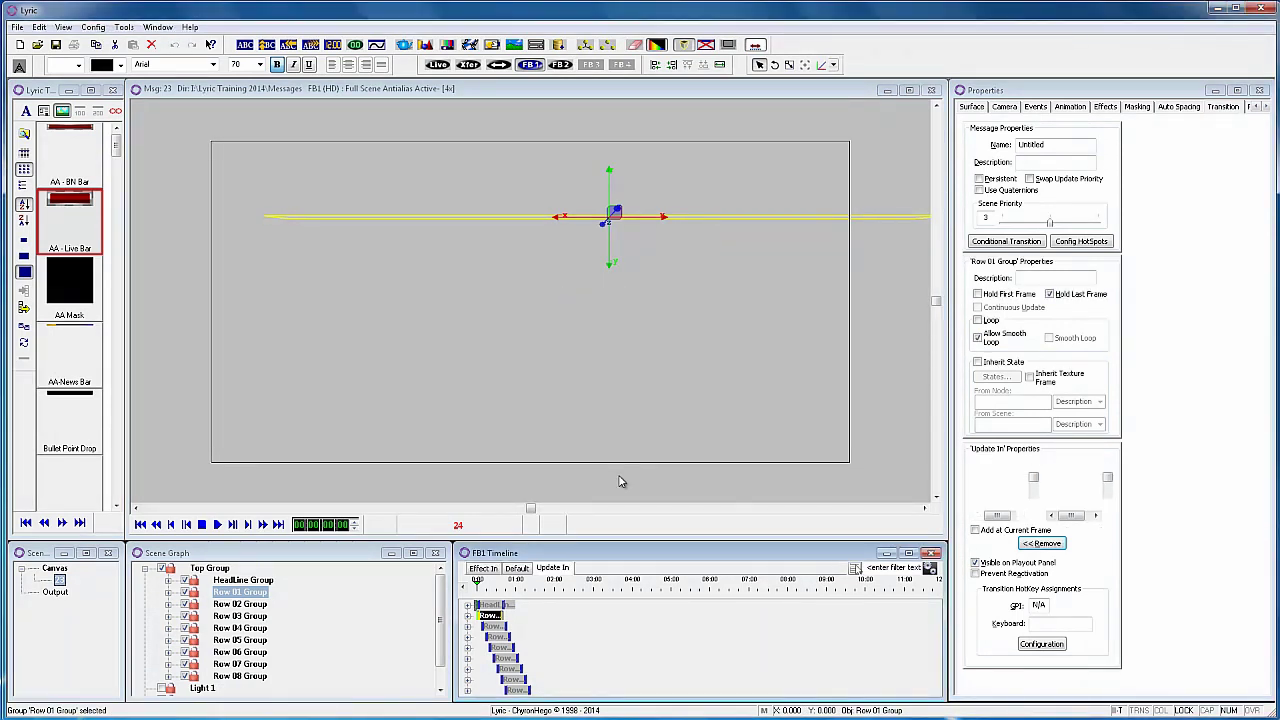
Step: Remove the HeadLine Group from the Update In transition and scrub through the remaining row animation
left_click(510, 606)
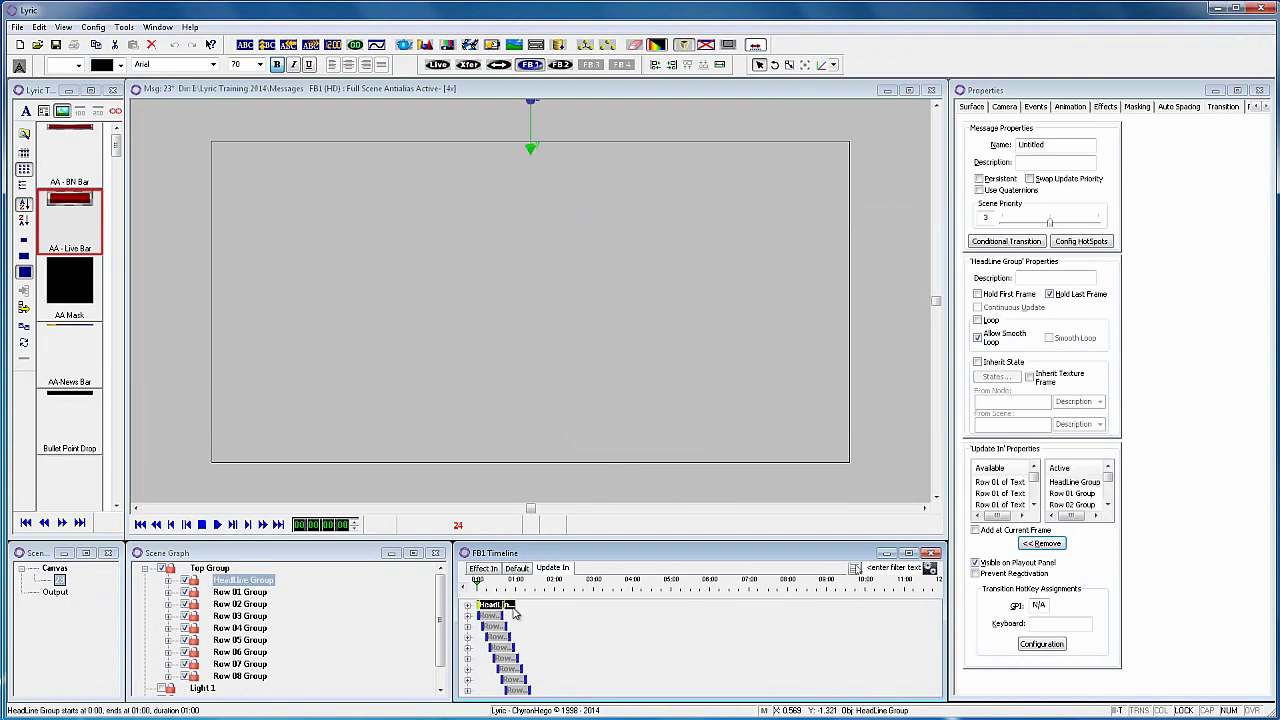
left_click(1042, 543)
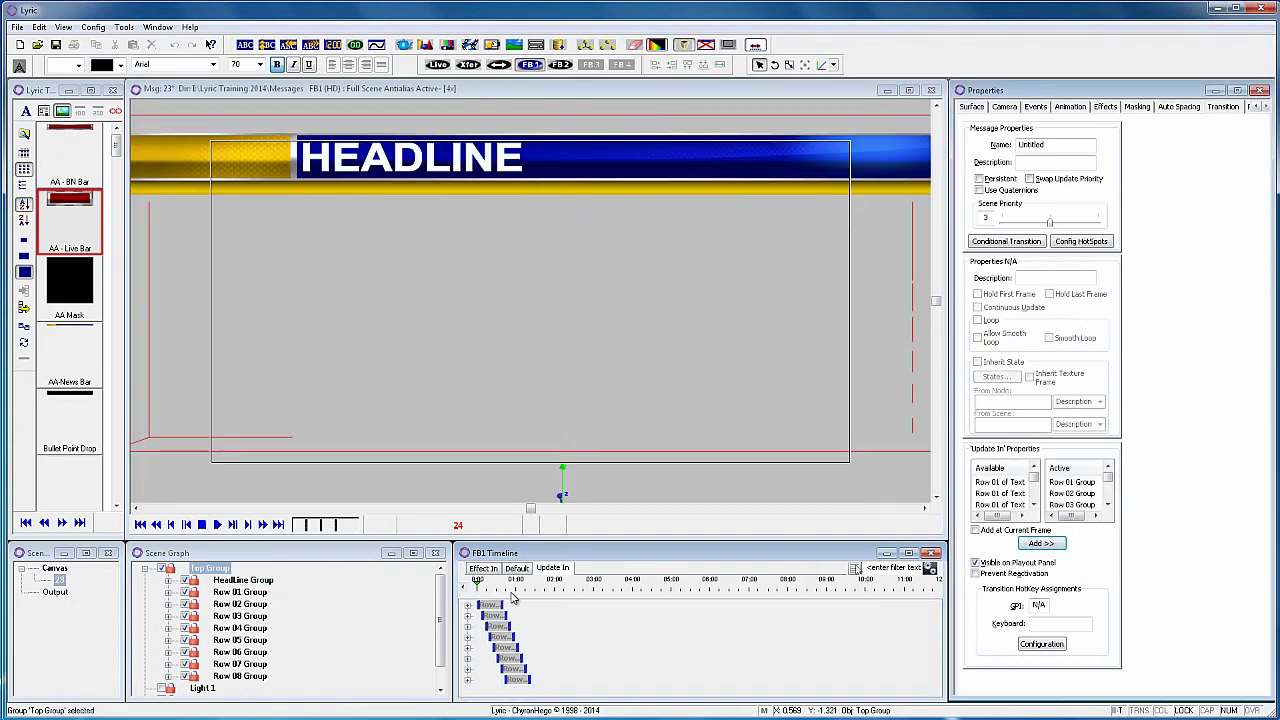
left_click_drag(479, 589, 451, 592)
Step: Add an empty Update Out transition to the scene
left_click(516, 568)
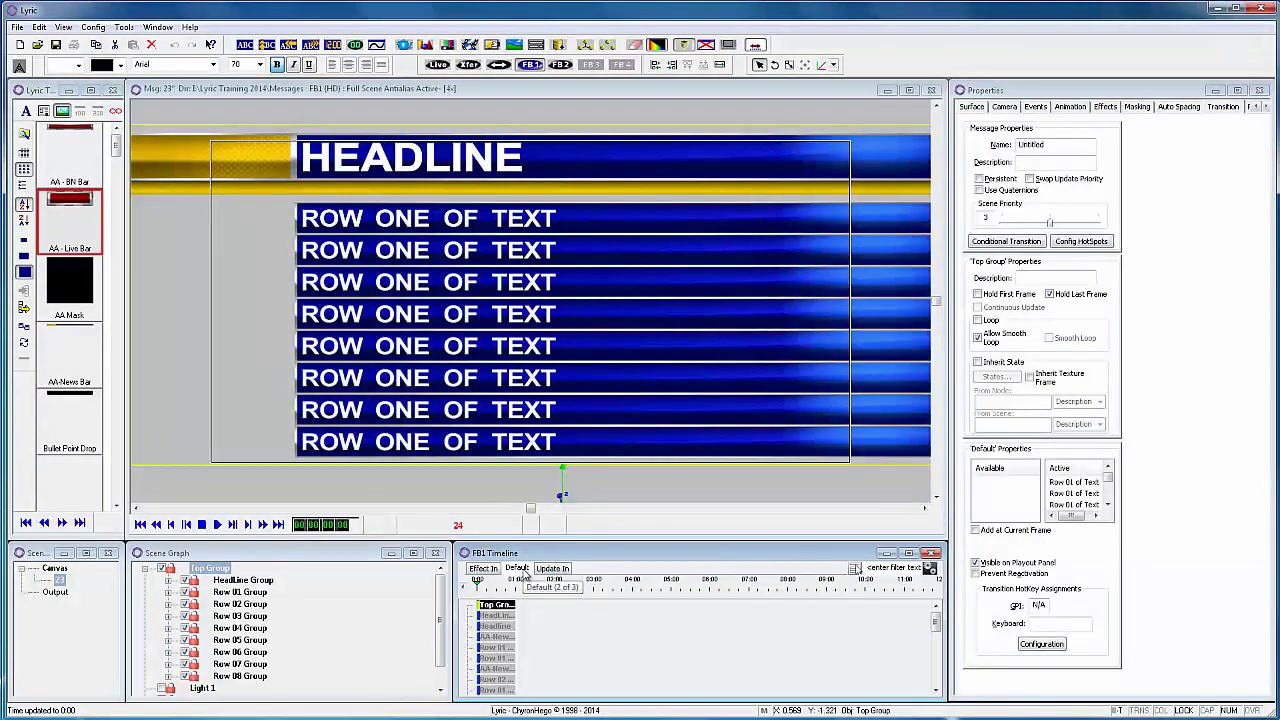
right_click(519, 570)
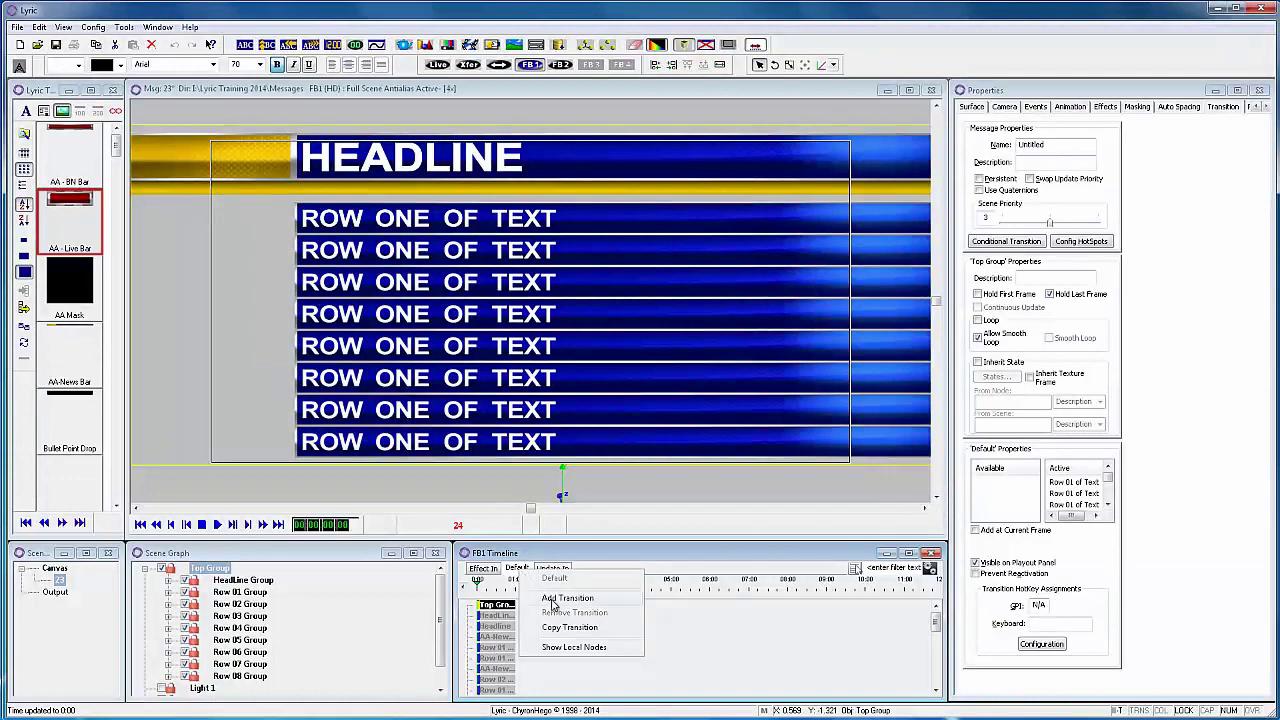
left_click(553, 599)
left_click(690, 326)
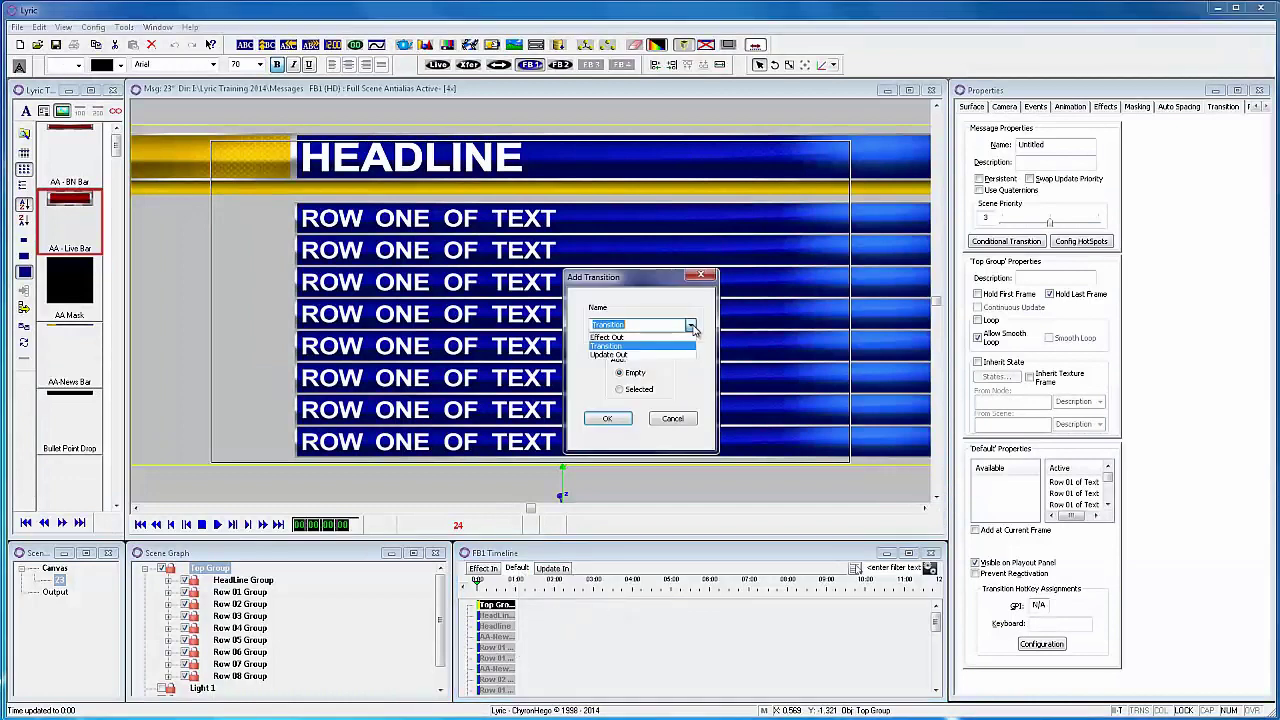
left_click(658, 355)
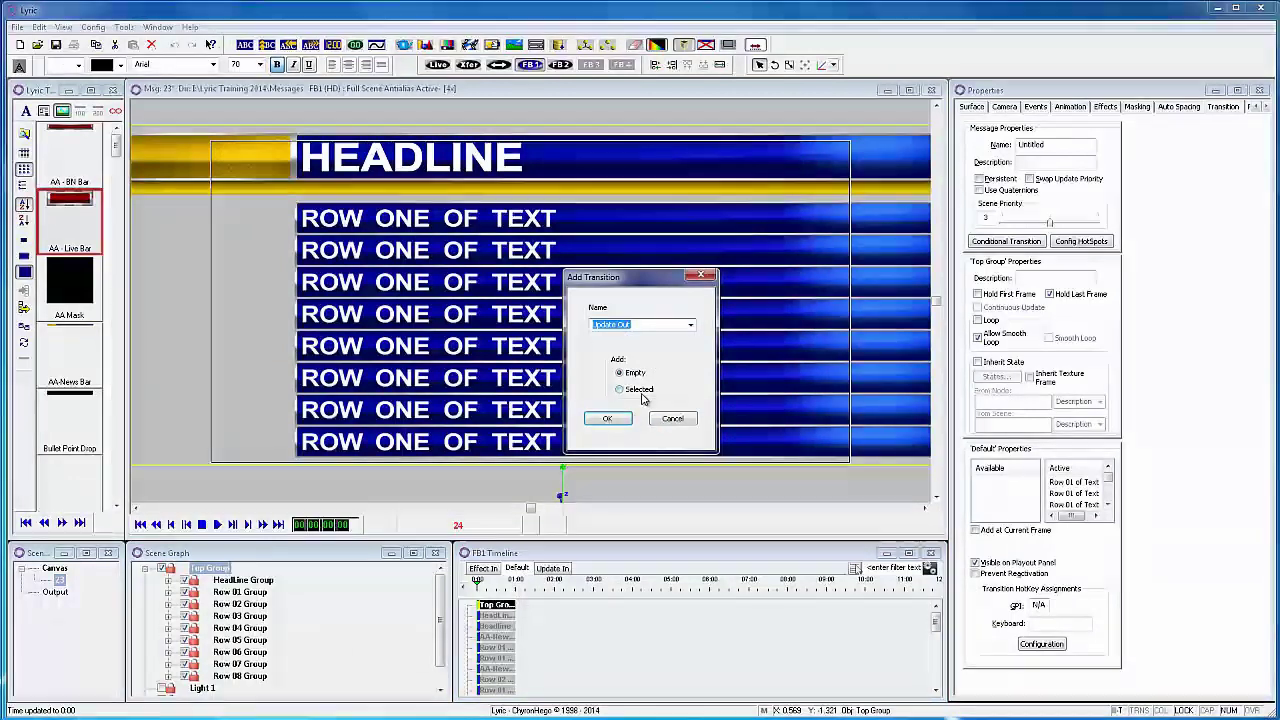
left_click(619, 421)
Step: Add the Row 01 to Row 08 groups to the Update Out transition, using their state from Default
left_click(242, 593)
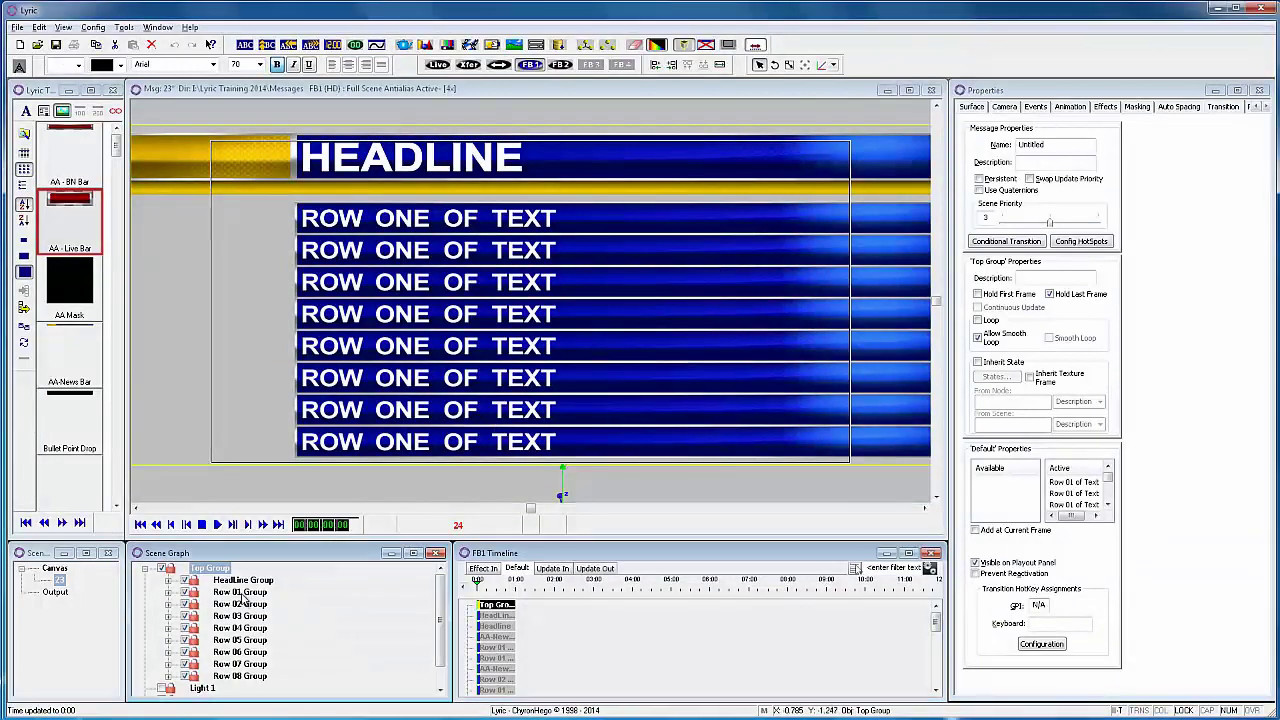
left_click_drag(242, 606, 282, 674)
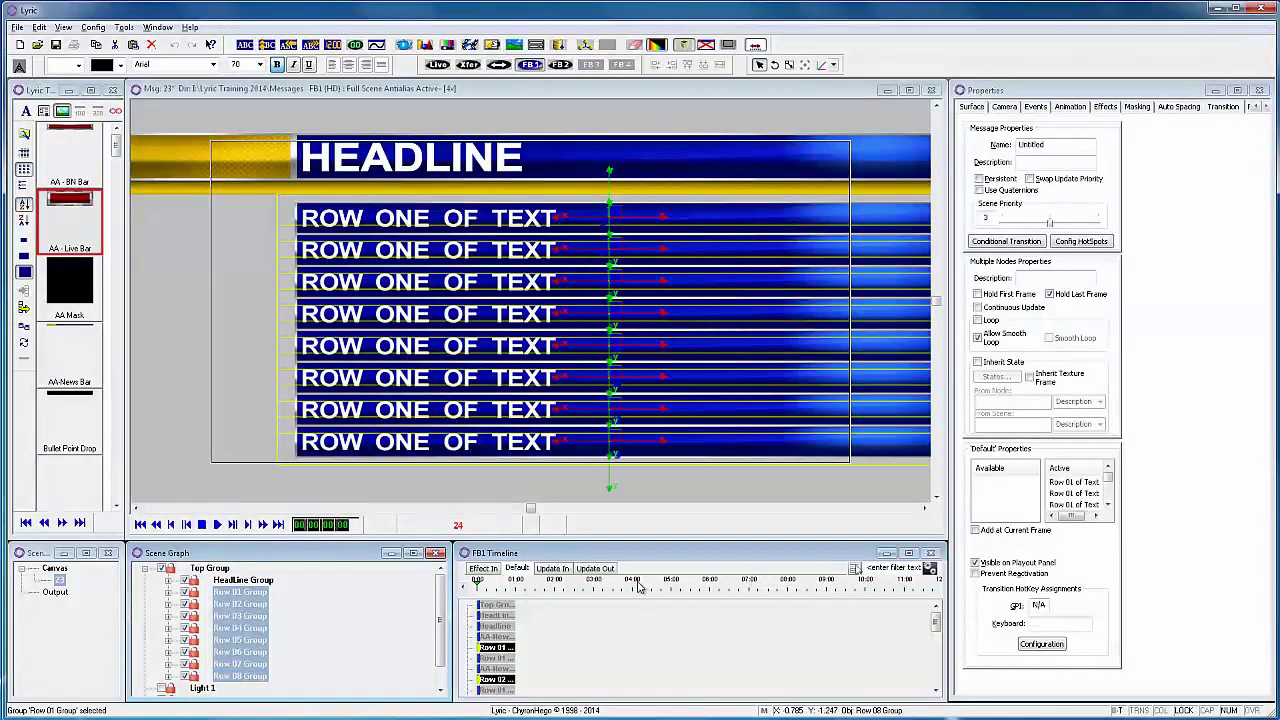
left_click(595, 568)
left_click(1040, 543)
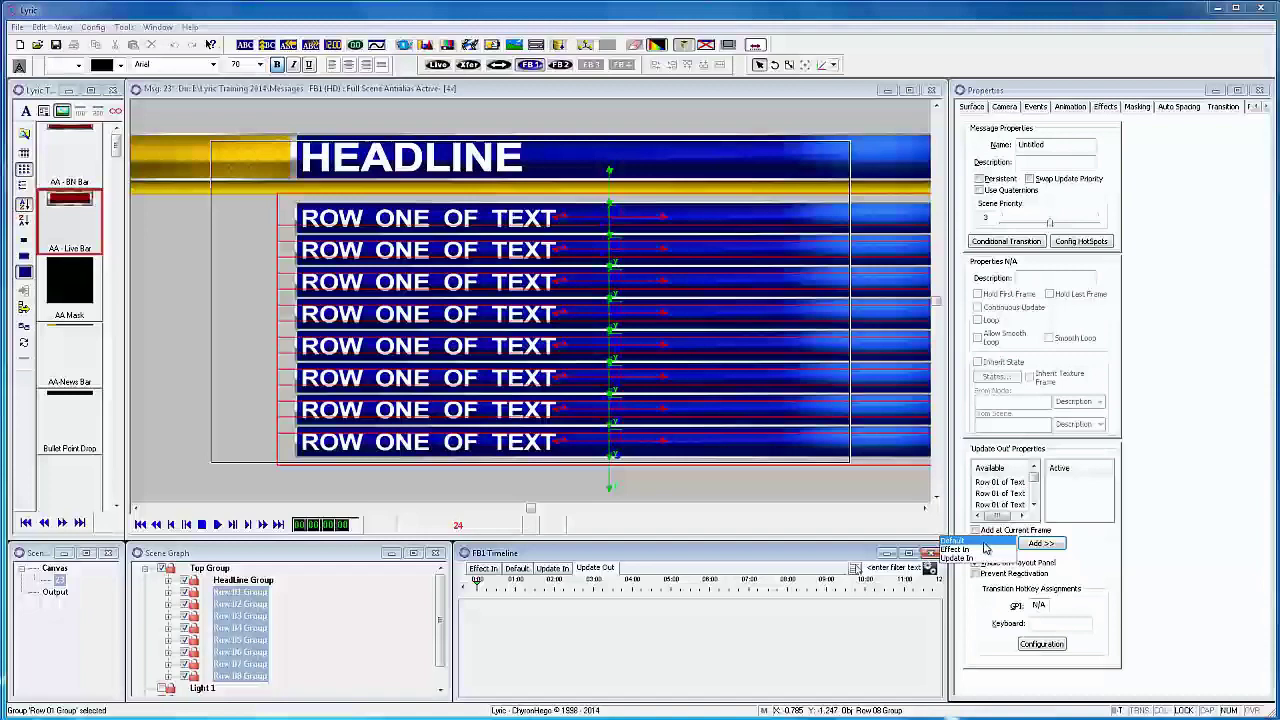
left_click(985, 543)
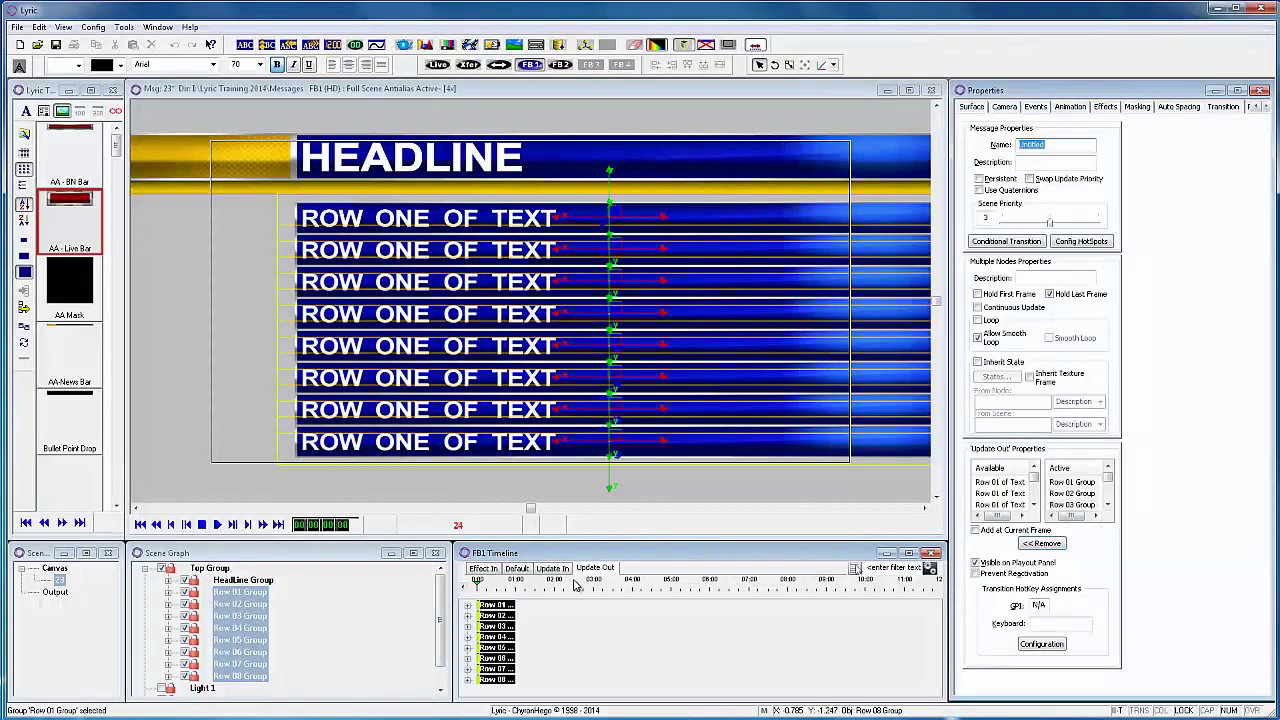
Step: Keyframe a fade-out for all eight row groups in Update Out, with Alpha 100 at 0:00 and Alpha 0 at 0:15
left_click(490, 588)
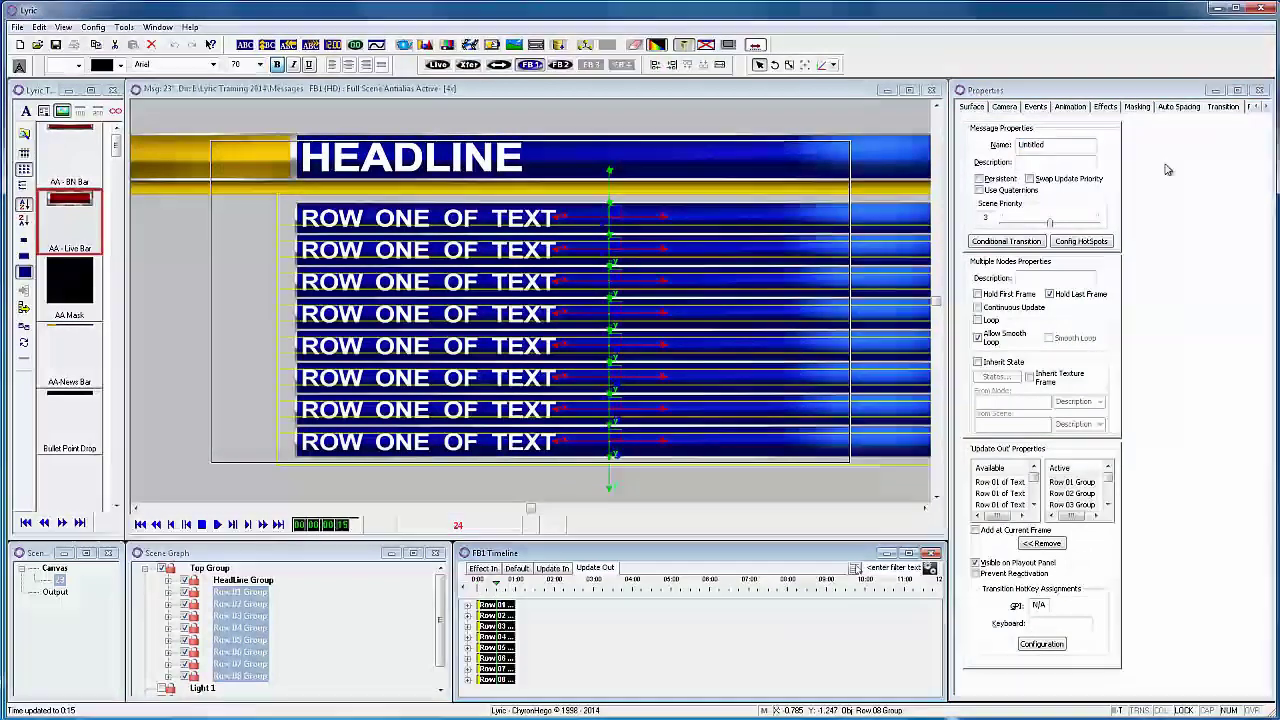
left_click(971, 107)
left_click(1031, 155)
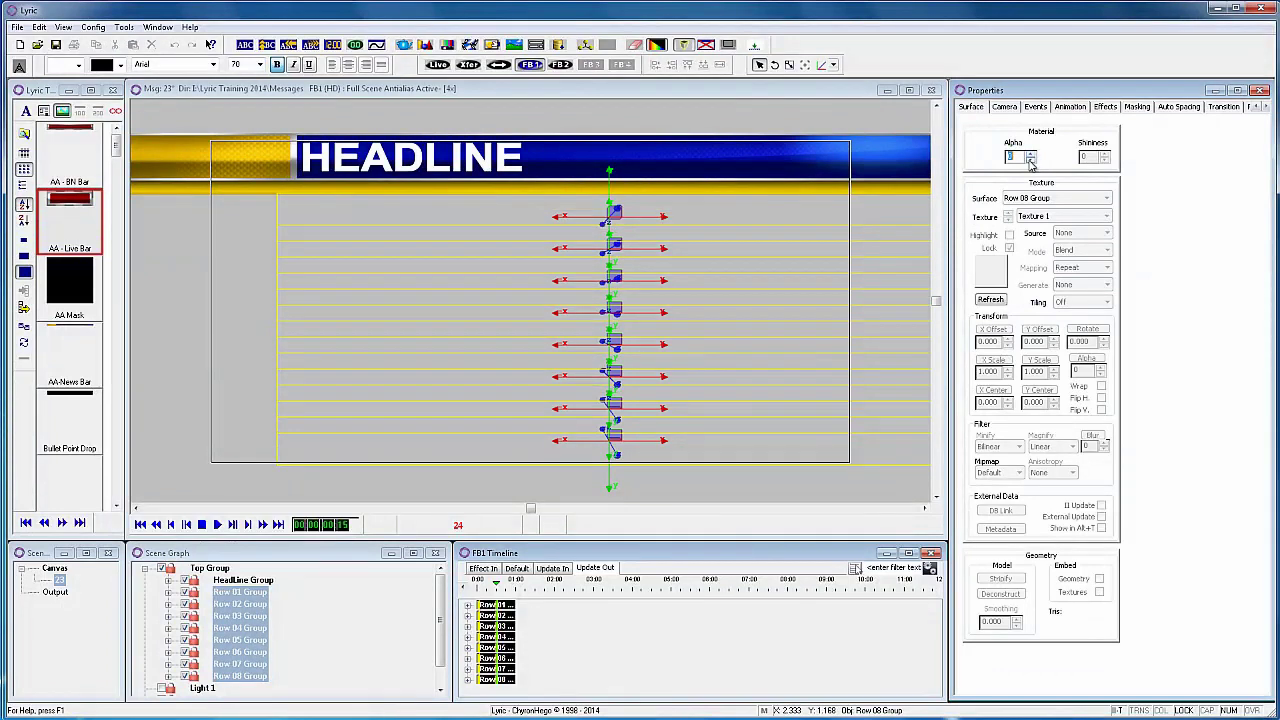
left_click(480, 588)
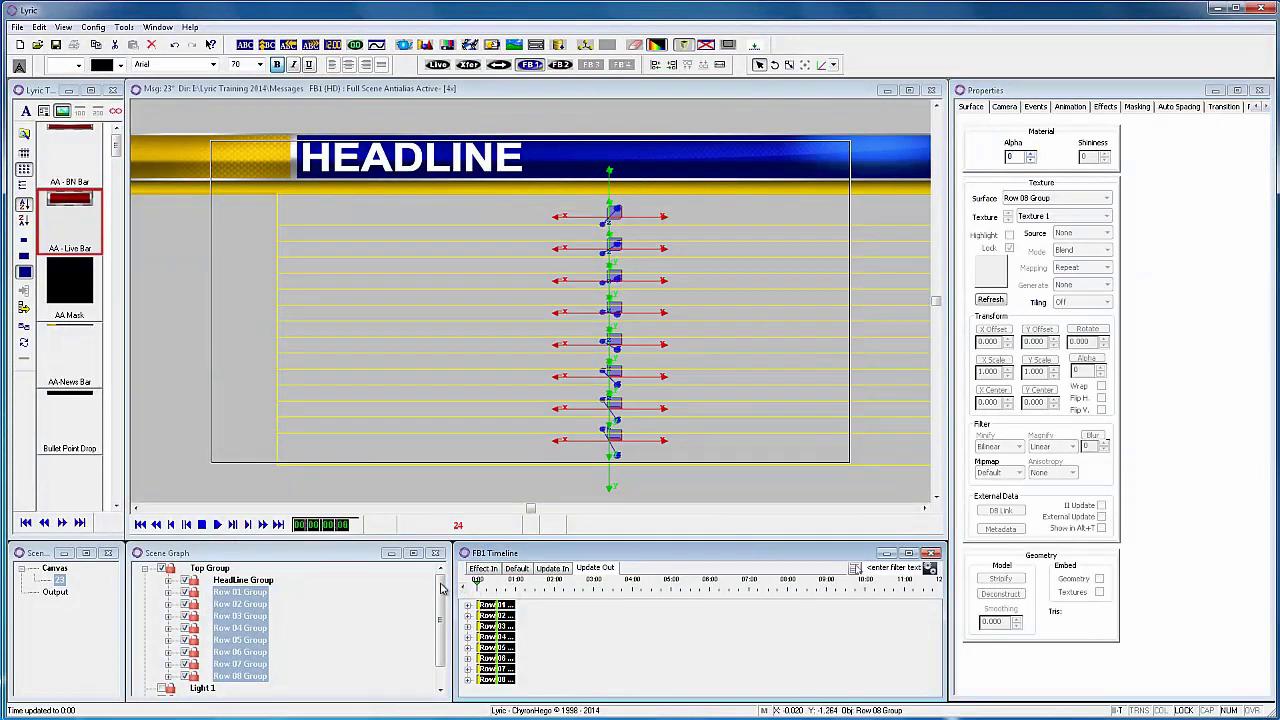
left_click(1030, 159)
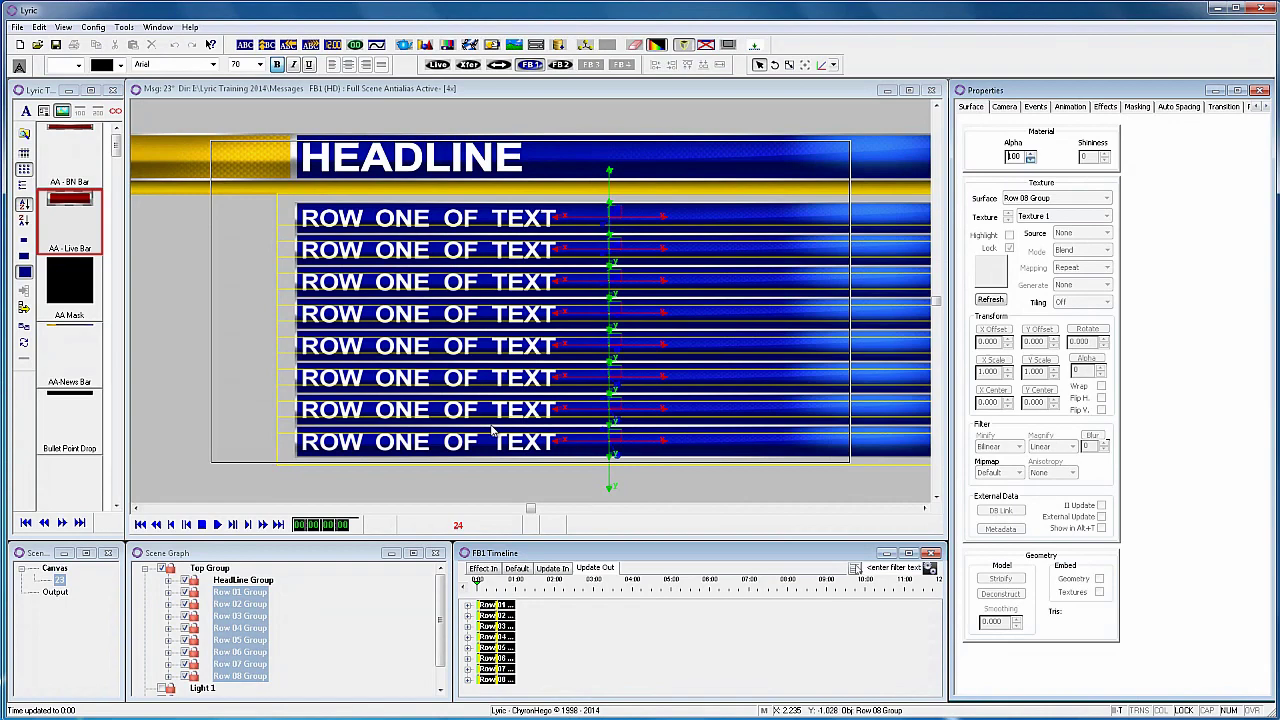
Step: Compare the Default transition with Update Out and scrub through the row fade
left_click(518, 571)
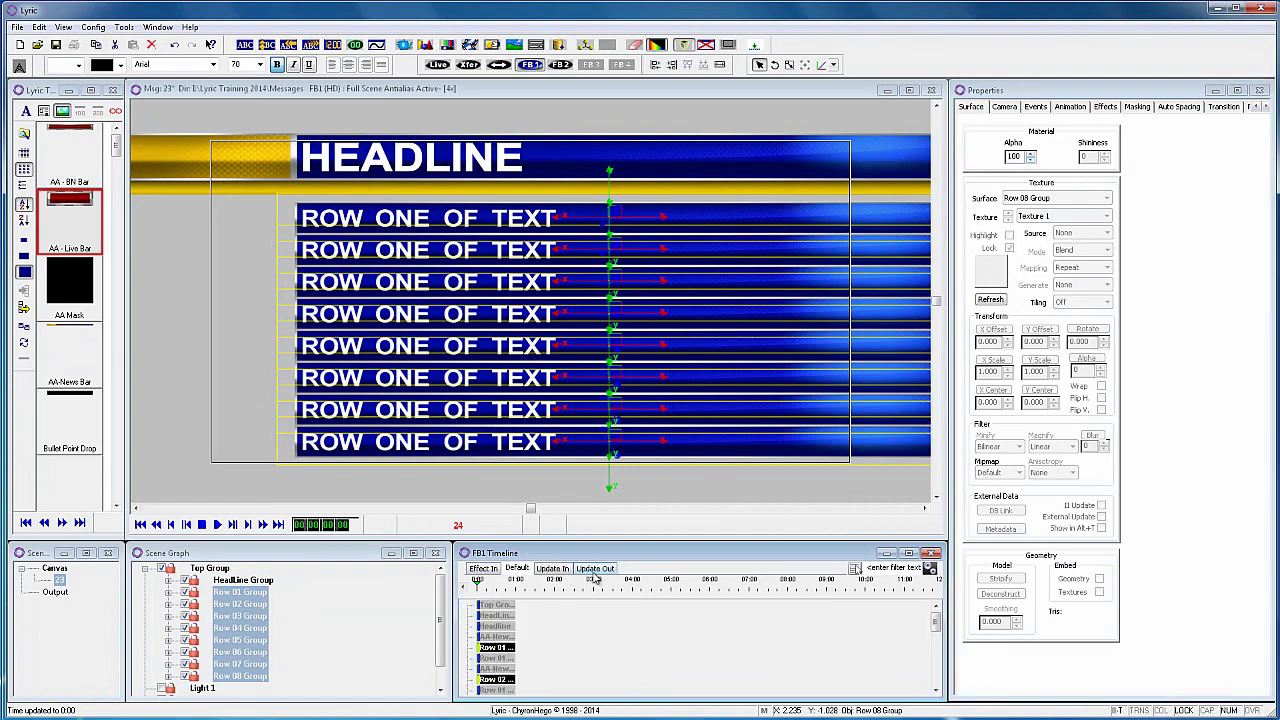
left_click(595, 571)
left_click_drag(481, 585, 388, 583)
Step: Stagger the Row 02 to Row 08 groups in Update Out so each starts slightly later, with Row 08 starting at 0:21
left_click(255, 581)
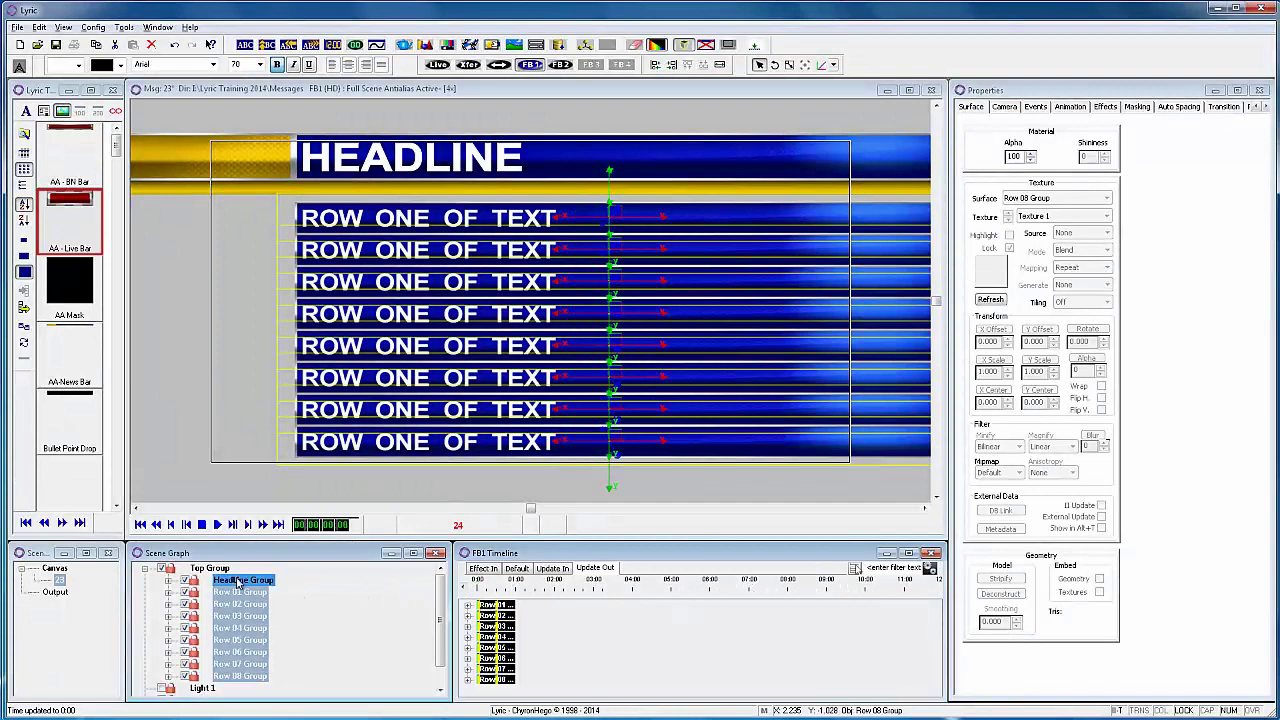
left_click(239, 605)
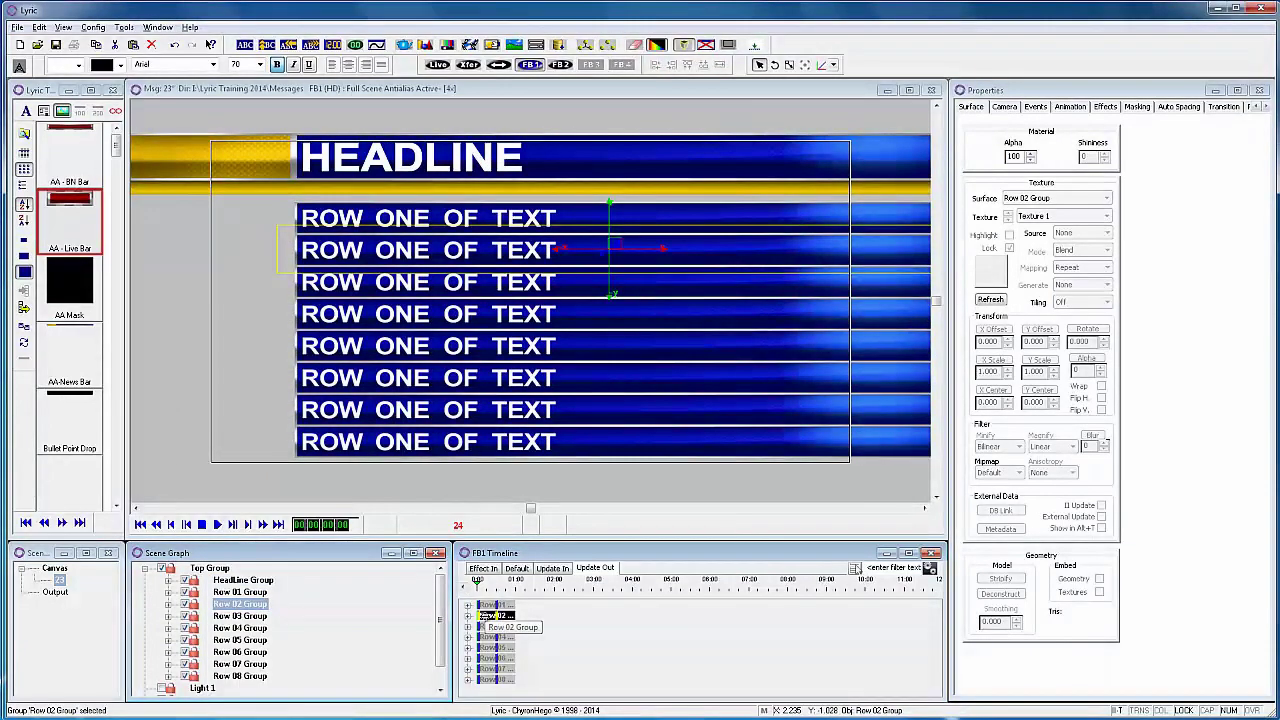
left_click(485, 615)
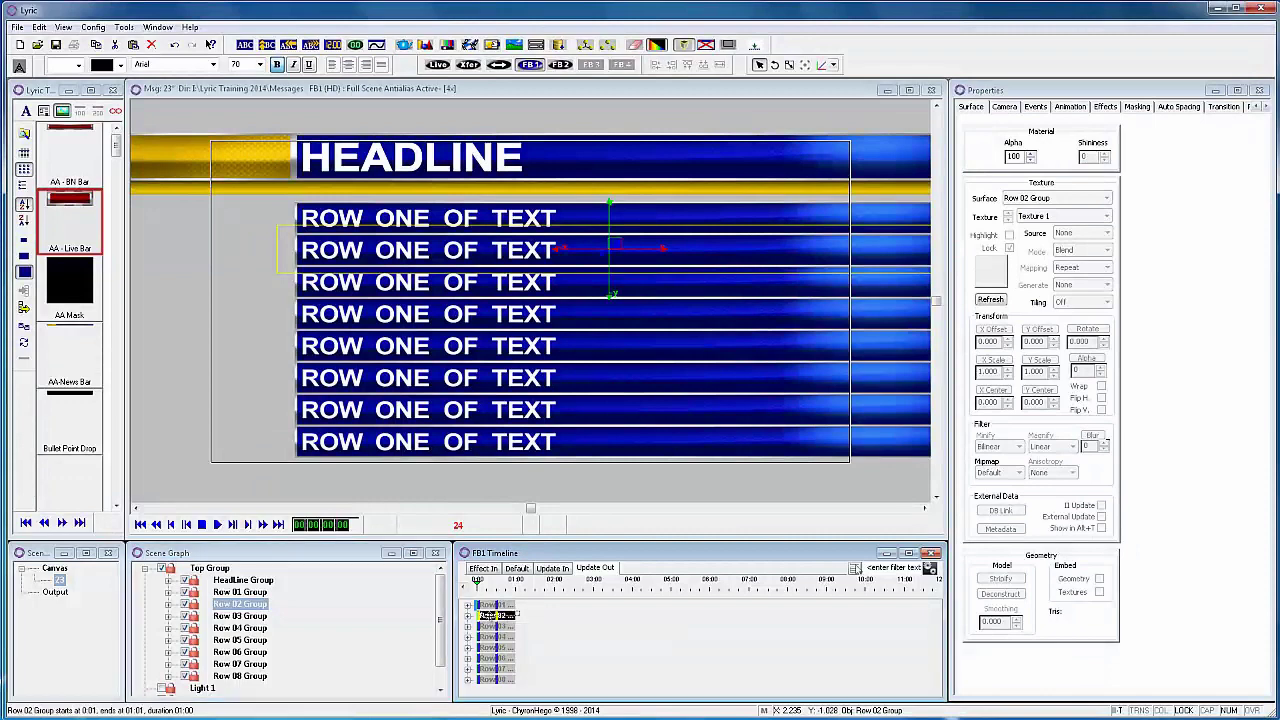
left_click_drag(492, 616, 493, 616)
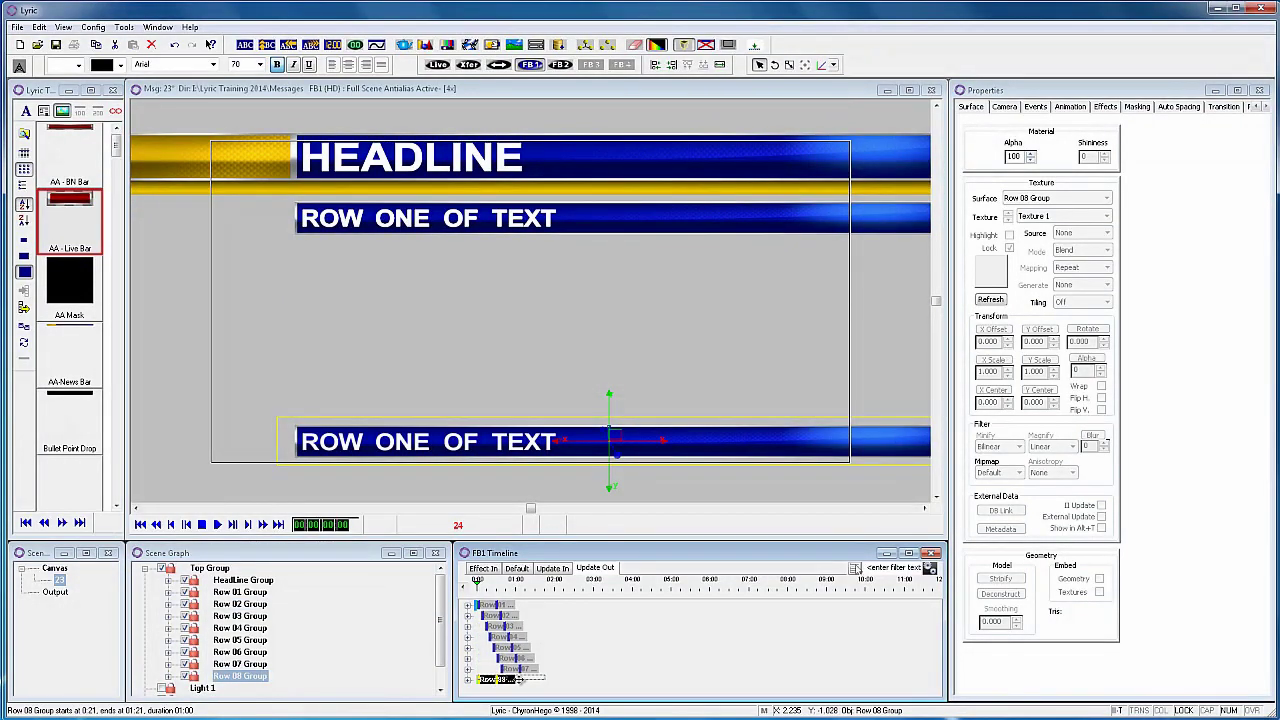
left_click_drag(517, 680, 519, 680)
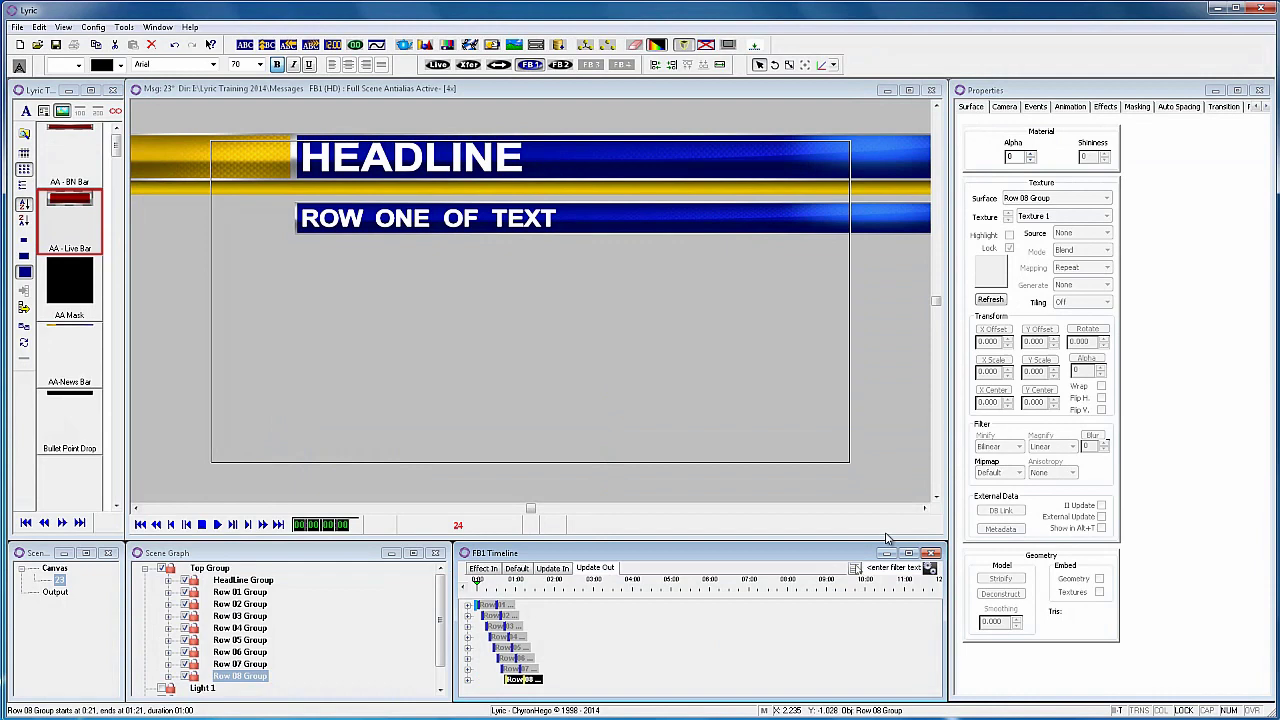
Step: Turn off Hold First Frame for the Row 08, Row 07 and Row 06 groups in the Update Out transition
right_click(1078, 343)
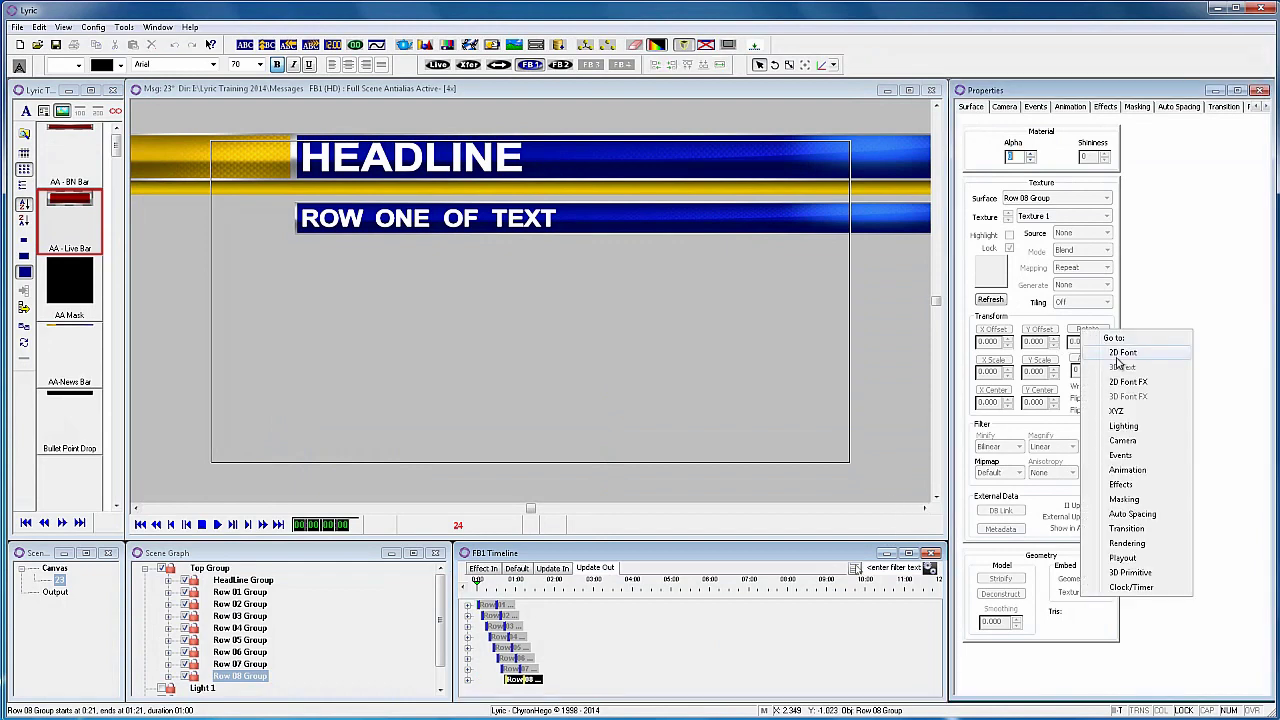
left_click(1128, 528)
left_click(977, 294)
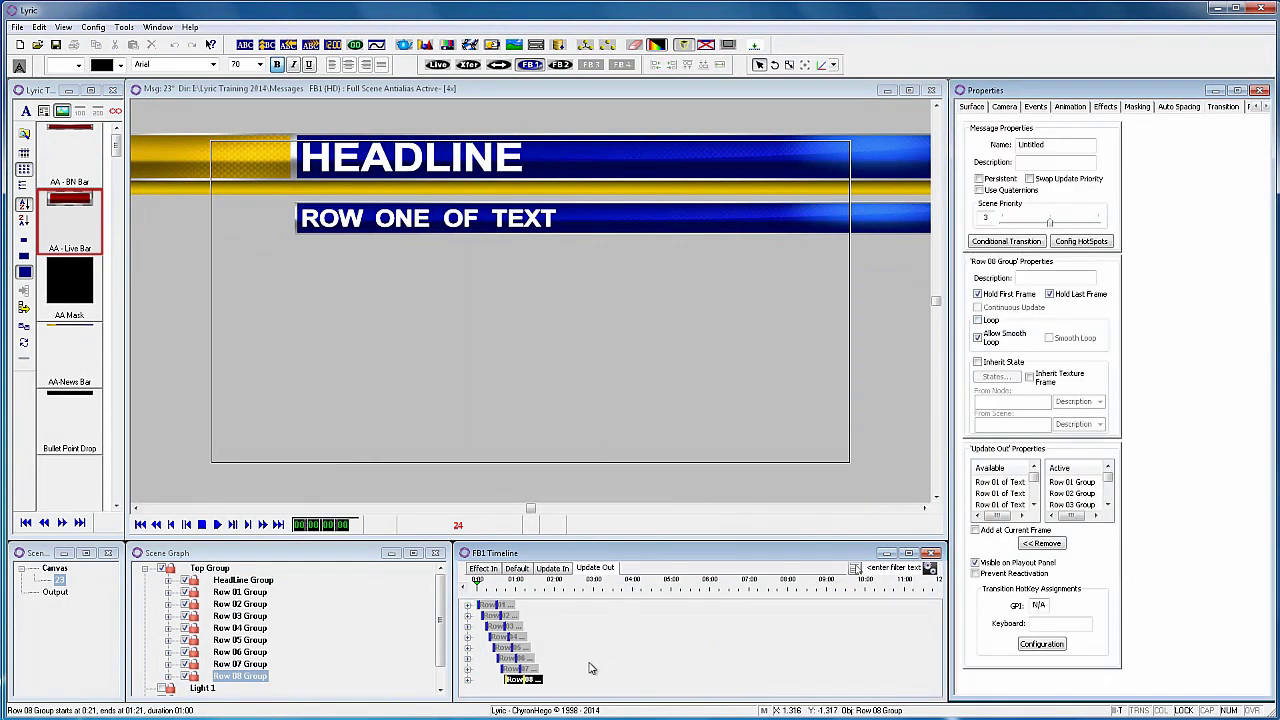
left_click(522, 668)
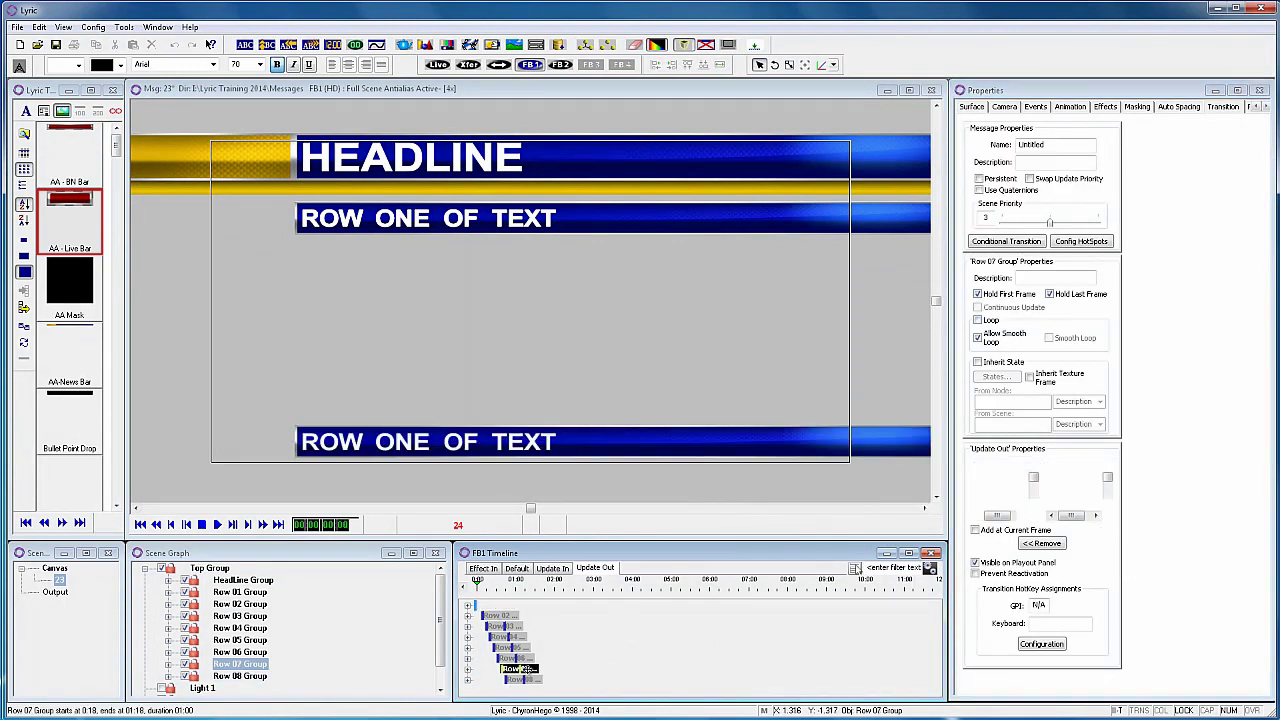
left_click(978, 294)
left_click(522, 656)
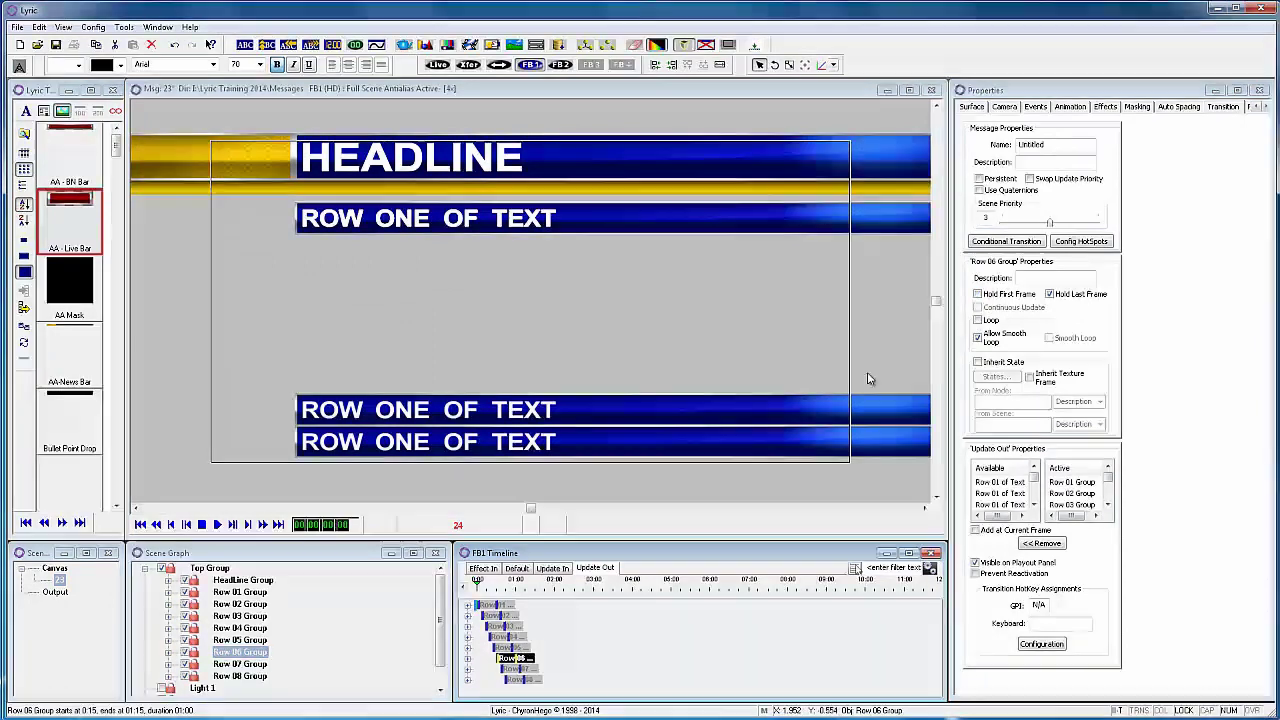
Step: Shift all eight row groups in Update In so Row 01 starts at 0:10, and save over message 25
left_click(552, 567)
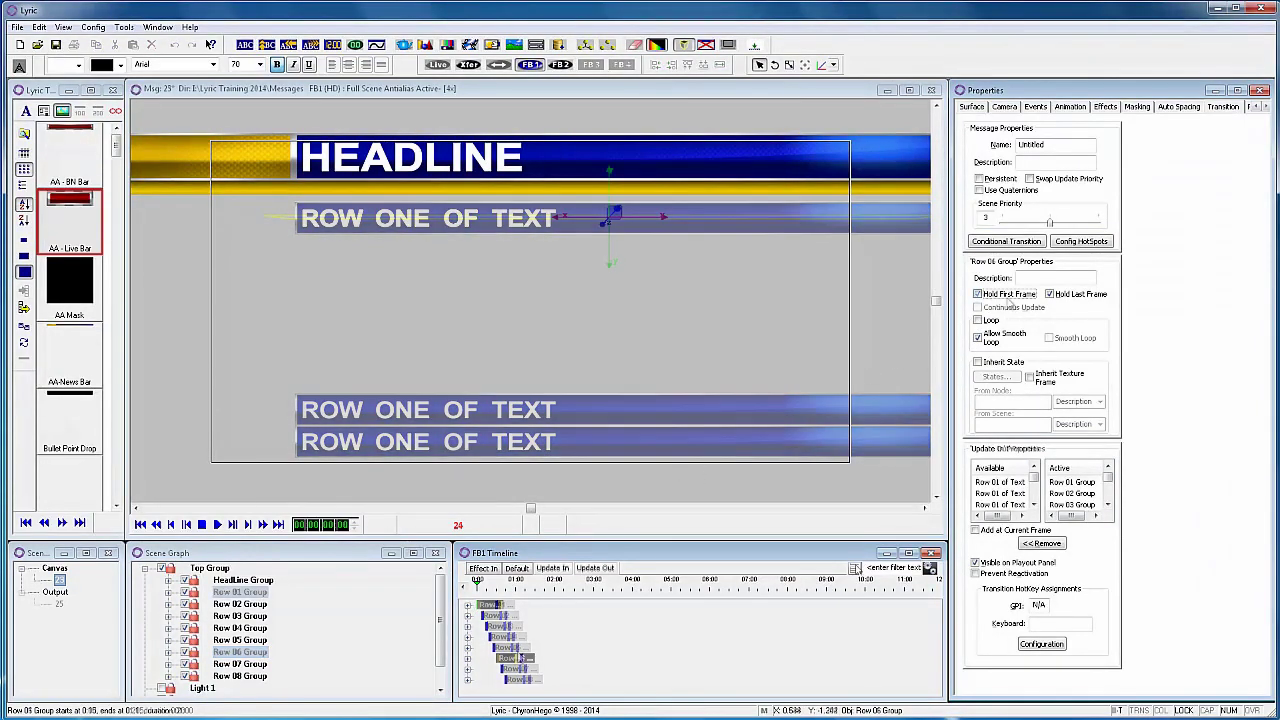
left_click(518, 681, "shift")
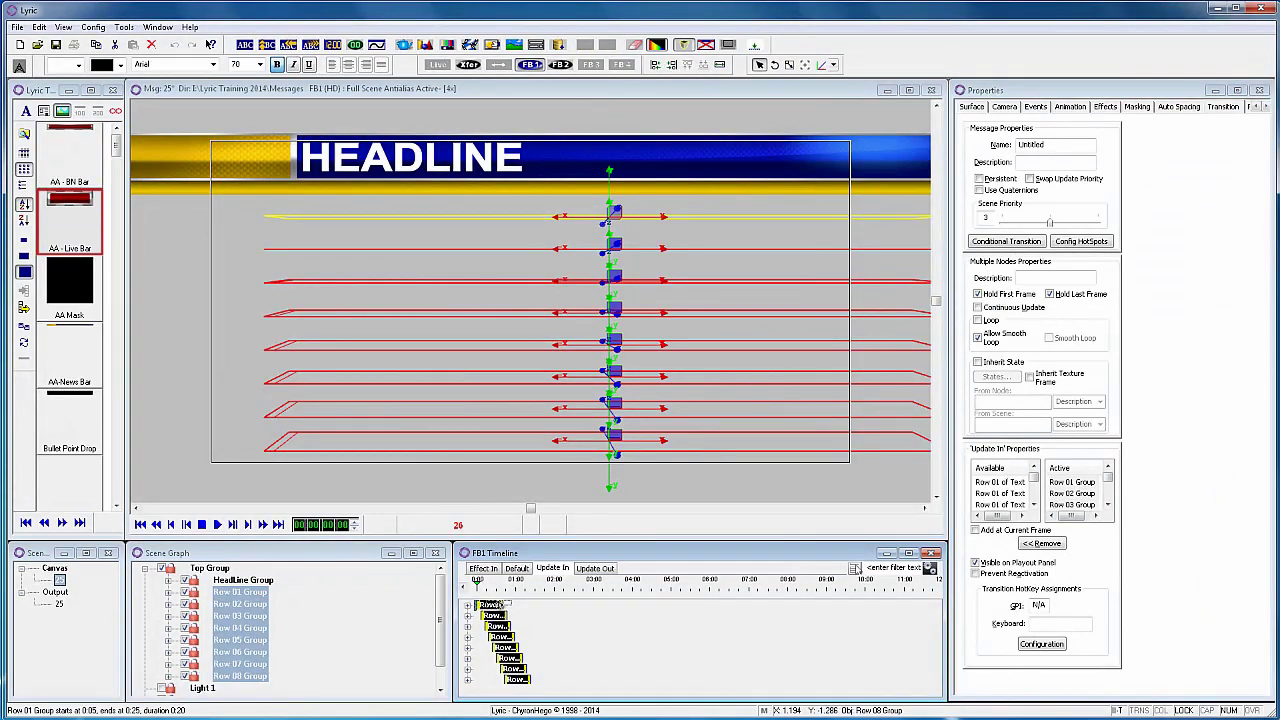
left_click_drag(505, 605, 518, 606)
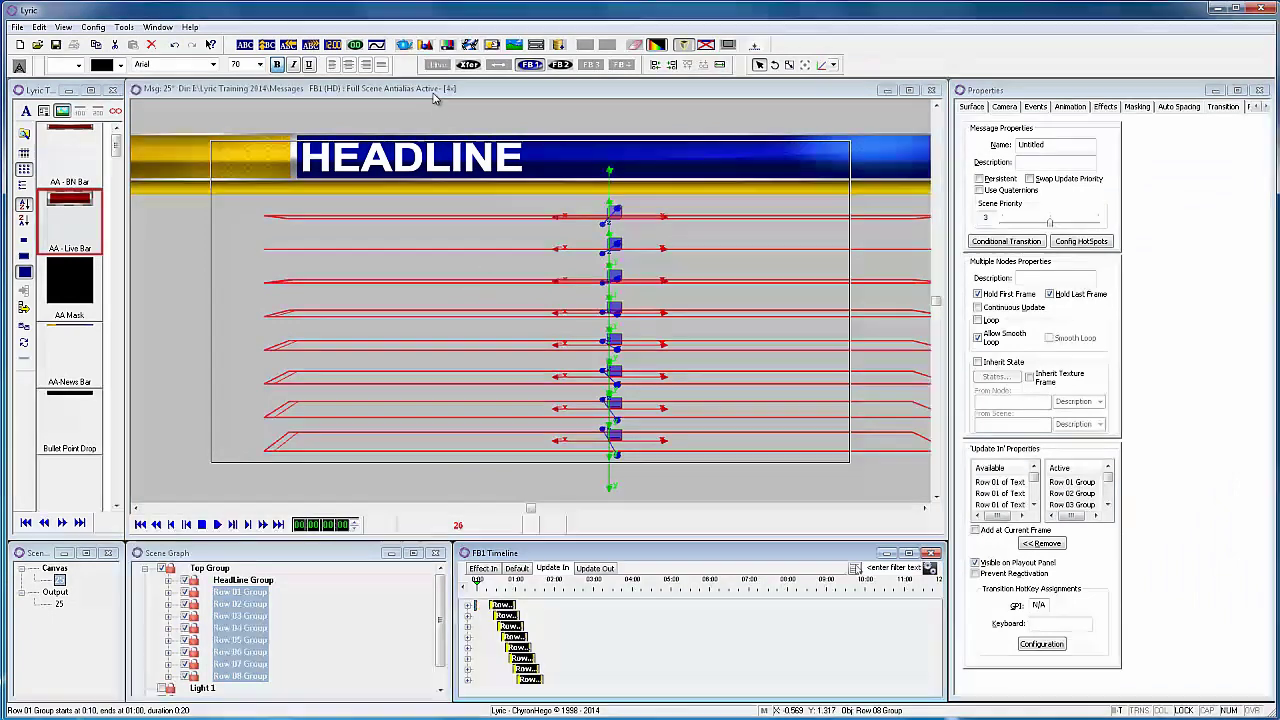
key("ctrl+s")
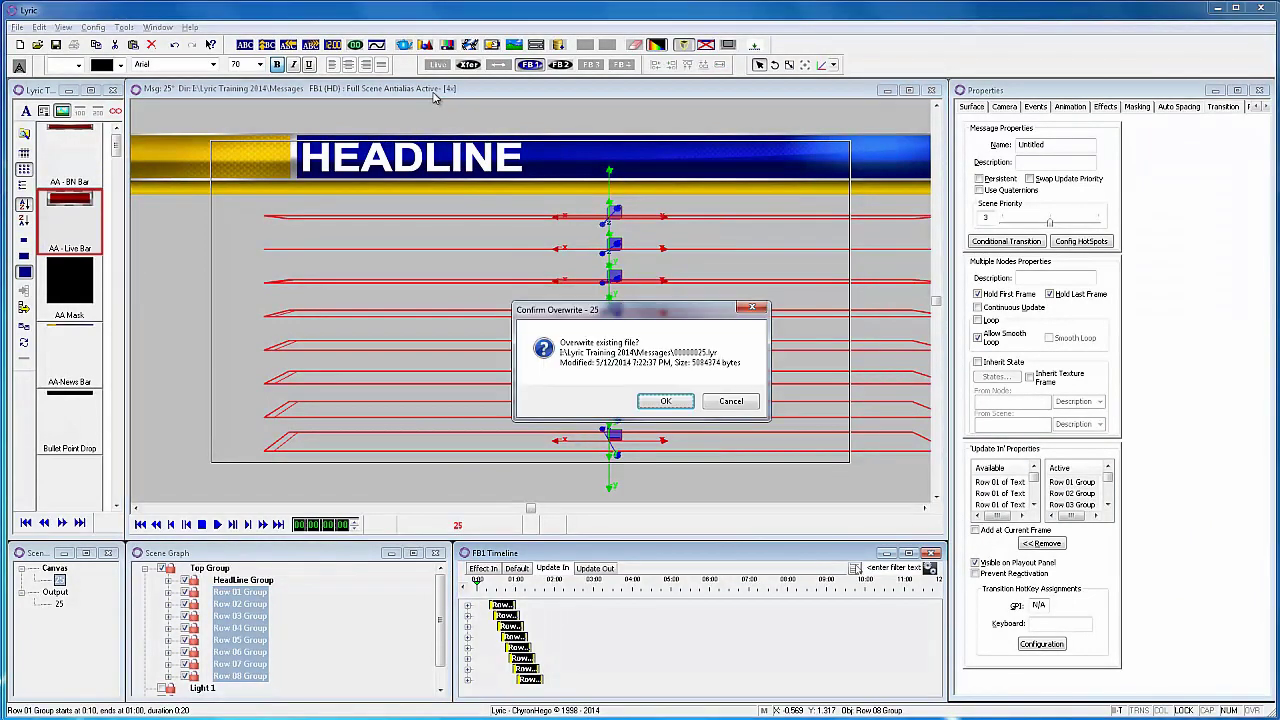
key("Return")
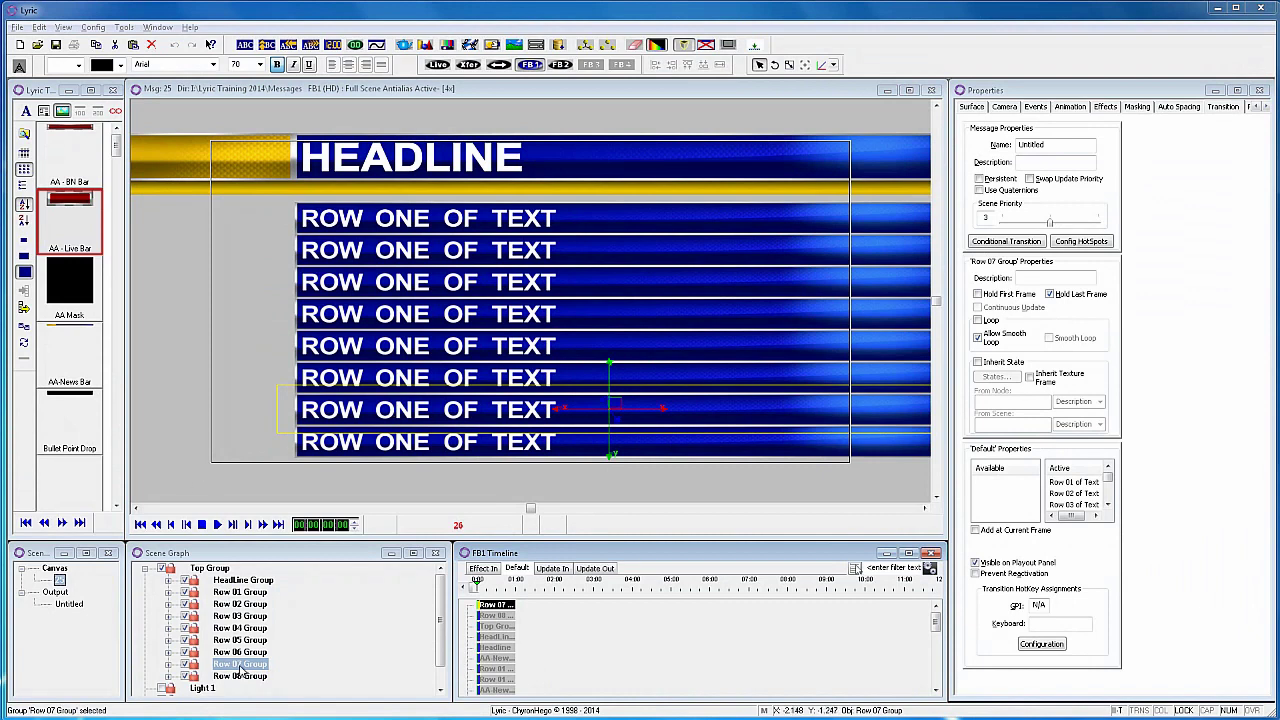
Step: Set Row 07 Group to auto-hide when the Row 07 text template is empty
right_click(226, 668)
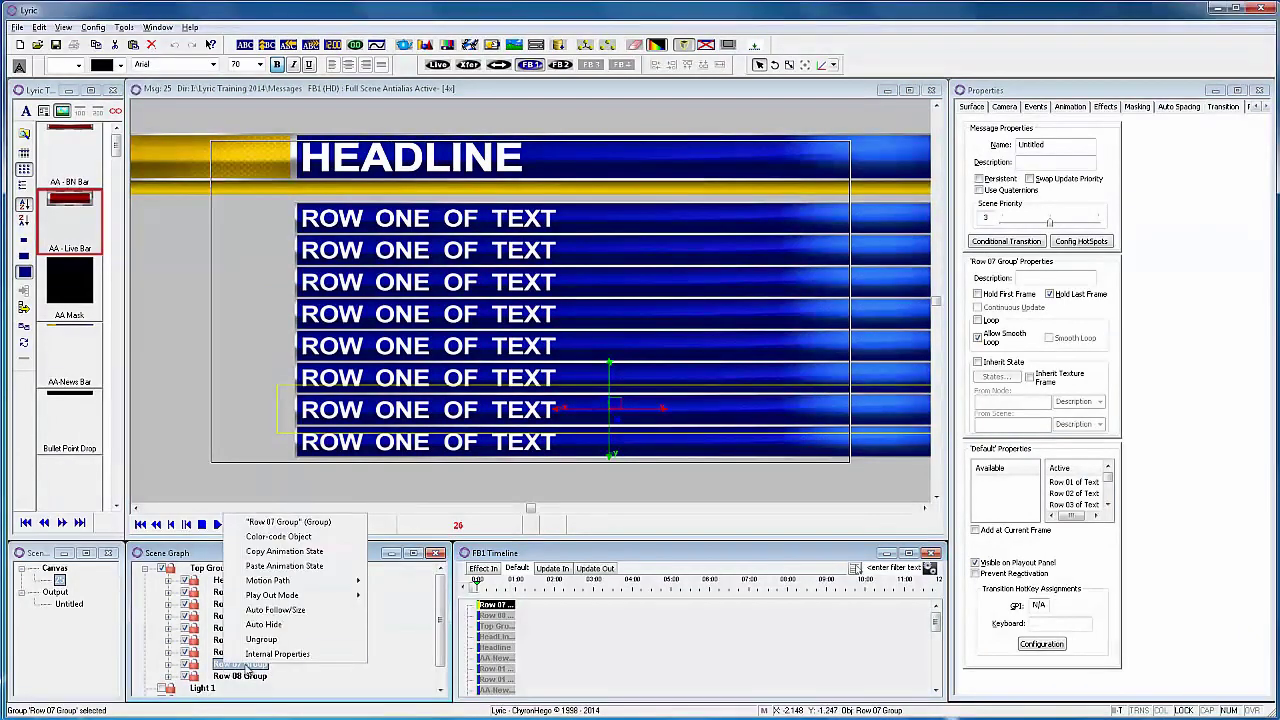
left_click(268, 630)
left_click(163, 679)
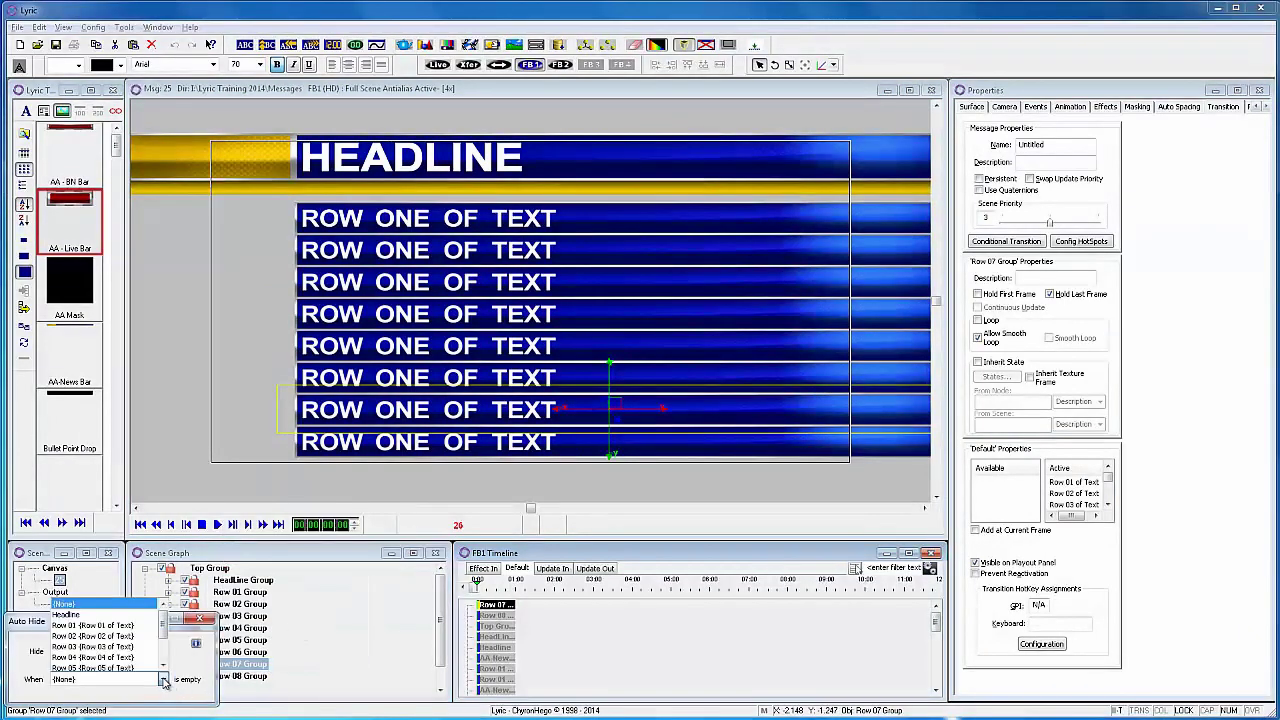
scroll(163, 652, "down", 3)
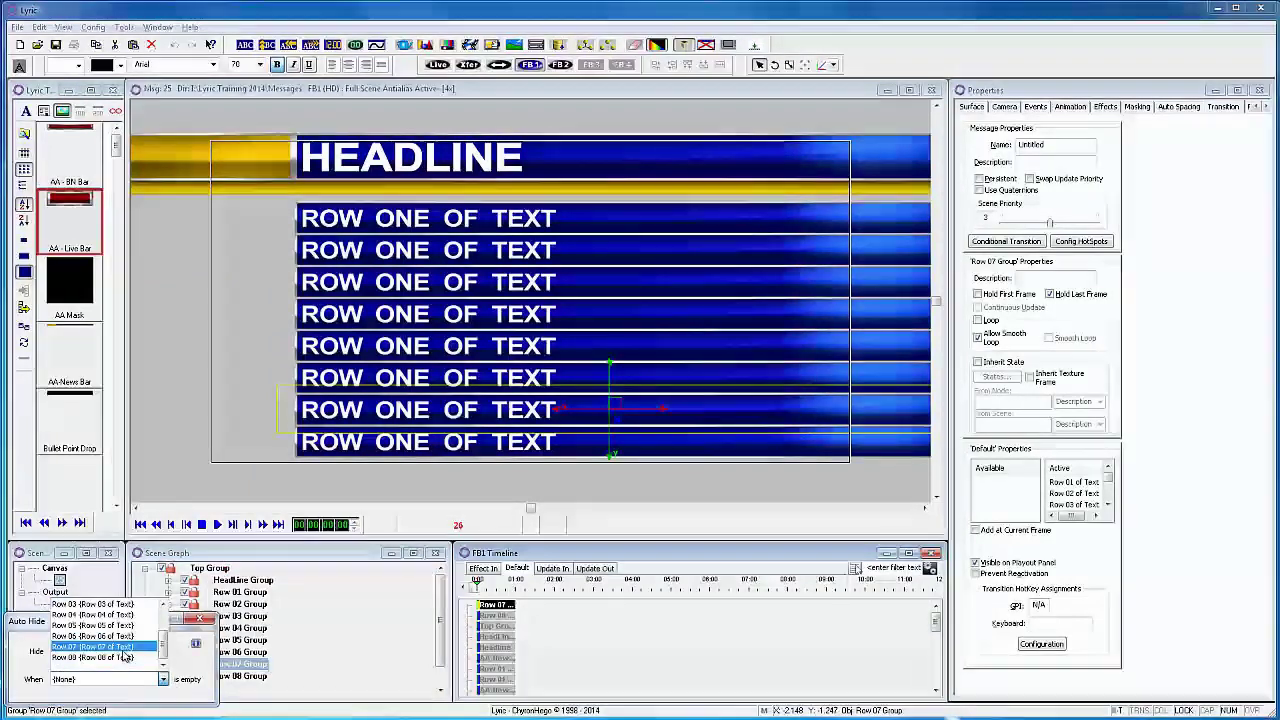
left_click(92, 646)
left_click(202, 621)
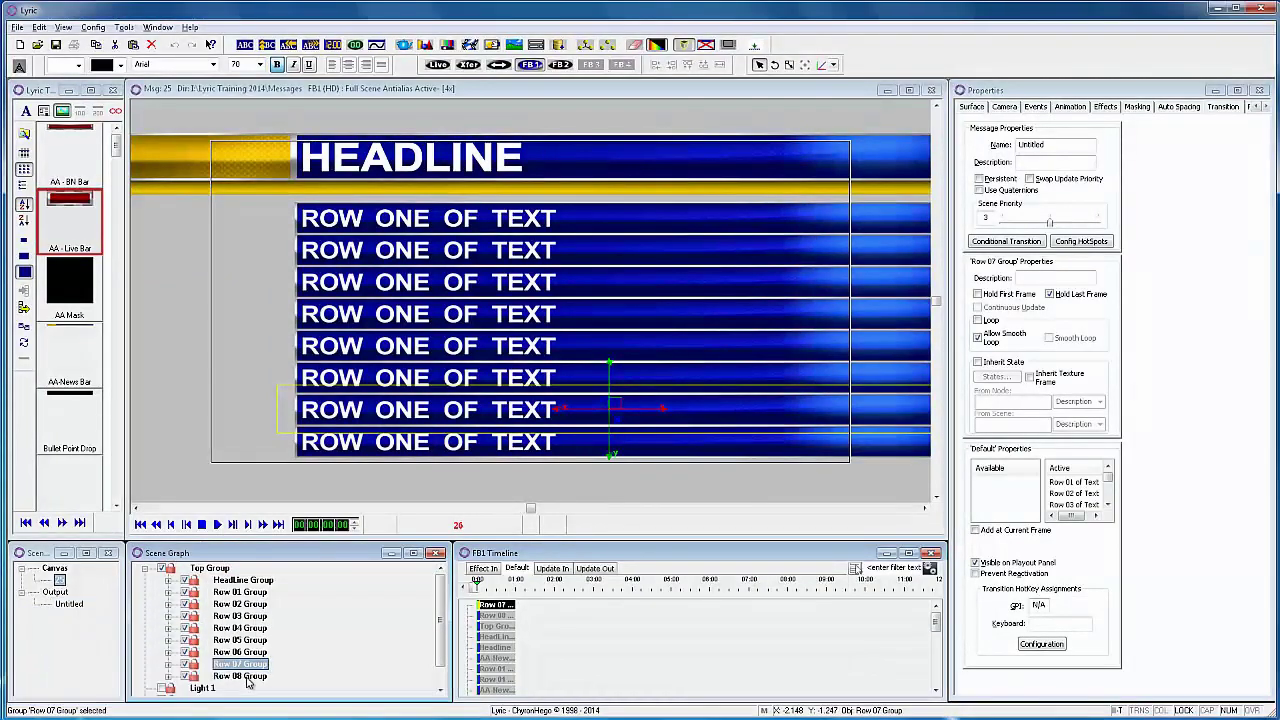
Step: Set Row 08 Group to auto-hide when the Row 08 text template is empty
left_click(247, 678)
right_click(246, 684)
left_click(283, 645)
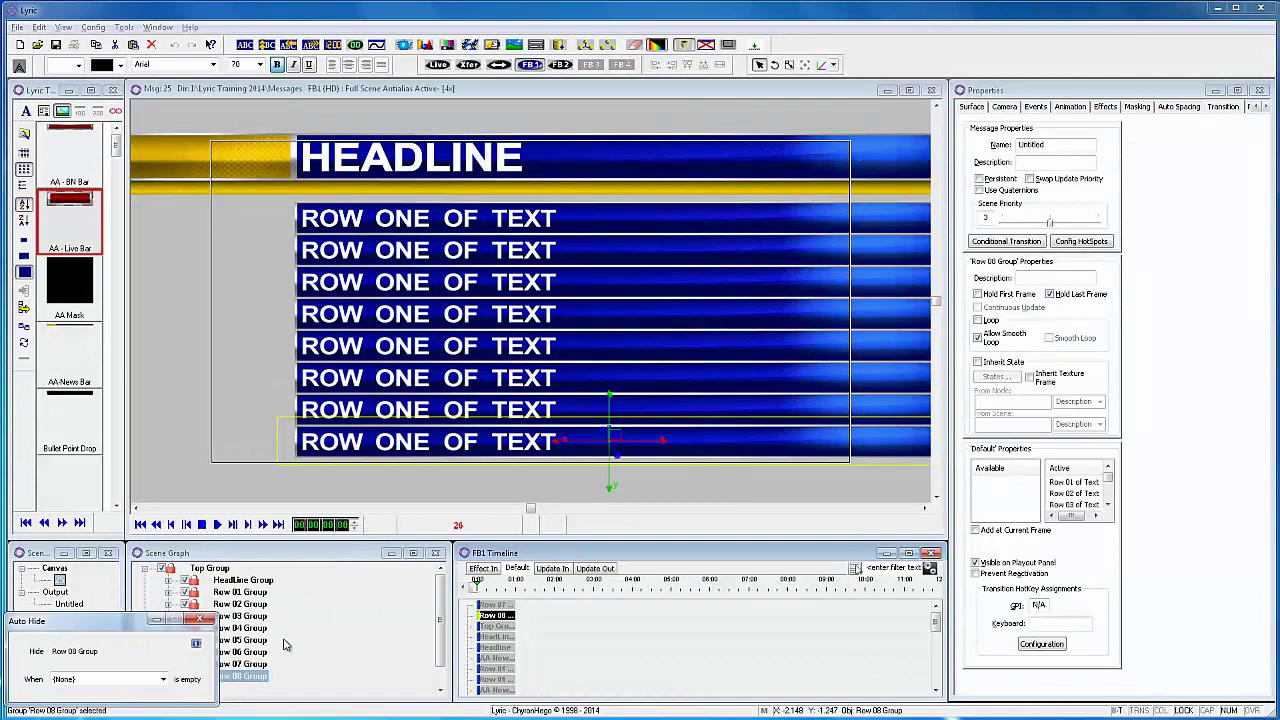
left_click(163, 679)
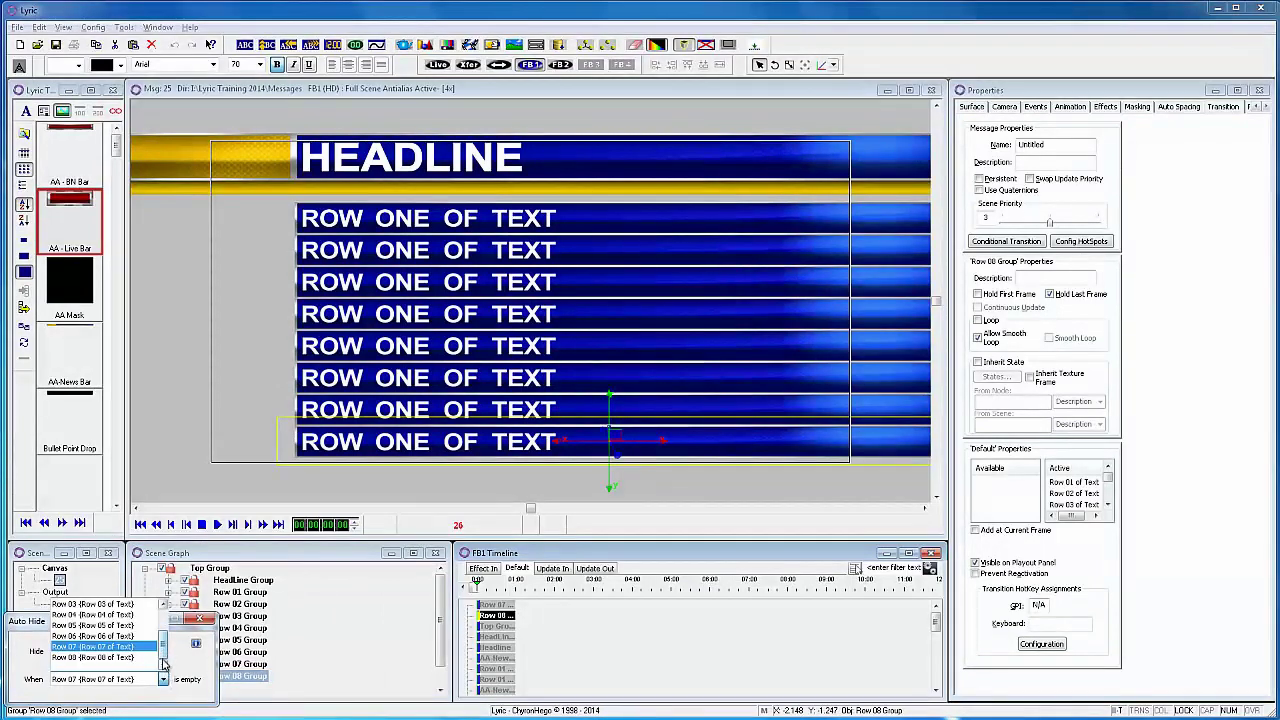
left_click(127, 659)
left_click(201, 620)
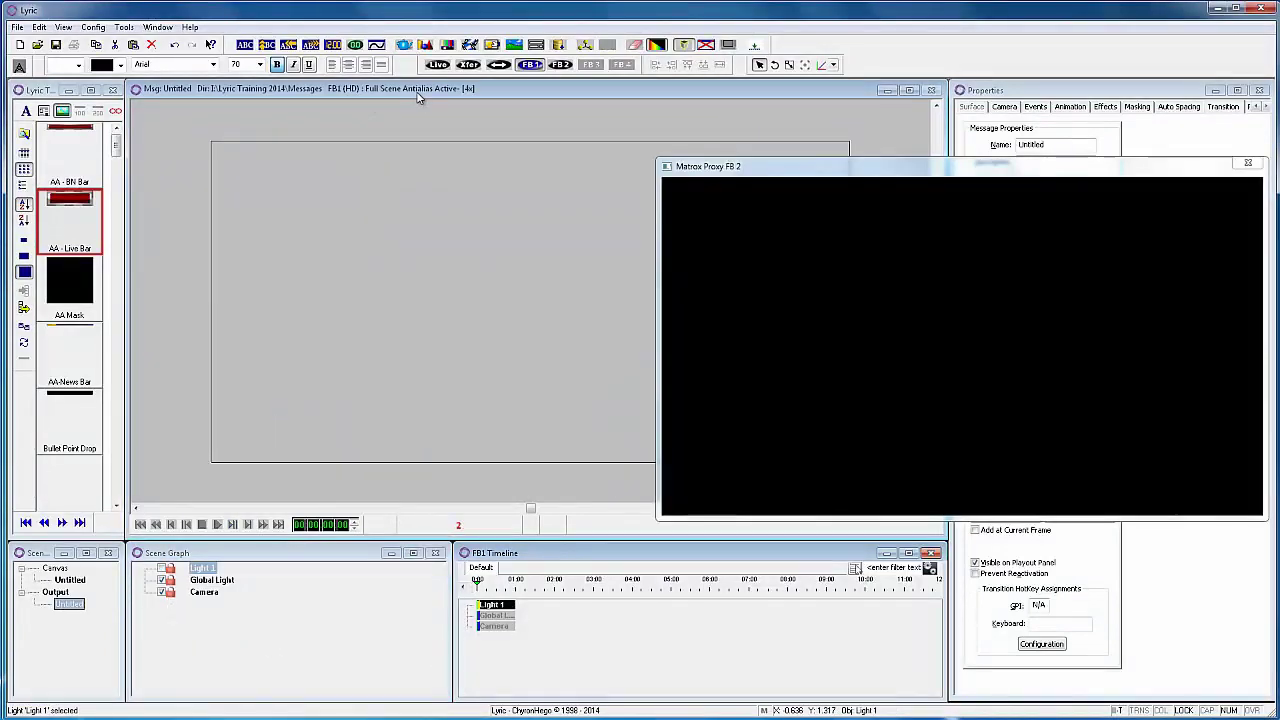
Step: Recall message 25, play it to the output, and reload it onto the canvas
type("25")
key("Return")
key("Return")
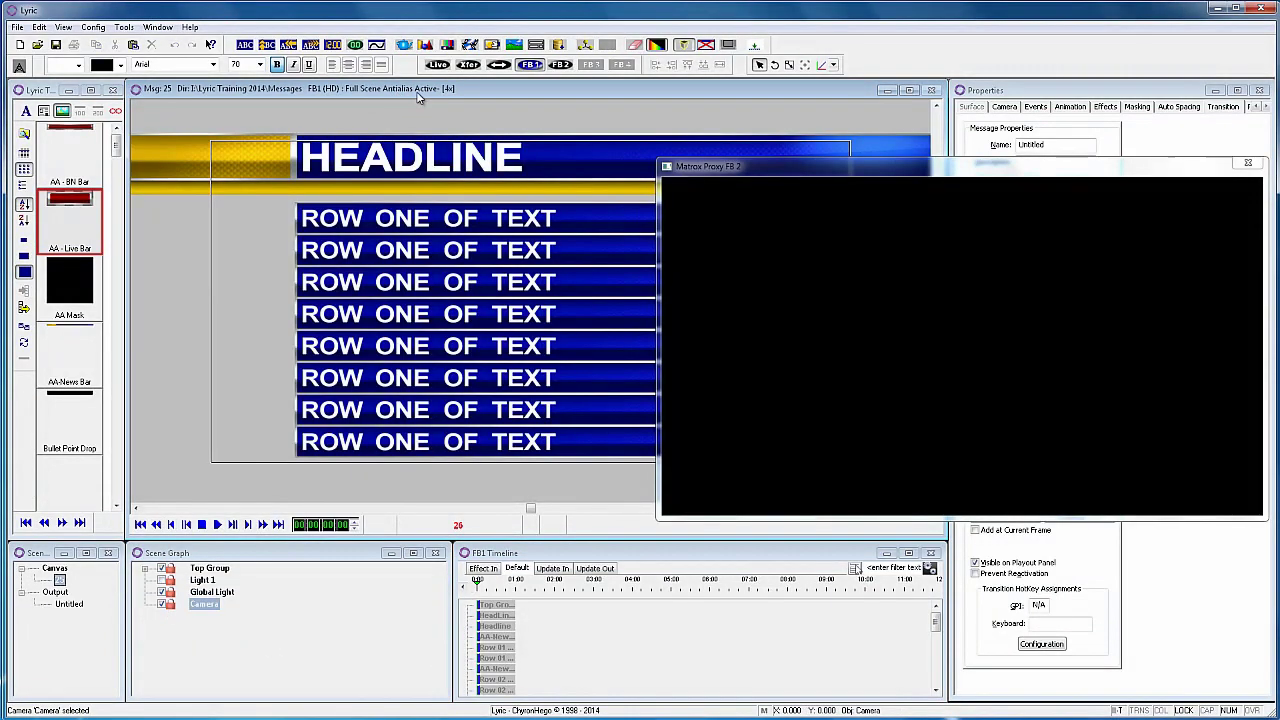
key("F12")
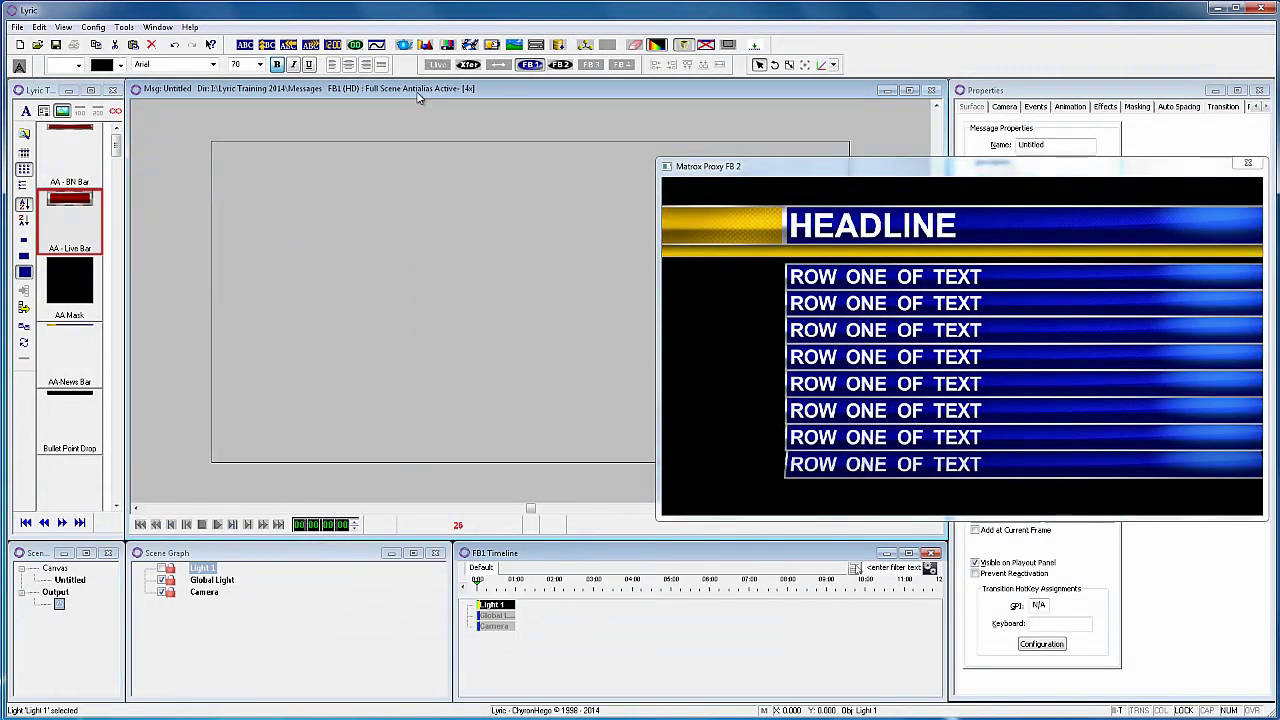
key("Return")
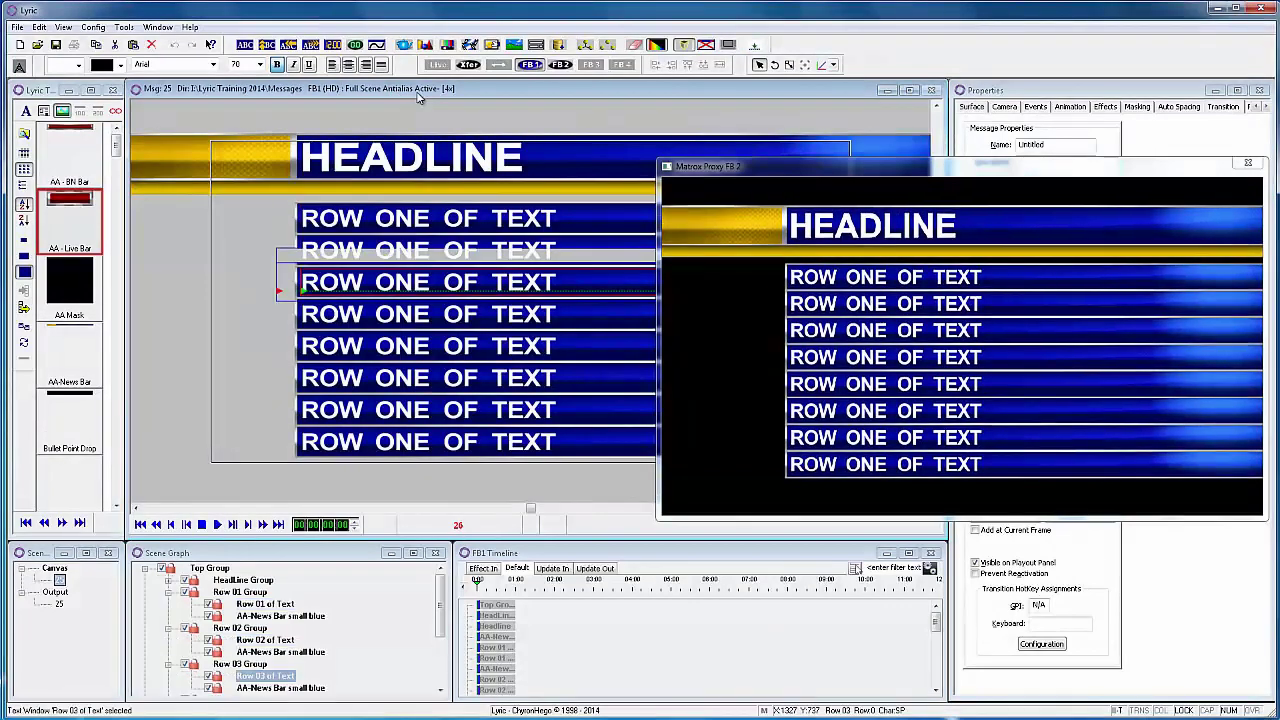
Step: Clear the text from rows 05 to 08 of message 25
key("Tab")
key("Delete")
key("Tab")
key("Delete")
key("Tab")
key("Delete")
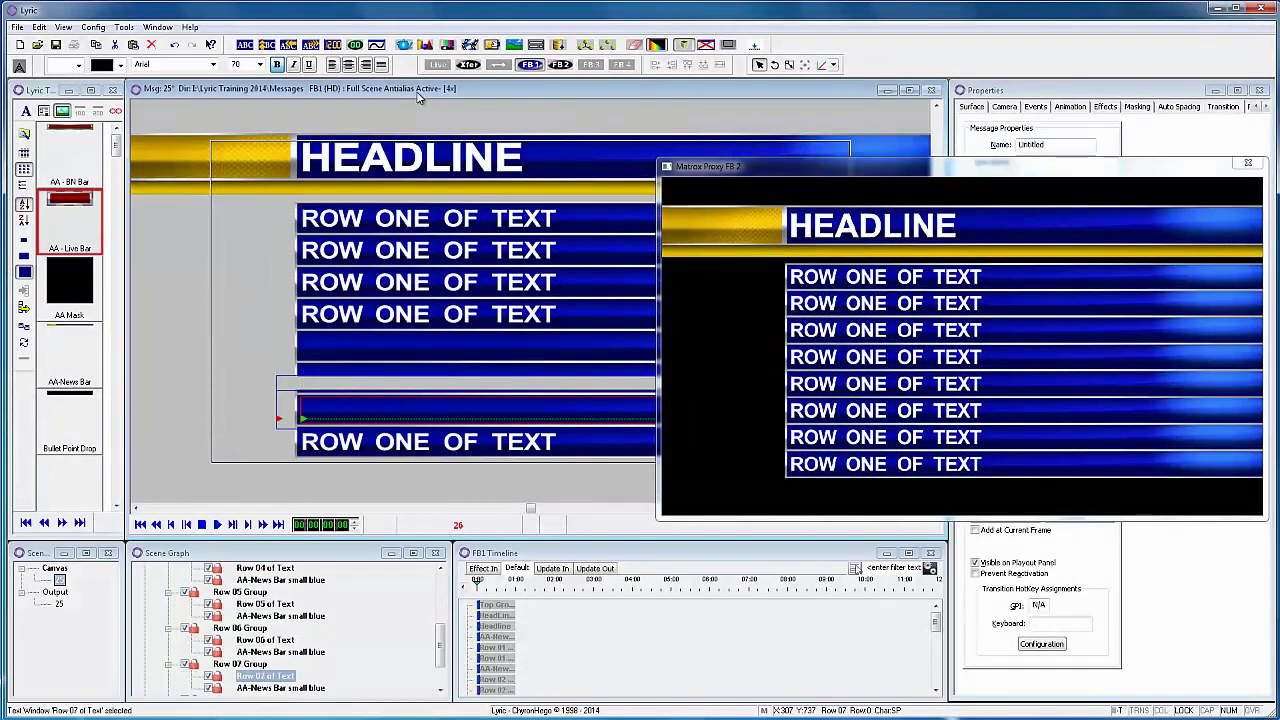
key("Tab")
key("Delete")
key("KP_Add")
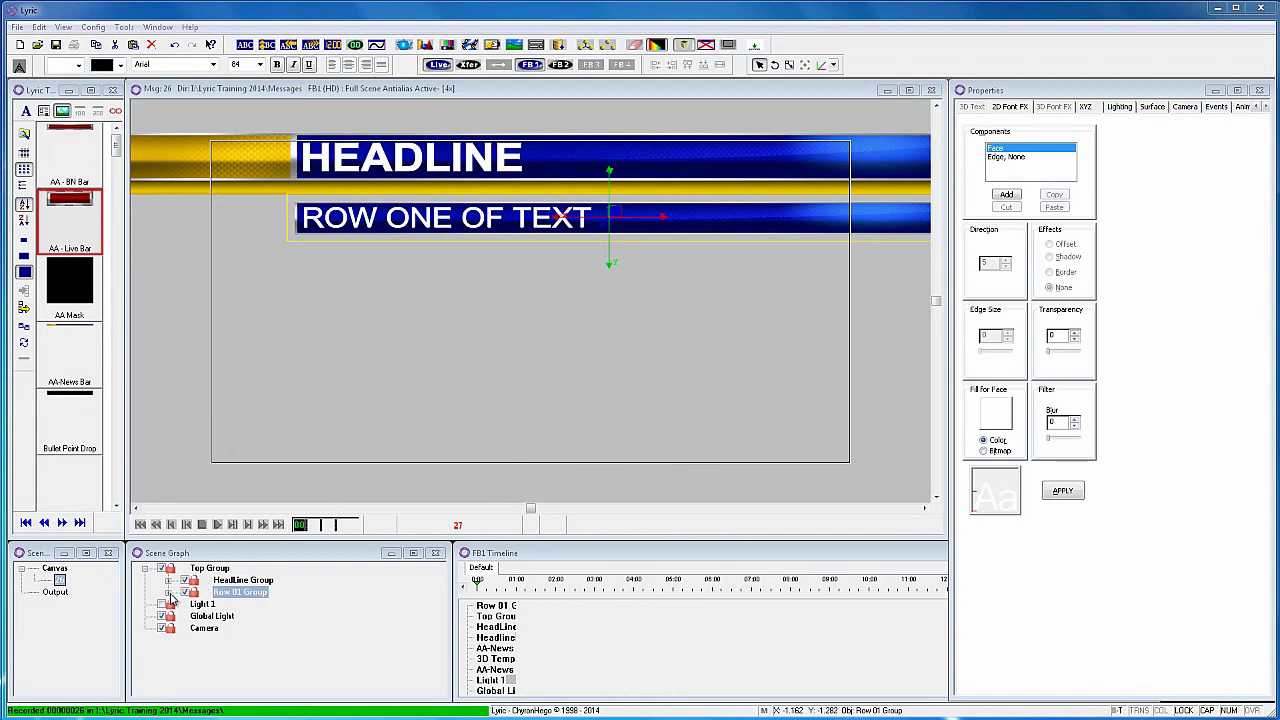
Step: Examine the properties of the 3D template inside the Row 01 Group of message 26
left_click(169, 593)
double_click(264, 605)
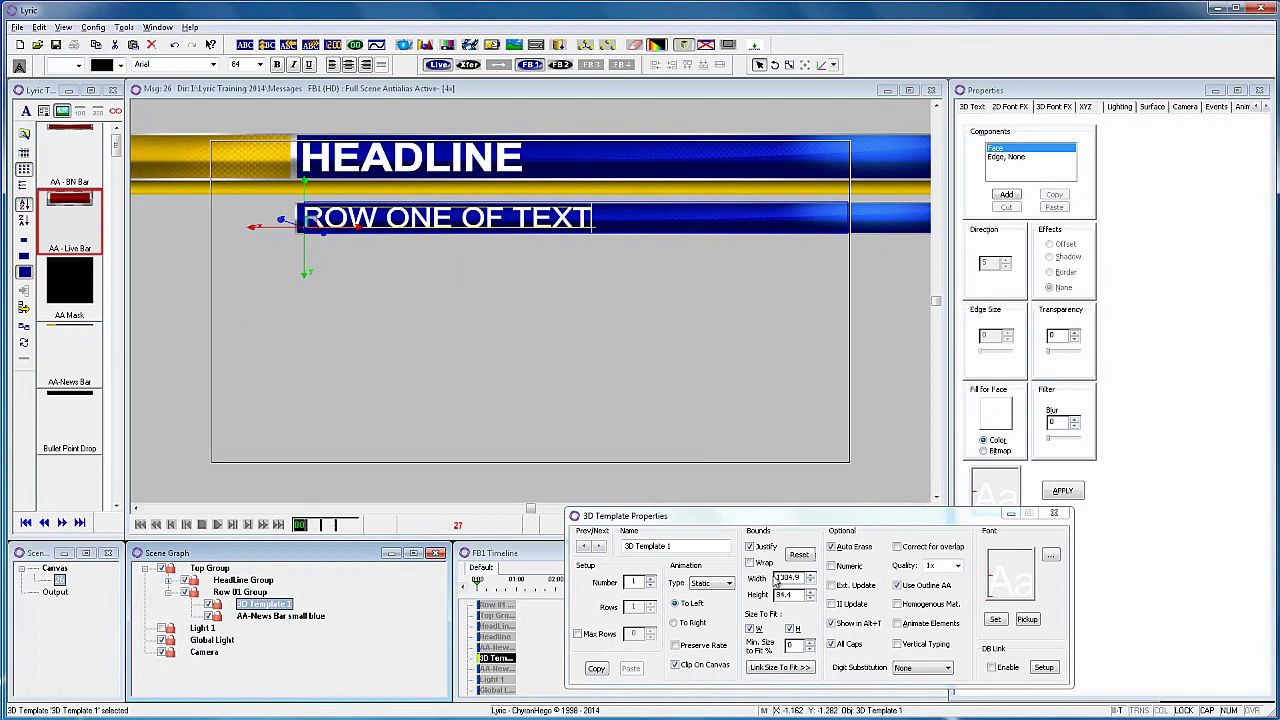
Step: Paste four copies of the Row 01 Group and move them into the Top Group
left_click(248, 592)
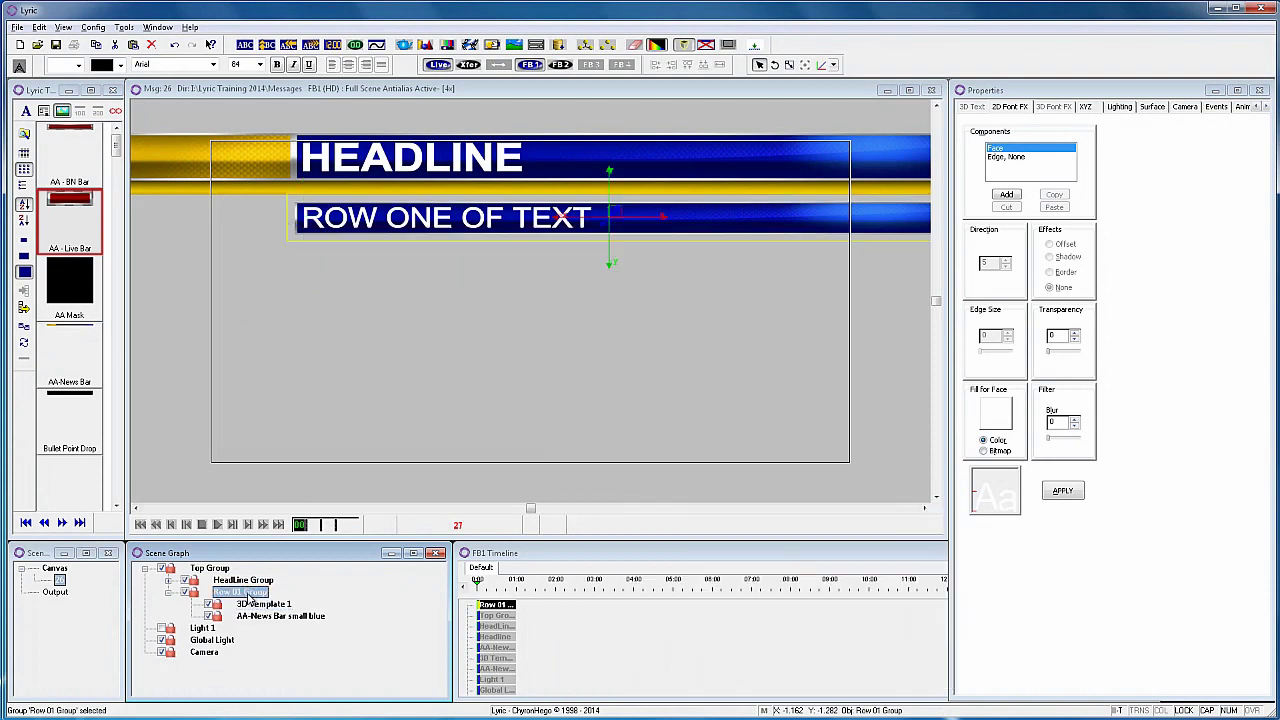
key("ctrl+v")
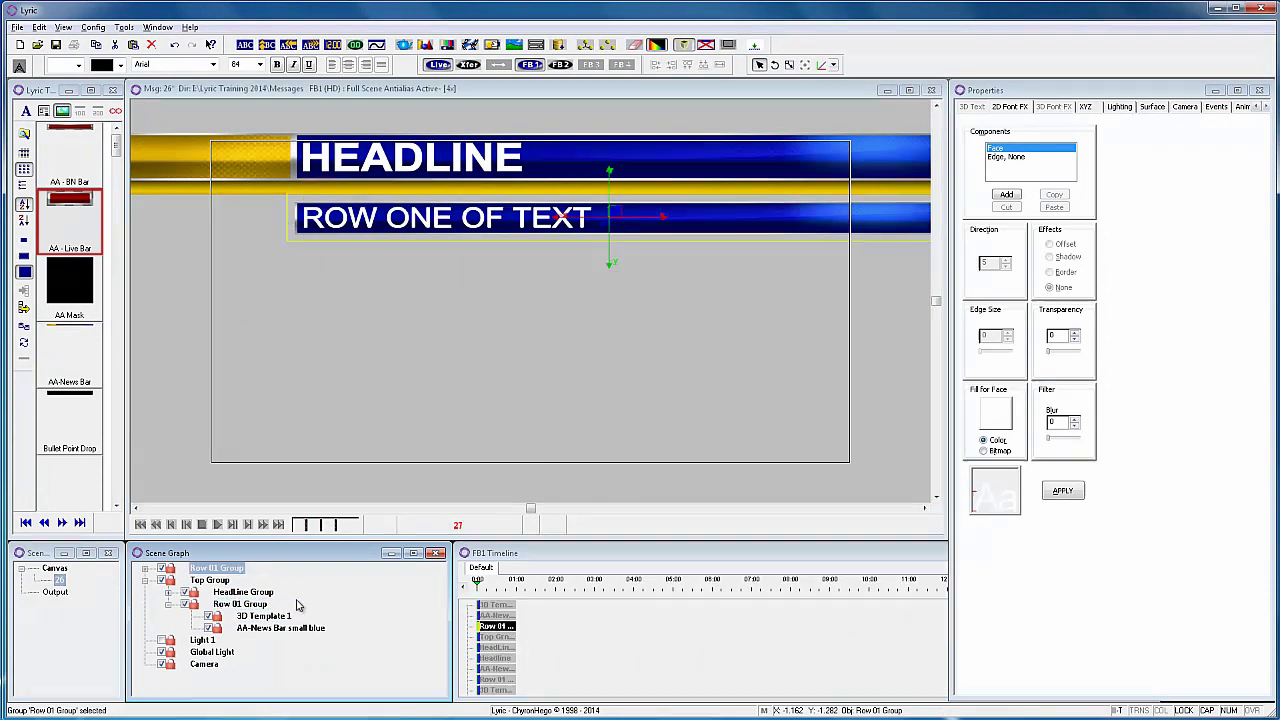
key("ctrl+v")
key("ctrl+v")
key("ctrl+v")
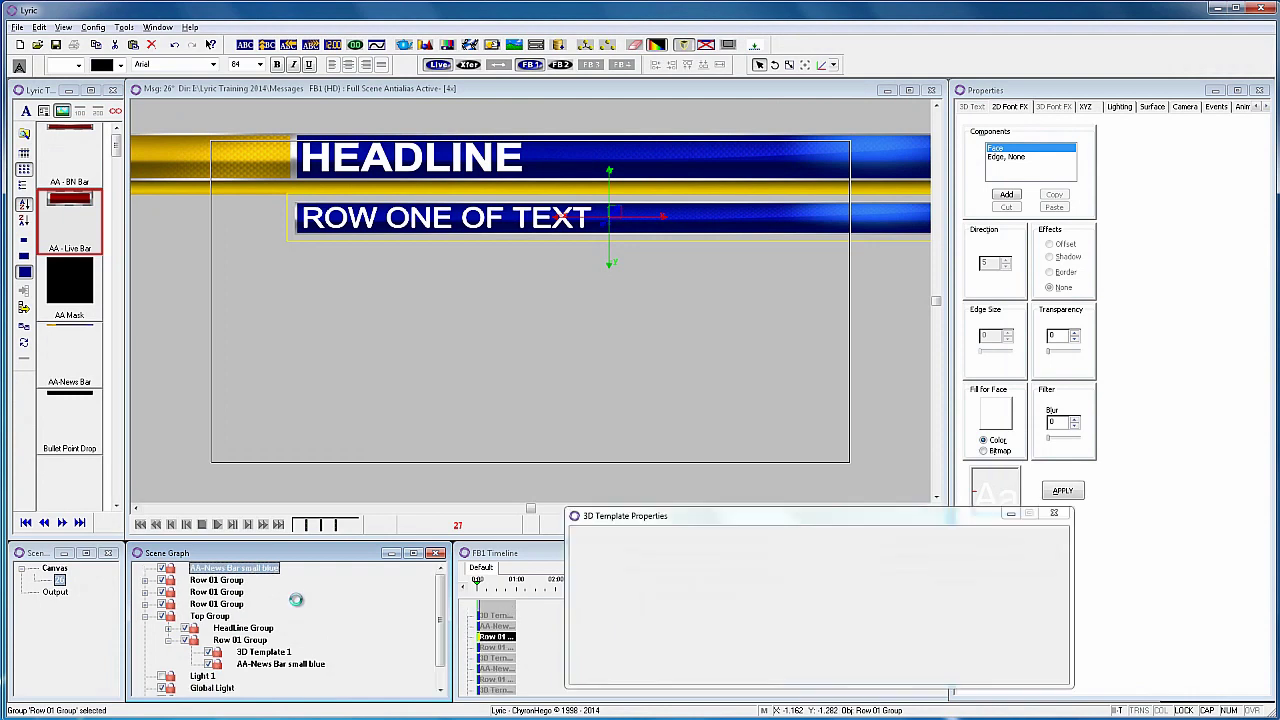
left_click_drag(217, 607, 238, 639)
left_click(169, 641)
Step: Rename the two remaining group copies above Row 03 Group as Row 04 Group and Row 05 Group
left_click(238, 605)
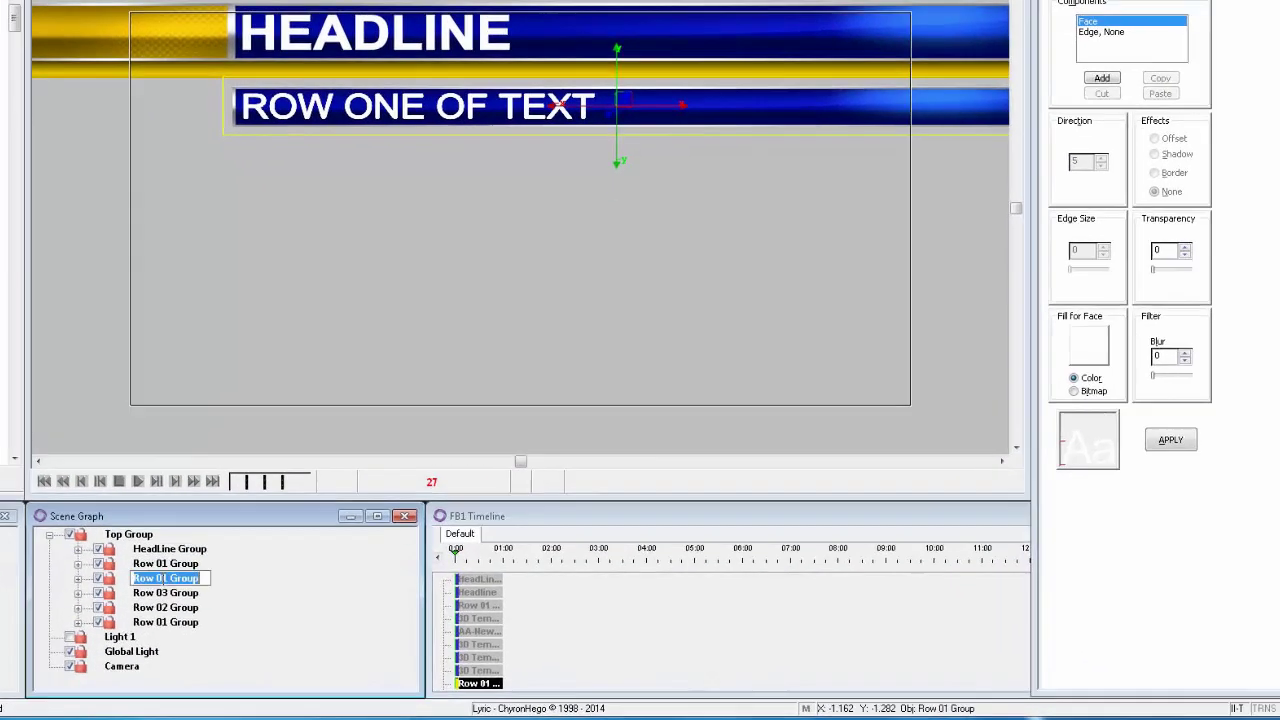
left_click(209, 592)
key("BackSpace")
type("4")
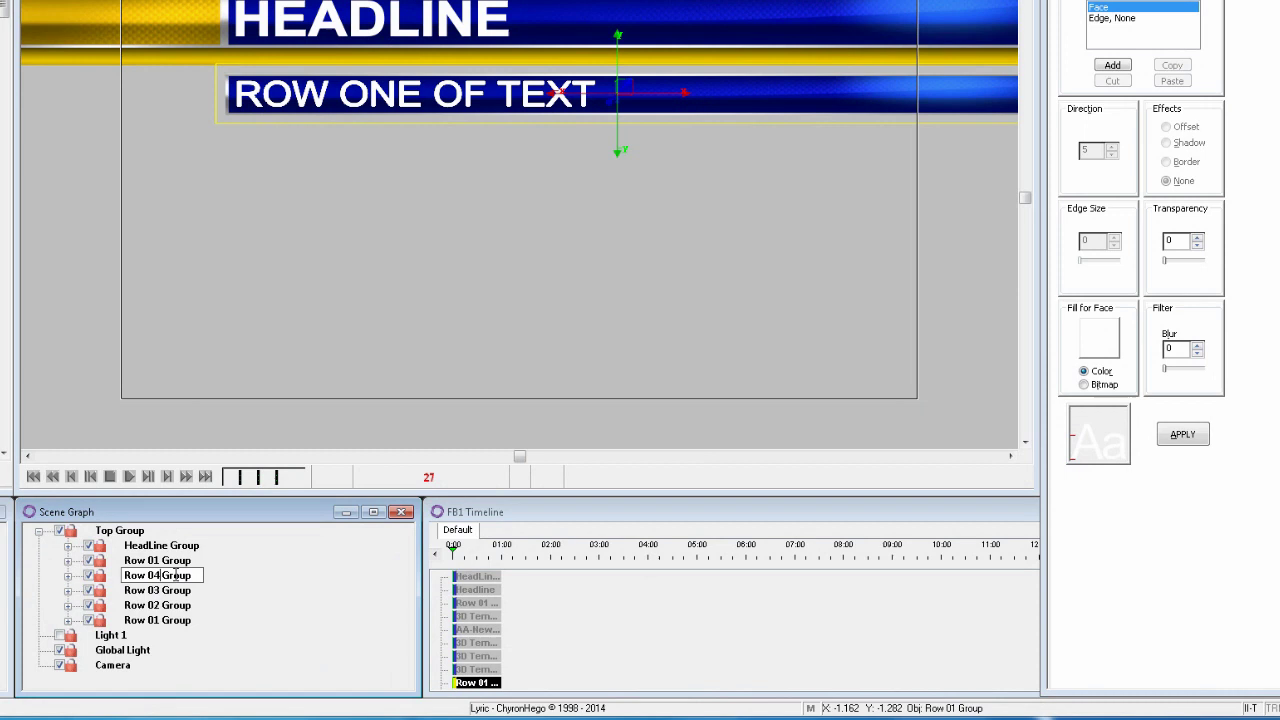
left_click(157, 561)
left_click(154, 564)
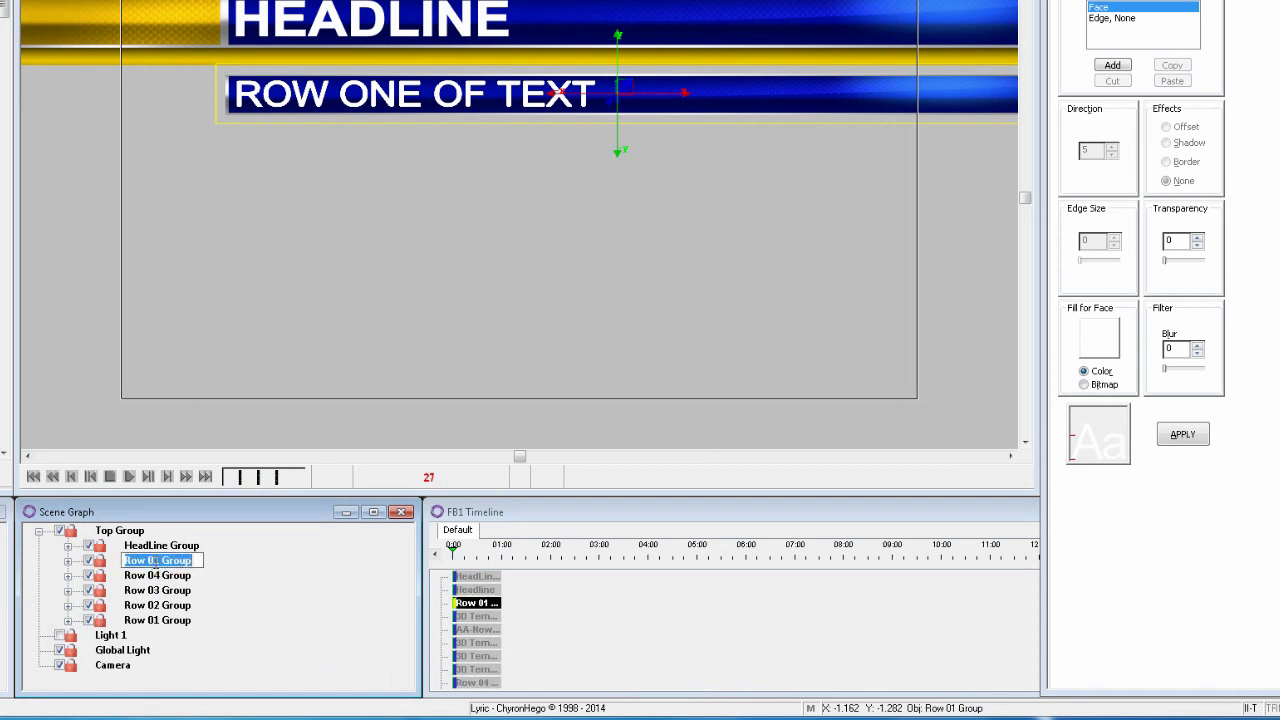
left_click(160, 561)
key("BackSpace")
type("5")
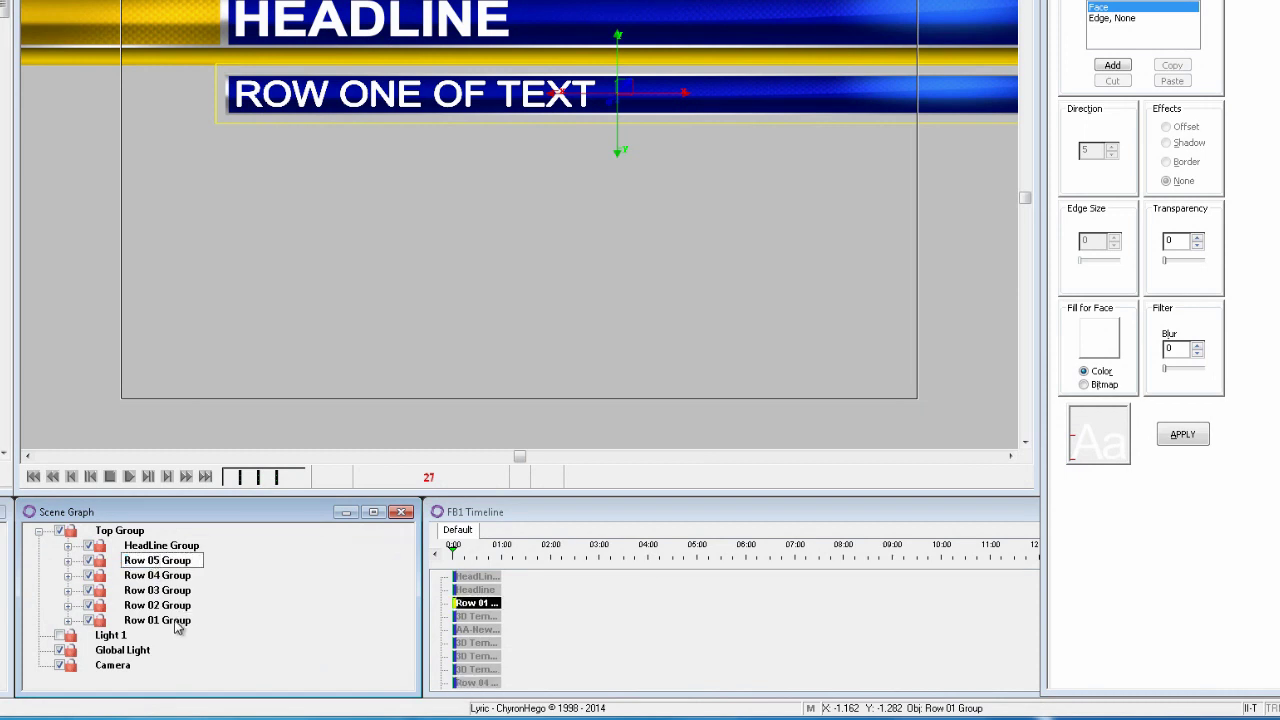
Step: Name the 3D templates in the five row groups Row 01, Row 2, Row 3, Row 4 and Row 5, numbering them in sequence
left_click(176, 620)
left_click(68, 620)
double_click(187, 636)
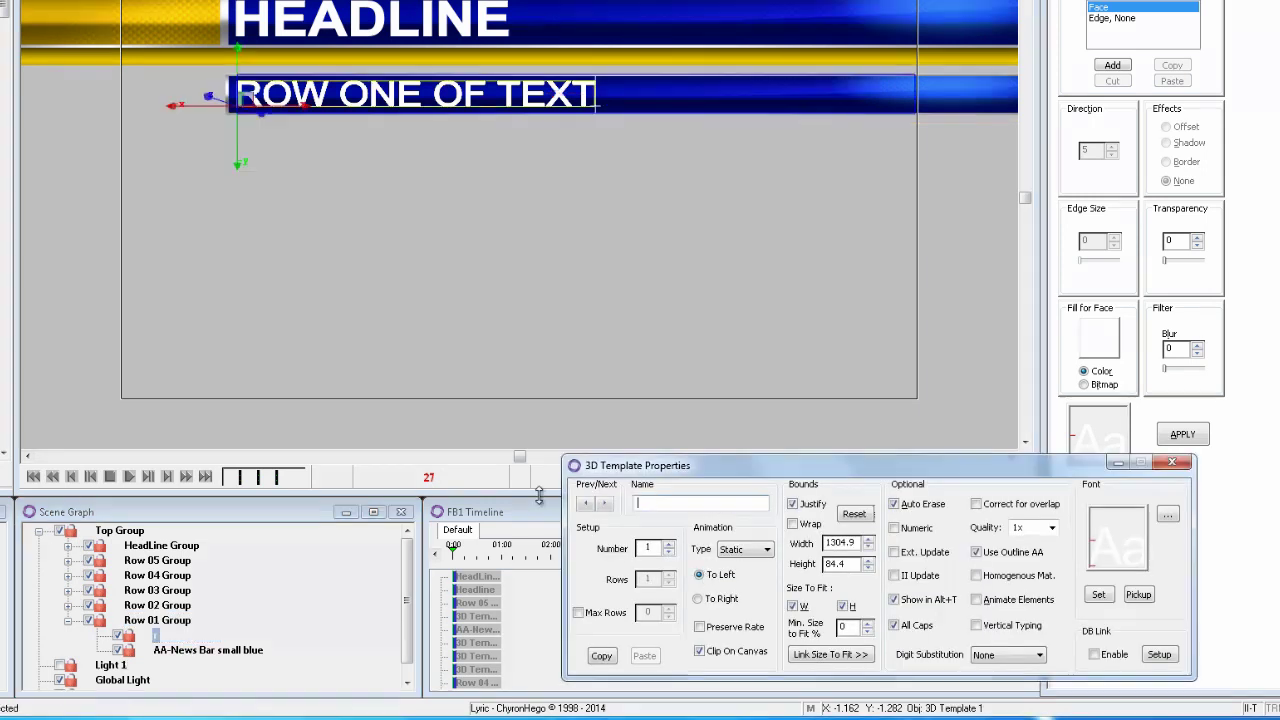
type("Row 01")
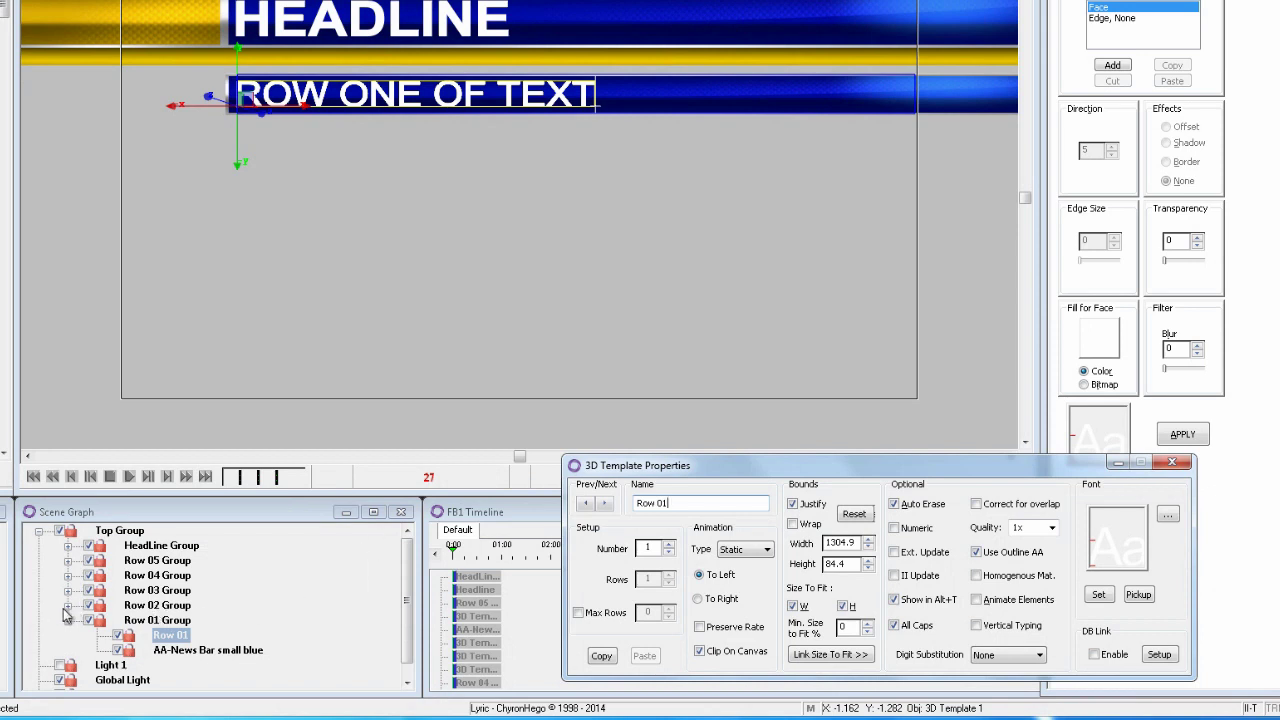
left_click(67, 605)
left_click(180, 620)
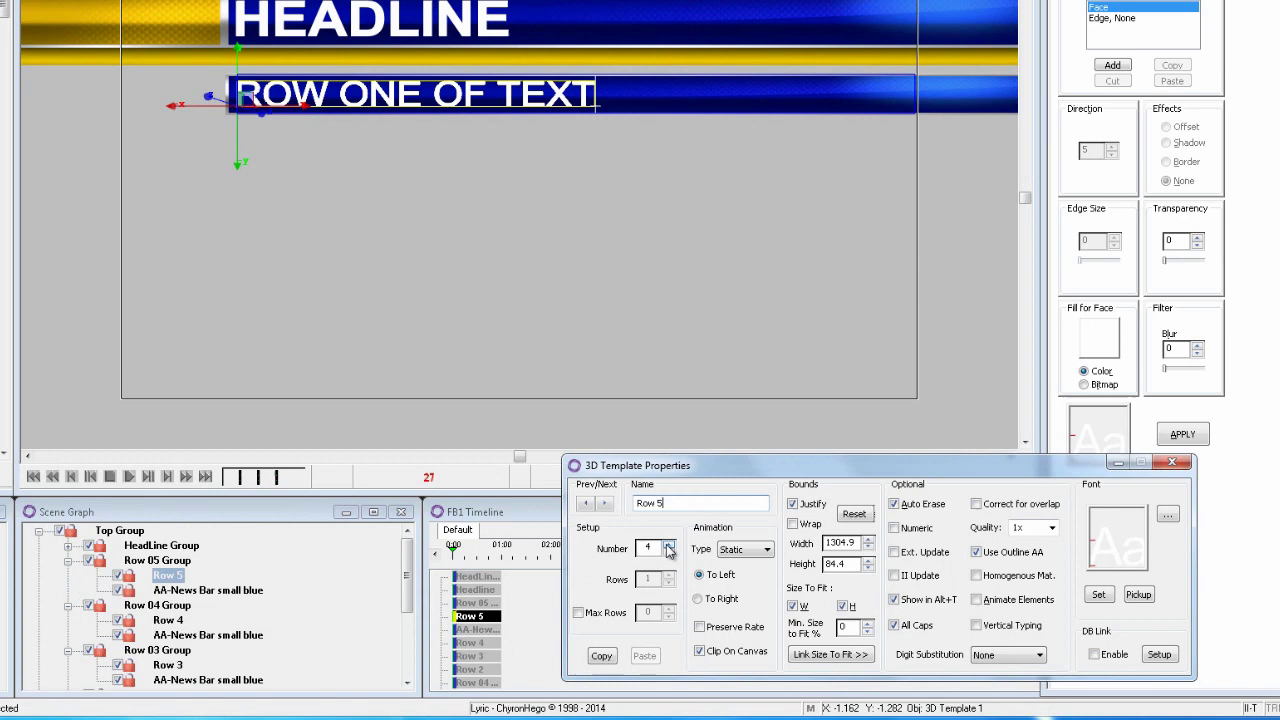
Step: Collapse the five row groups in the scene graph and select the lowest one, Row 01 Group
left_click(160, 561)
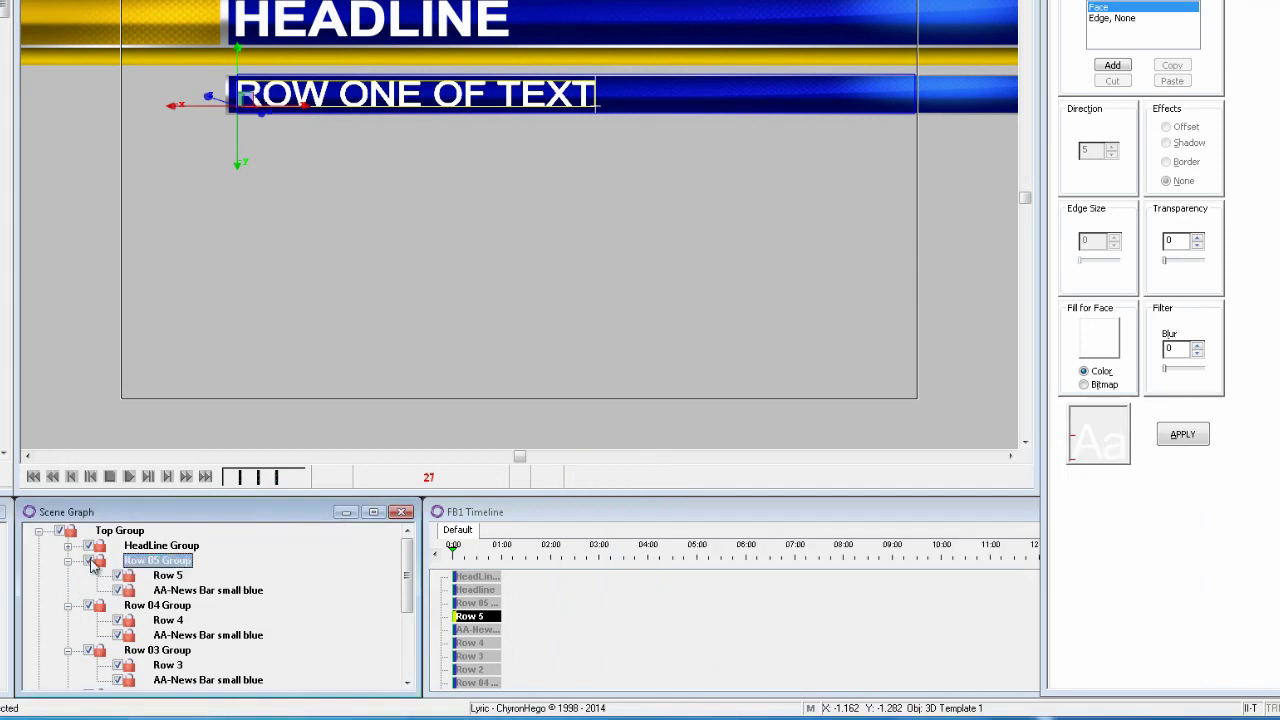
left_click(67, 560)
left_click(68, 576)
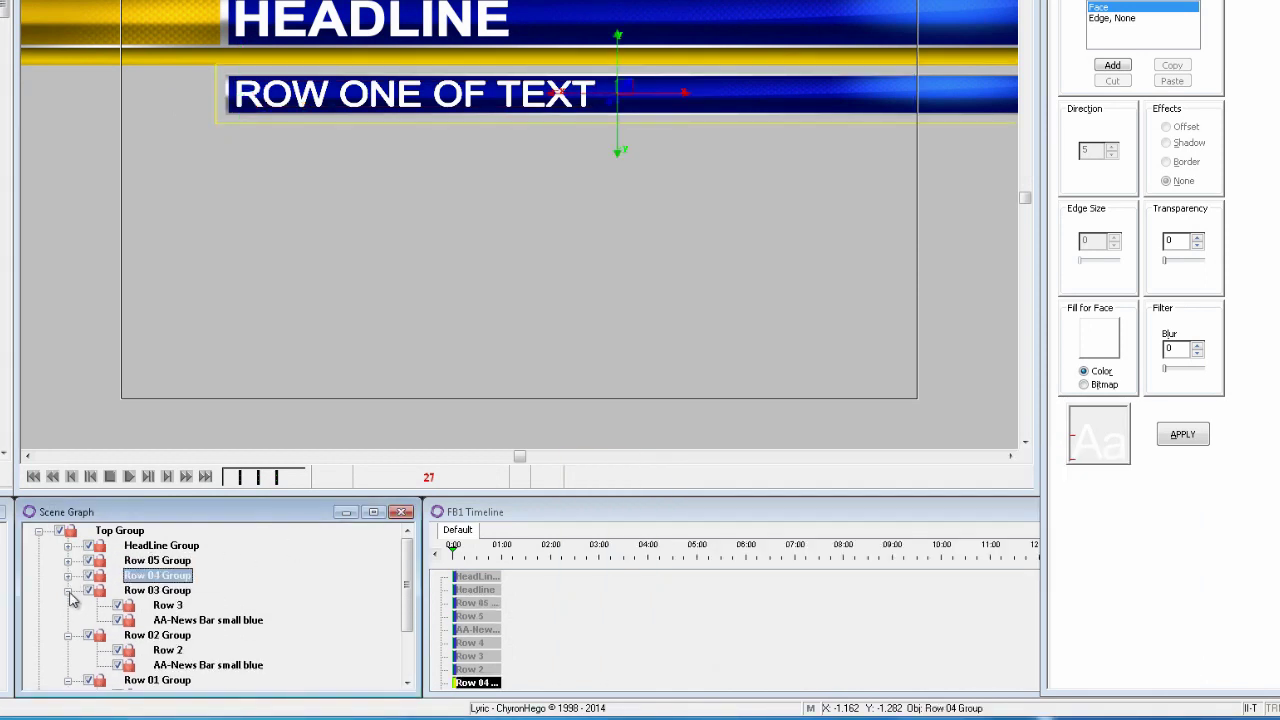
left_click(67, 590)
left_click(67, 605)
left_click(67, 620)
left_click(133, 624)
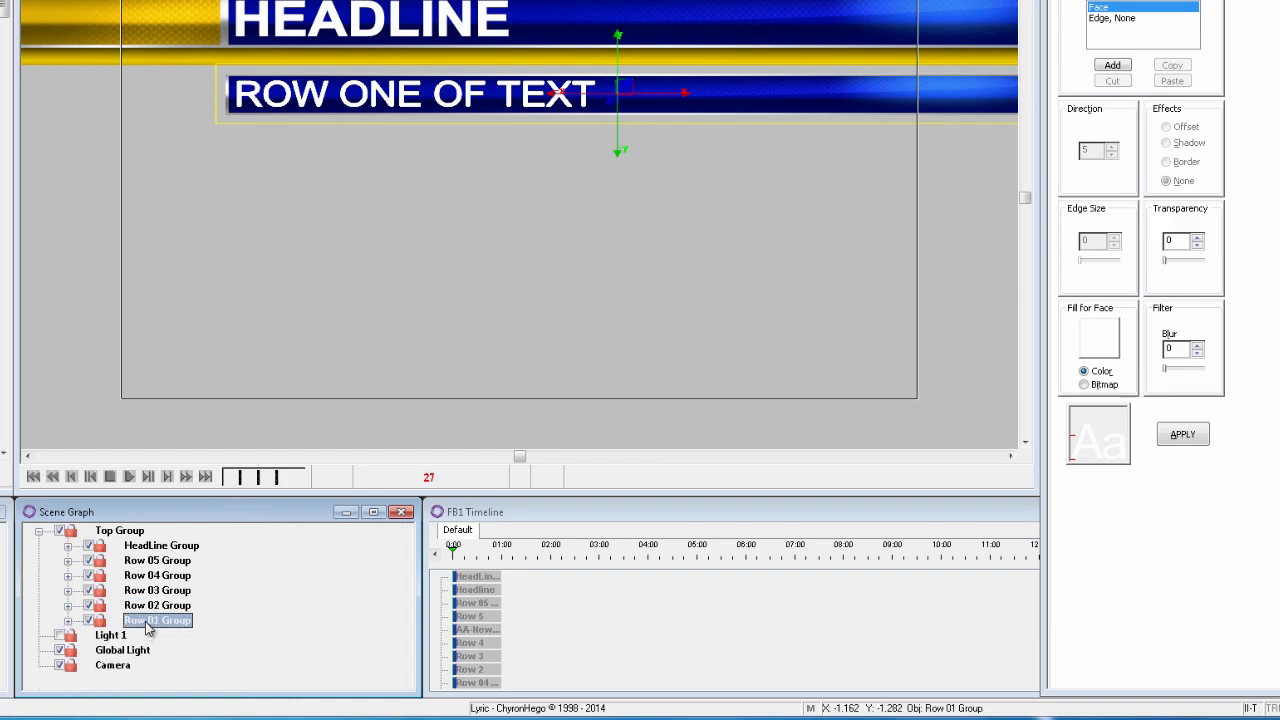
Step: Combine the Row 01 to Row 05 groups into one new group inside the Top Group
left_click(159, 605, "ctrl")
left_click(162, 592, "ctrl")
left_click(157, 576, "shift")
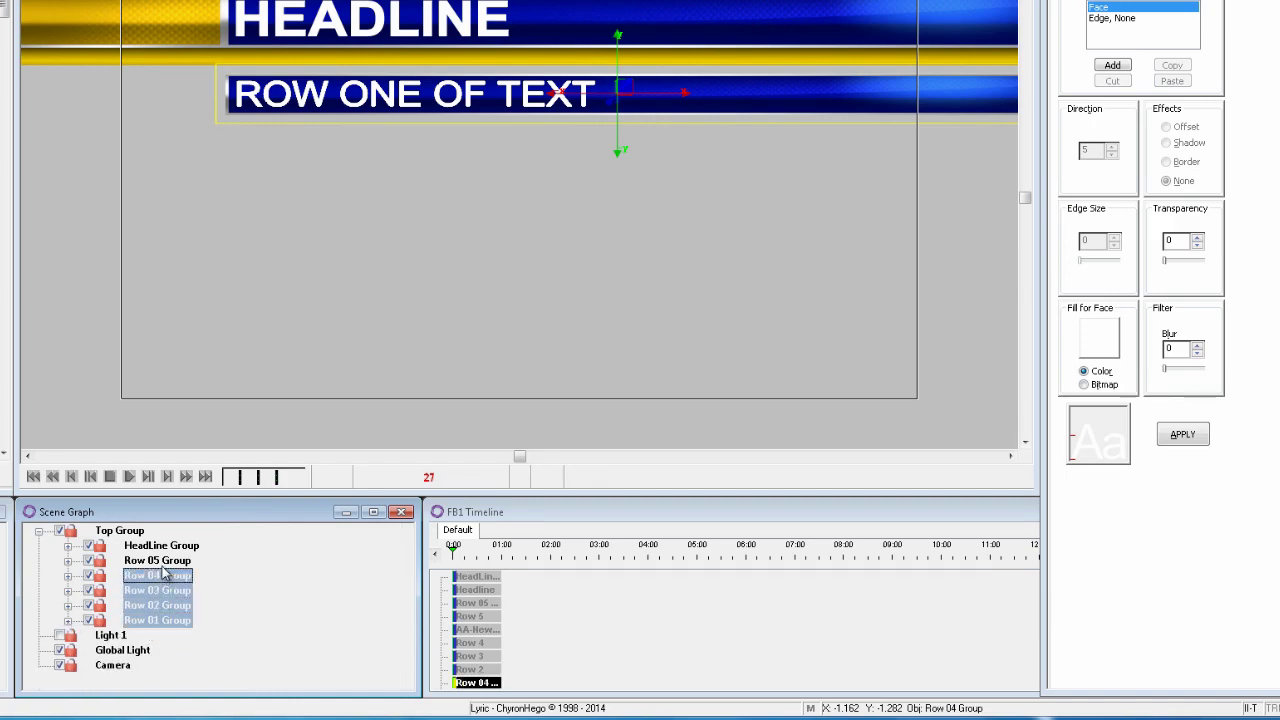
left_click(157, 561, "shift")
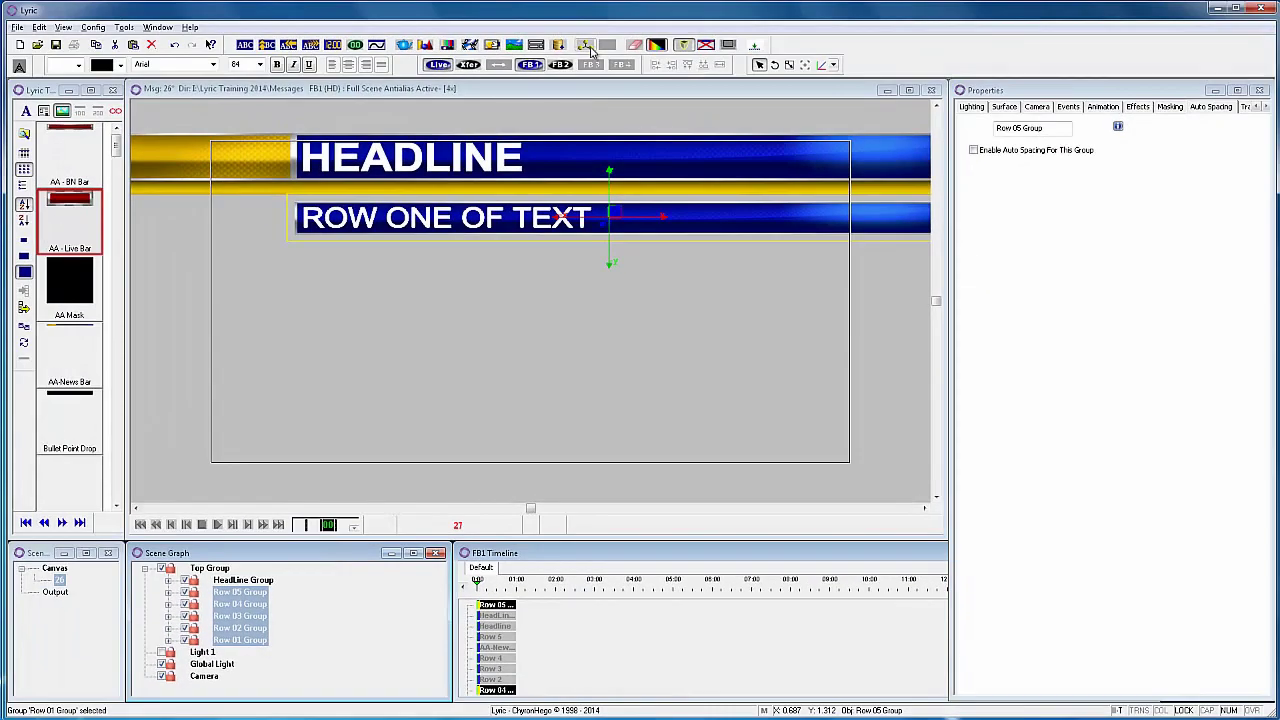
left_click(586, 45)
left_click_drag(259, 582, 255, 598)
Step: Rename the new group holding the five row groups as Rows Group
left_click(291, 592)
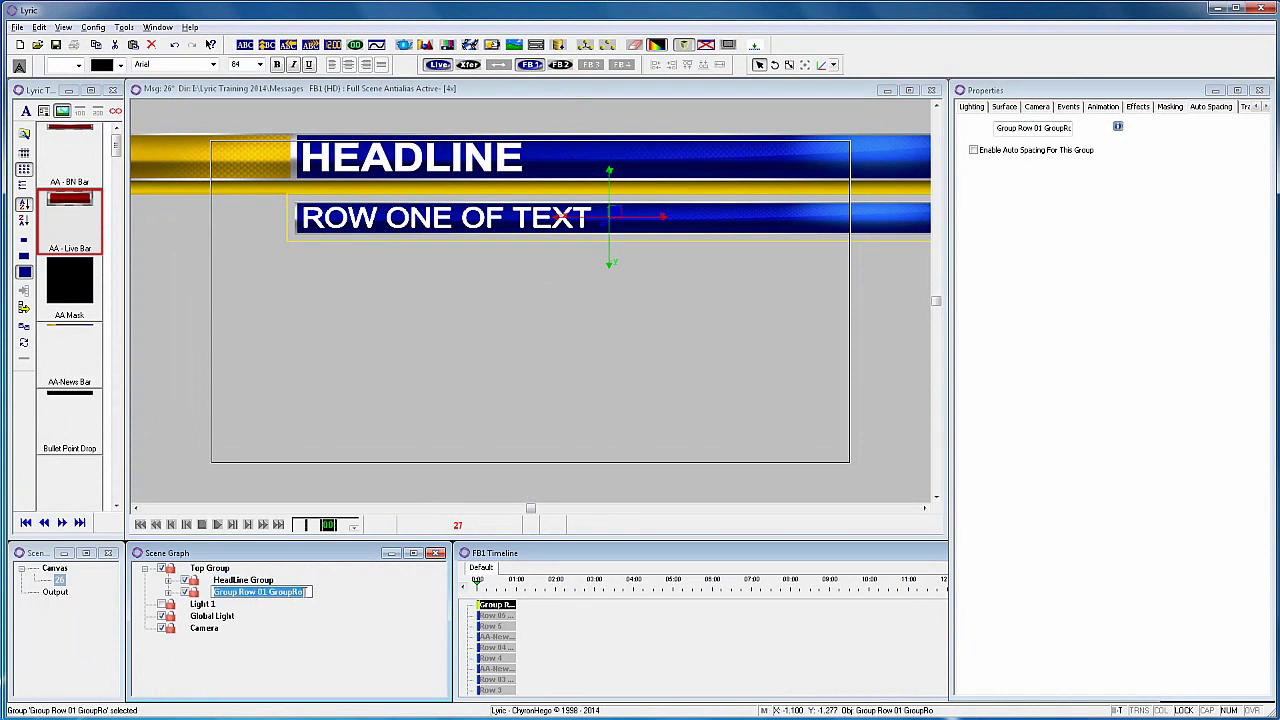
type("Ro")
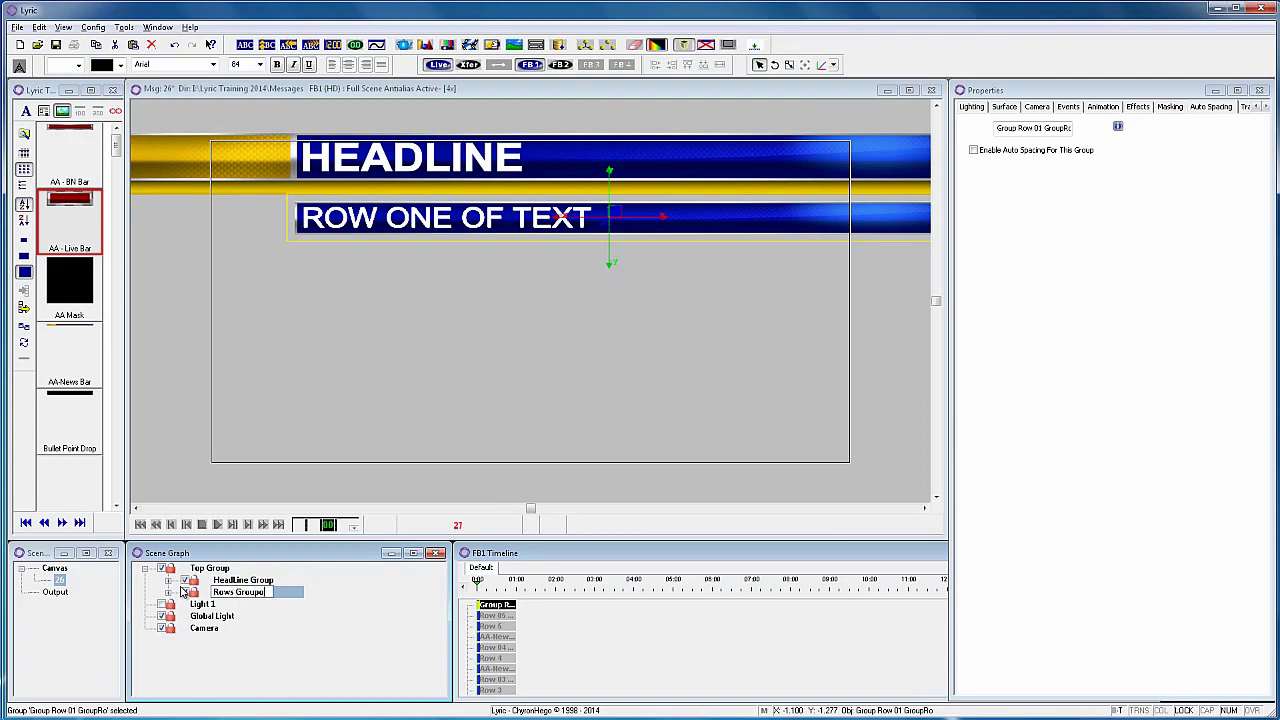
type("ws Group")
key("Return")
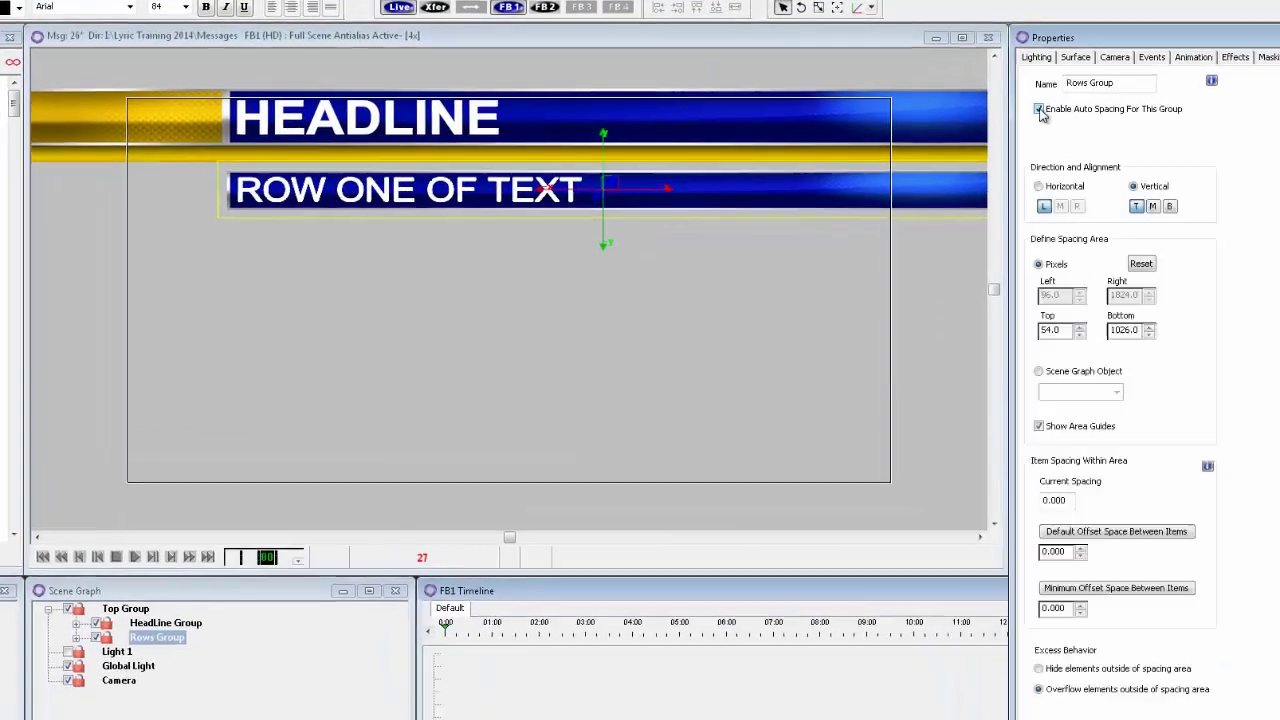
Step: Enable auto spacing for the Rows Group and lower the top of its spacing area to about 280.6 pixels, below the headline bar
left_click(973, 149)
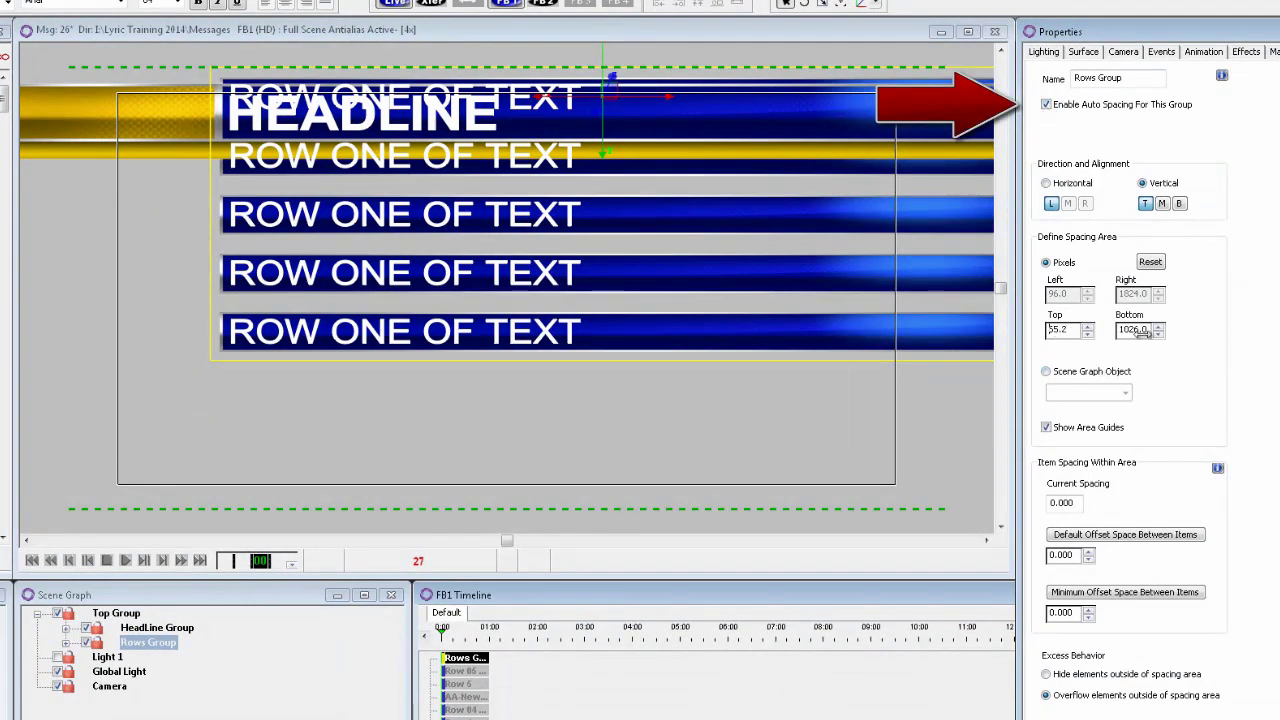
left_click_drag(1143, 334, 1089, 242)
left_click(1088, 326)
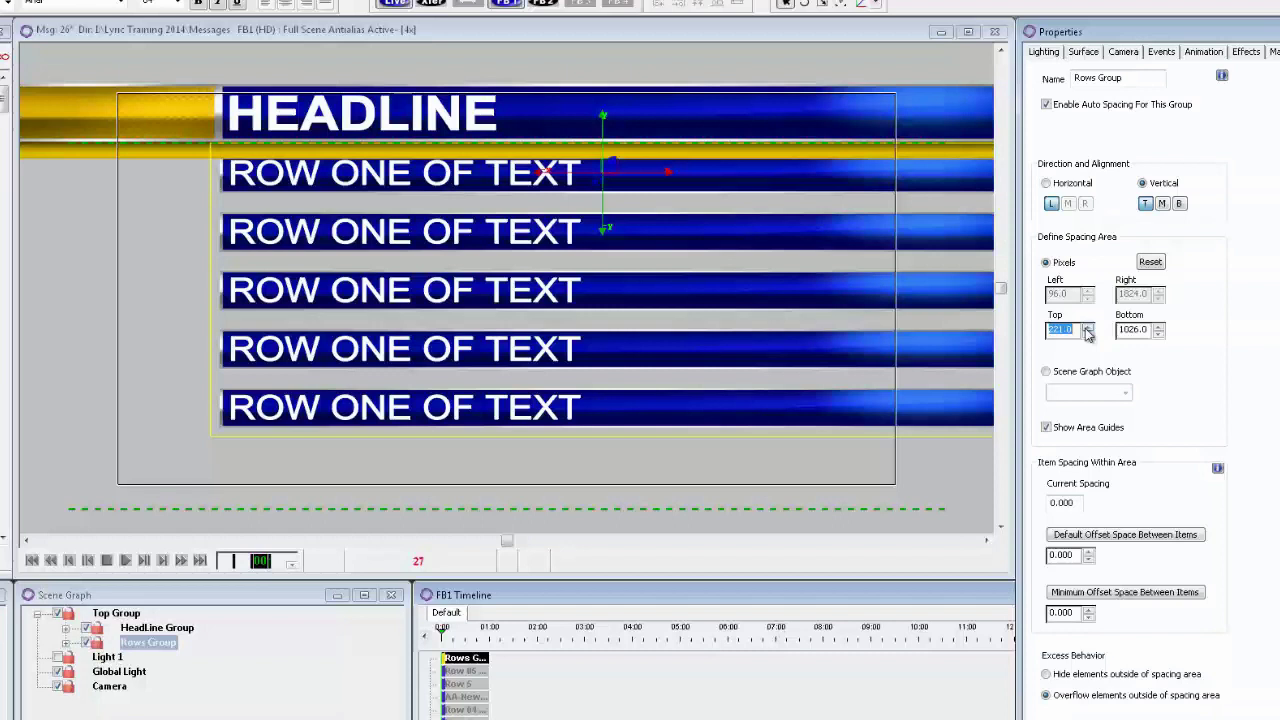
left_click_drag(1088, 334, 1085, 222)
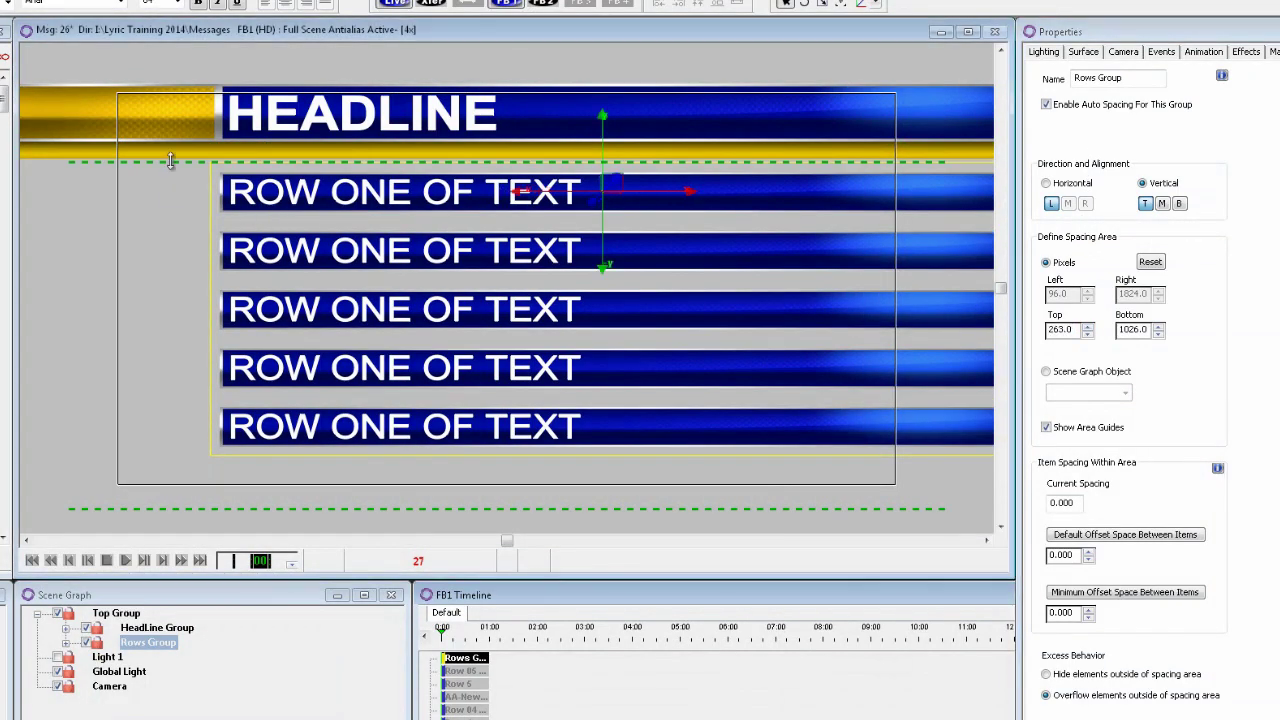
left_click_drag(170, 162, 171, 172)
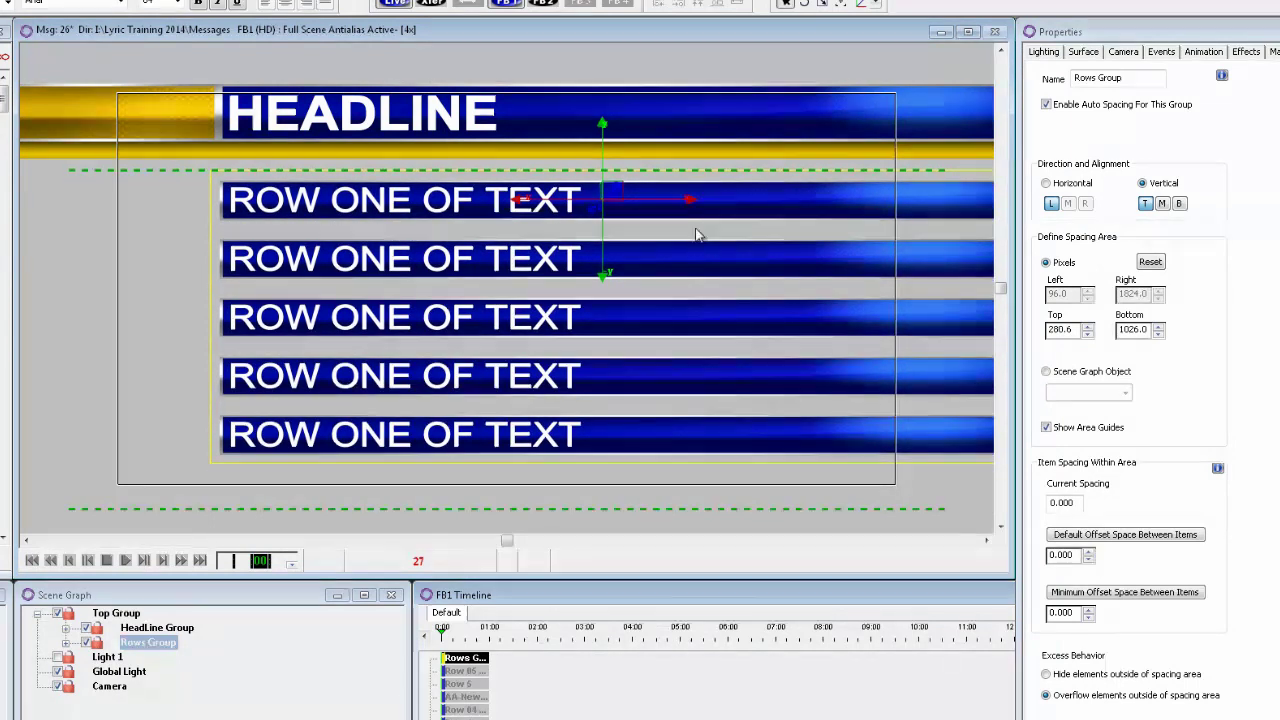
Step: Try the middle and bottom vertical alignments on the Rows Group and restore the top alignment
left_click_drag(1086, 551, 1078, 208)
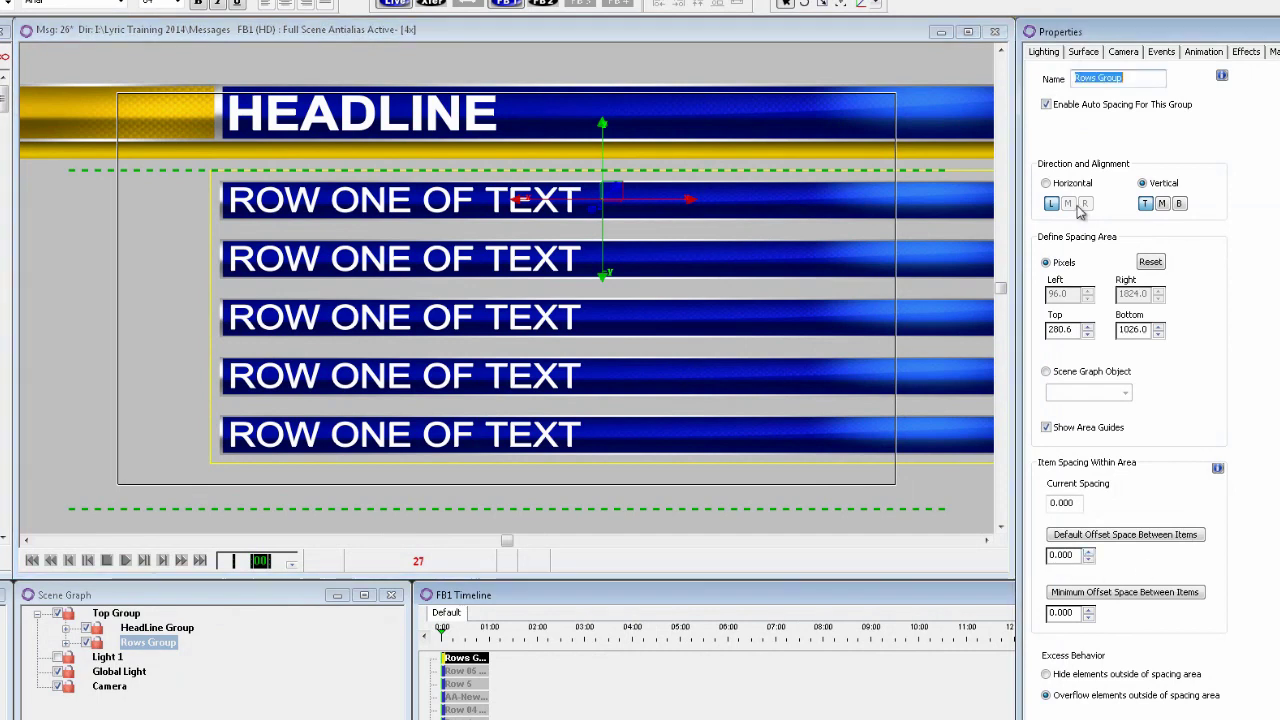
left_click(1163, 207)
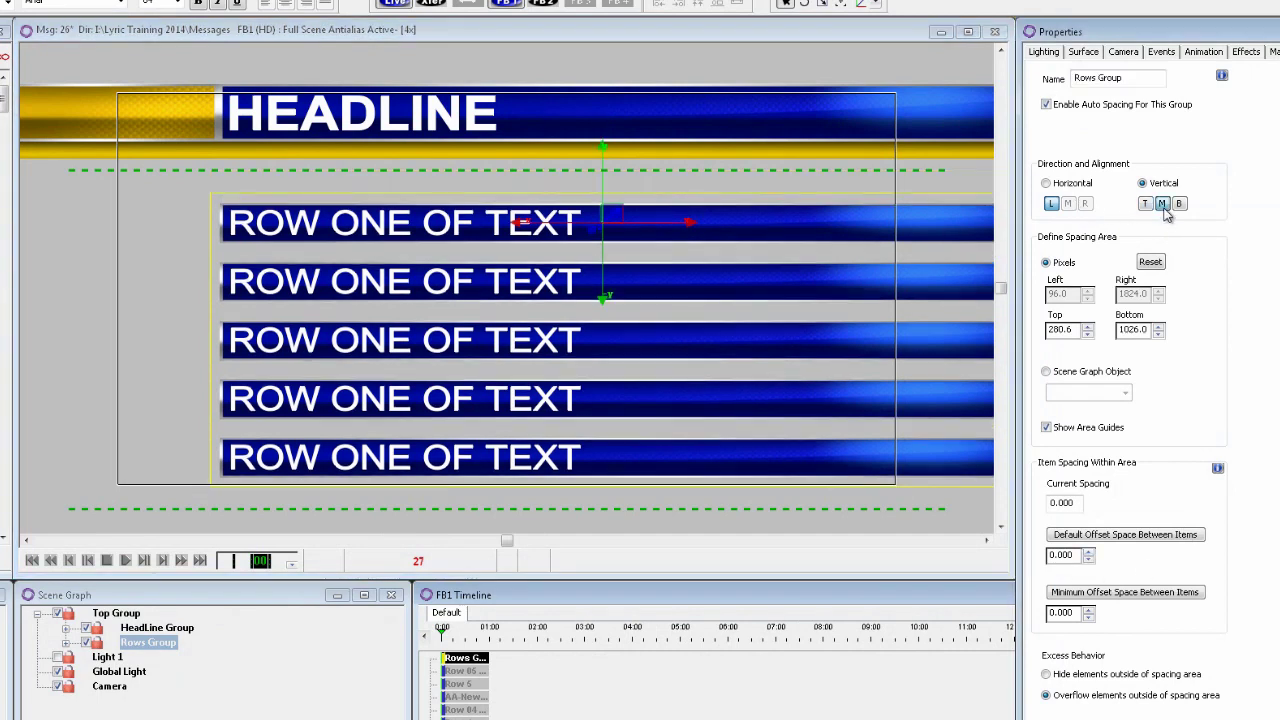
left_click(1180, 204)
left_click(1182, 206)
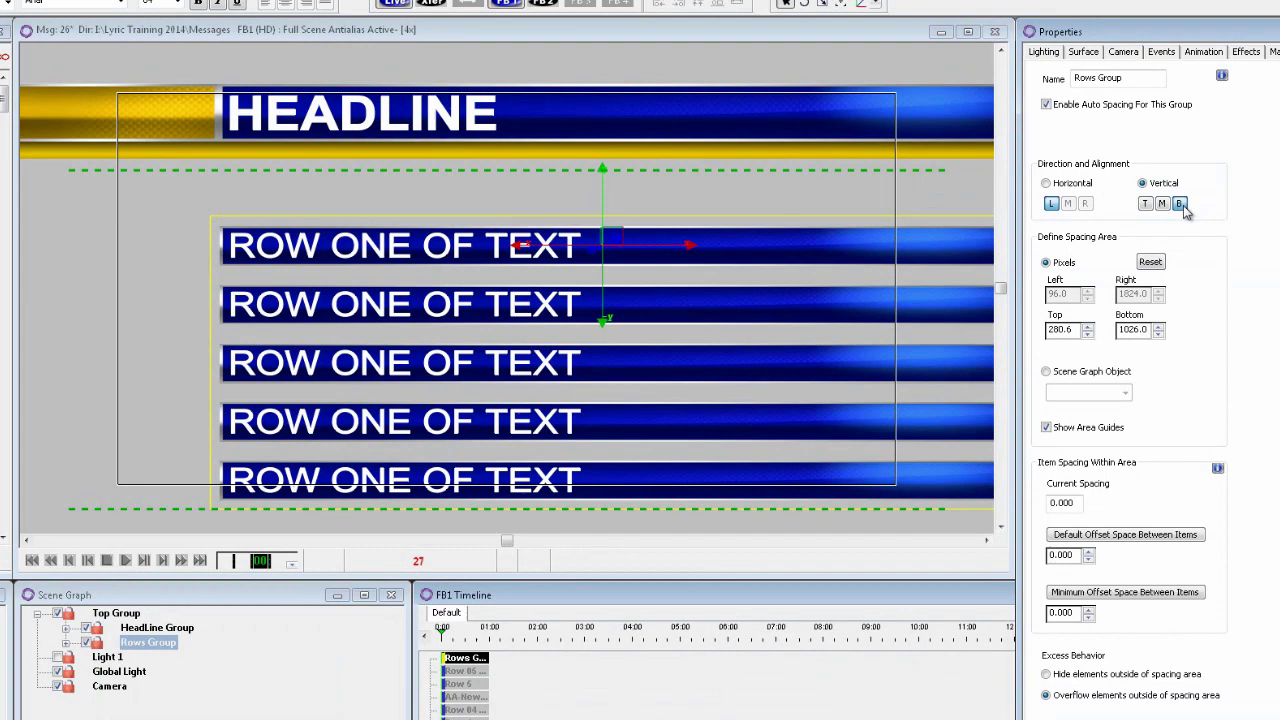
left_click(1146, 206)
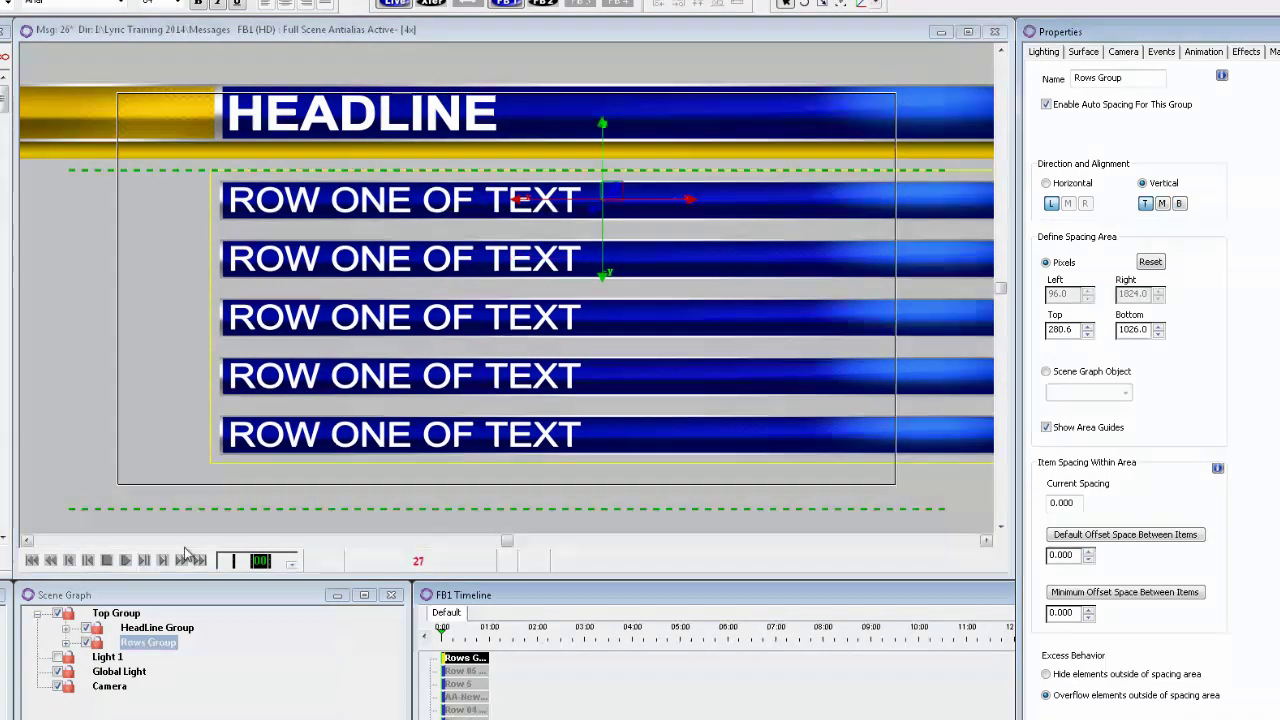
Step: Replace the text of the lower four rows with ROW TWO, ROW THREE, ROW FOUR and ROW FIVE, and save the message
left_click(65, 642)
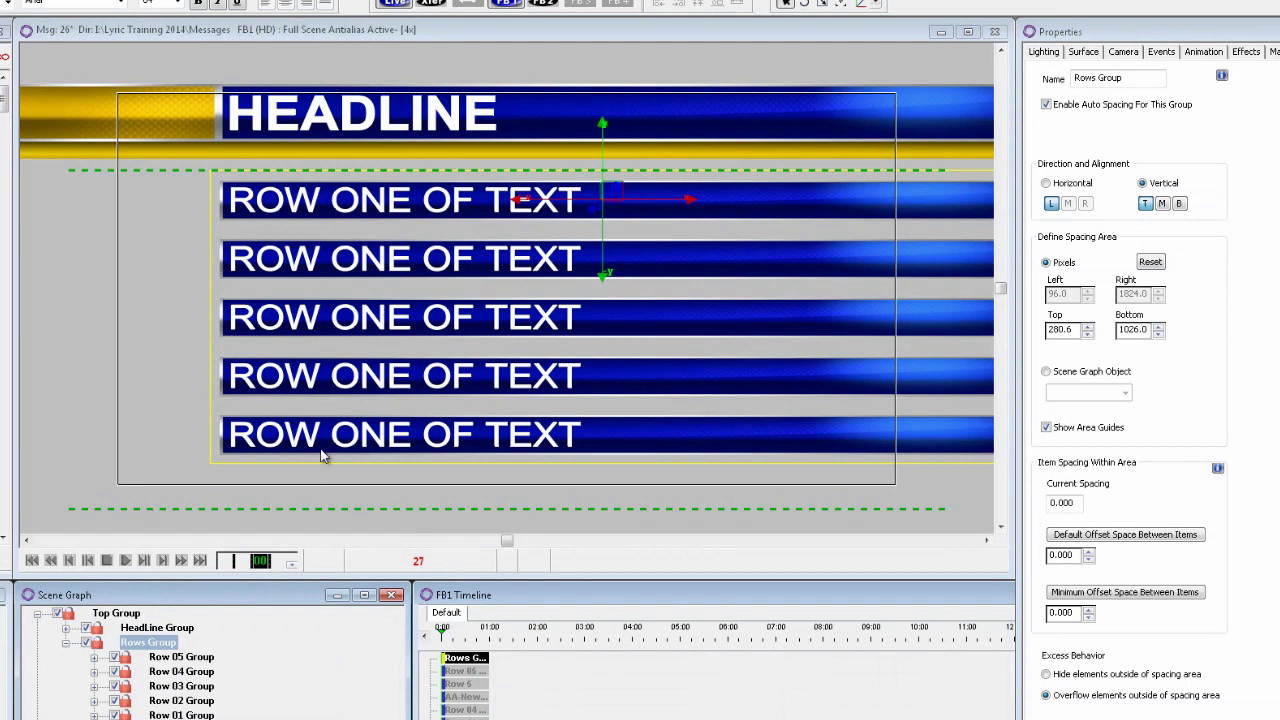
double_click(377, 120)
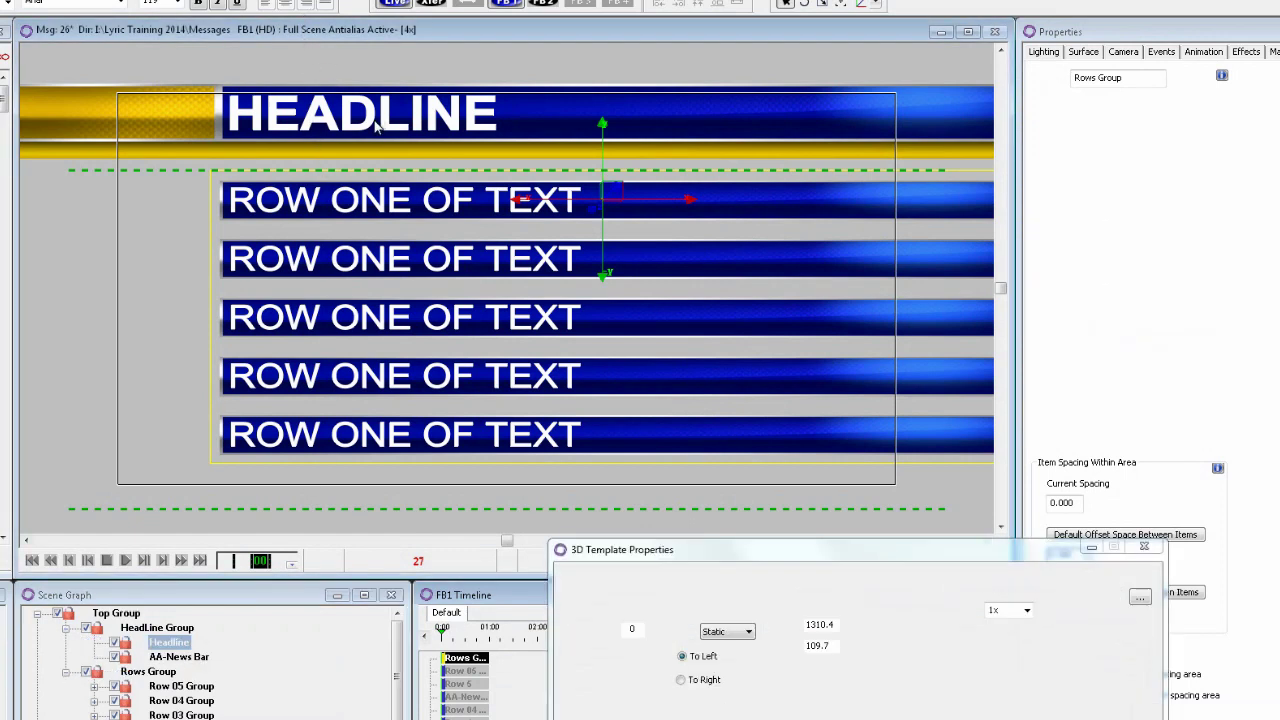
key("Tab")
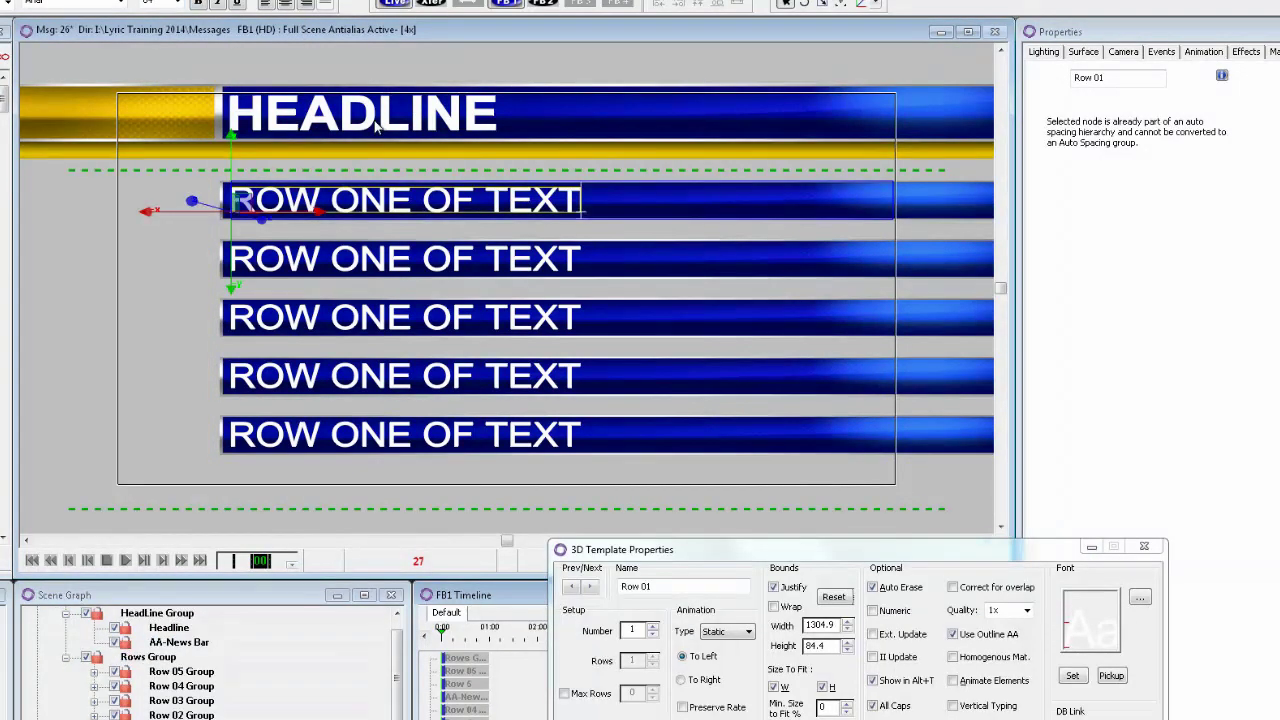
key("Tab")
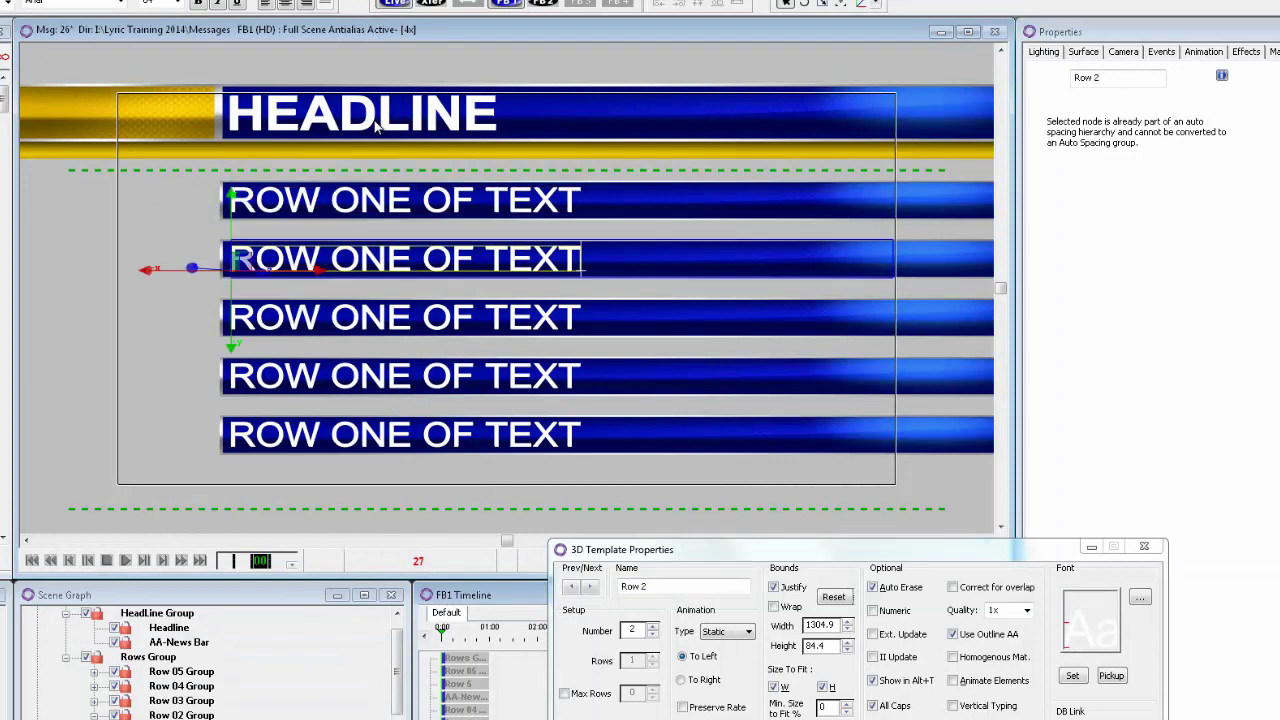
type("ROW TW")
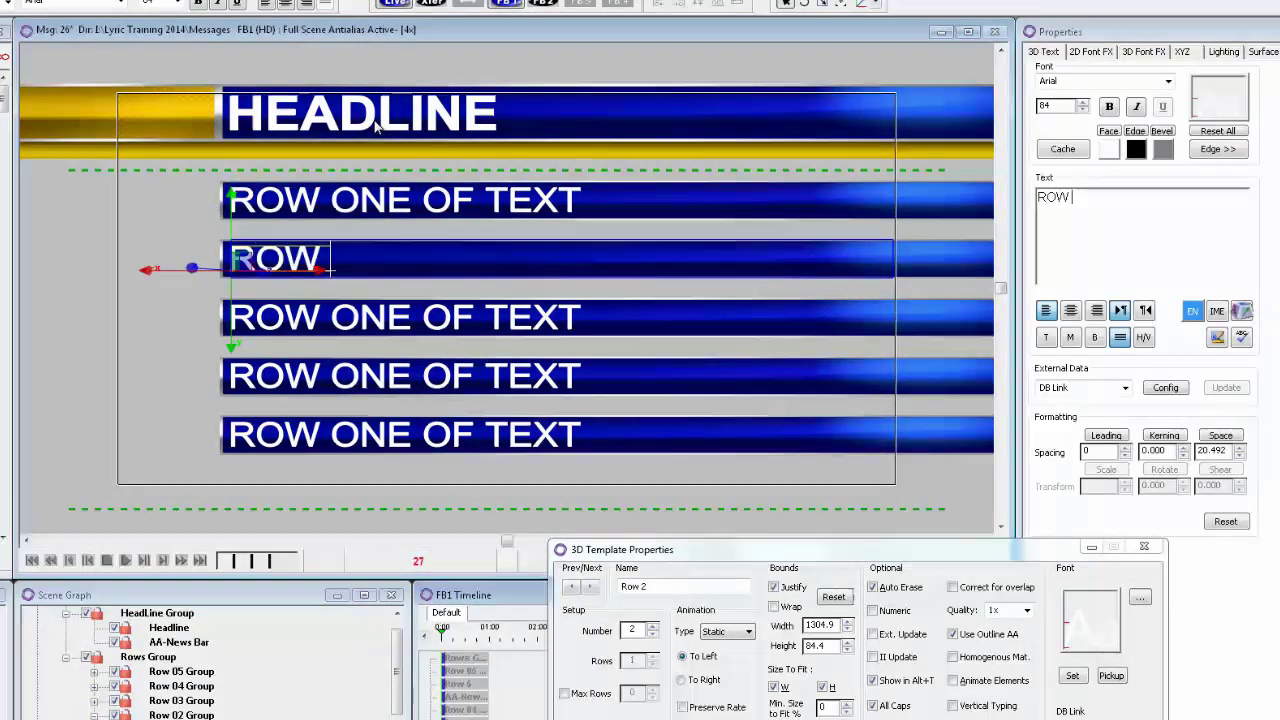
type("IVE")
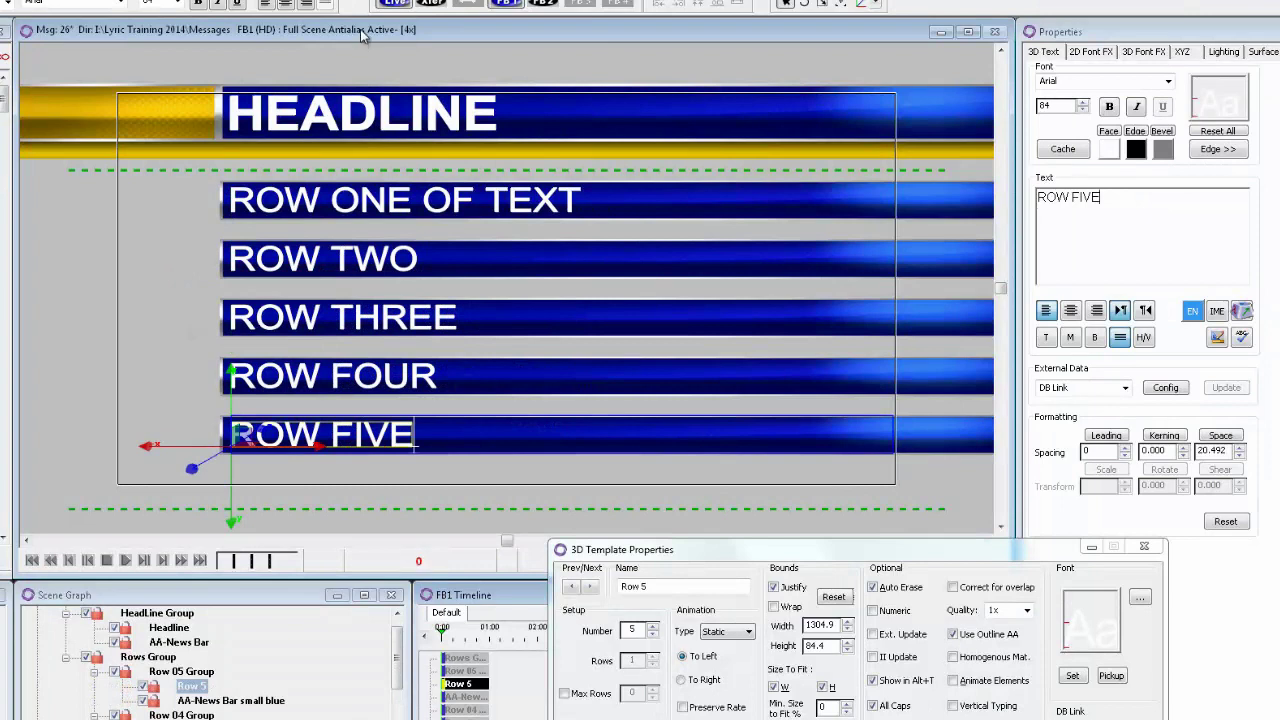
key("ctrl+s")
key("Return")
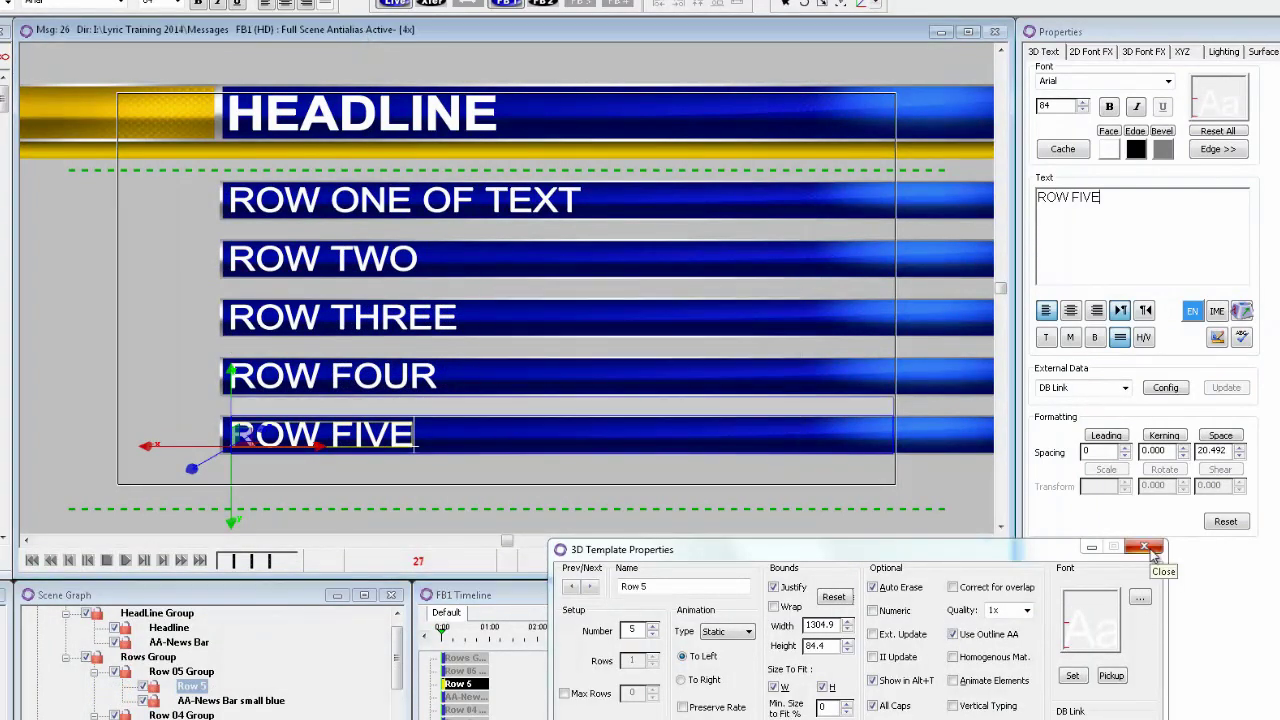
left_click(1147, 549)
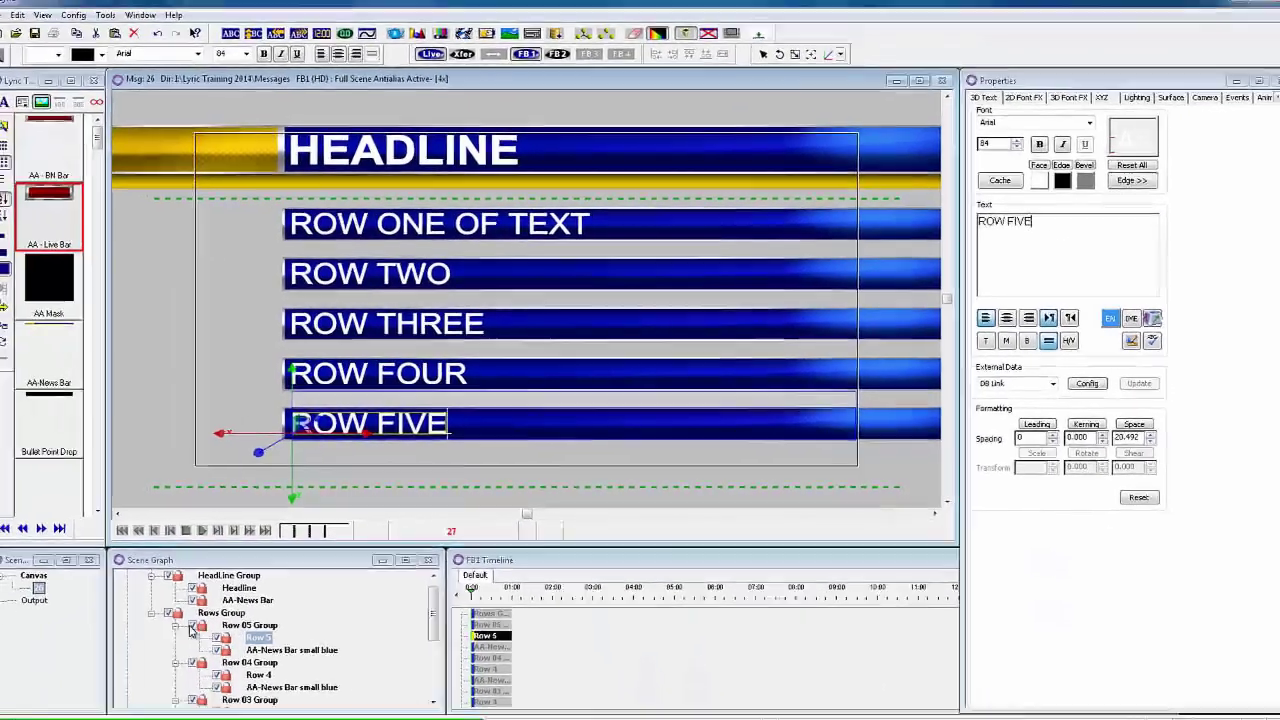
Step: Collapse the five row groups under the Rows Group in the scene graph
left_click(126, 653)
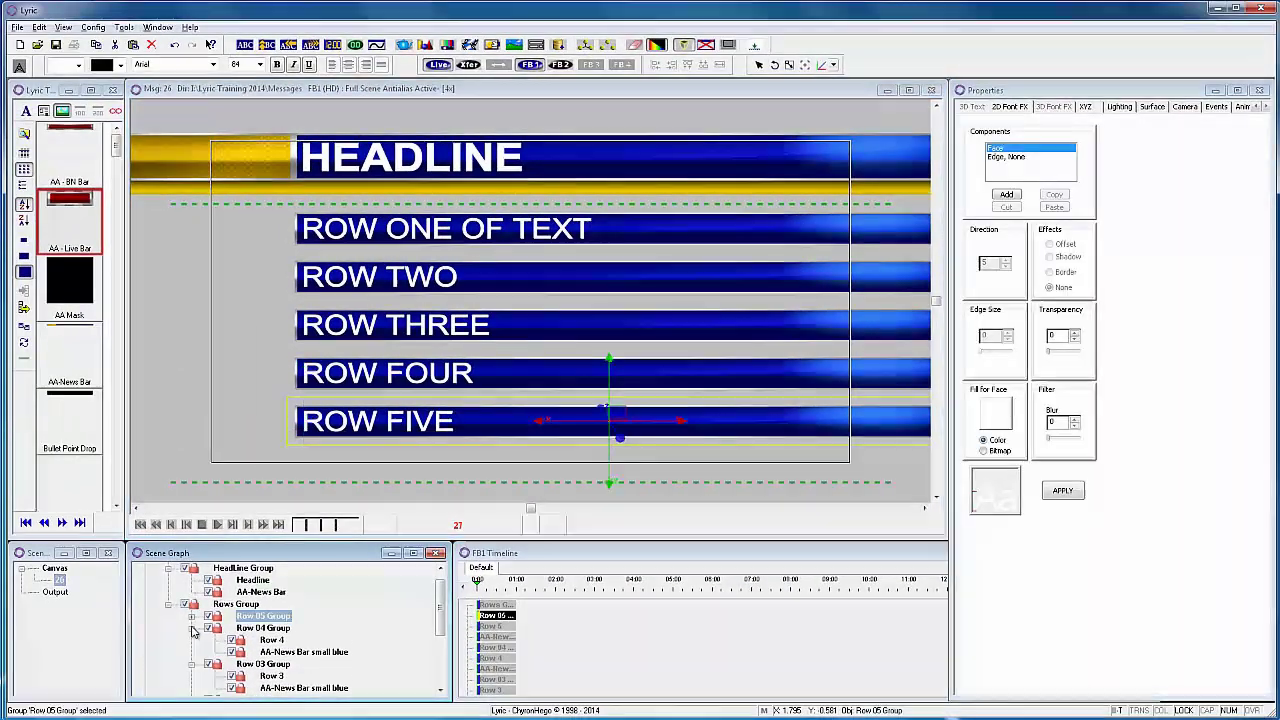
left_click(126, 667)
left_click(192, 641)
left_click(192, 653)
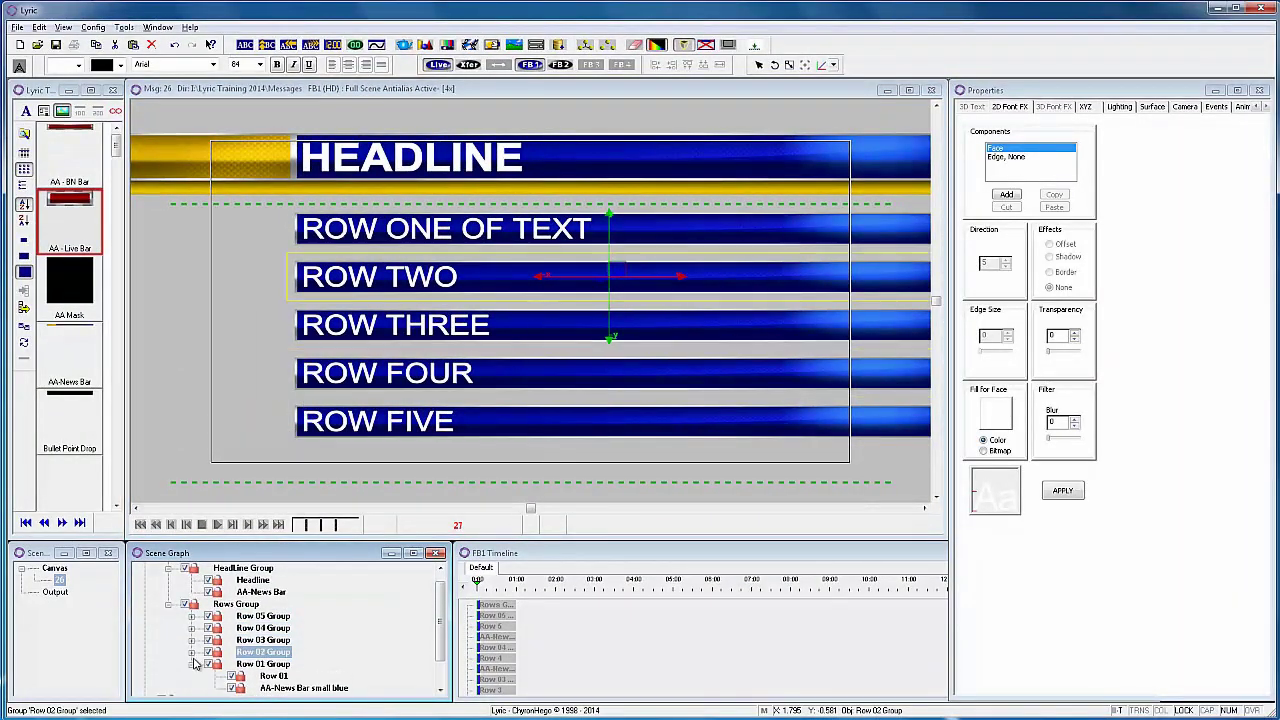
left_click(192, 665)
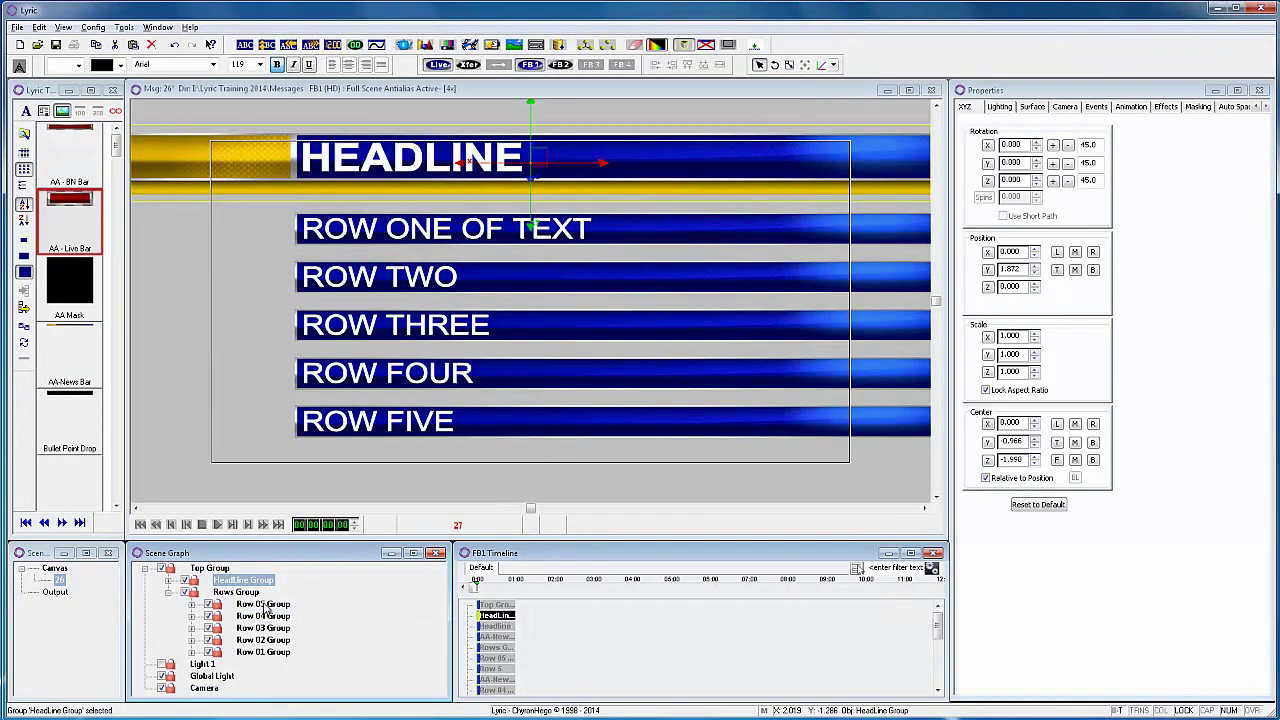
Step: Add an Effect In transition for only the HeadLine Group and the five row groups
left_click(264, 606, "ctrl")
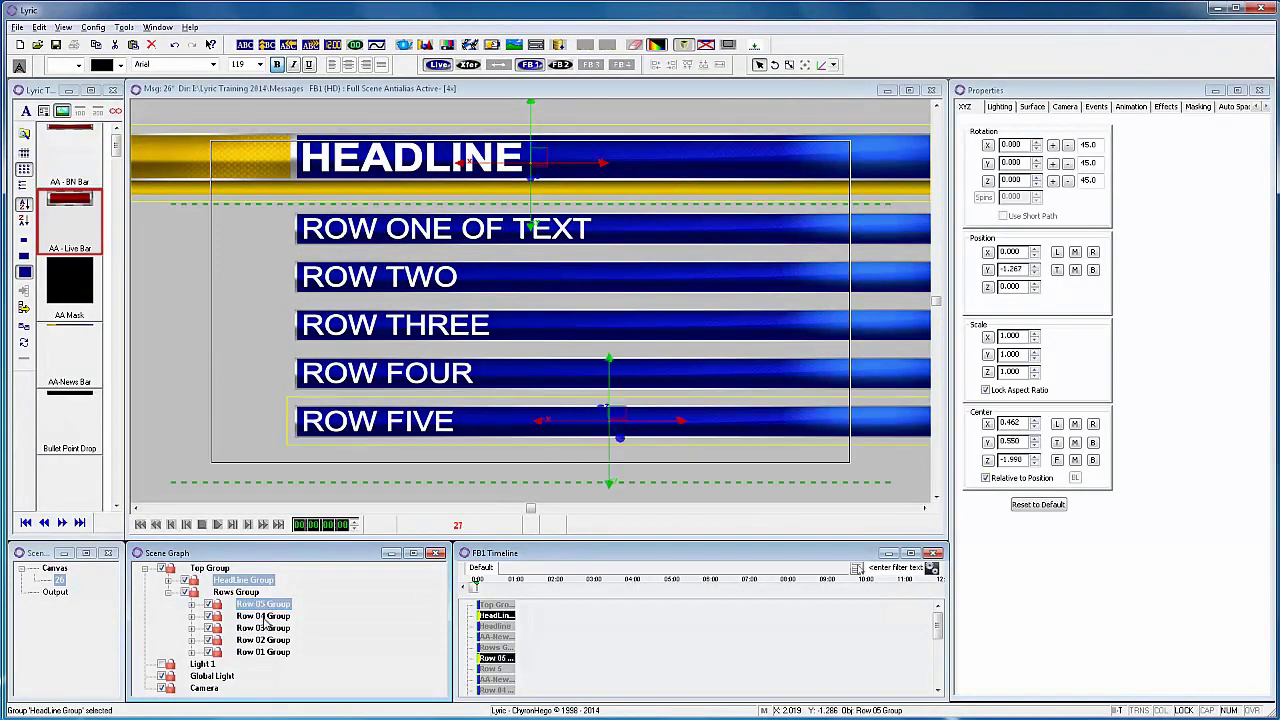
left_click(266, 616, "ctrl")
left_click(270, 628, "ctrl")
left_click(273, 640, "ctrl")
left_click(277, 652, "ctrl")
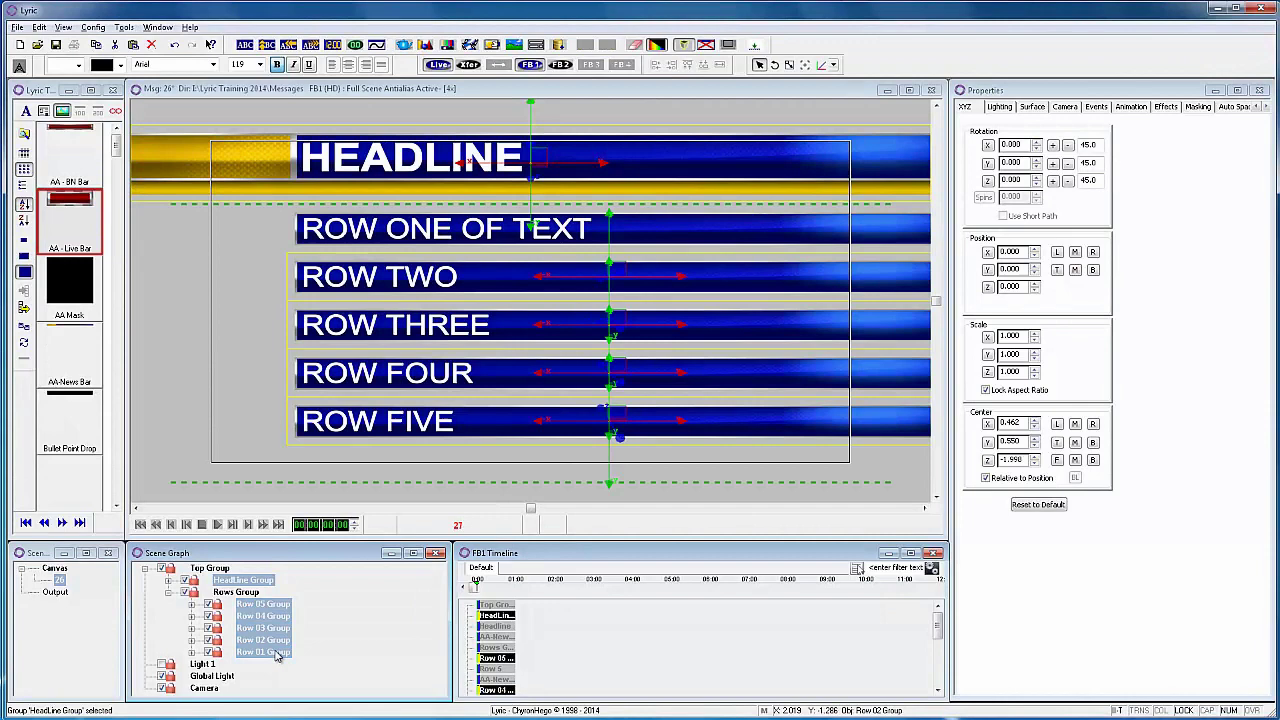
right_click(483, 578)
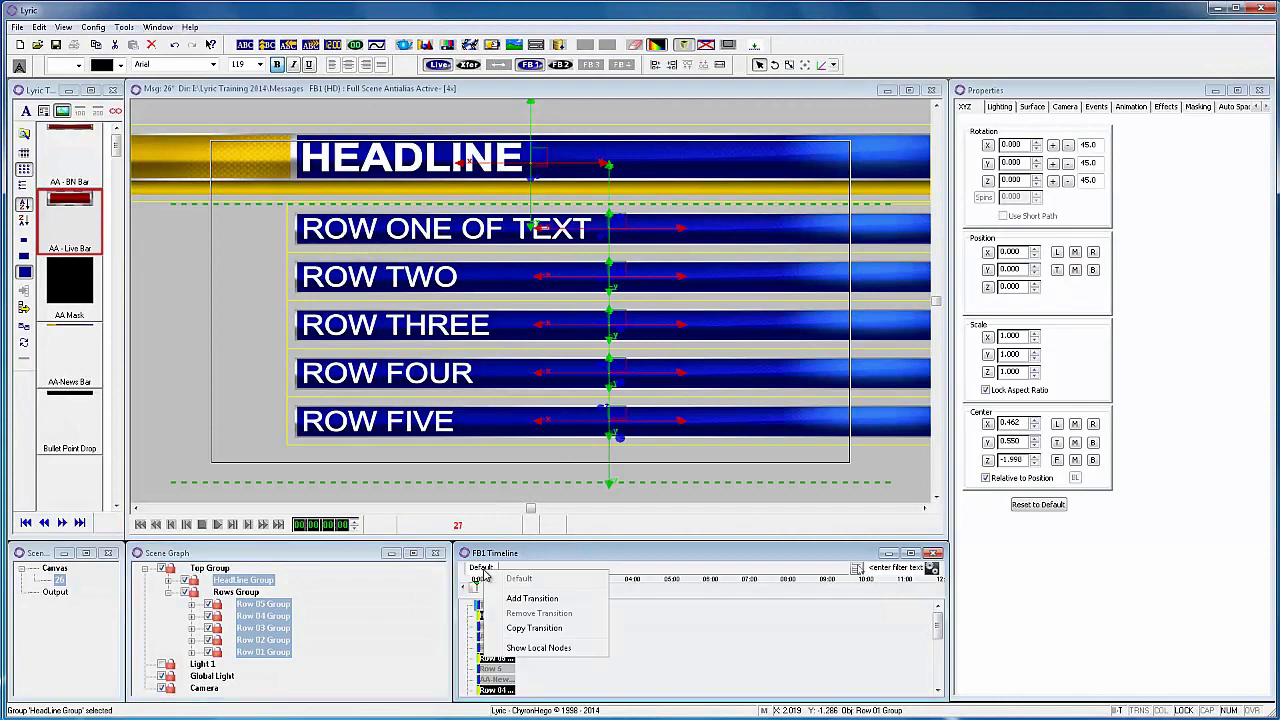
left_click(528, 602)
left_click(690, 327)
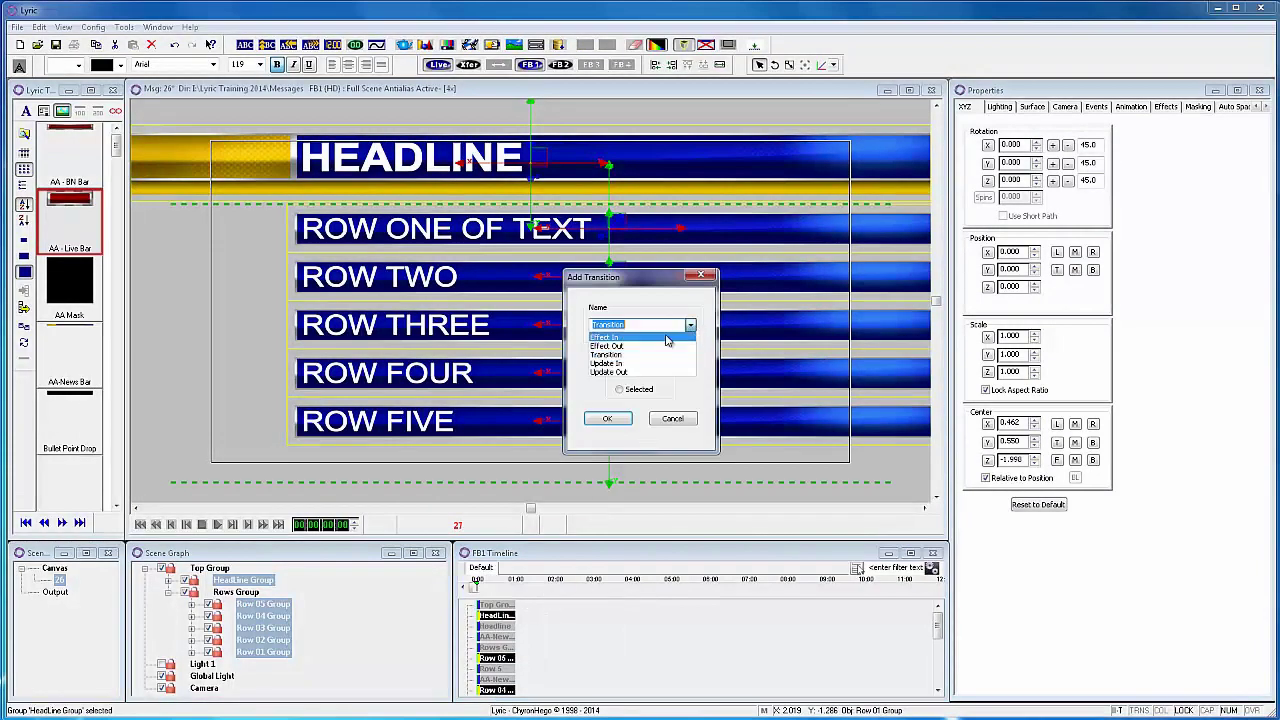
left_click(640, 338)
left_click(619, 389)
left_click(607, 418)
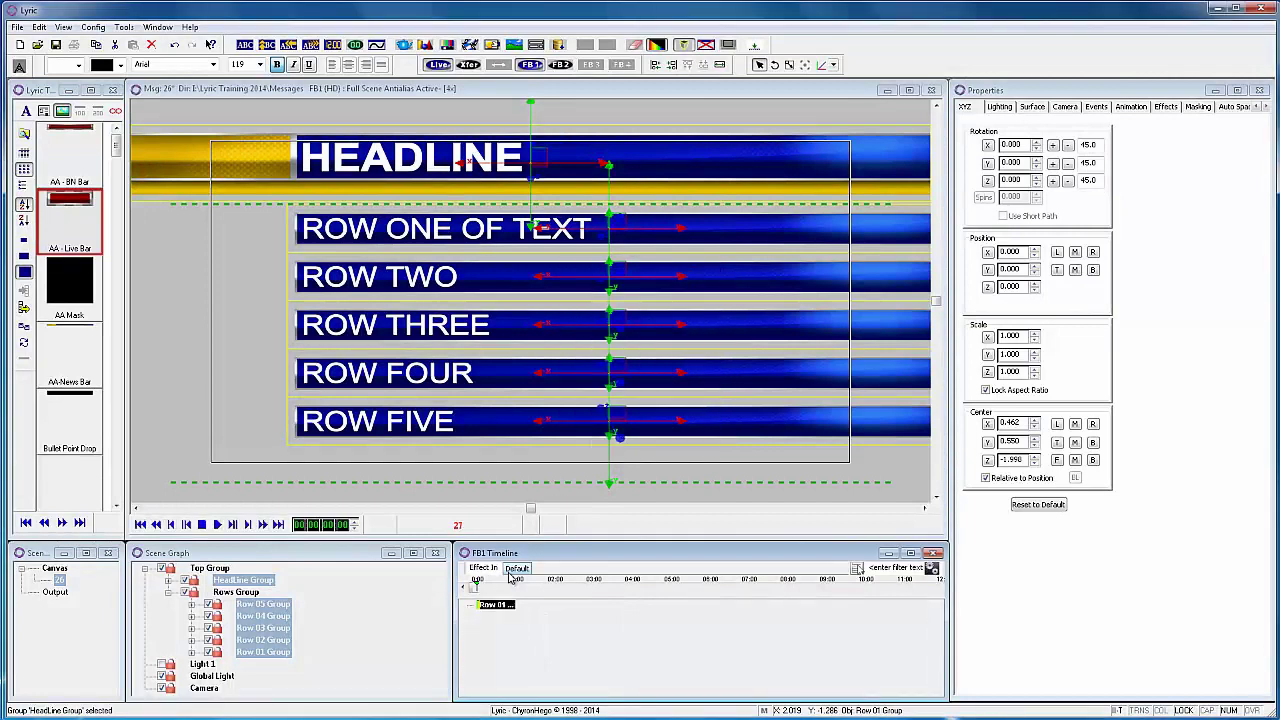
Step: Add a HeadLine Group keyframe at 0:20 in the Effect In transition and set its Y position at the beginning to 2.572
left_click(243, 582)
left_click(485, 586)
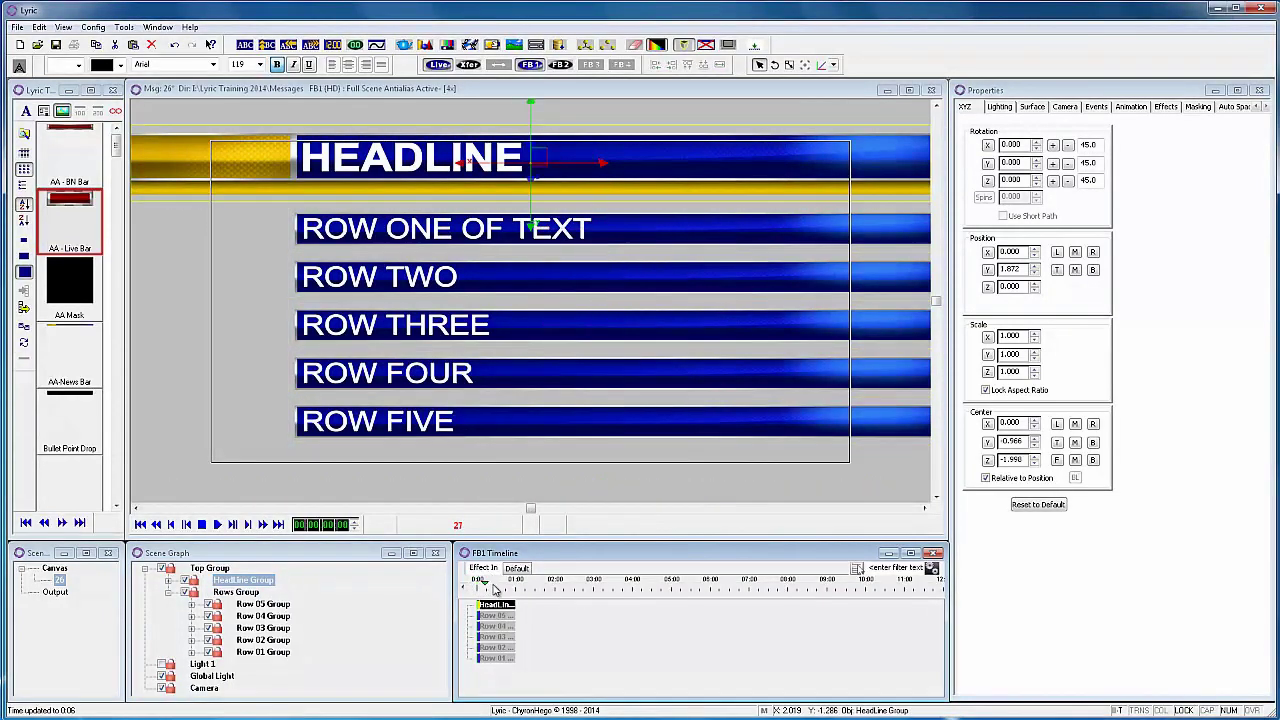
left_click_drag(498, 590, 504, 590)
right_click(503, 607)
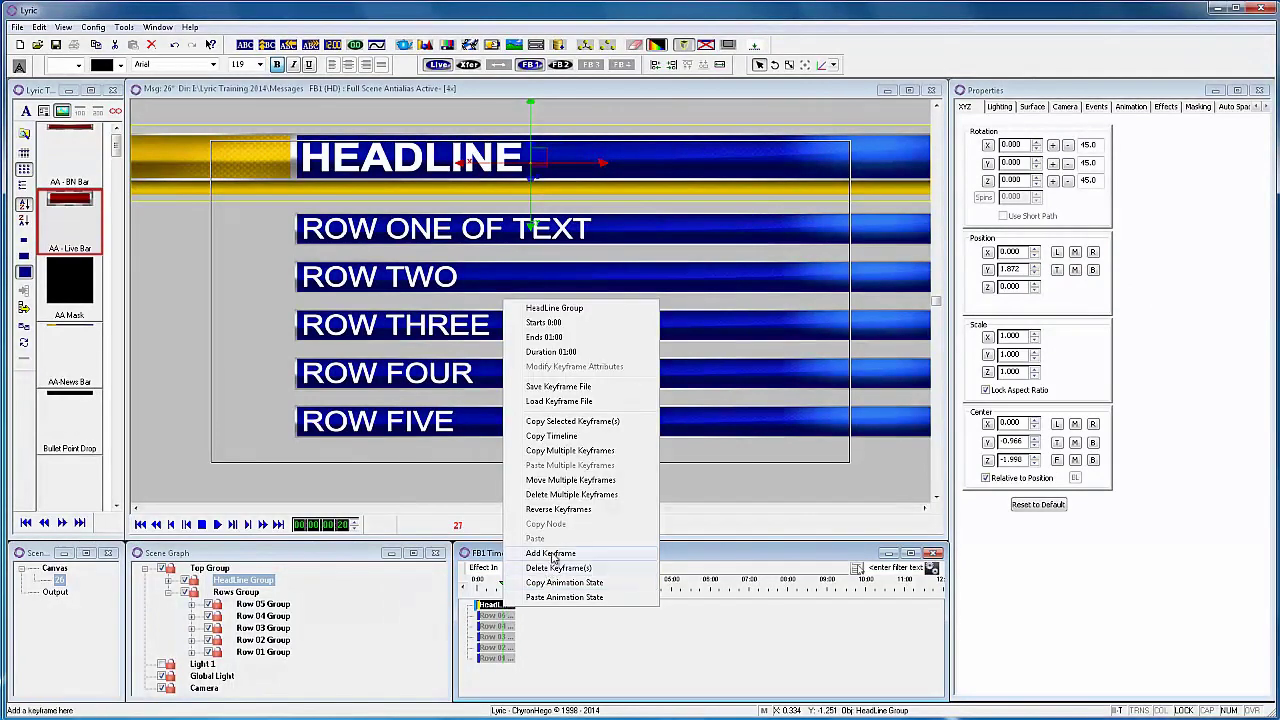
left_click(688, 558)
left_click(140, 524)
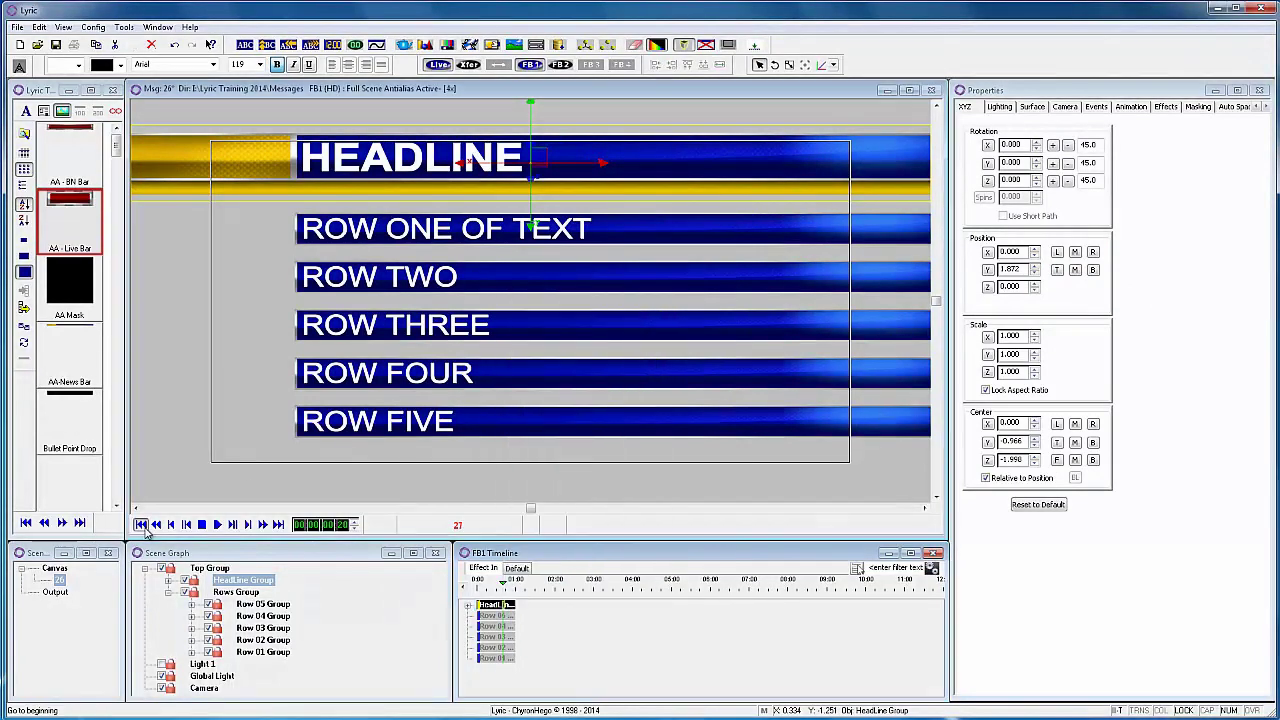
left_click_drag(1036, 270, 1036, 270)
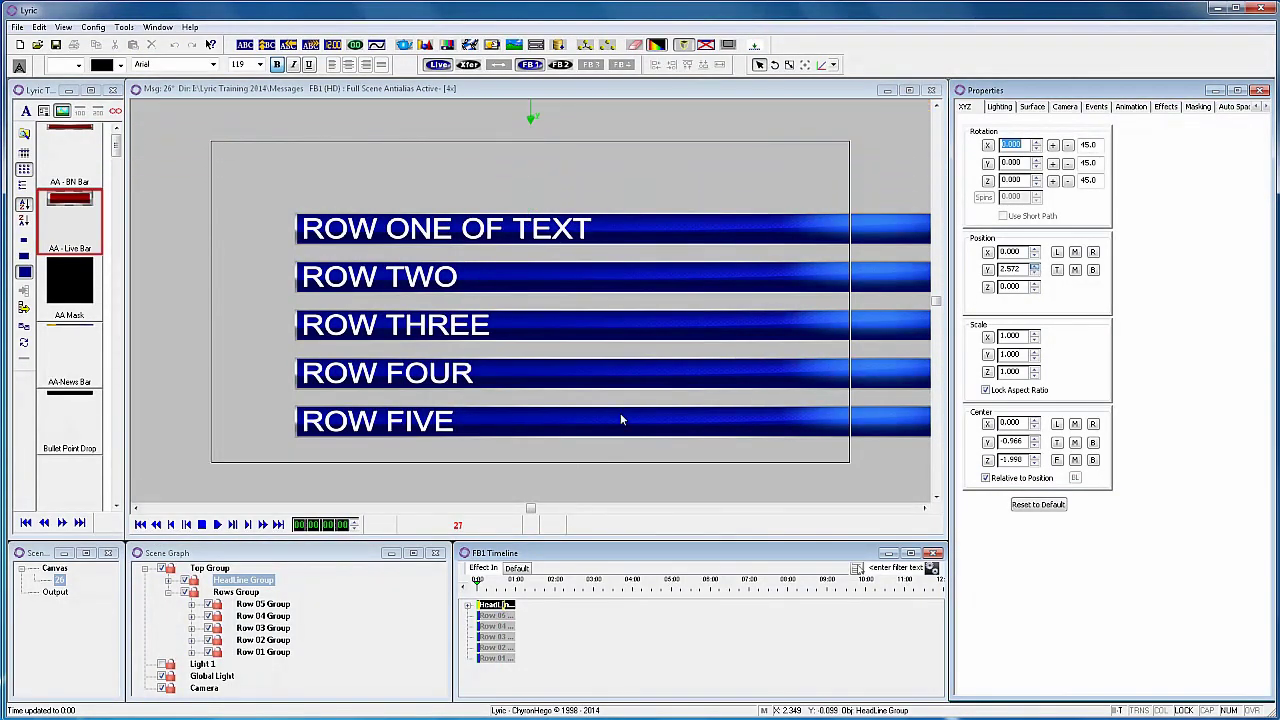
Step: Set the HeadLine Group keyframe at 0:20 to Ease interpolation, using Ease In with an ease time of 16 frames
right_click(501, 605)
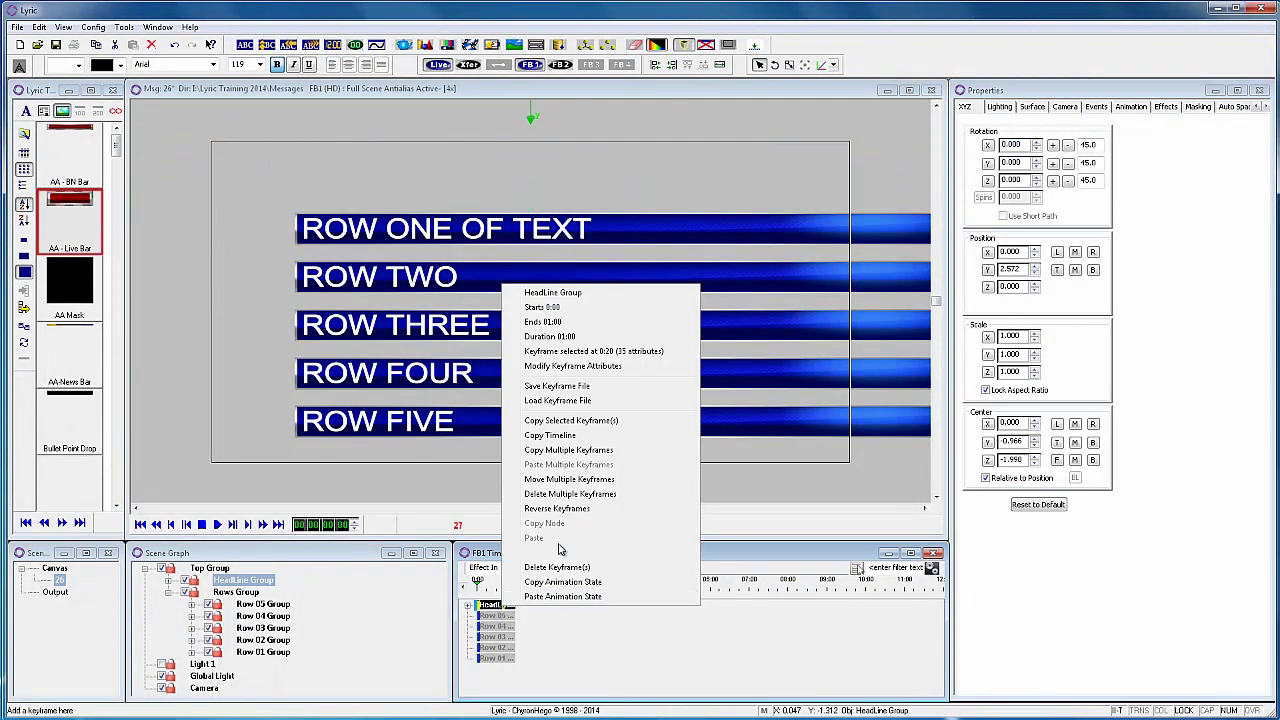
left_click(567, 366)
left_click(657, 363)
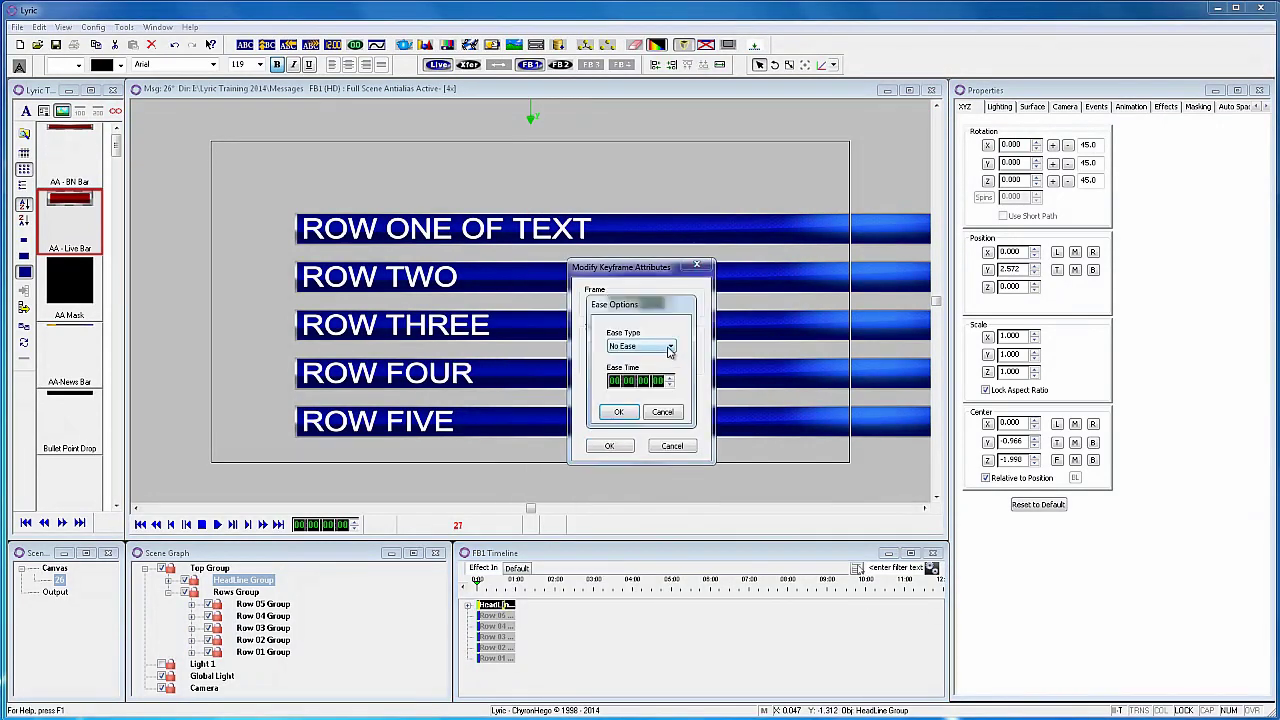
left_click(670, 346)
left_click(636, 357)
left_click(670, 379)
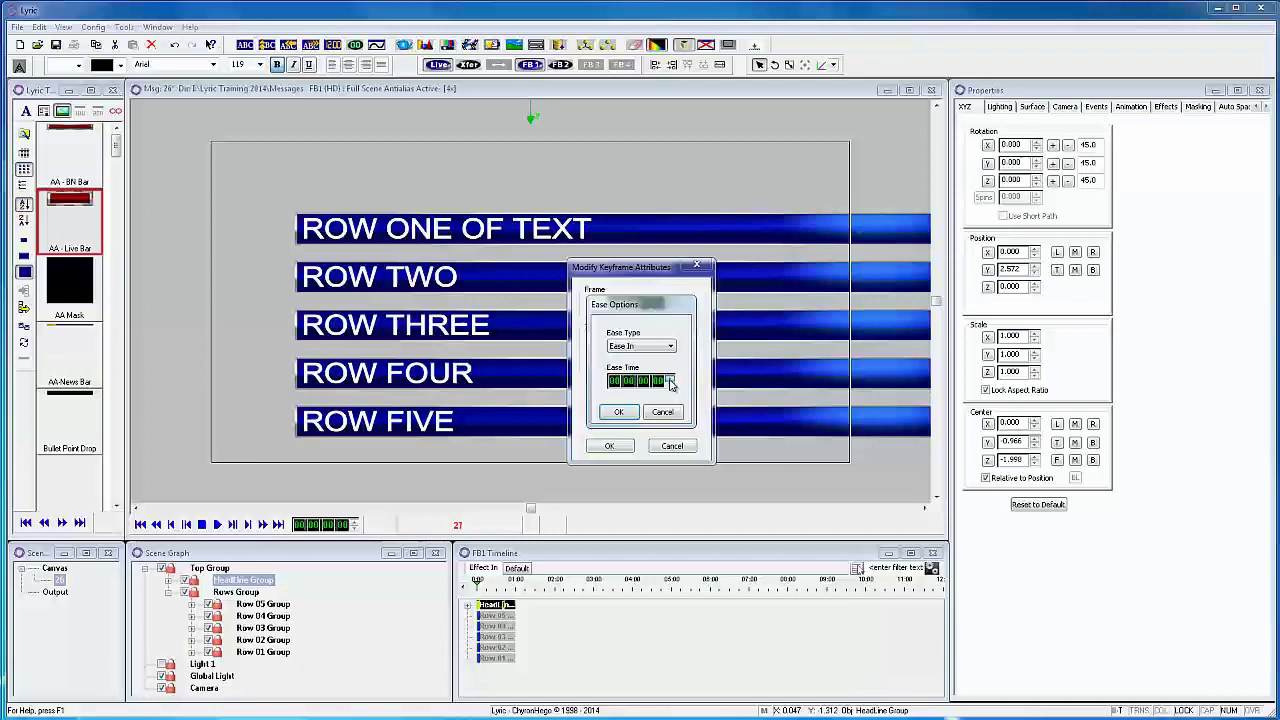
left_click(670, 379)
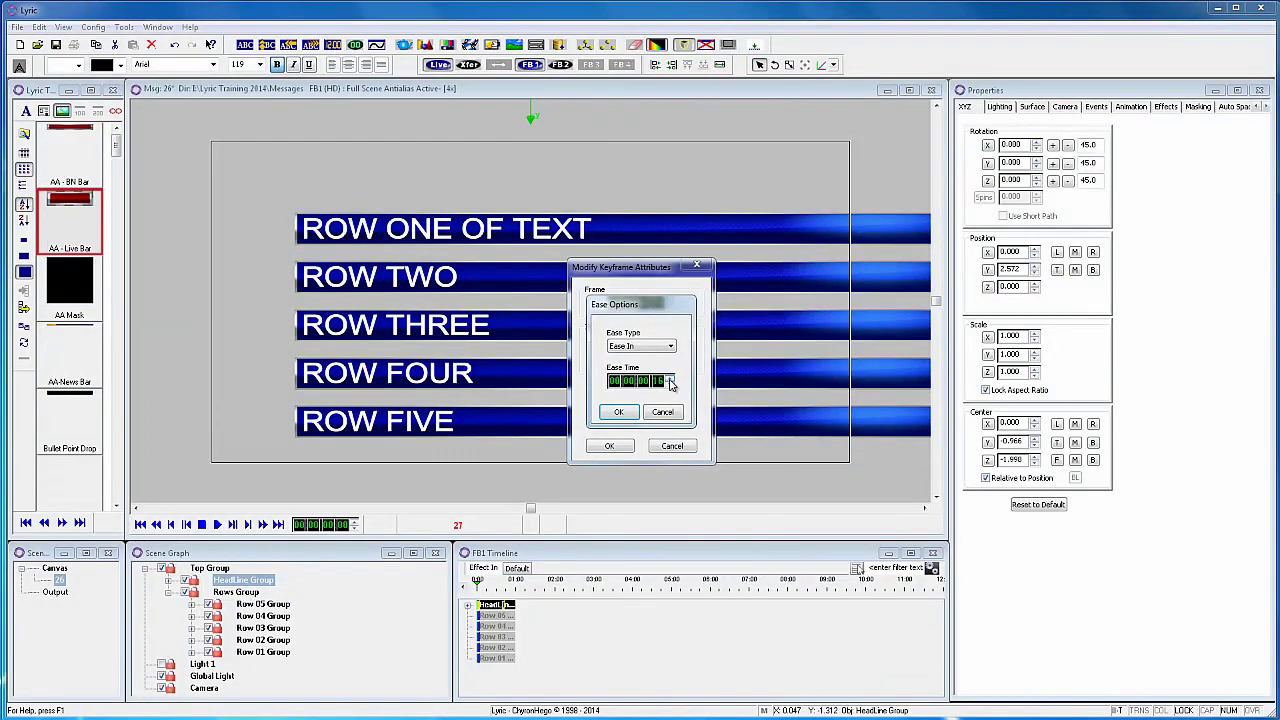
left_click(617, 412)
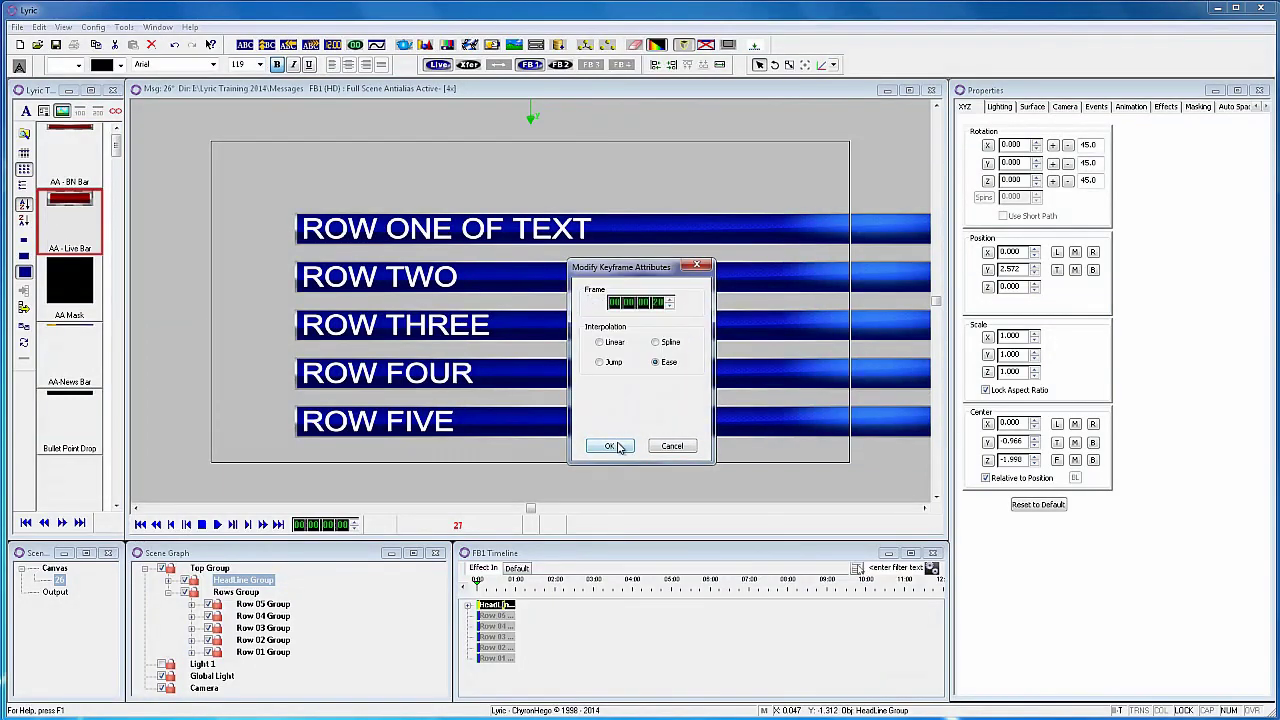
left_click(610, 445)
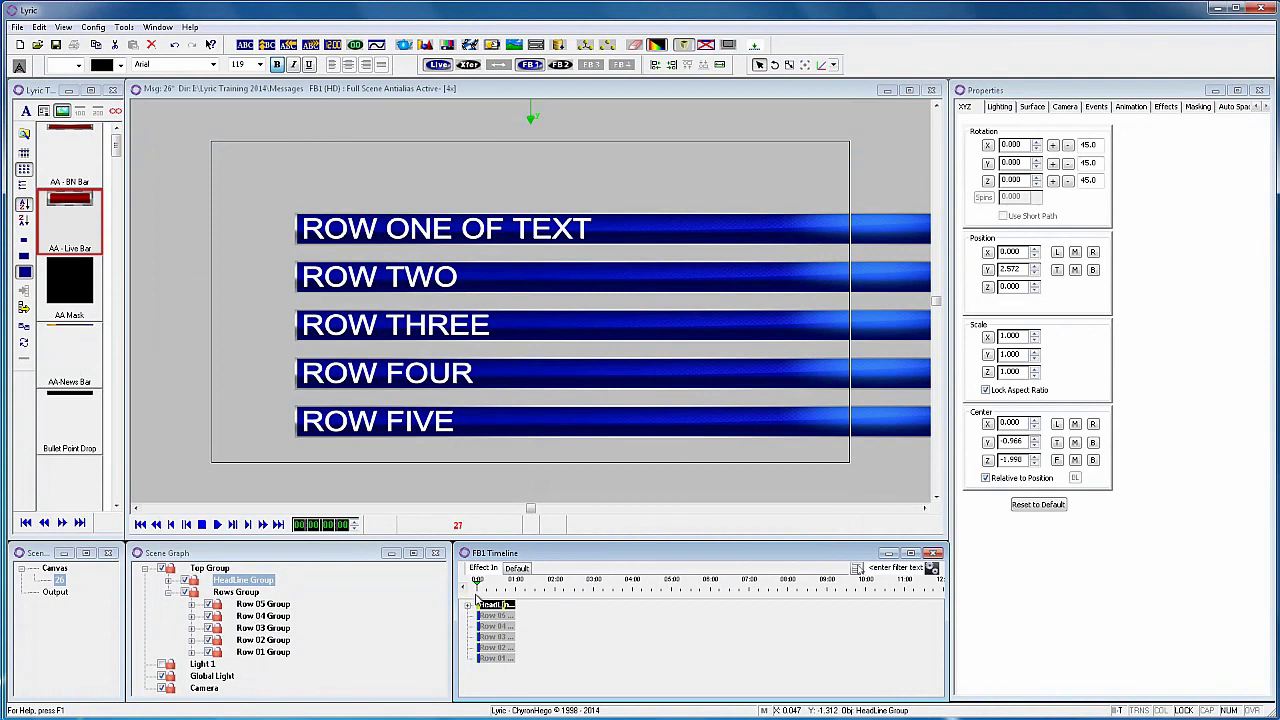
Step: Add a keyframe at 1:00 to each of the five row groups in the Effect In transition
left_click_drag(476, 590, 503, 592)
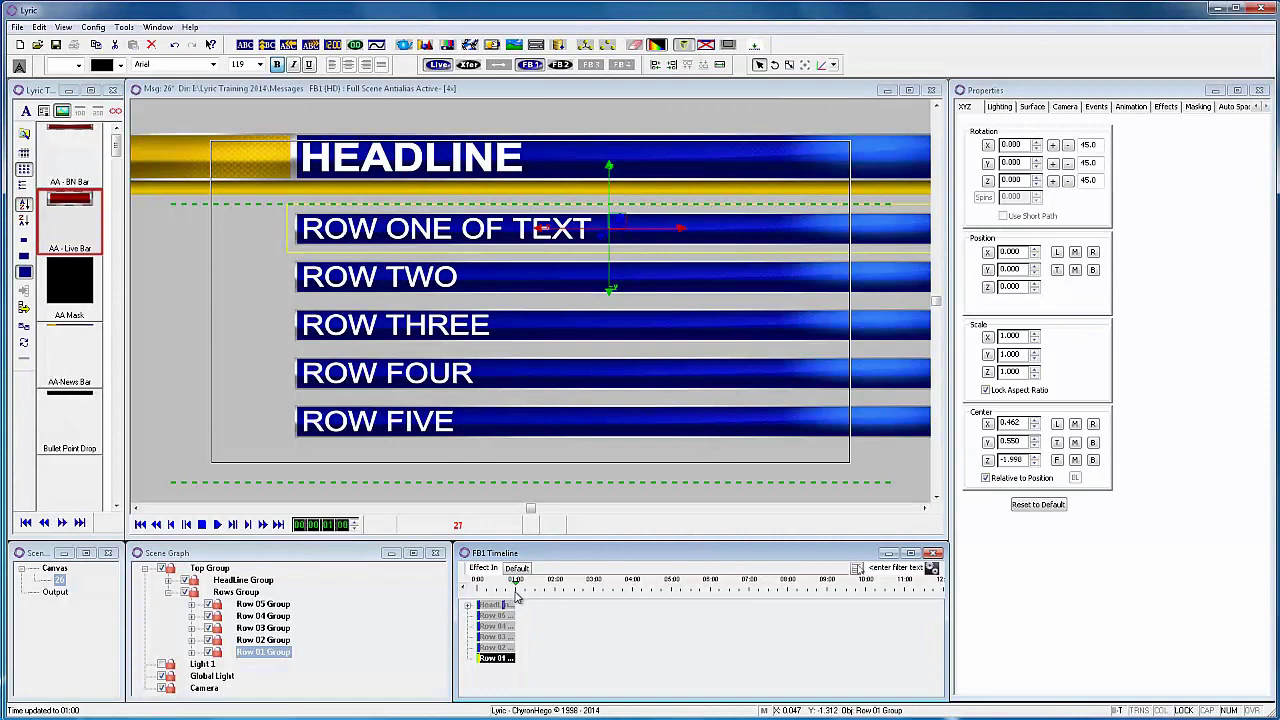
left_click_drag(510, 594, 515, 597)
right_click(514, 658)
left_click(561, 606)
left_click(512, 647)
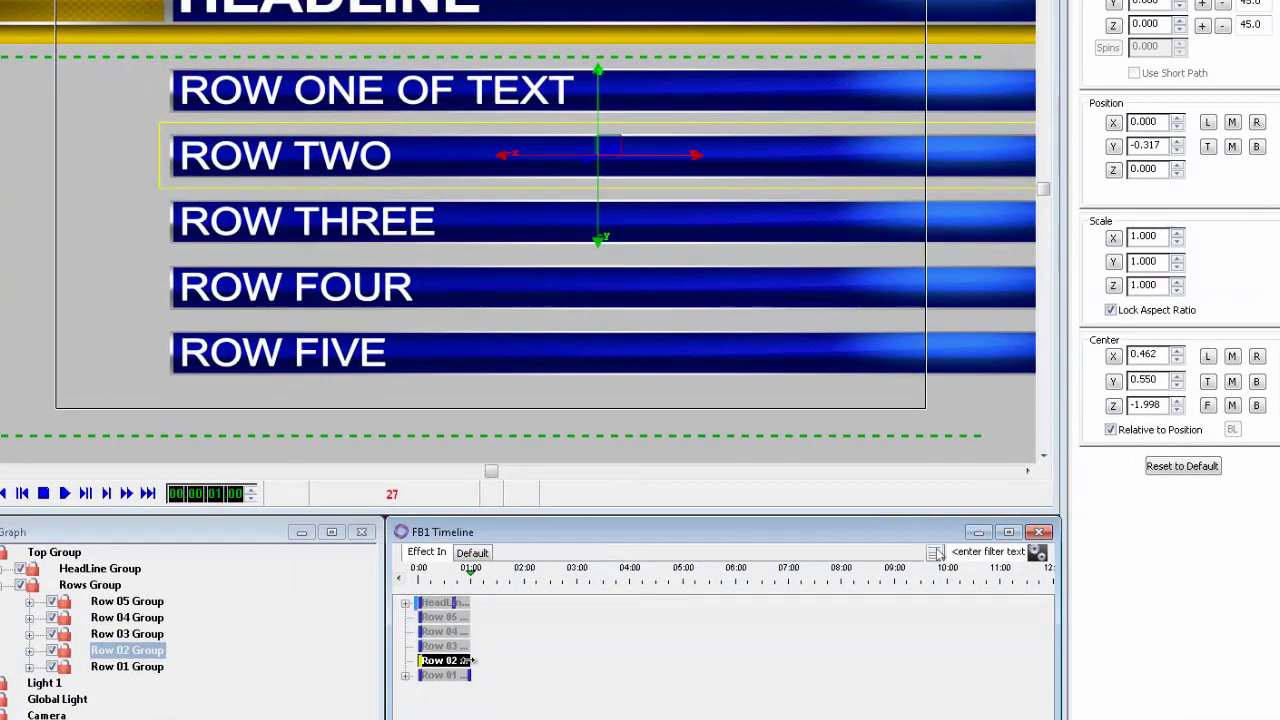
right_click(486, 654)
left_click(554, 586)
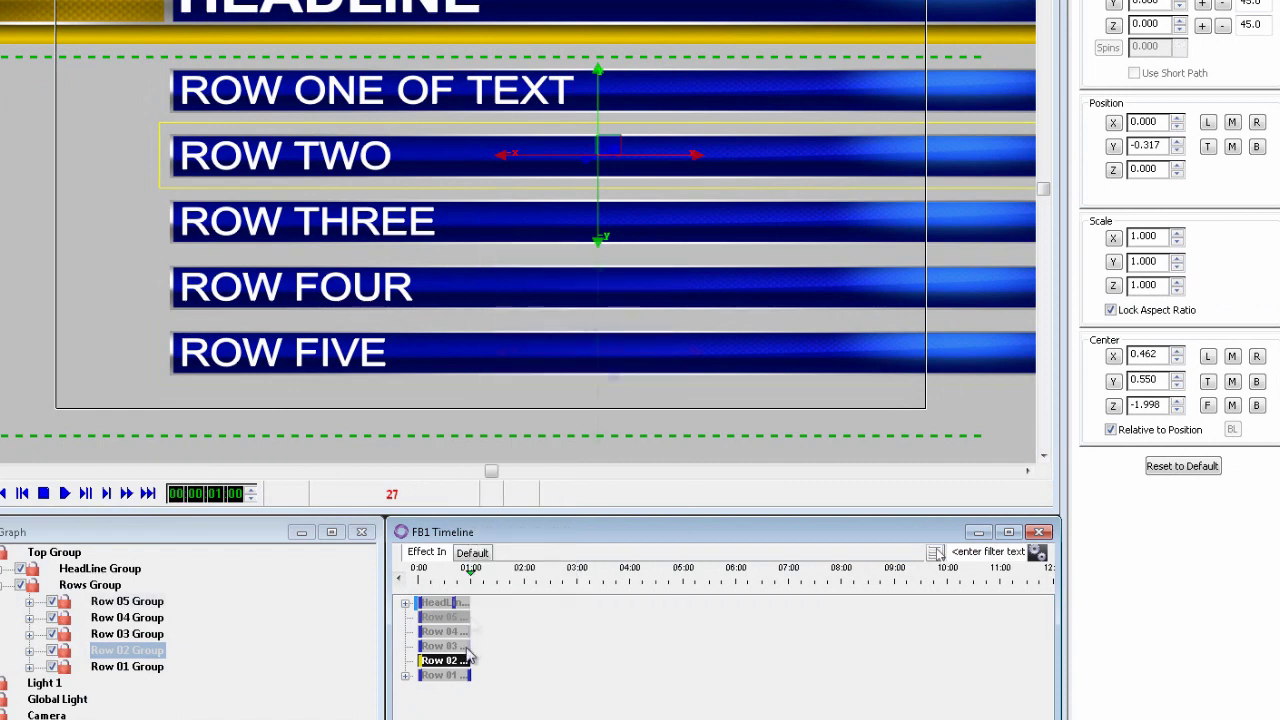
left_click(470, 617)
right_click(475, 615)
left_click(550, 540)
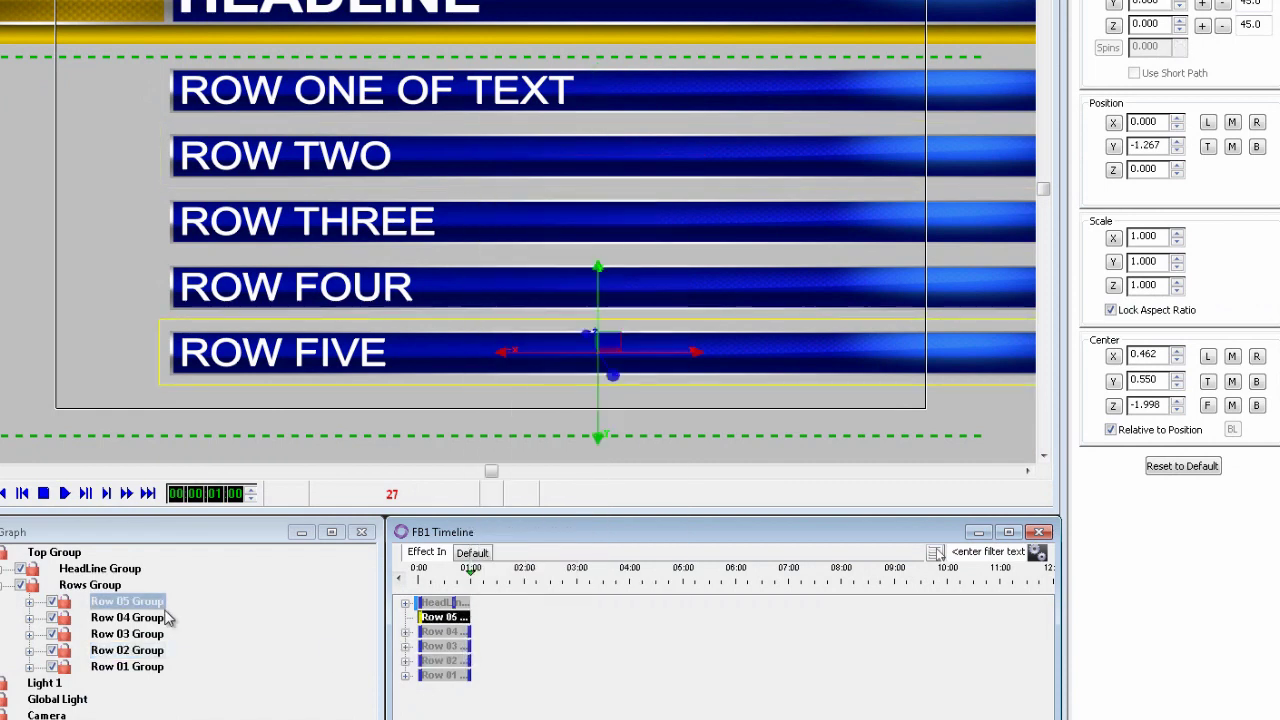
Step: Set the Row 01 Group's X position at the beginning of the transition to 3.900
key("Home")
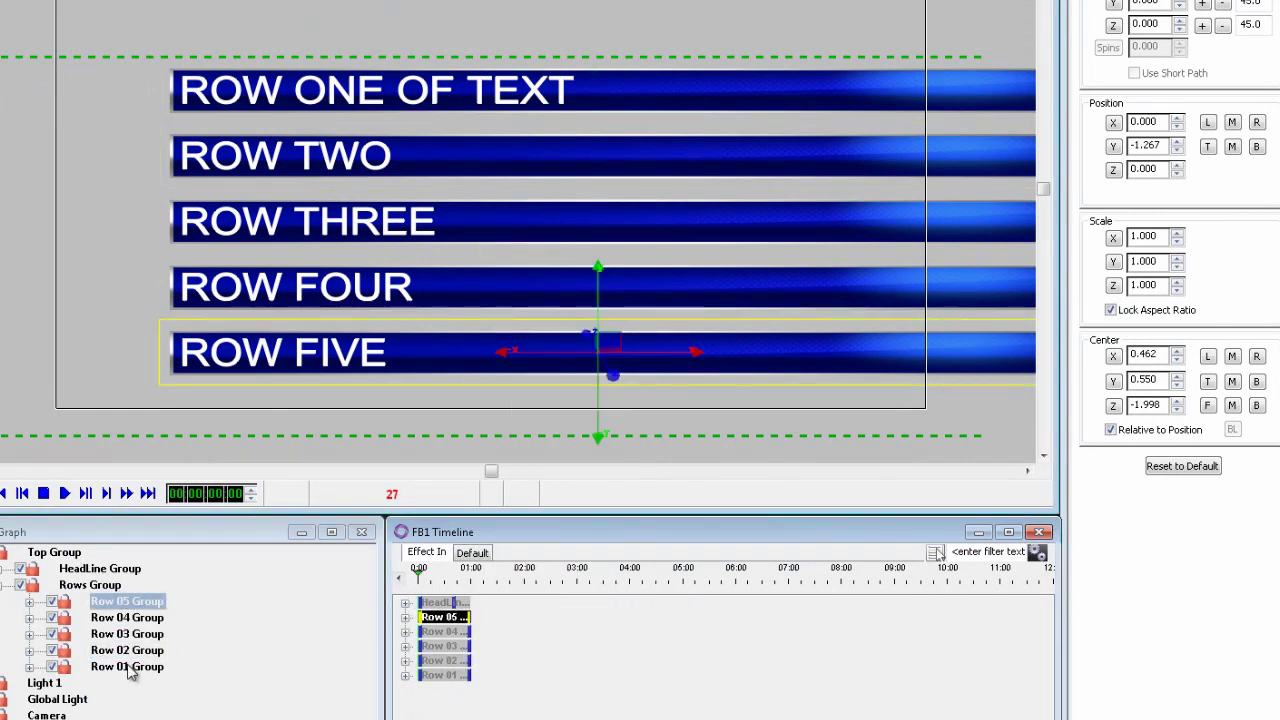
left_click(128, 666)
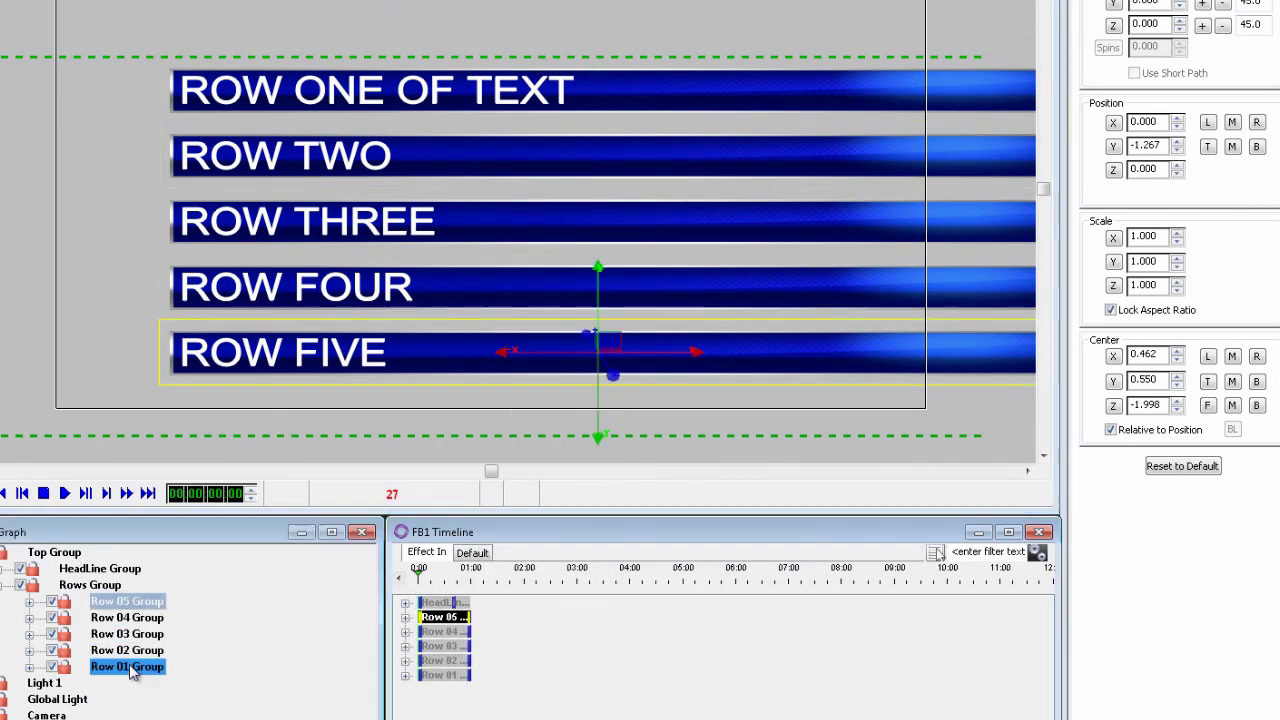
left_click(1179, 119)
left_click(1179, 119)
left_click(1179, 119)
left_click(1179, 119)
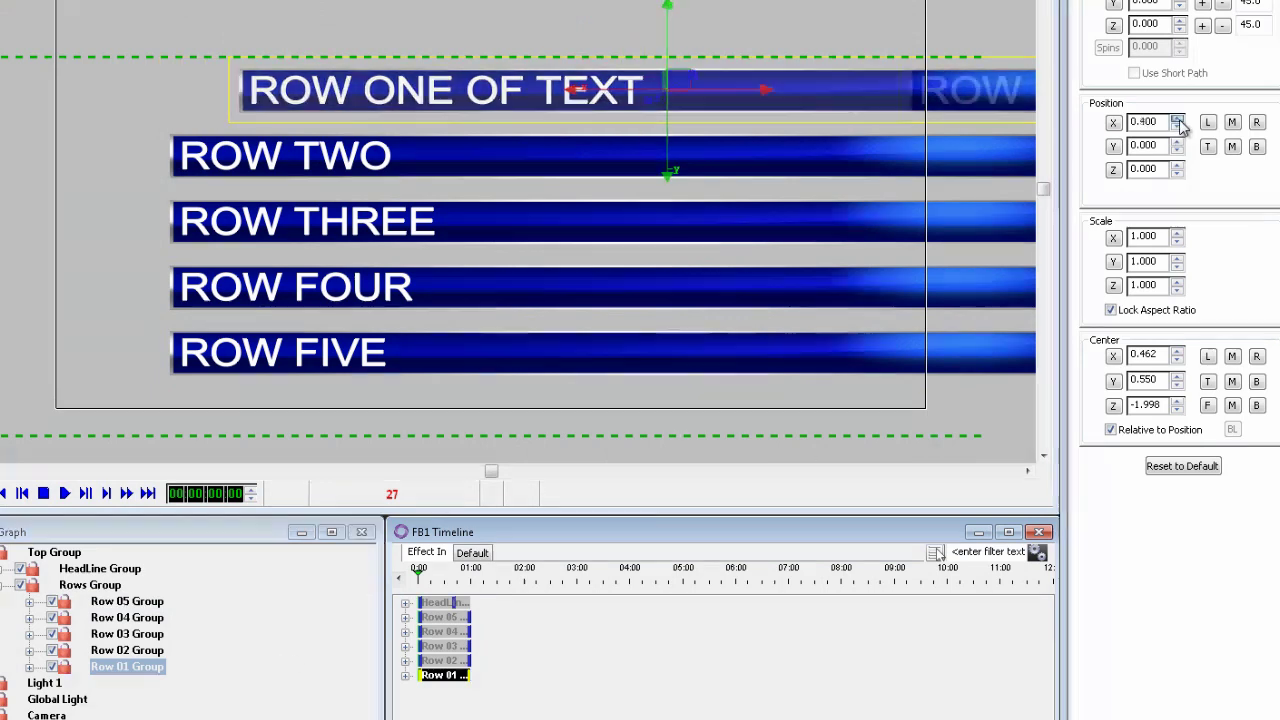
left_click_drag(1179, 119, 1179, 120)
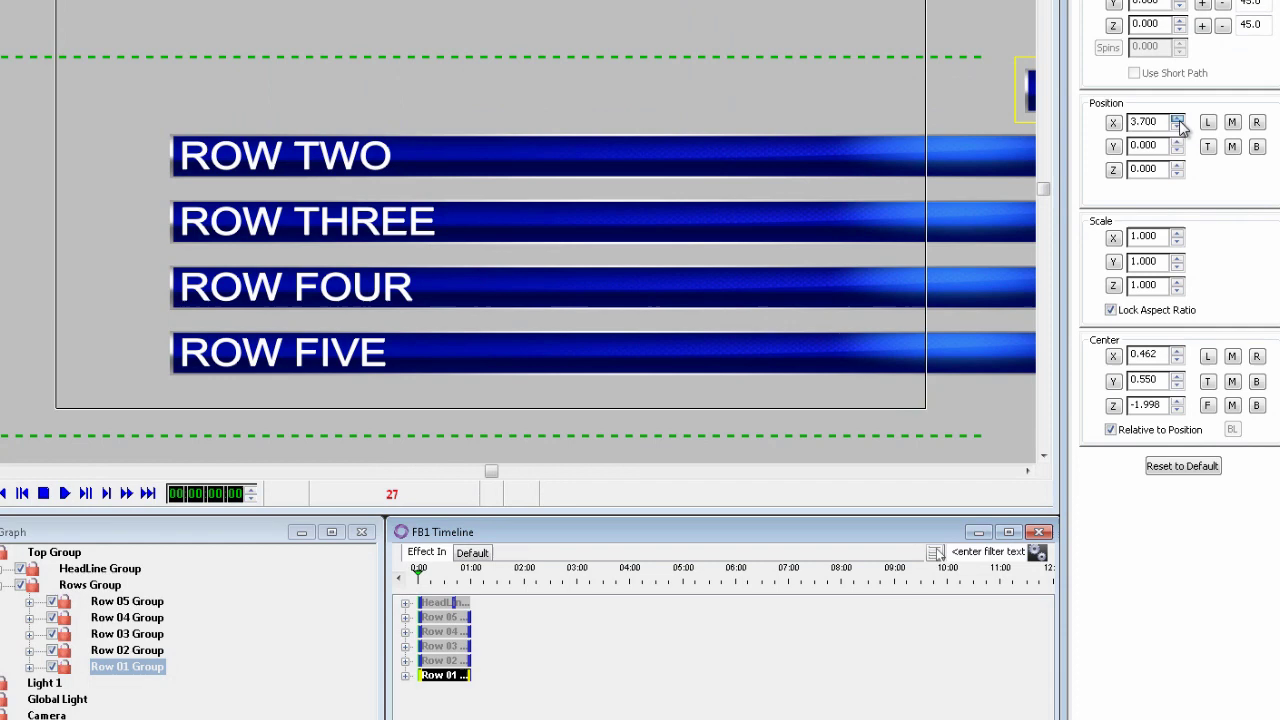
left_click(1179, 120)
double_click(1163, 122)
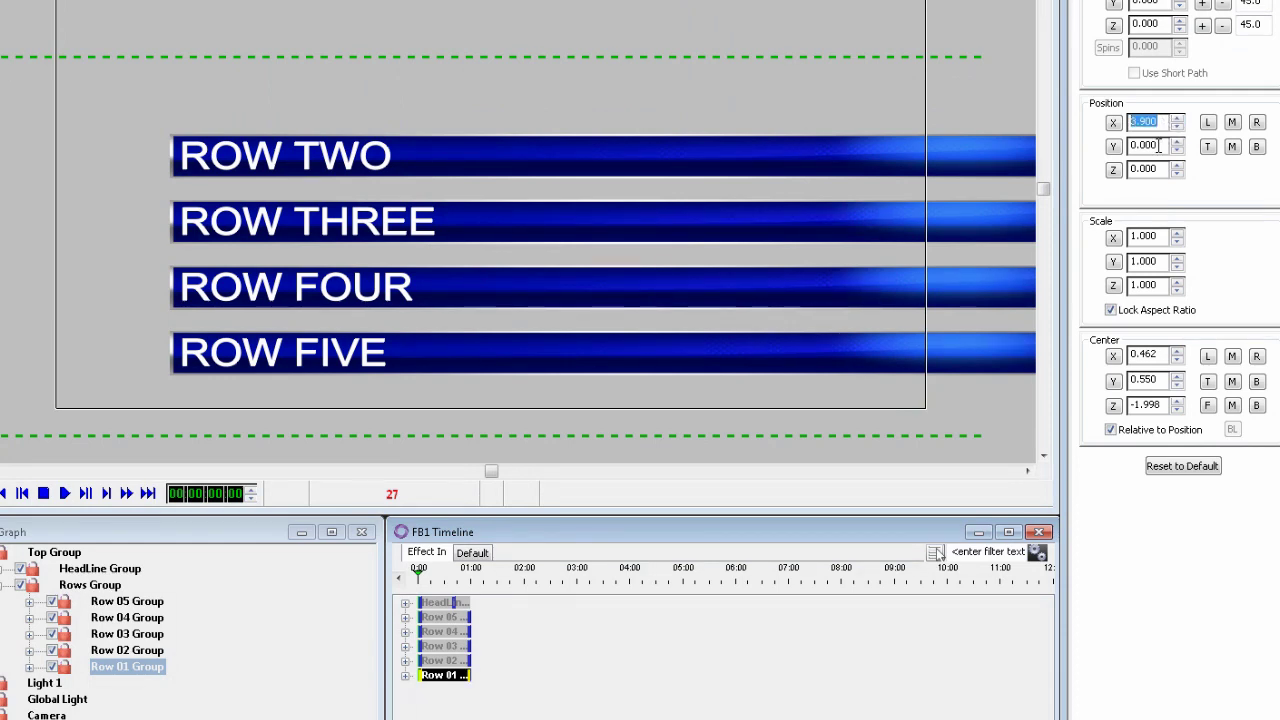
Step: Set the X position of the Row 02 through Row 05 Groups at 0:00 to 3.9
left_click(127, 650)
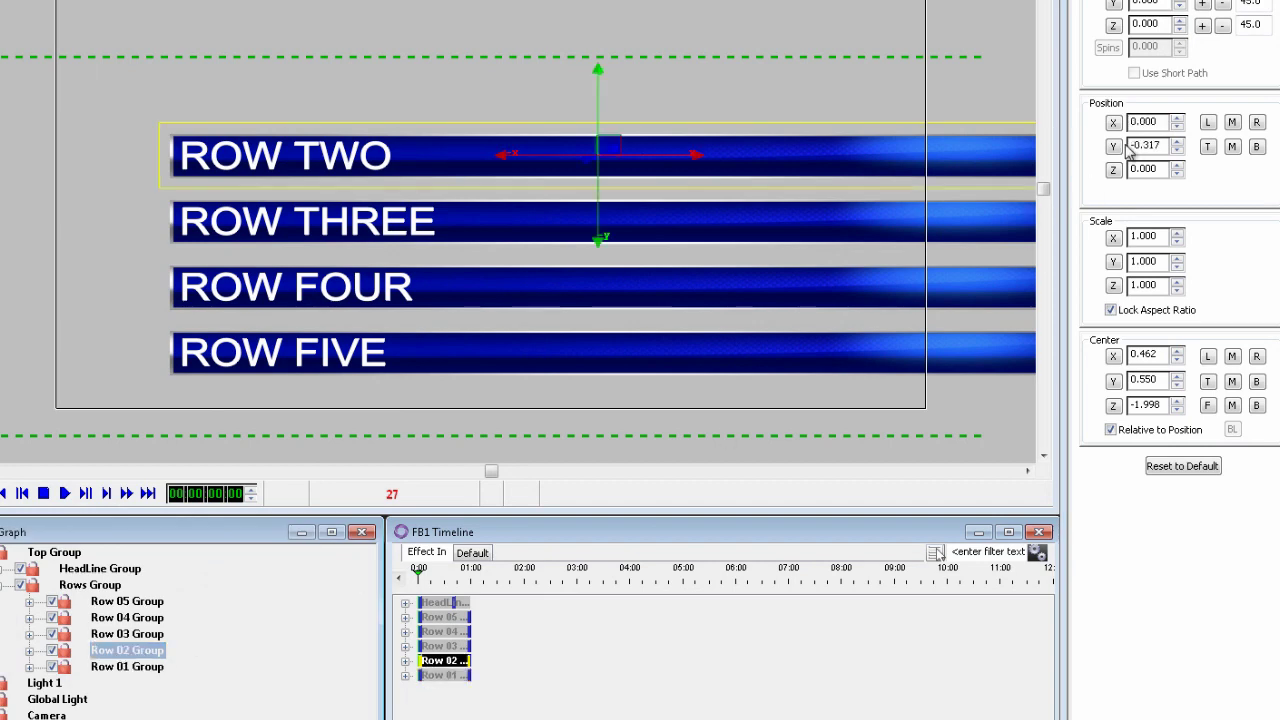
double_click(1158, 122)
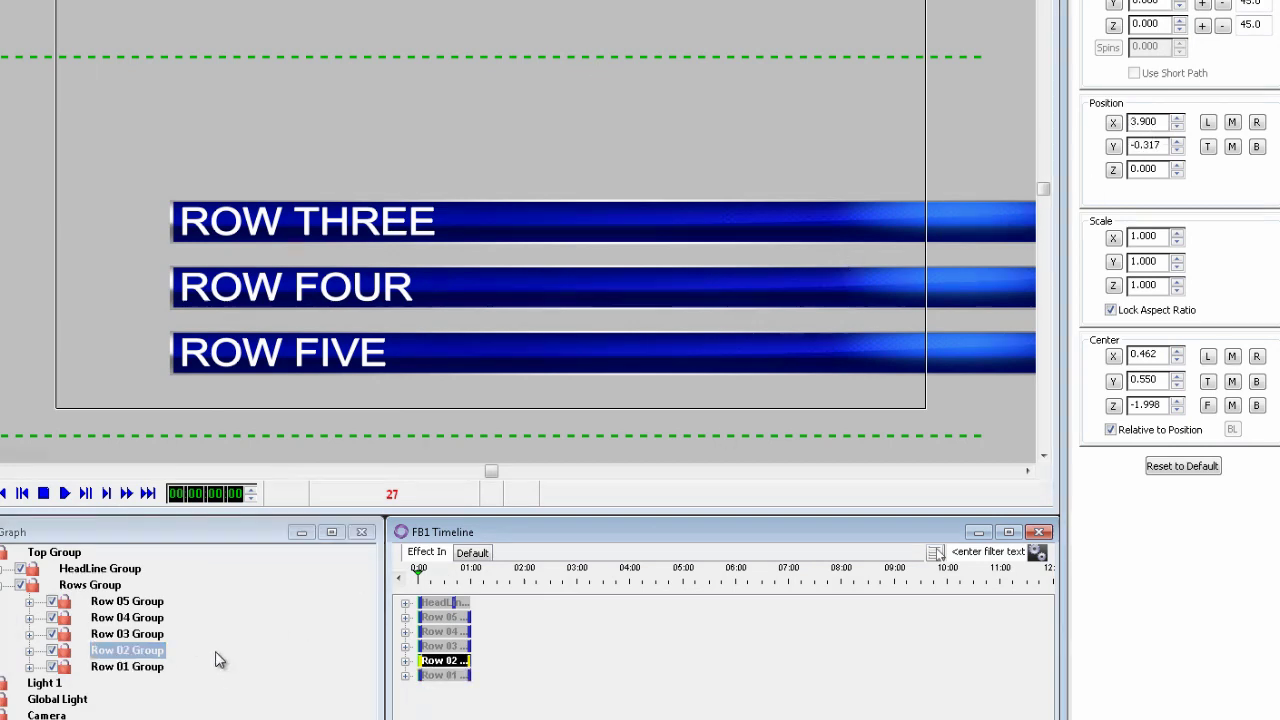
left_click(127, 601)
type("3.9")
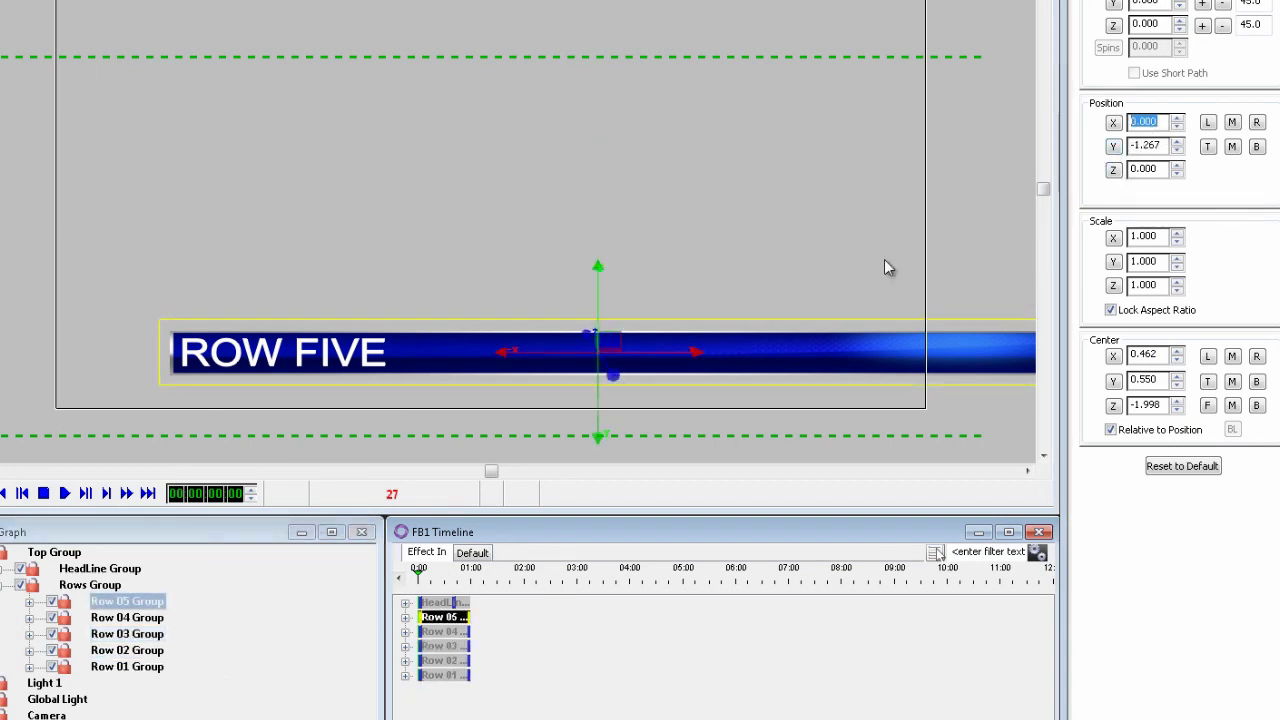
key("Return")
left_click(471, 698)
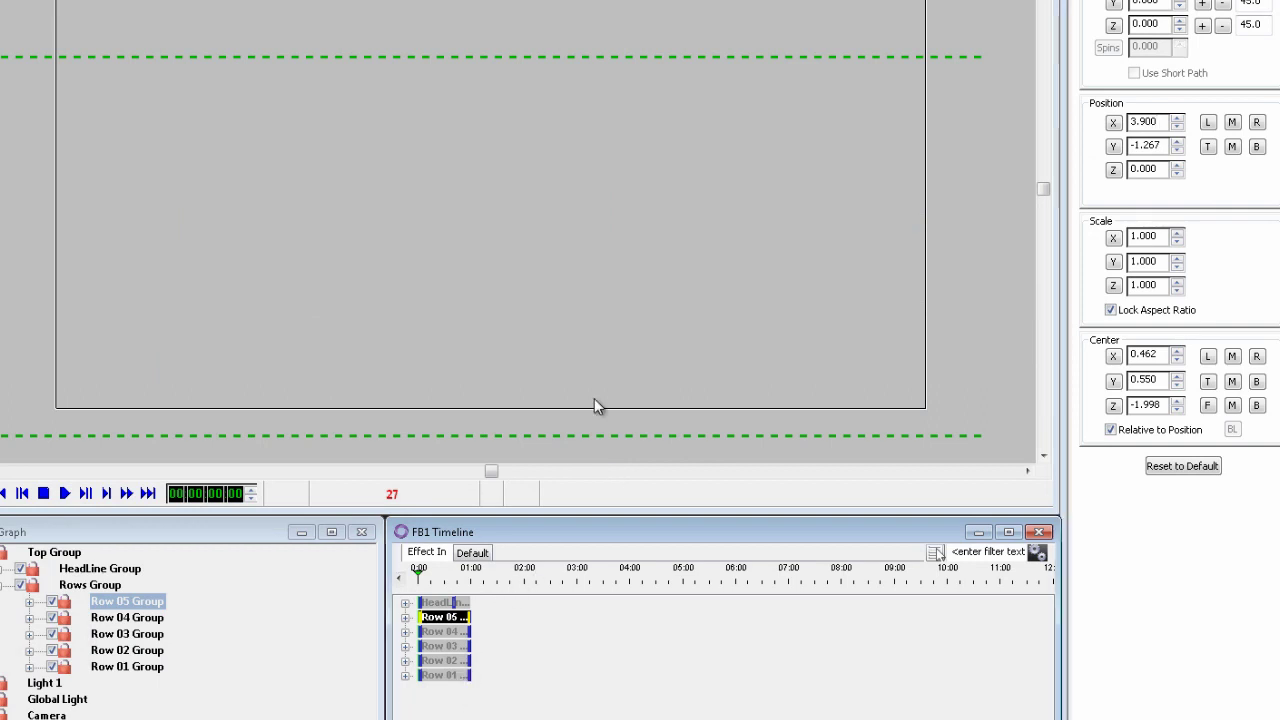
Step: Select all five row groups in the Effect In timeline and check their shared Hold First Frame and Hold Last Frame animation settings
left_click(441, 630, "ctrl")
left_click(322, 640, "ctrl")
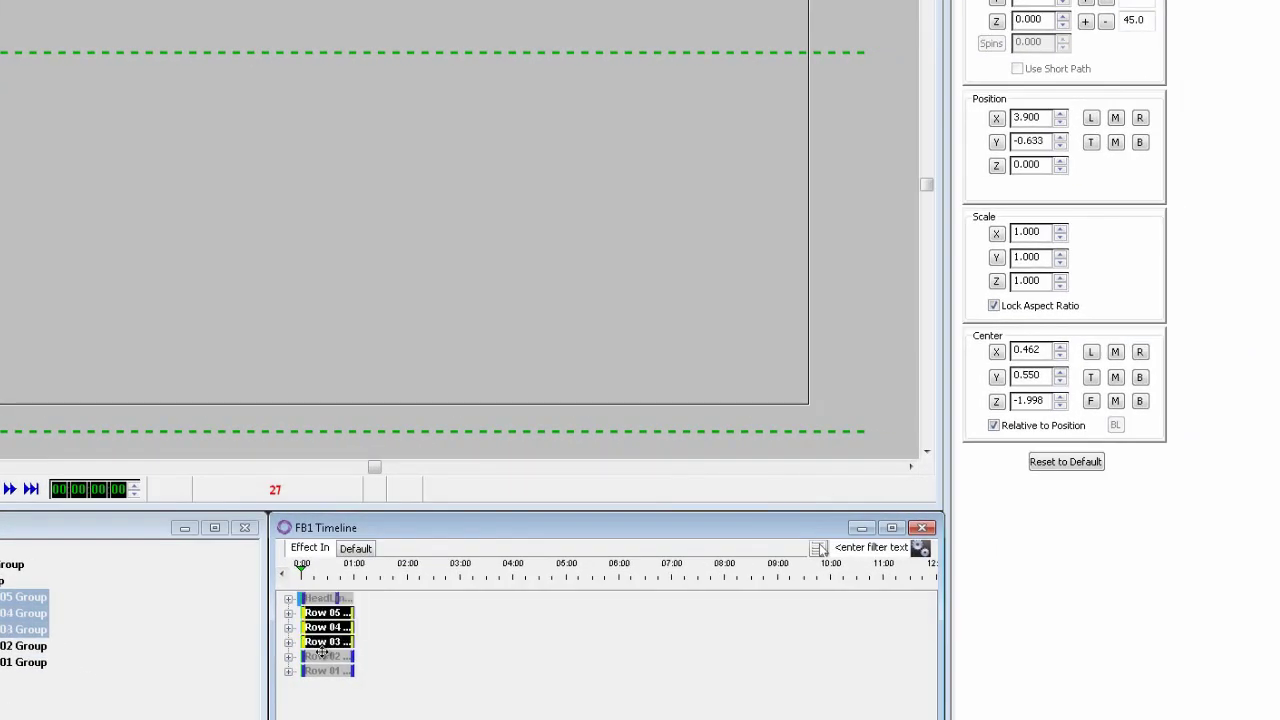
left_click(322, 656, "ctrl")
left_click(322, 670, "ctrl")
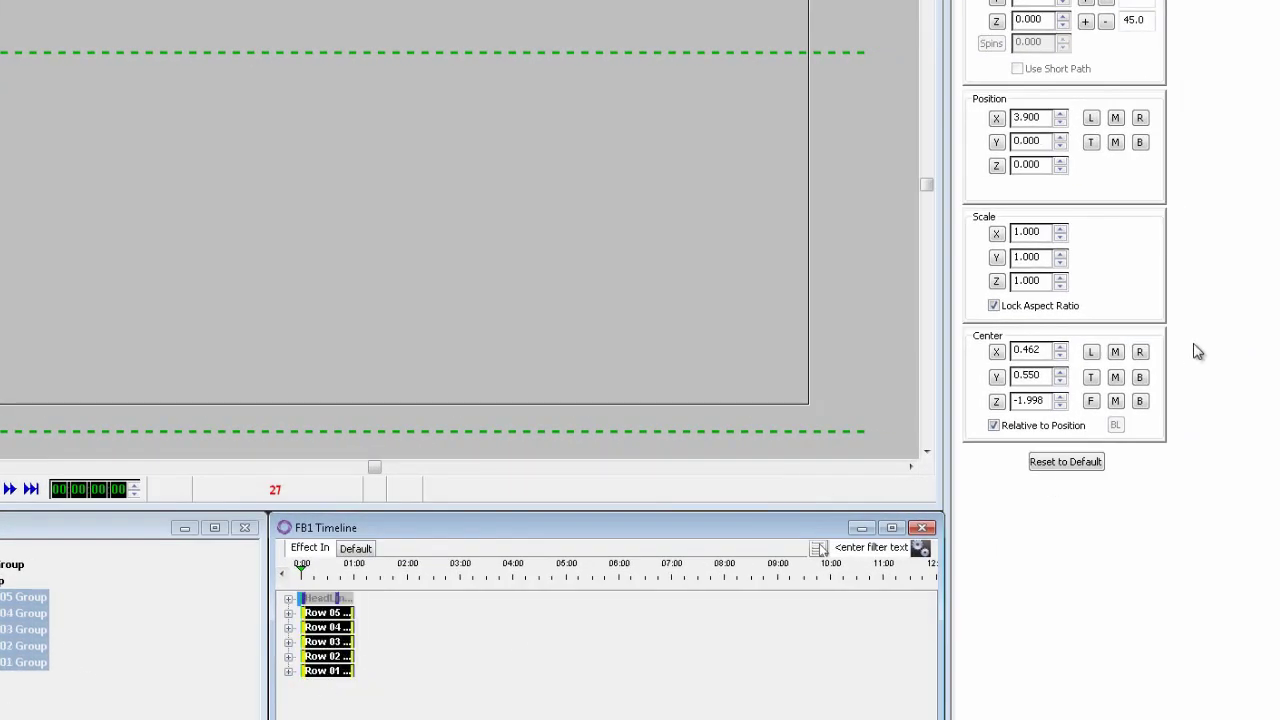
right_click(1137, 265)
left_click(1183, 530)
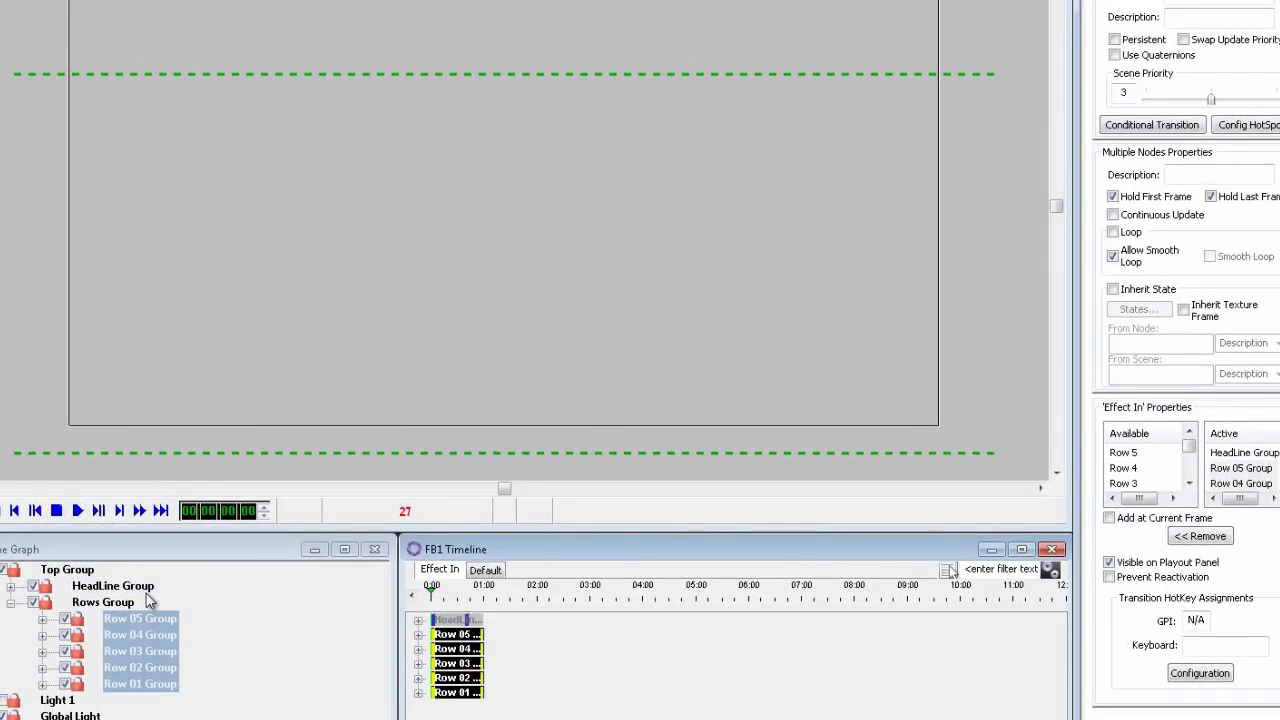
Step: Stagger the row groups one second apart in the Effect In timeline, starting Row 01 at 1:00 and Row 05 at 5:00
left_click(124, 602)
left_click(135, 684)
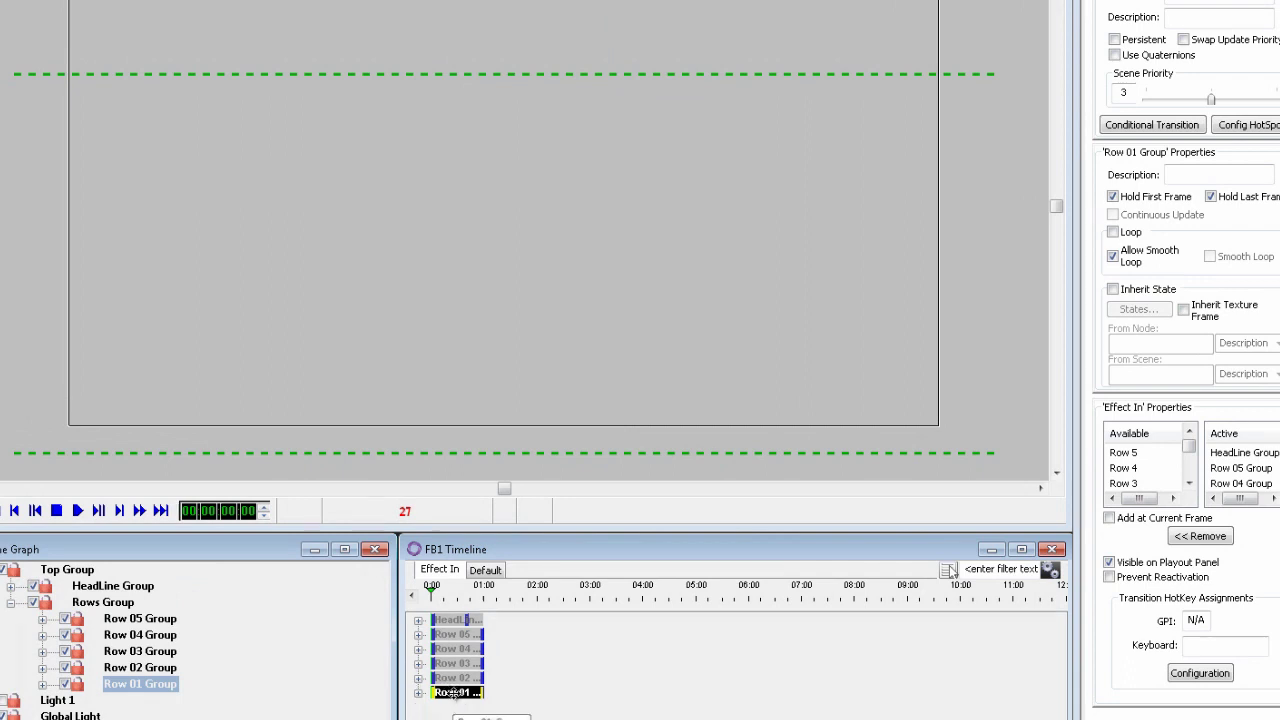
left_click_drag(454, 692, 507, 695)
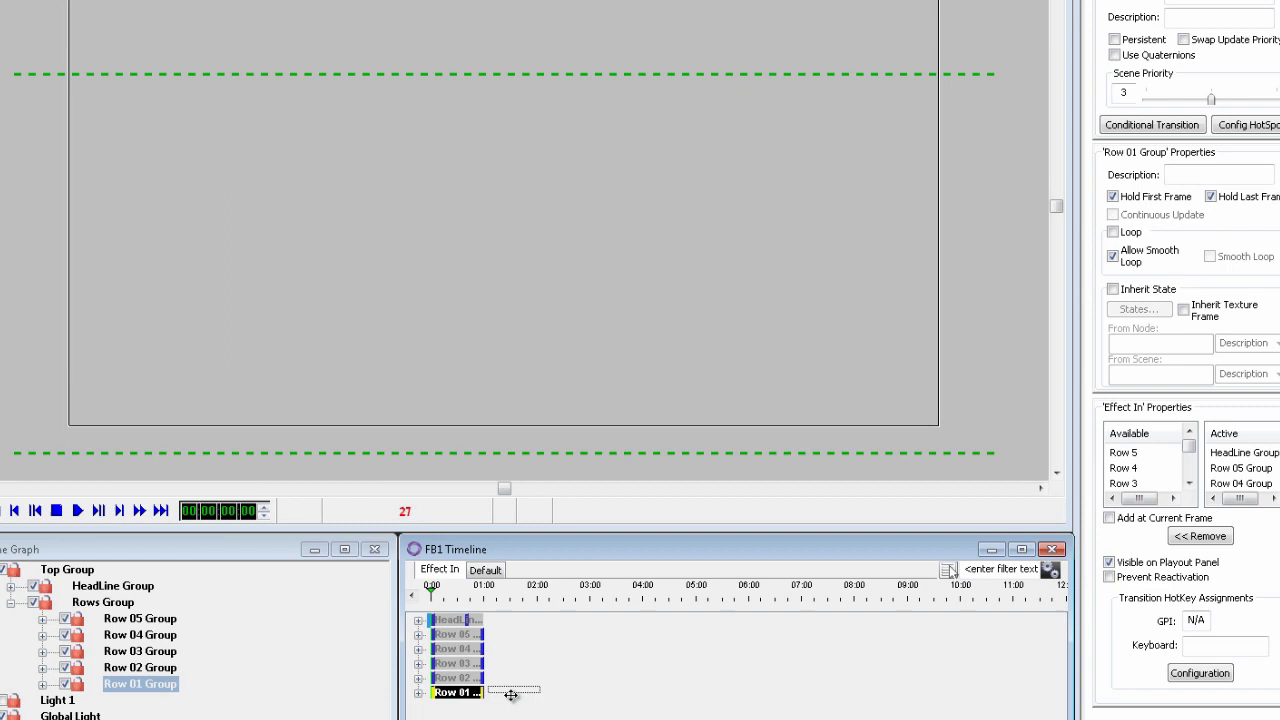
left_click_drag(511, 694, 547, 680)
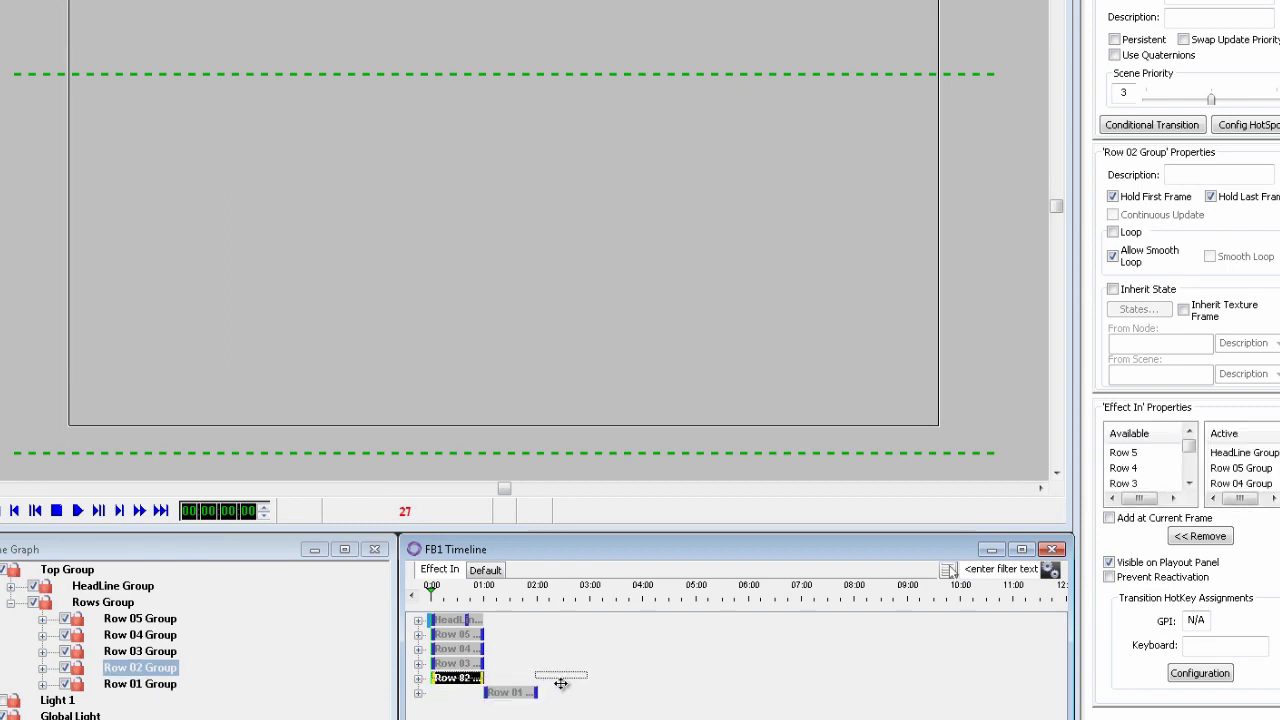
left_click_drag(565, 683, 563, 681)
left_click_drag(450, 664, 610, 664)
left_click_drag(450, 649, 663, 649)
left_click_drag(450, 634, 720, 641)
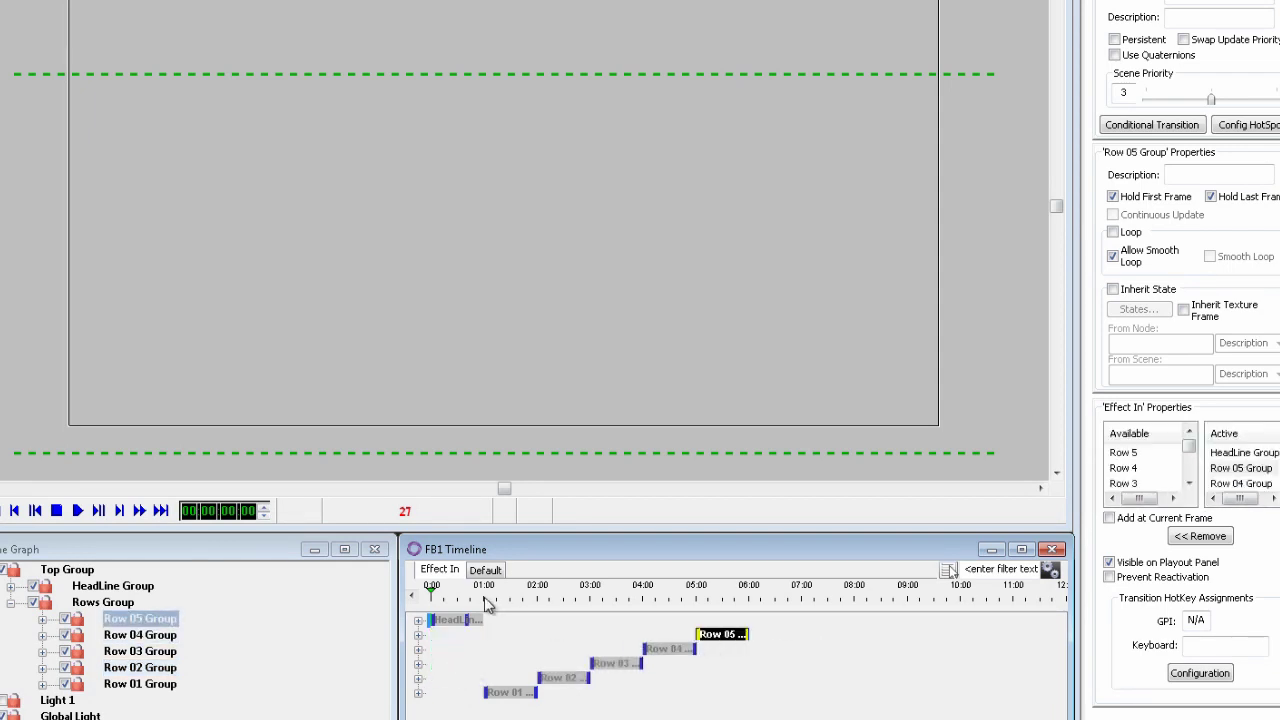
Step: Scrub through the Effect In animation and enable a pause at 1:00
left_click_drag(478, 596, 739, 604)
left_click_drag(657, 604, 520, 608)
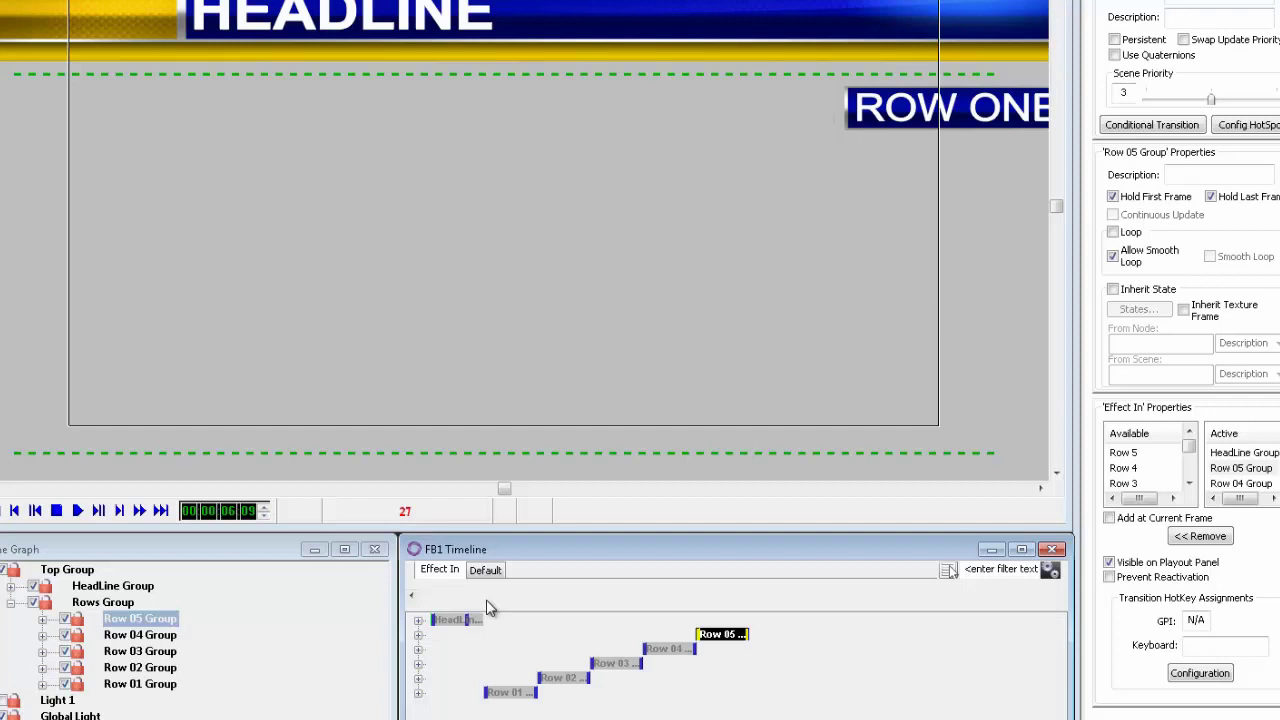
left_click(488, 605)
left_click(484, 599)
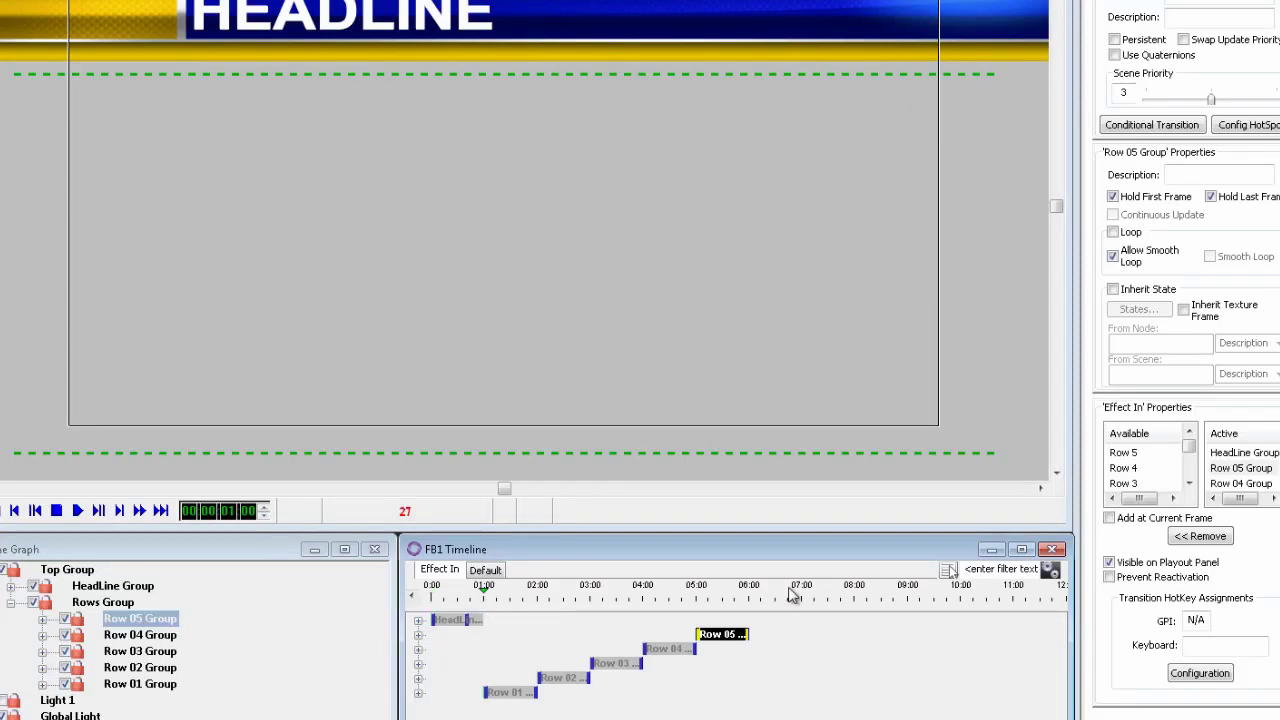
right_click(1192, 224)
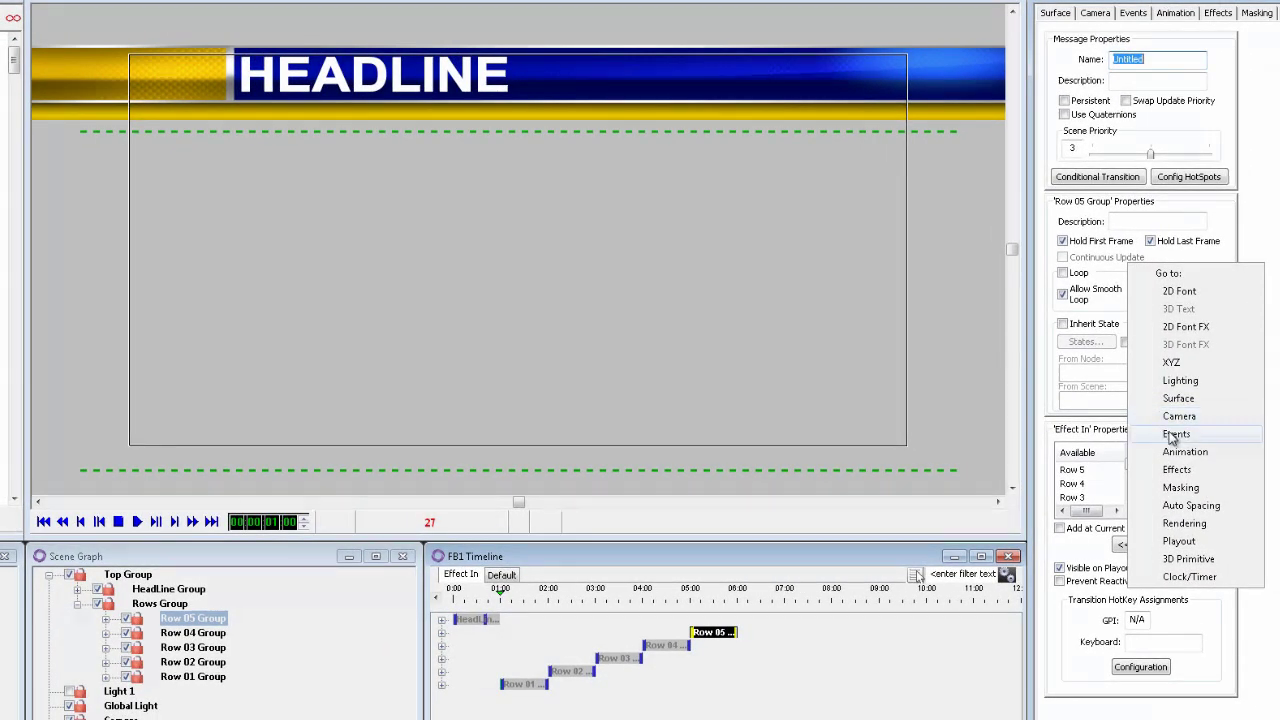
left_click(1174, 433)
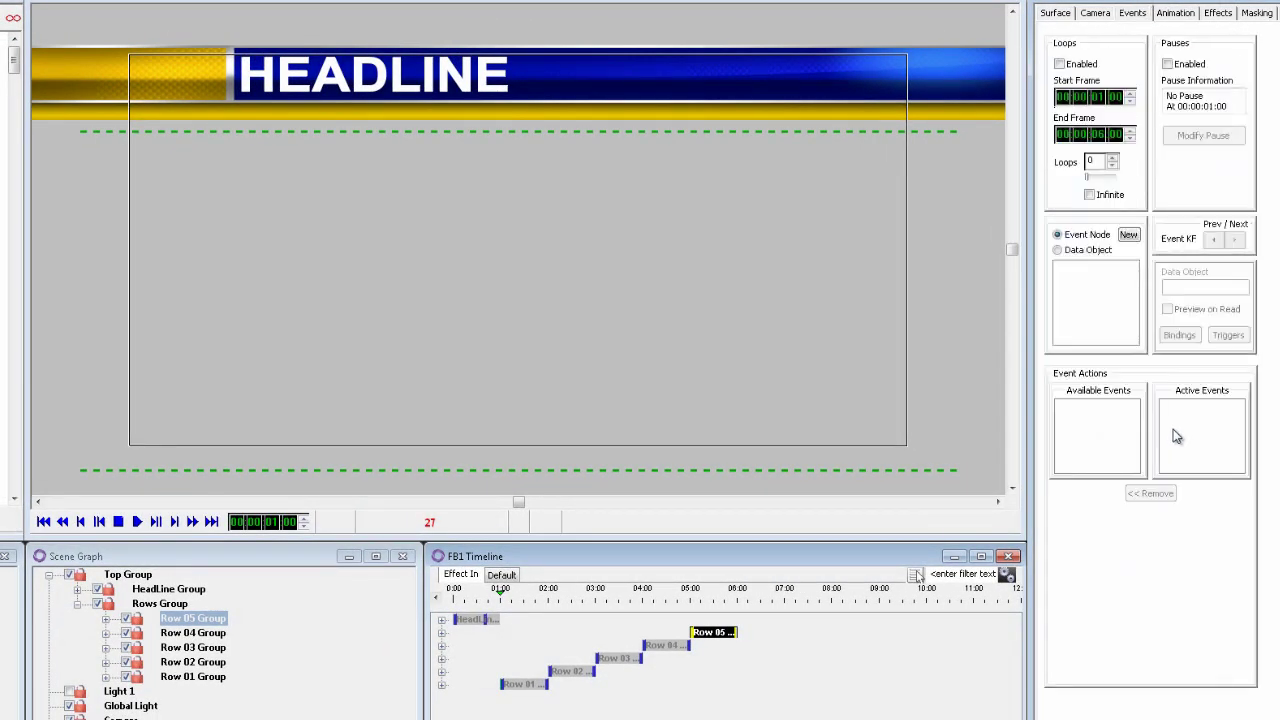
left_click(1167, 64)
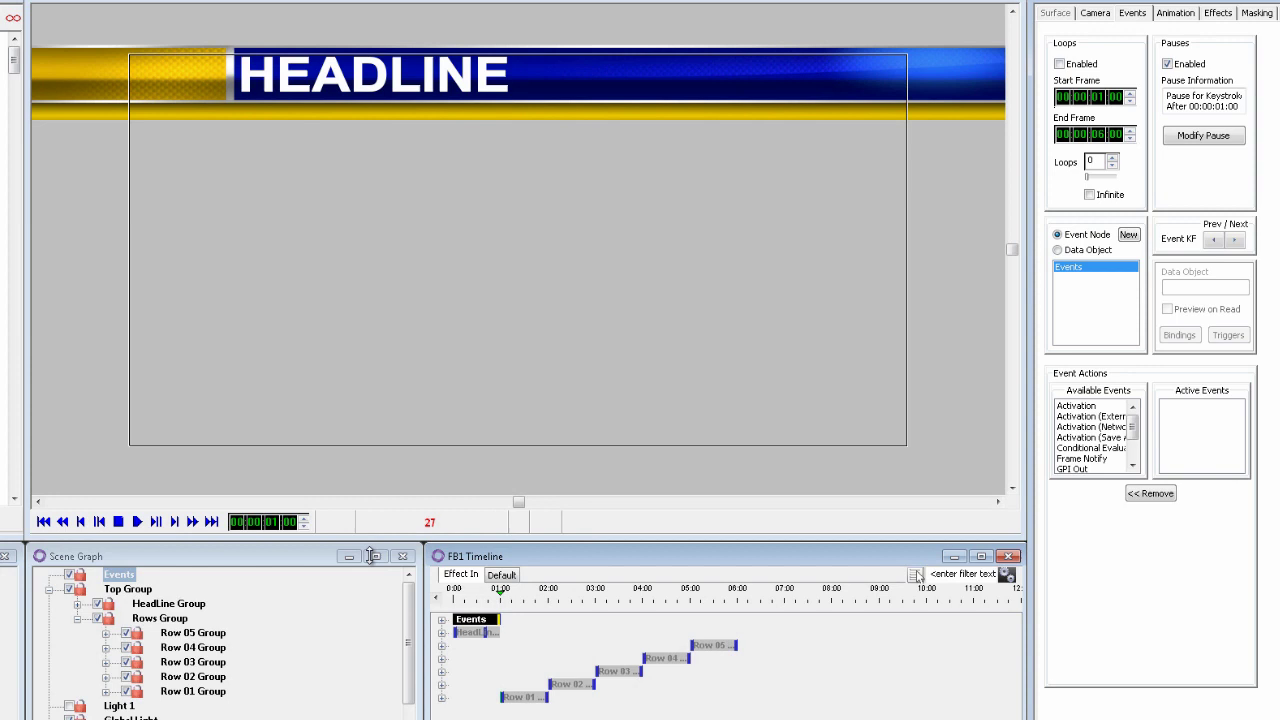
Step: Rename the new event node in the scene graph as Pause 1
left_click(130, 577)
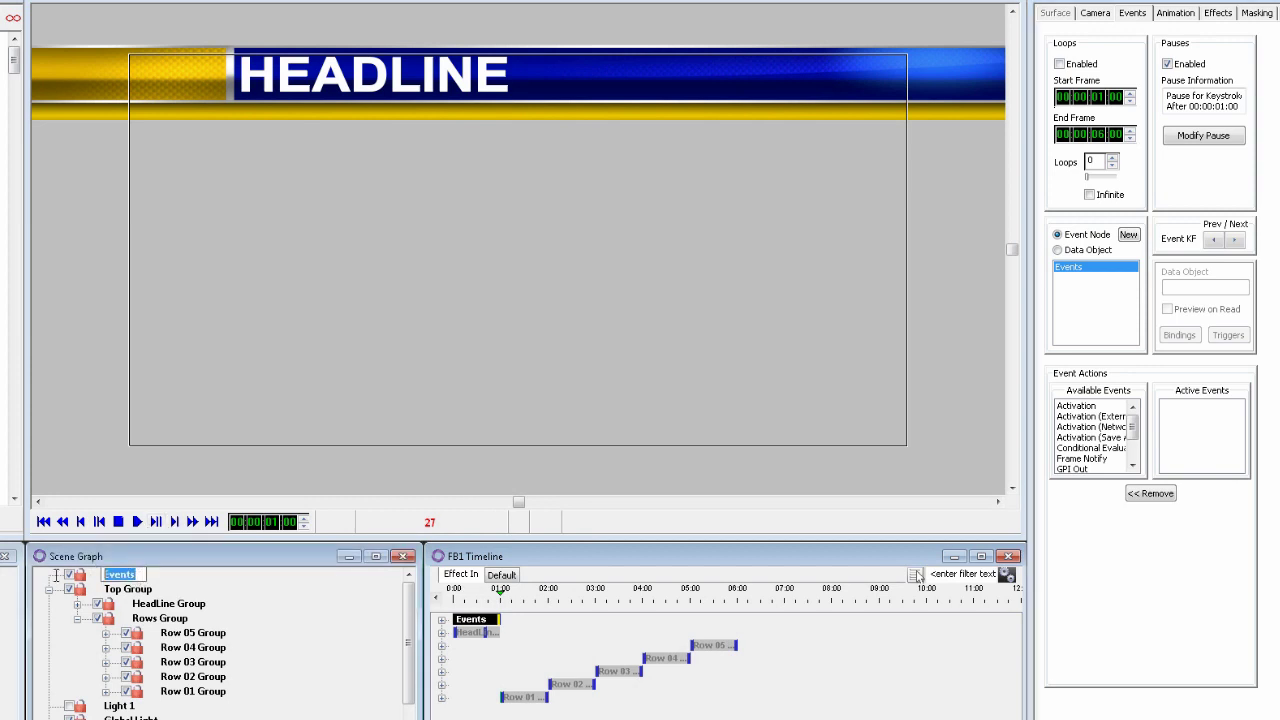
type("Pause 1")
key("Return")
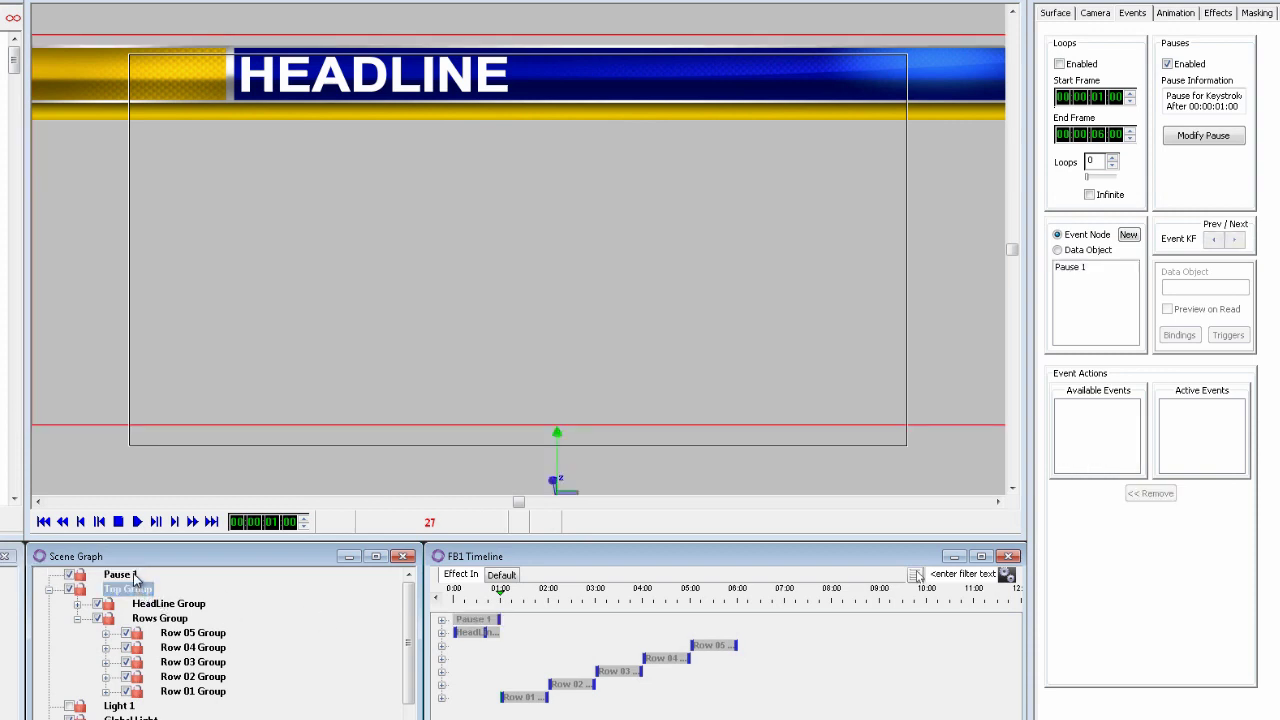
Step: Add a second event node with a pause enabled at 2:00 in Effect In and name it Pause 2
left_click(1128, 235)
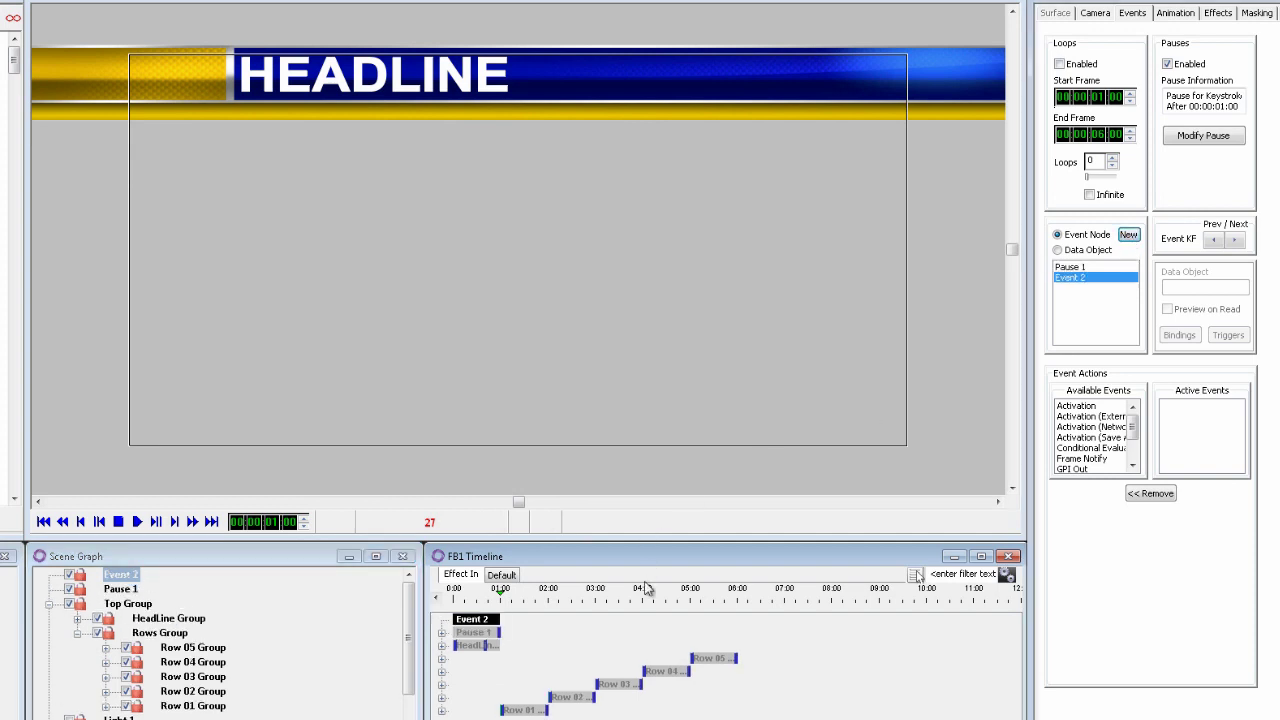
left_click_drag(503, 598, 548, 598)
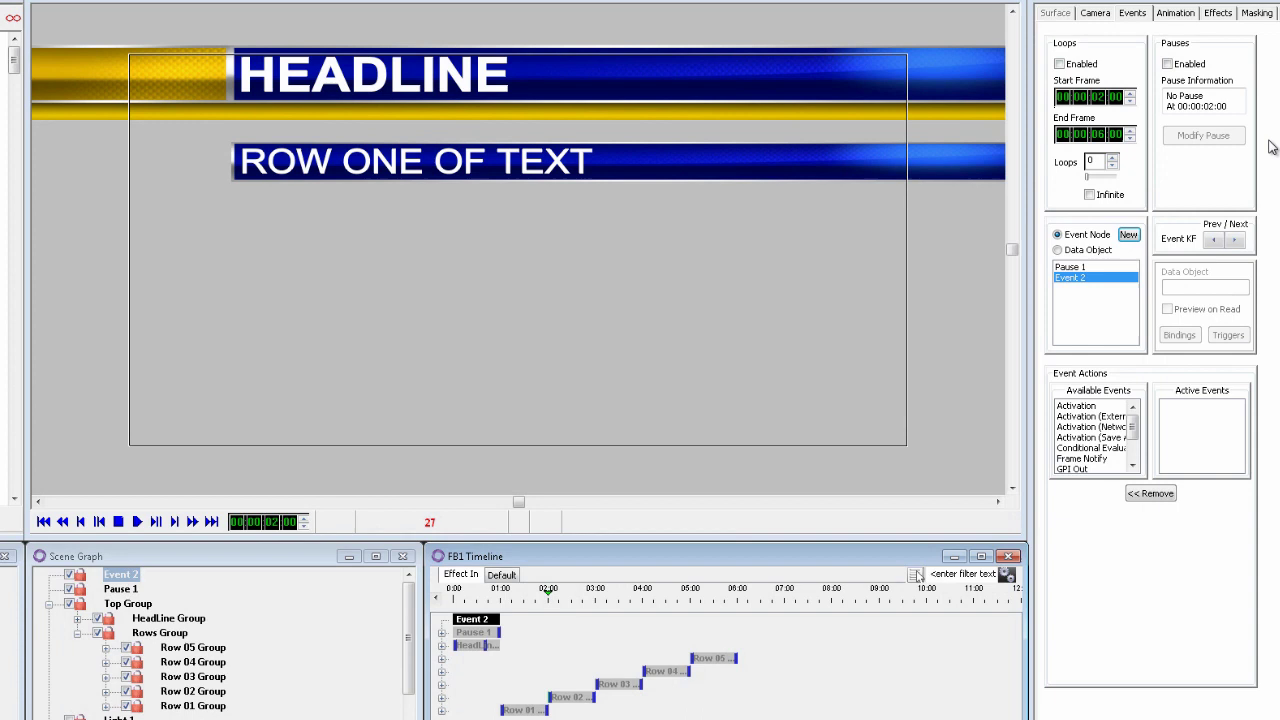
left_click(1168, 64)
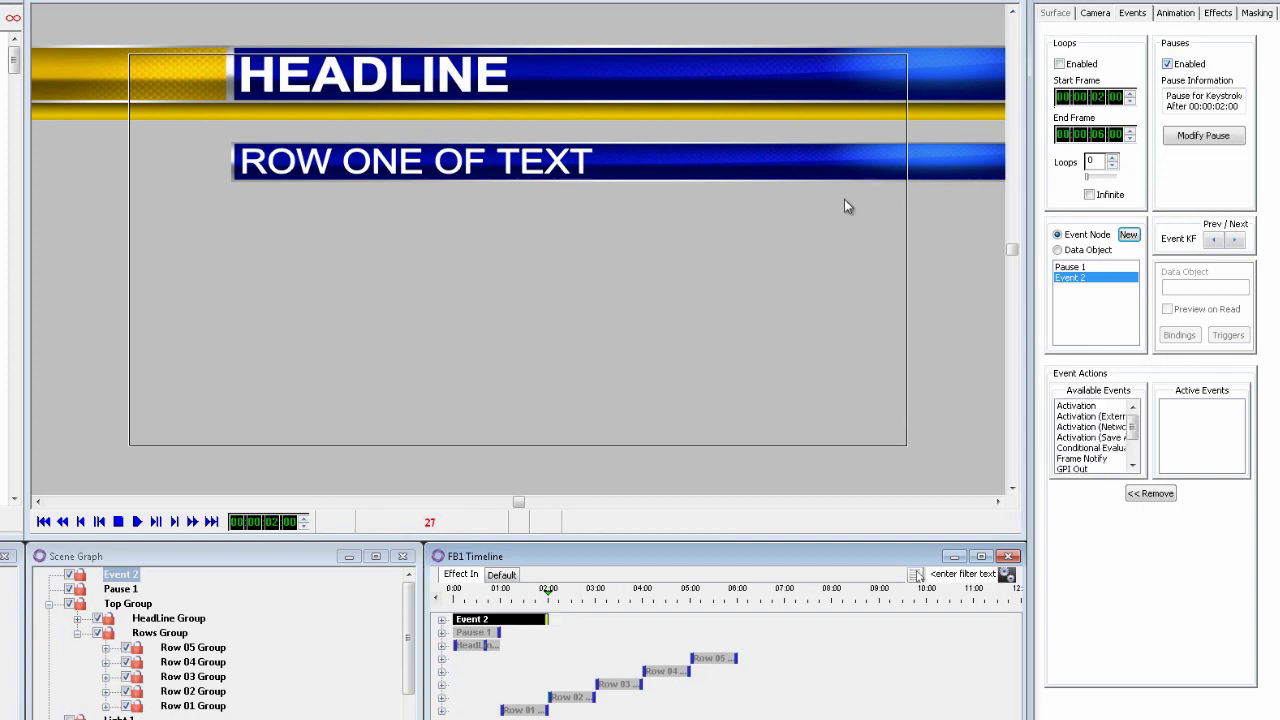
left_click(128, 574)
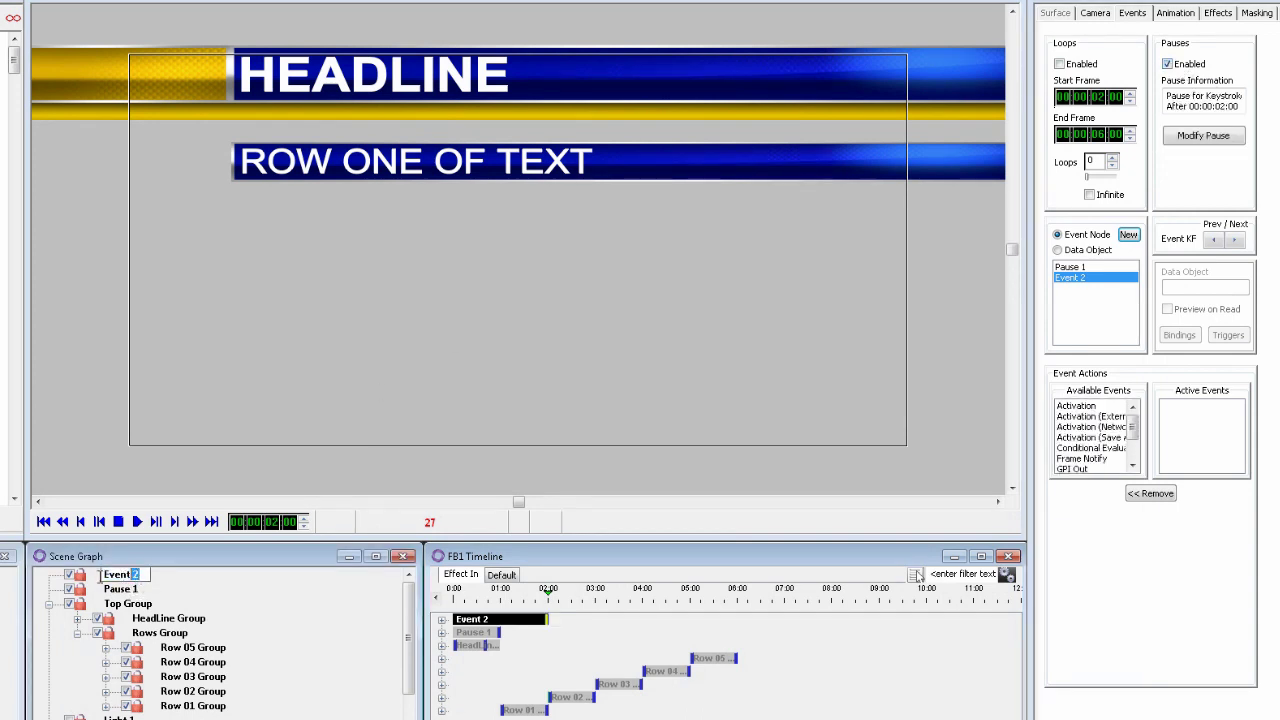
type("Pause")
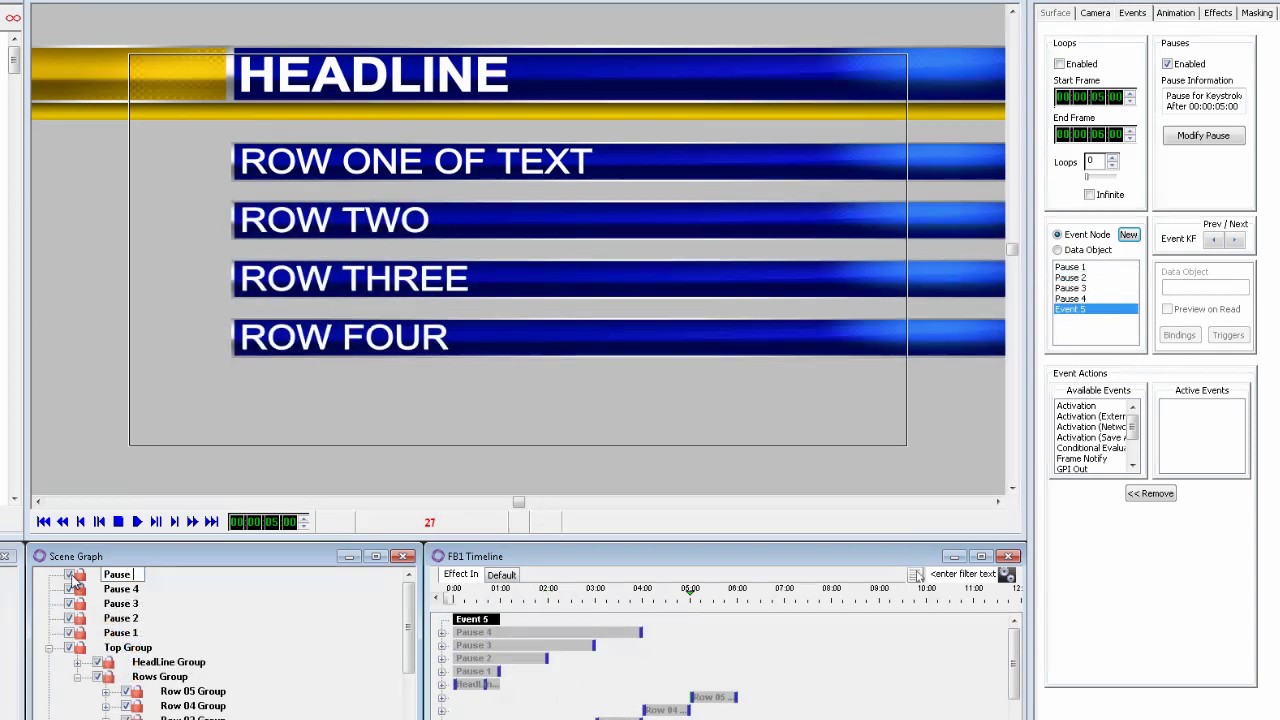
Step: Name the fifth event node Pause 5 with its pause enabled at 5:00, and move the Effect In playhead to 6:00
type("5")
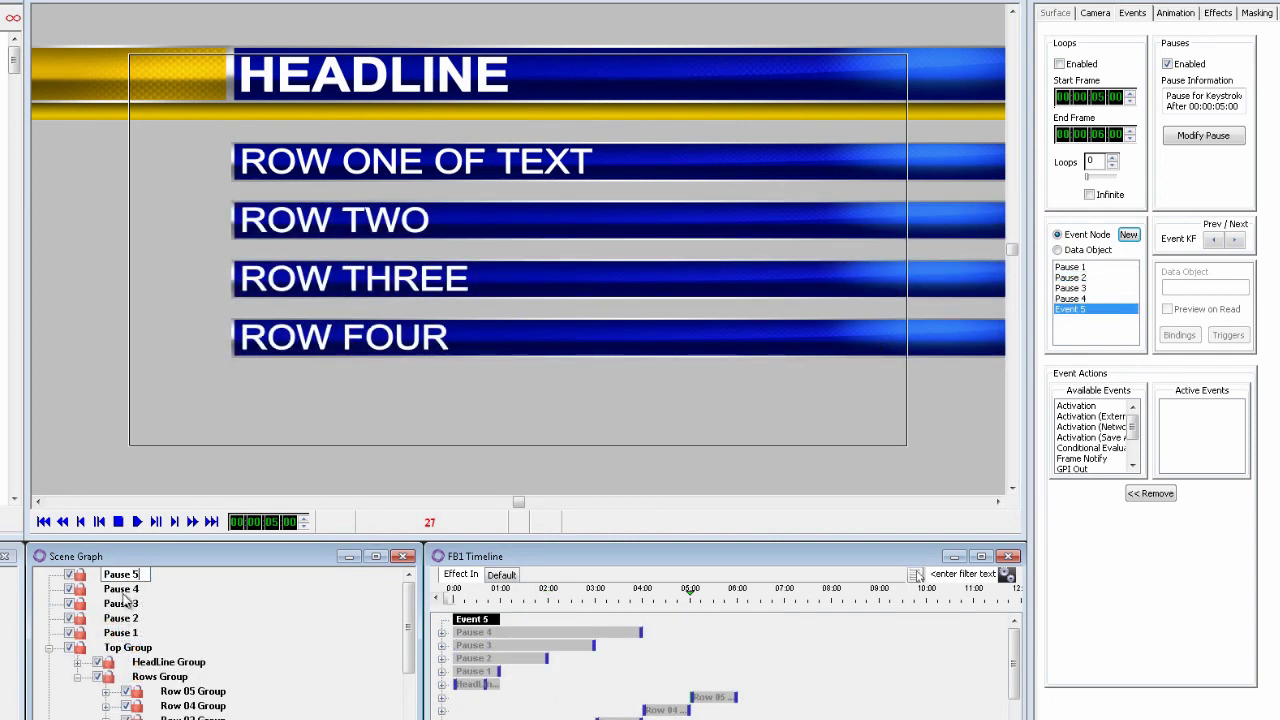
key("Return")
left_click(1194, 66)
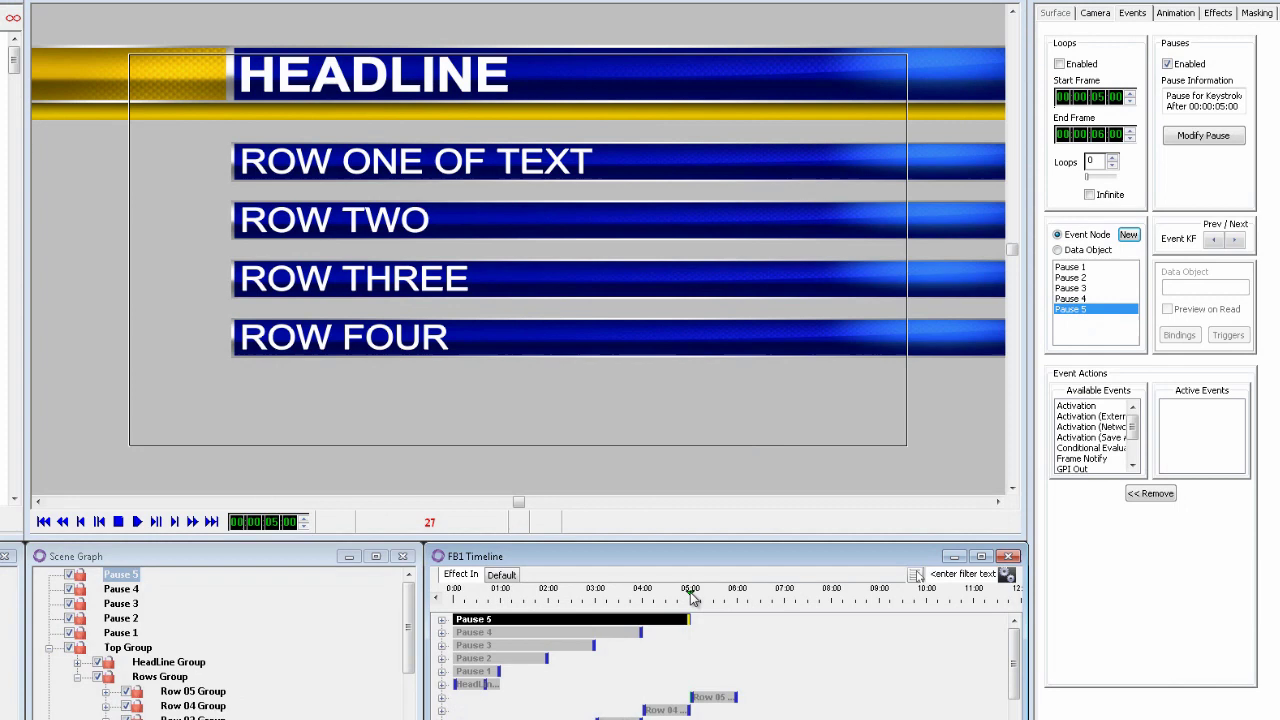
left_click_drag(692, 597, 740, 600)
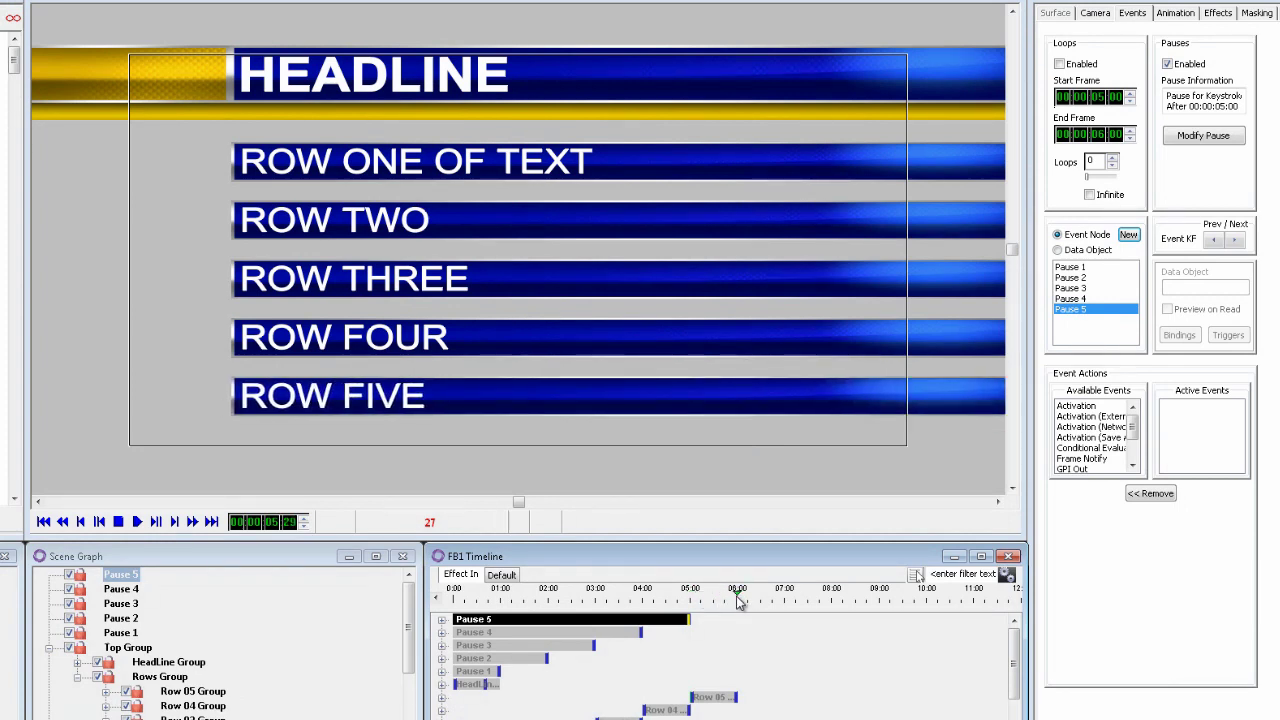
Step: Set Row 01 Group to auto hide when Row 01 is empty
left_click_drag(408, 622, 408, 665)
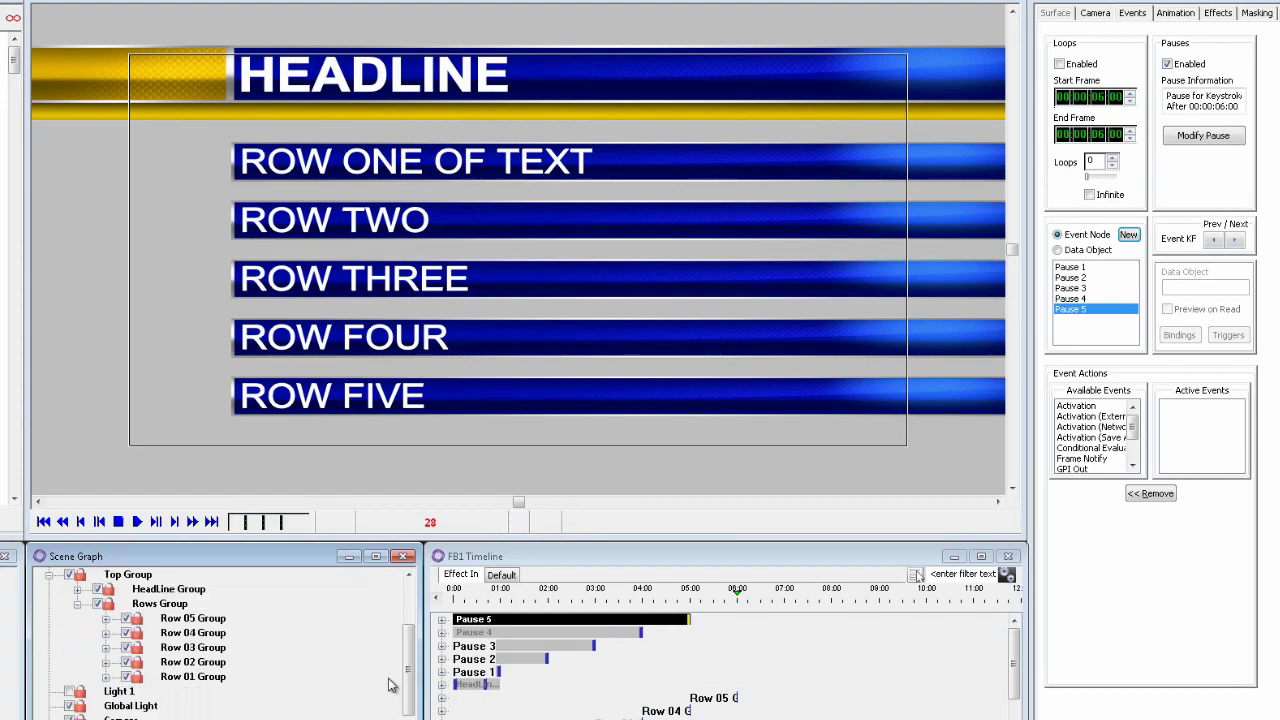
left_click(209, 680)
left_click(106, 677)
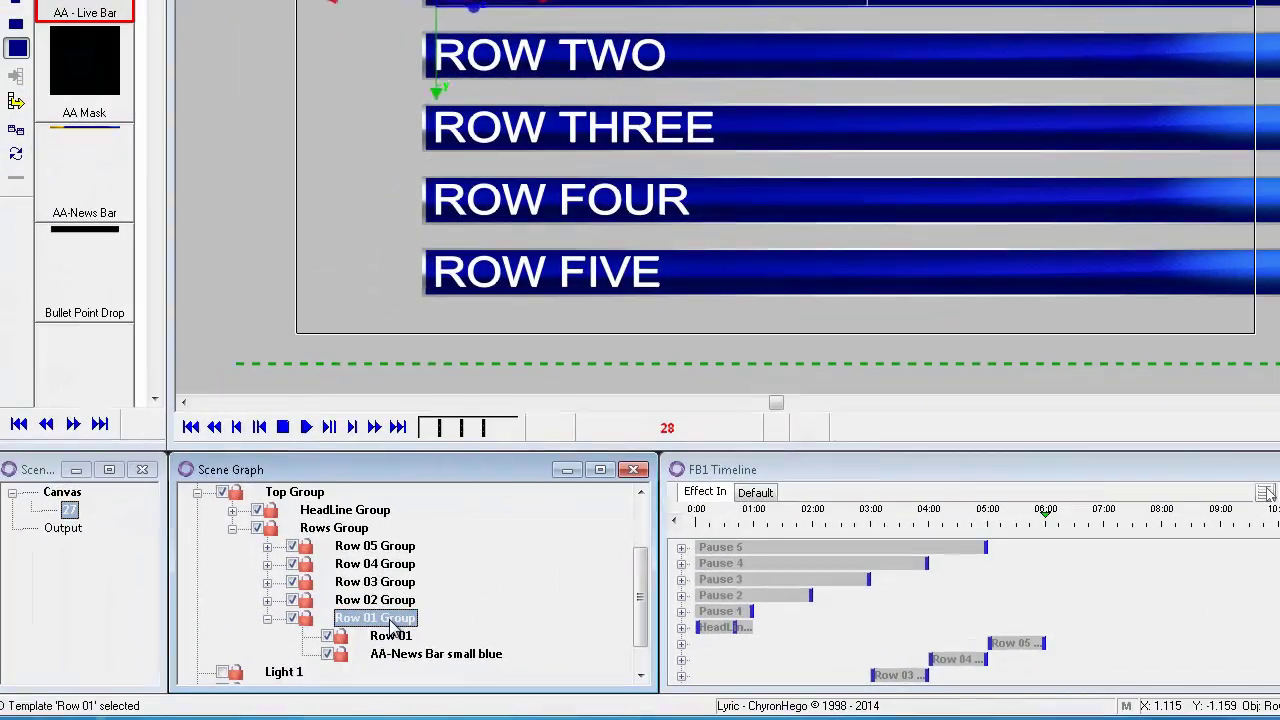
right_click(393, 625)
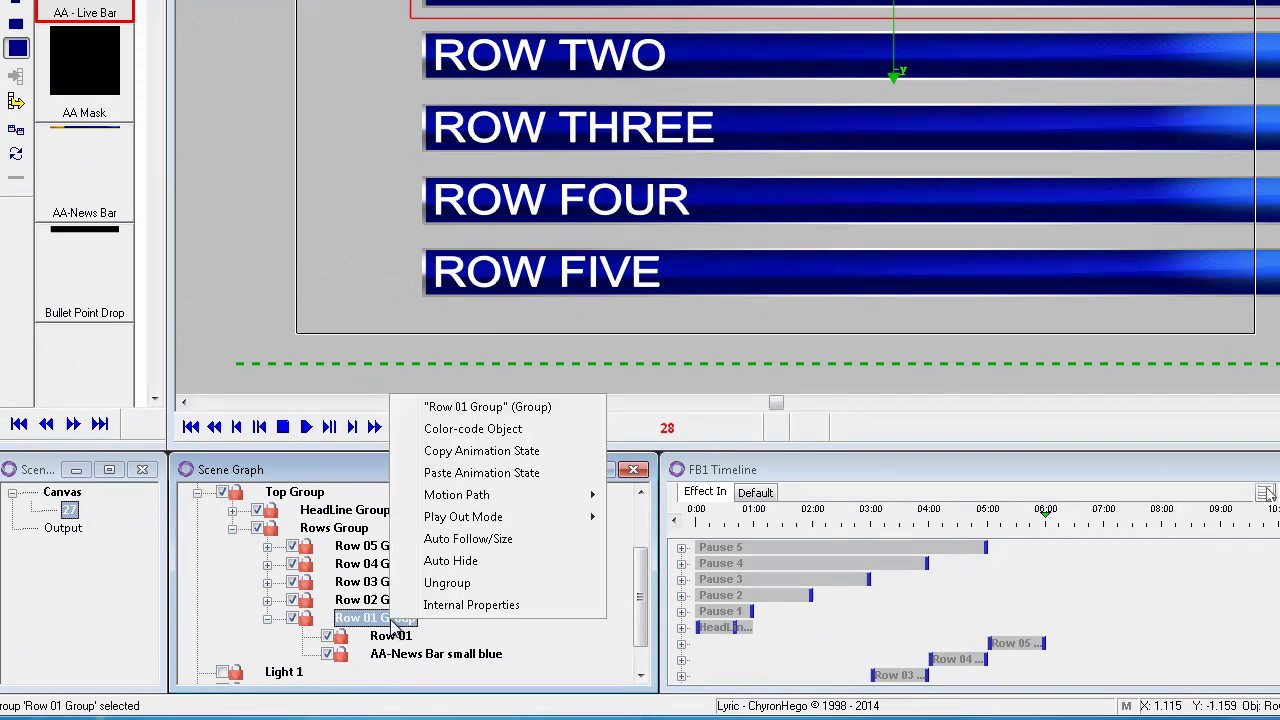
left_click(505, 560)
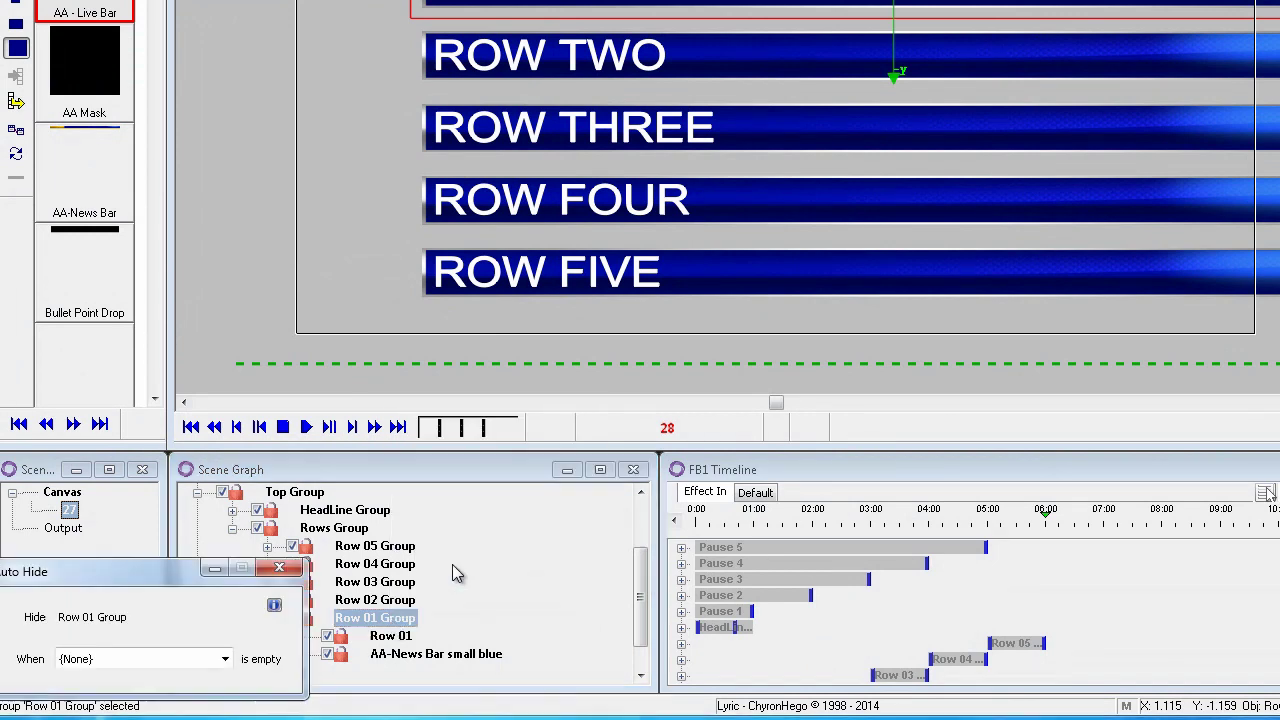
left_click(226, 660)
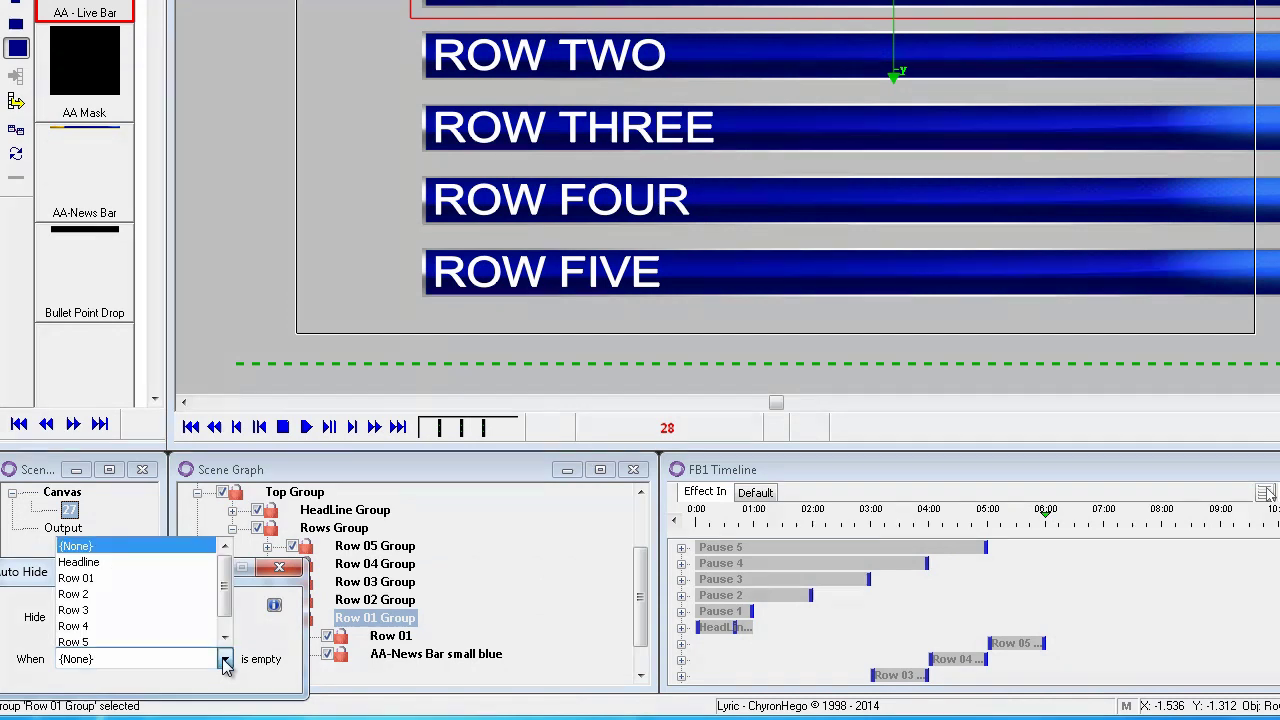
left_click(143, 578)
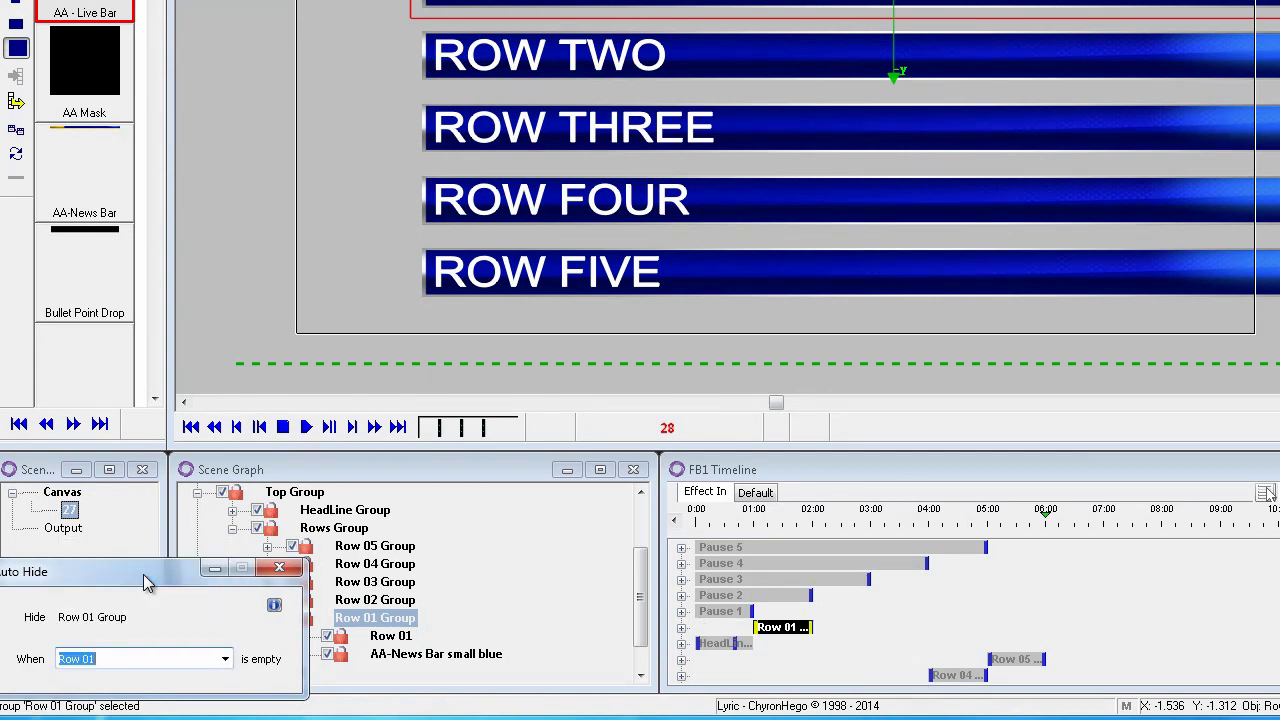
left_click(279, 568)
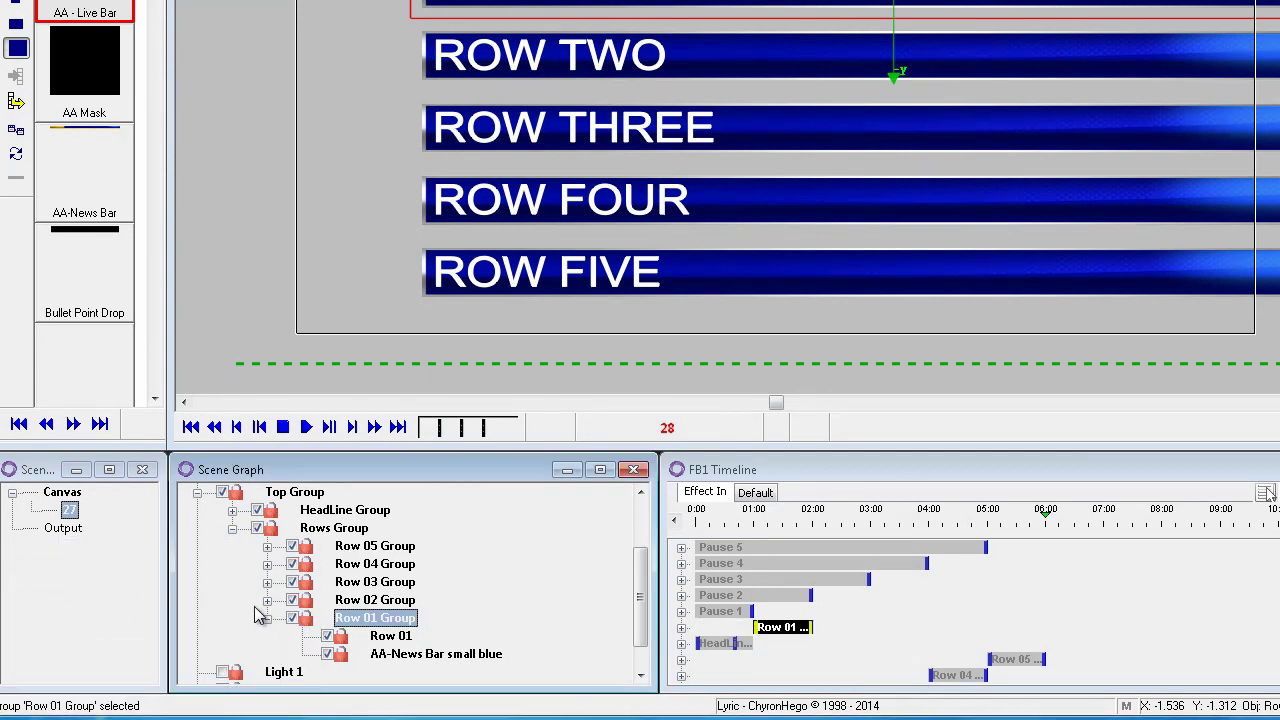
Step: Set Row 02 Group to auto hide when Row 2 is empty
left_click(356, 604)
right_click(356, 604)
left_click(418, 544)
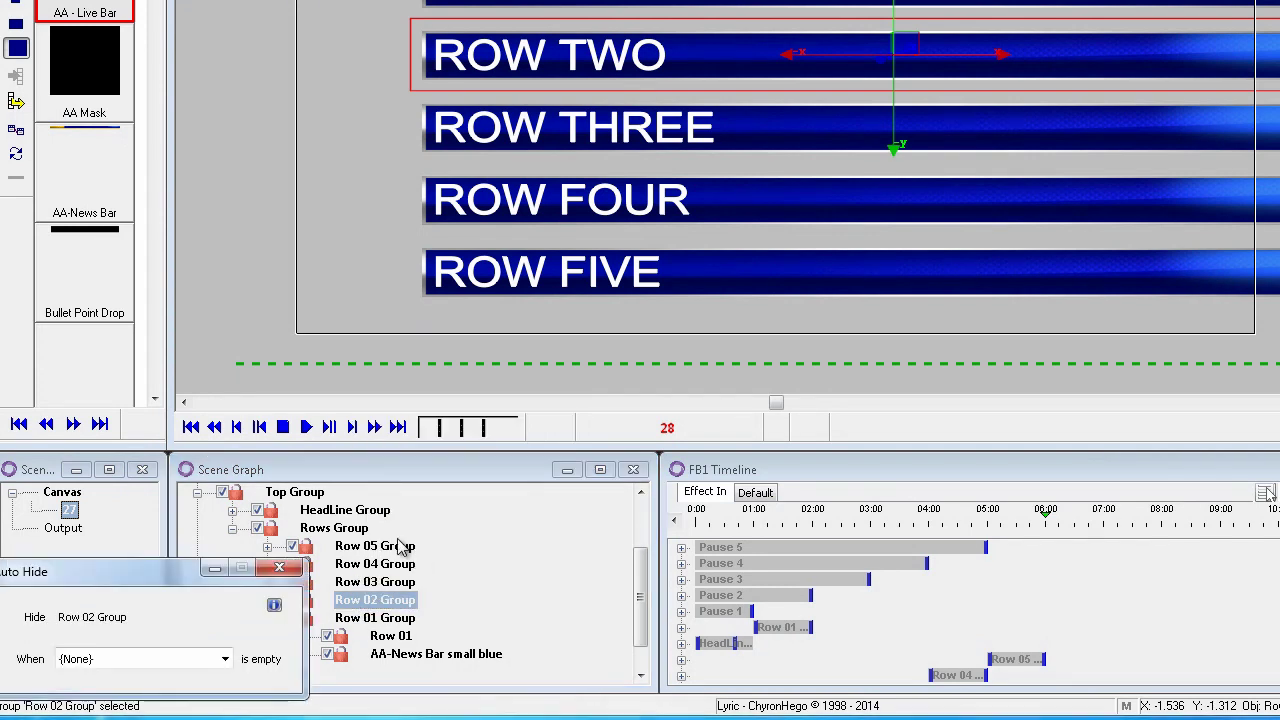
left_click(225, 659)
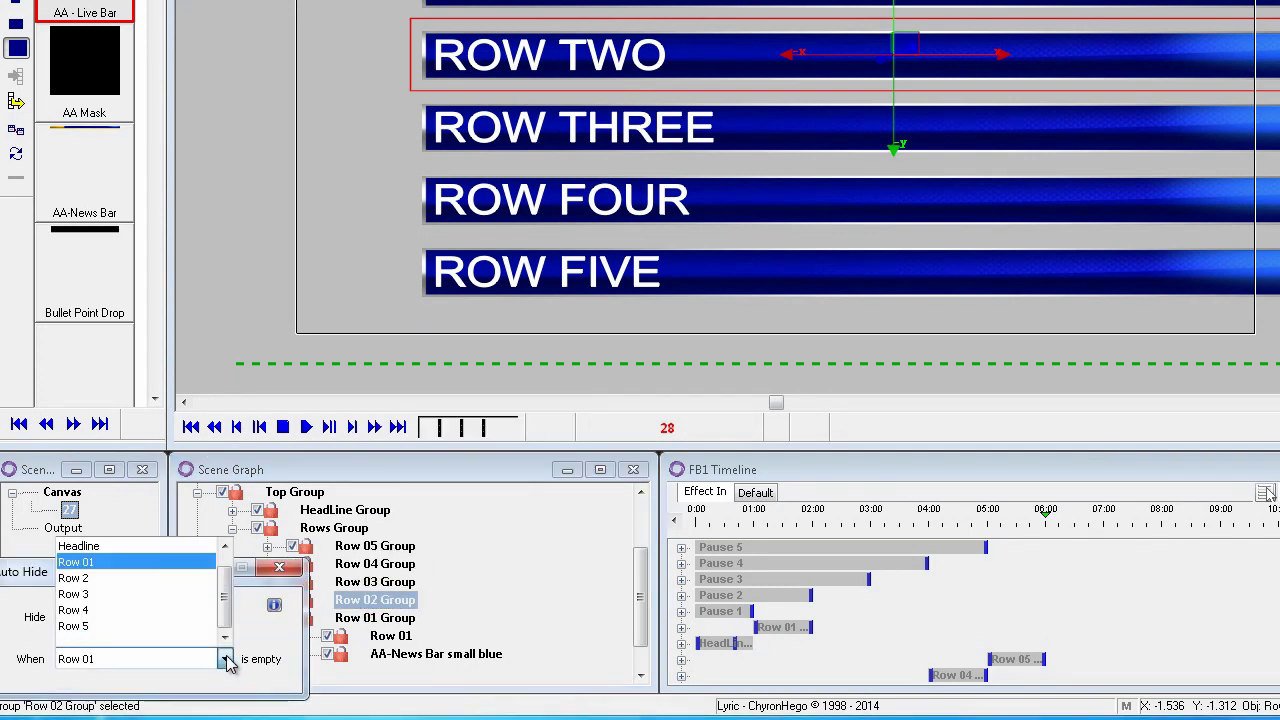
left_click(148, 594)
left_click(279, 568)
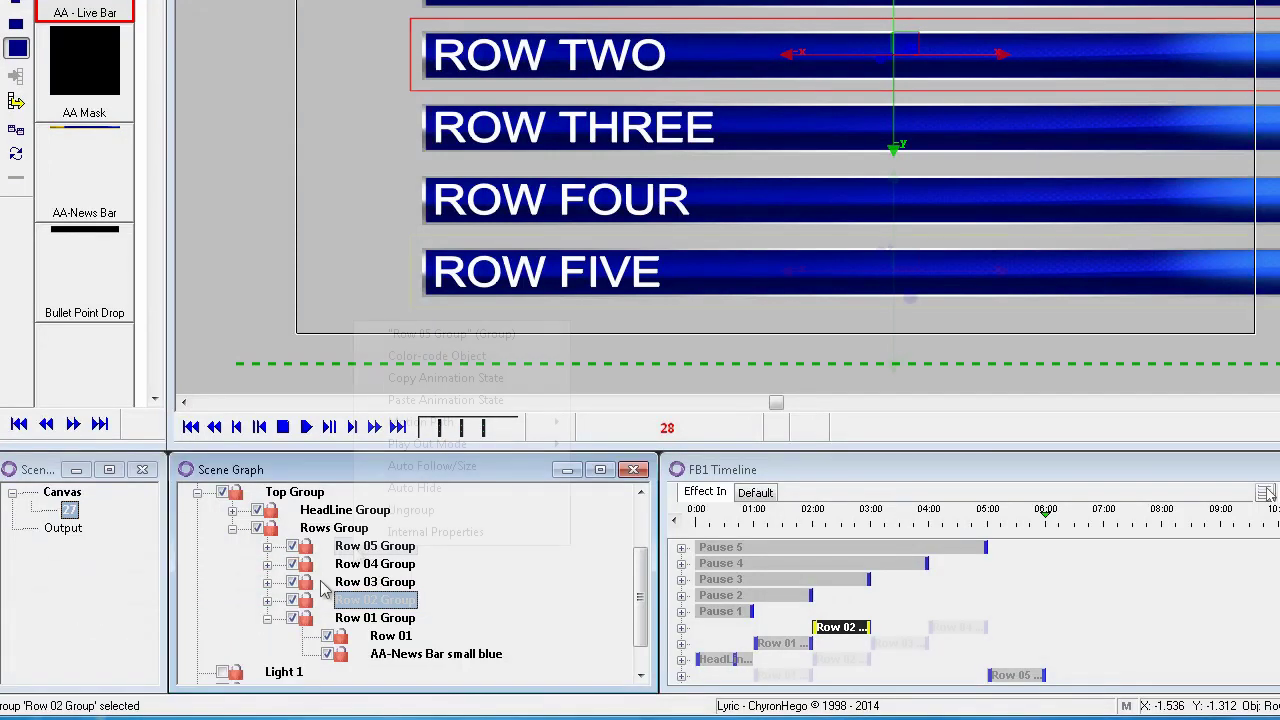
Step: Set Row 05 Group to auto hide when Row 5 is empty
left_click(414, 488)
left_click(226, 659)
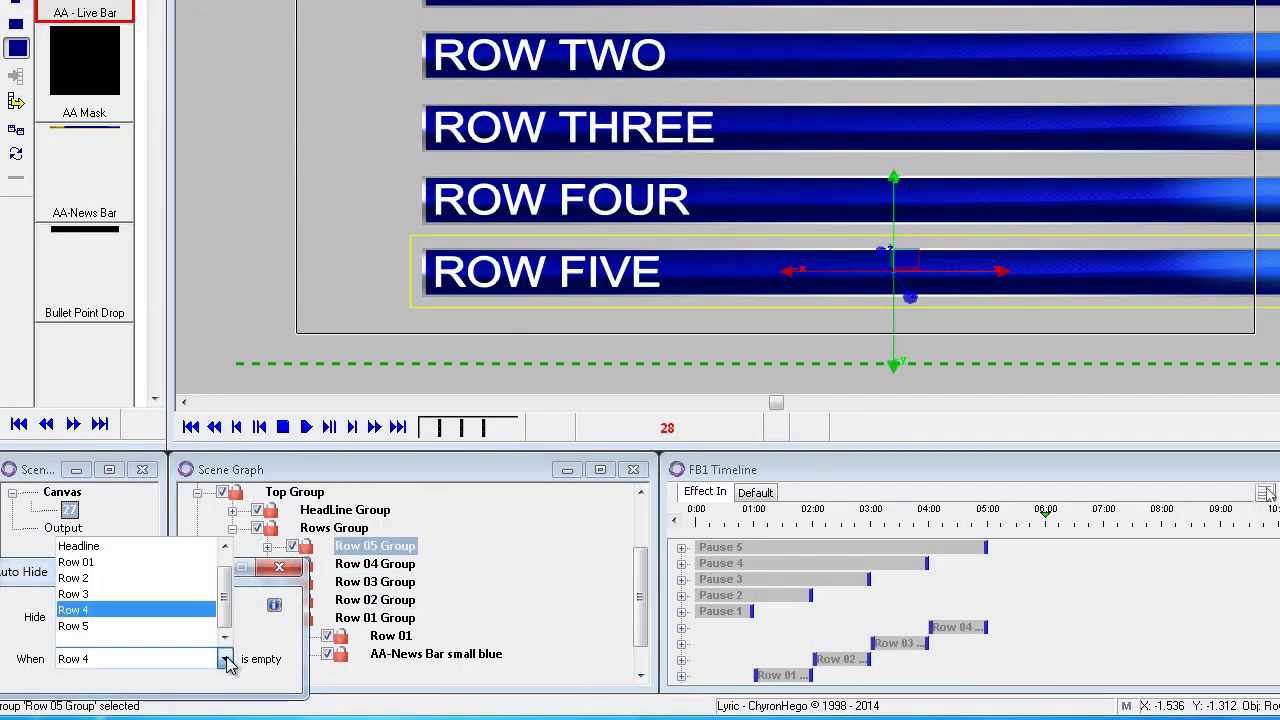
left_click(110, 626)
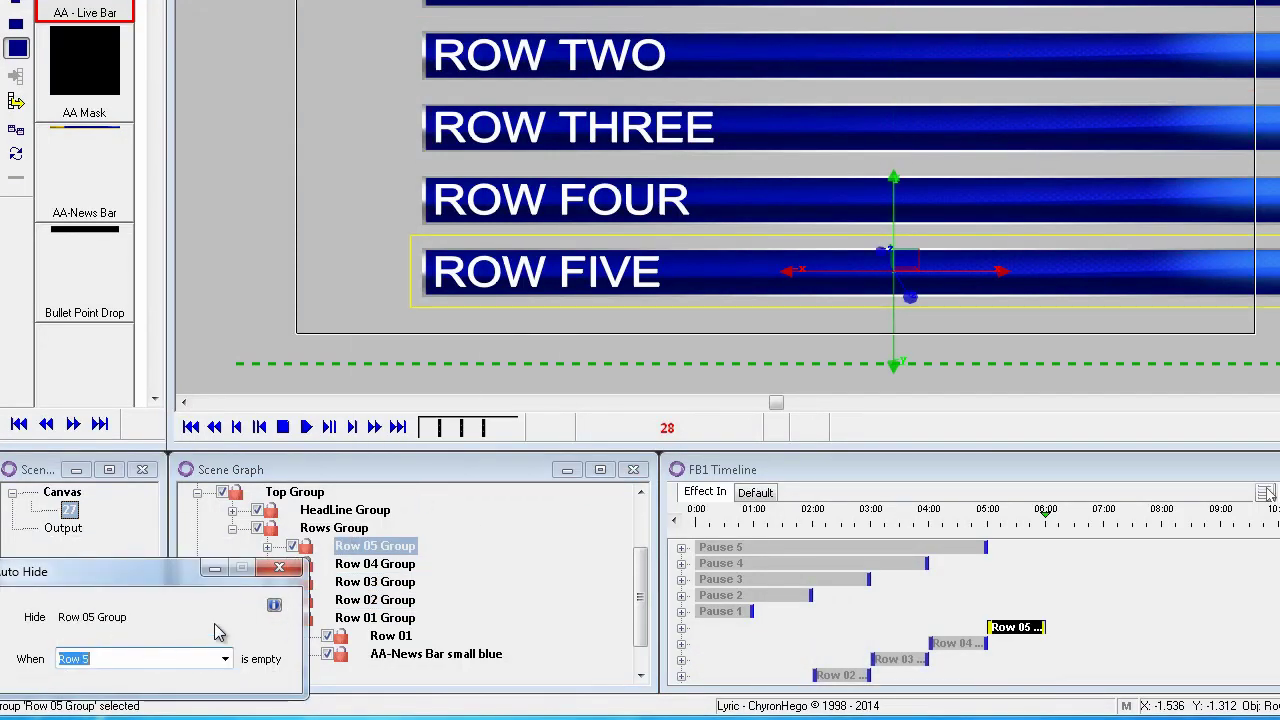
left_click(279, 569)
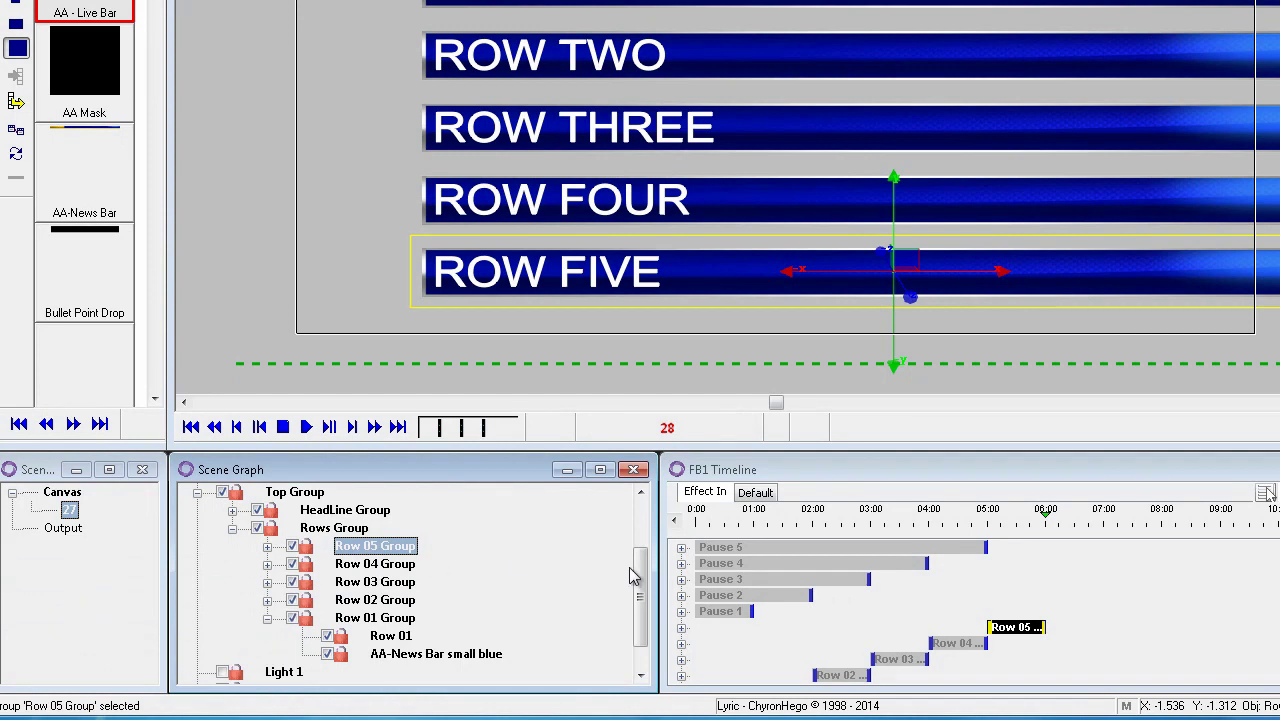
Step: Set the Pause 1 event node to auto hide when Row 01 is empty
left_click_drag(636, 568, 646, 508)
left_click(286, 564)
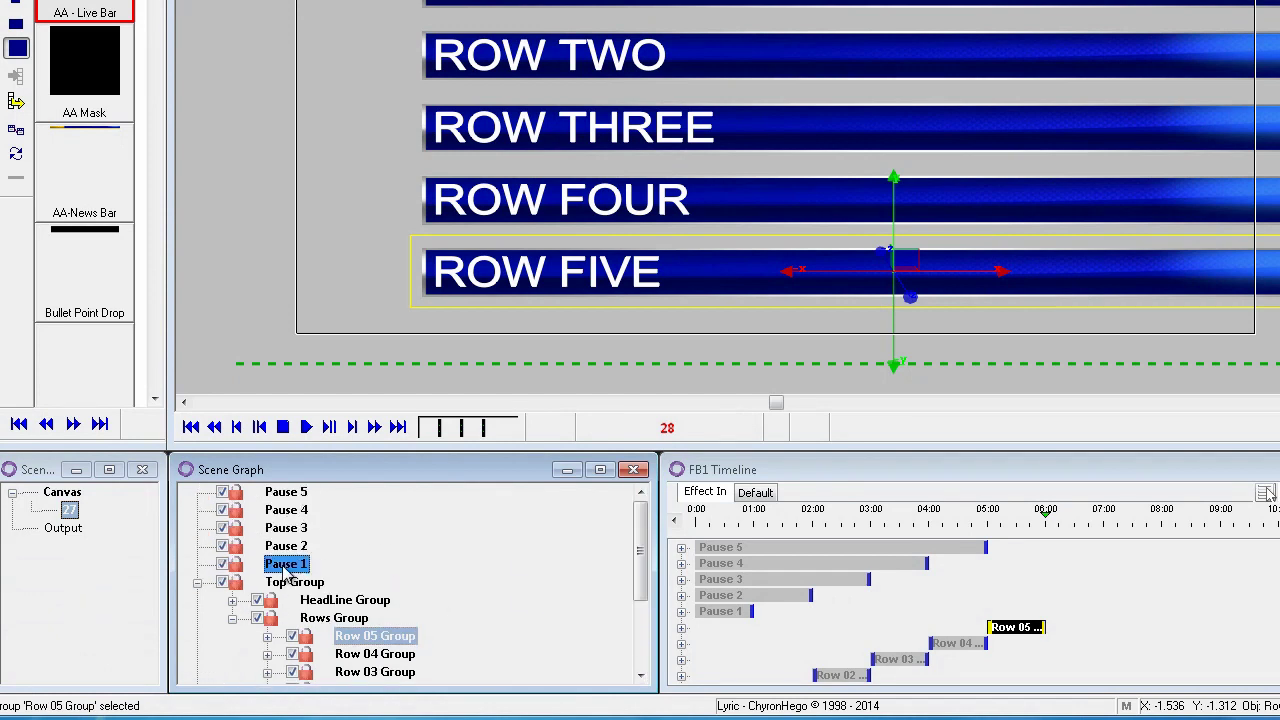
right_click(287, 565)
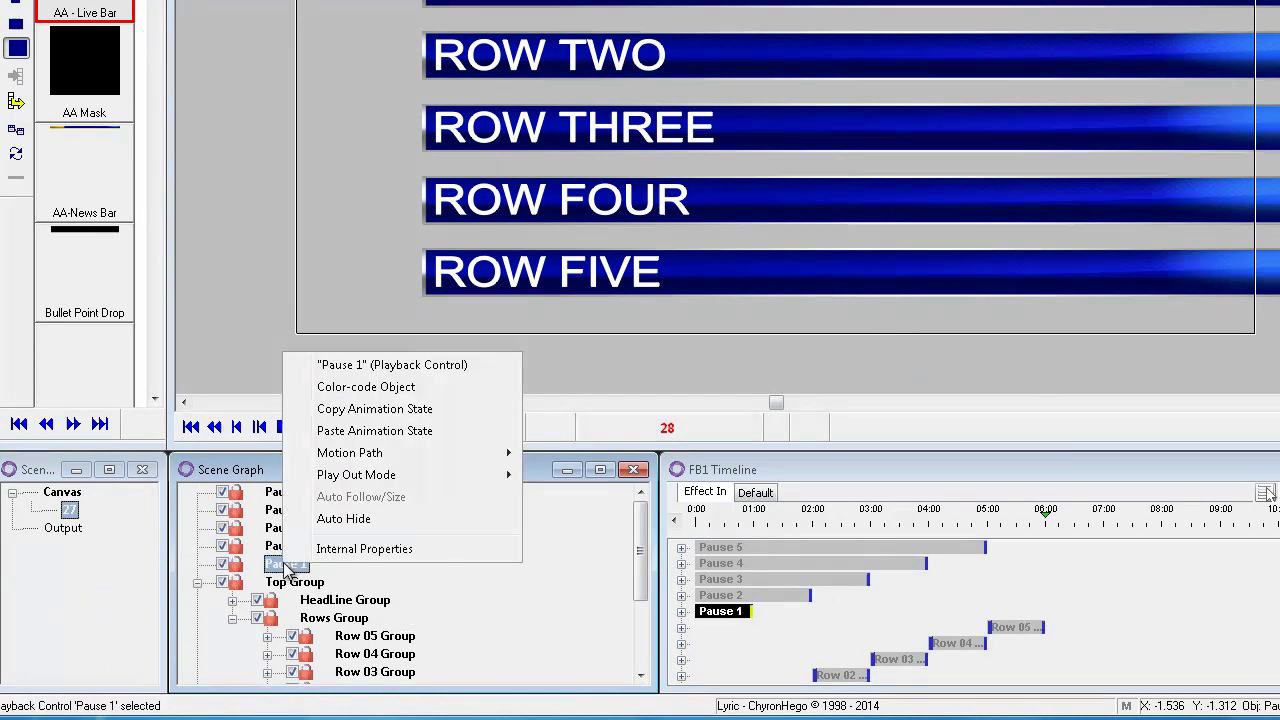
left_click(343, 519)
left_click(225, 659)
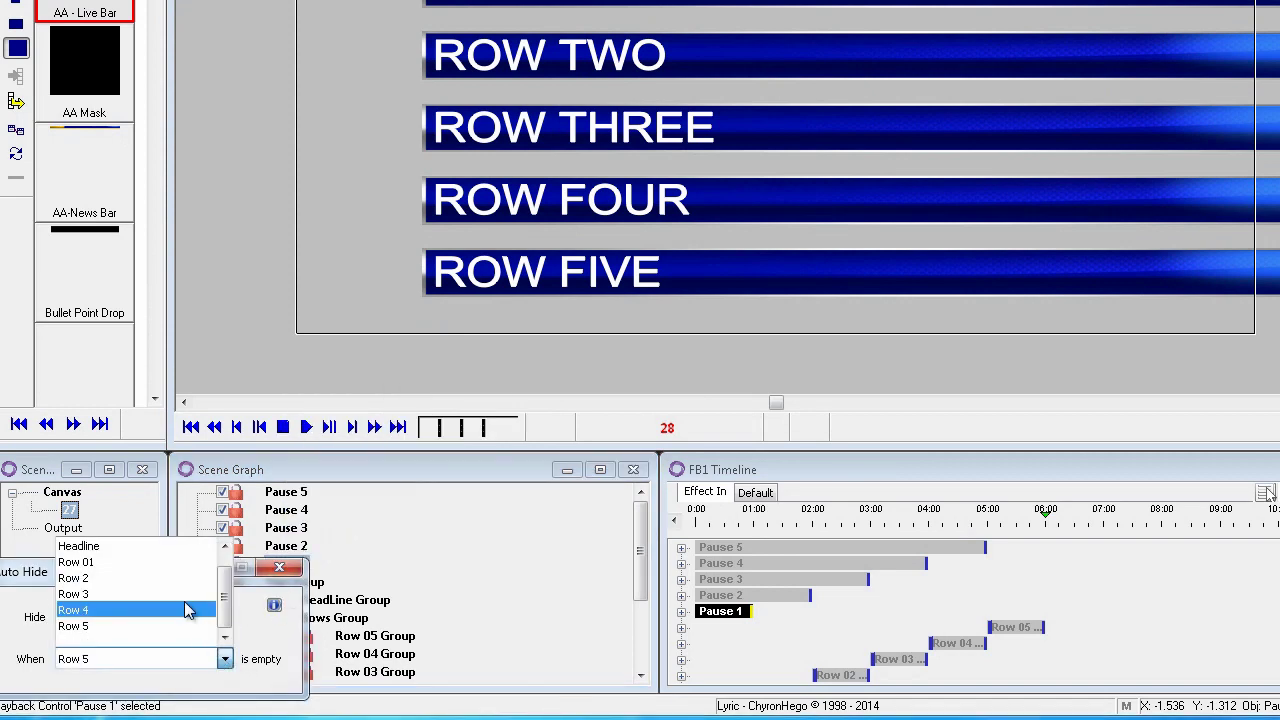
left_click(186, 563)
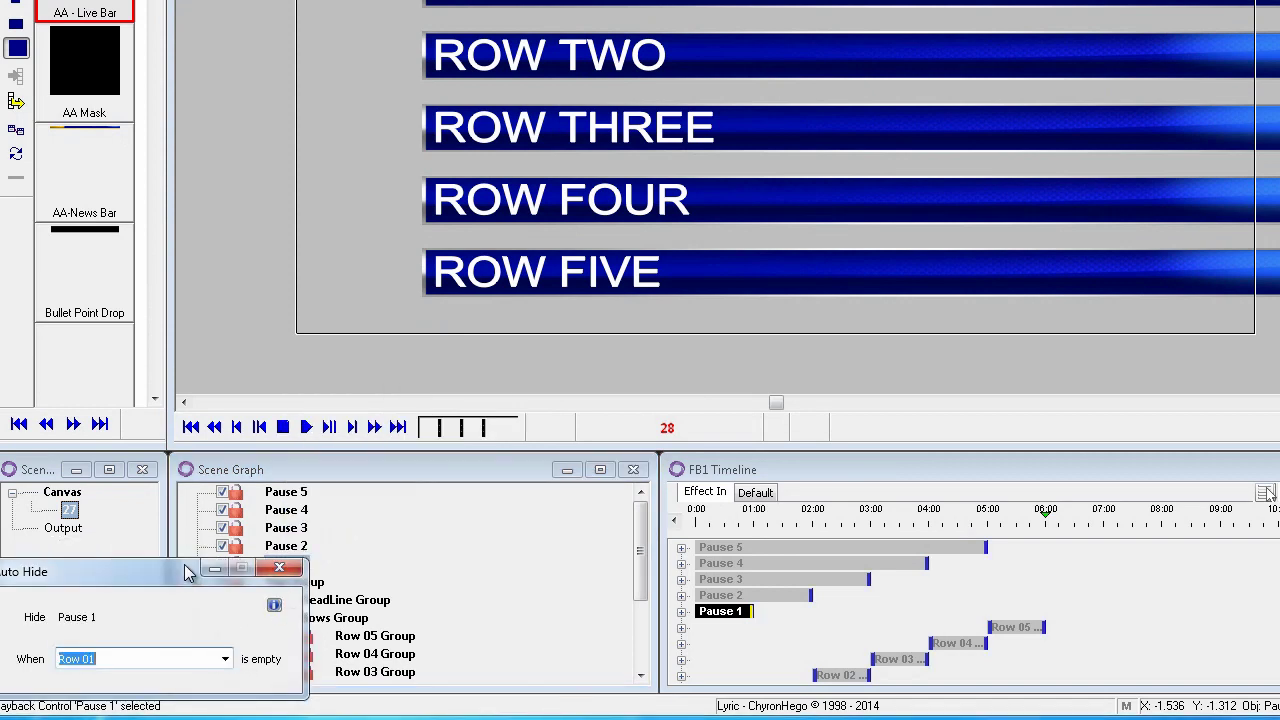
left_click(280, 569)
Step: Set the Pause 5 event node to auto hide when Row 5 is empty
left_click(286, 492)
right_click(290, 493)
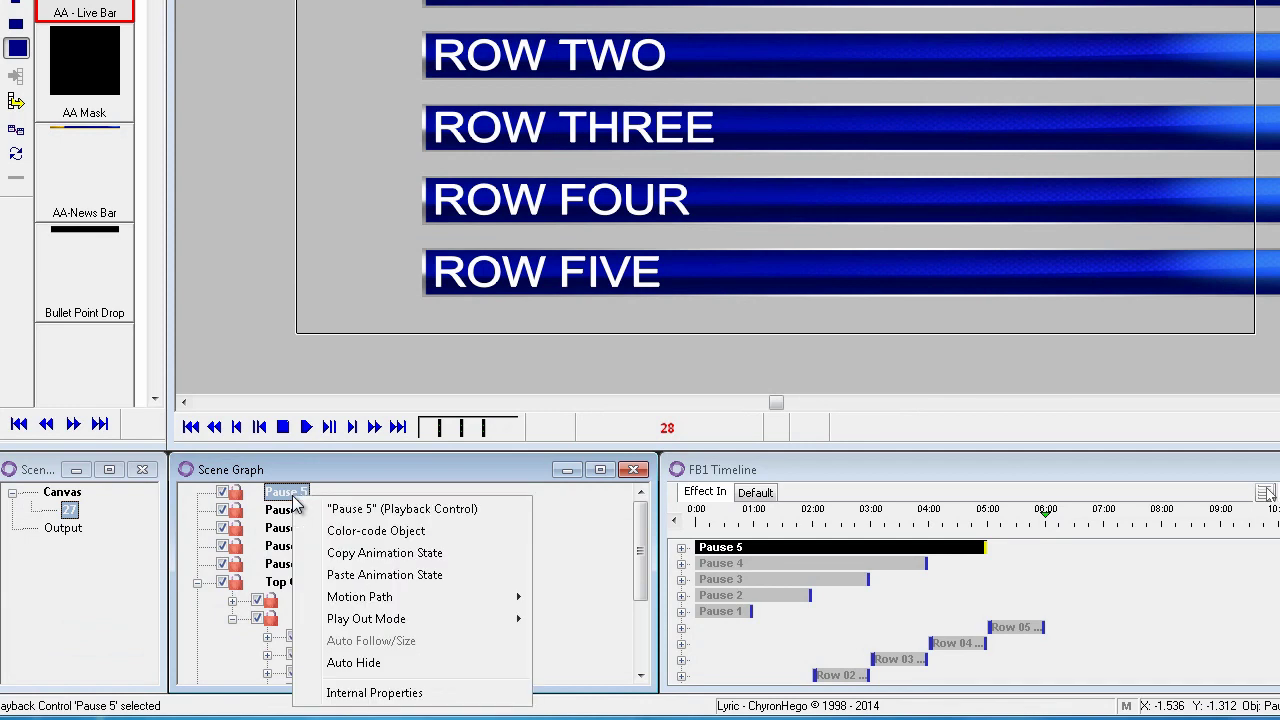
left_click(355, 662)
left_click(227, 660)
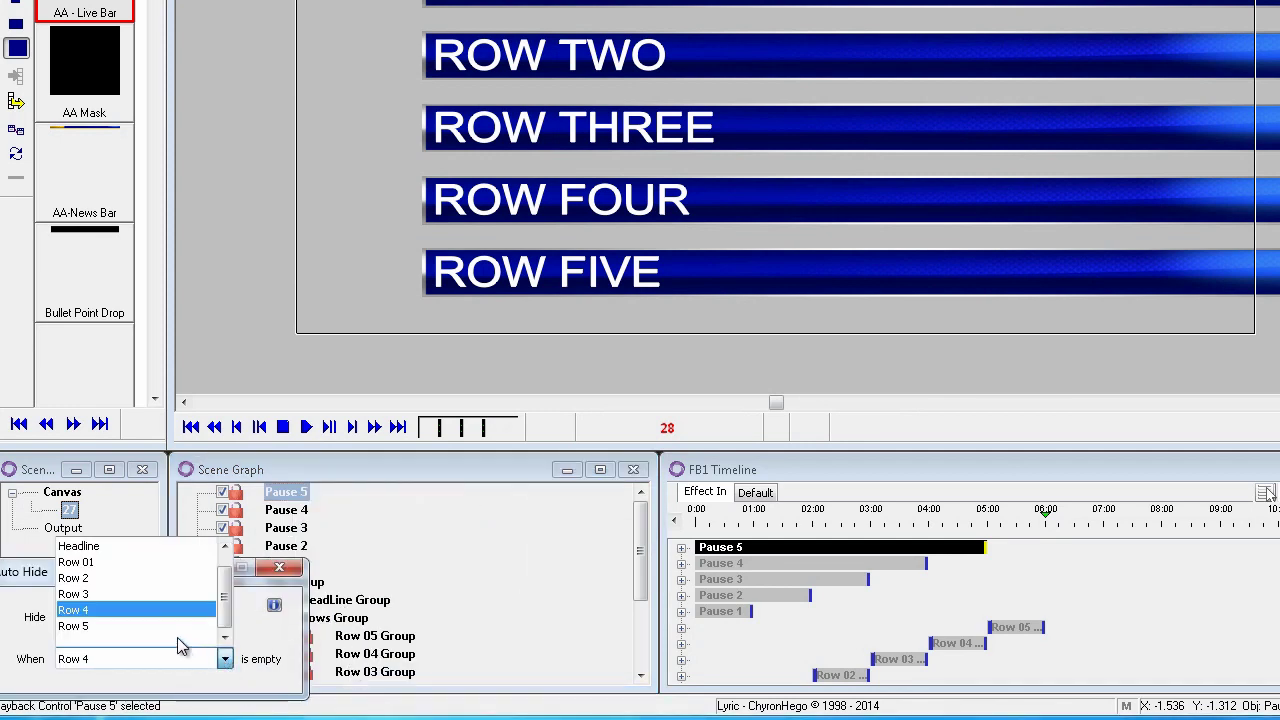
left_click(180, 645)
left_click(279, 567)
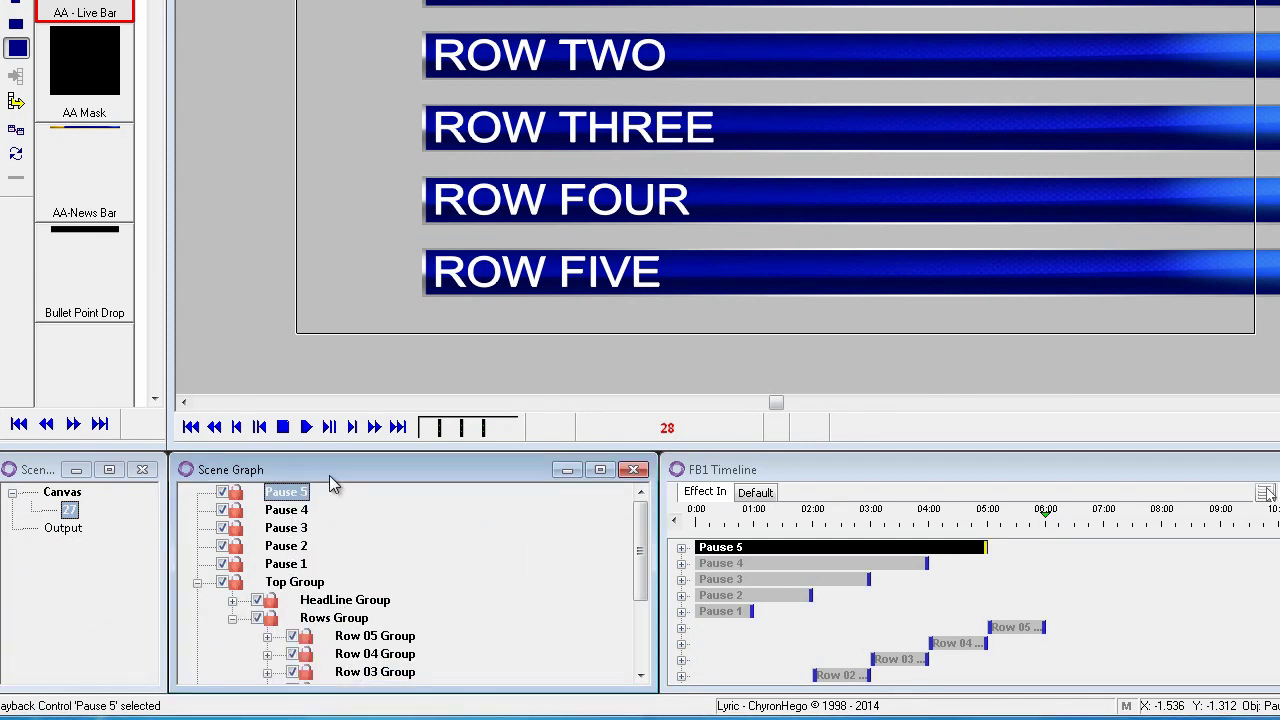
Step: Record the headline graphic as message 28 and read it back onto the canvas
key("KP_Subtract")
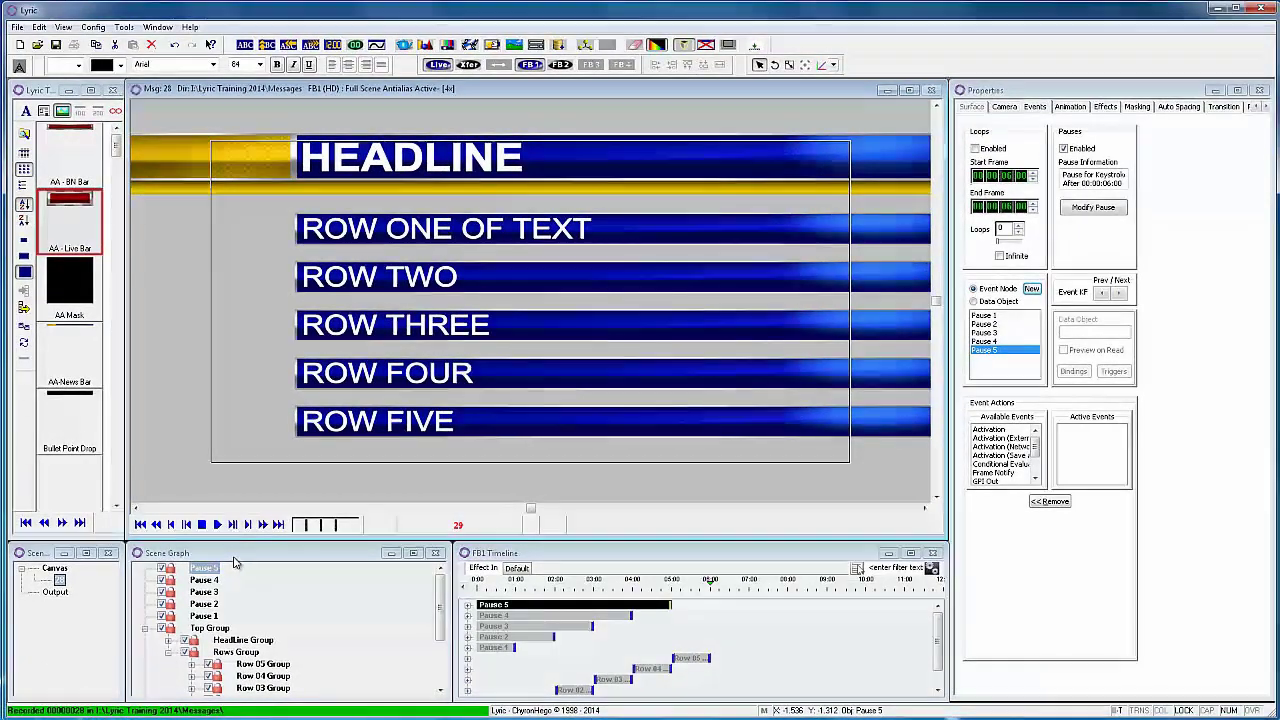
key("ctrl+n")
key("KP_Add")
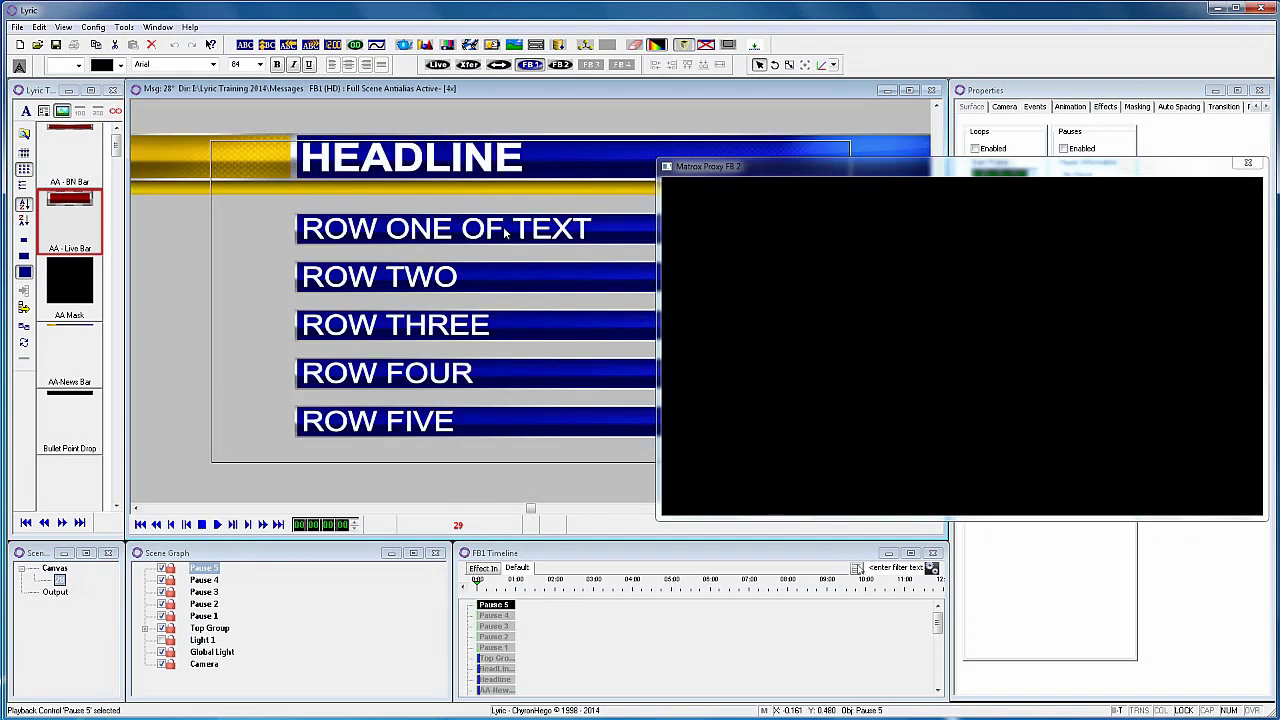
Step: Play the headline graphic to the output and resume it at each pause until all five rows have animated in
key("Pause")
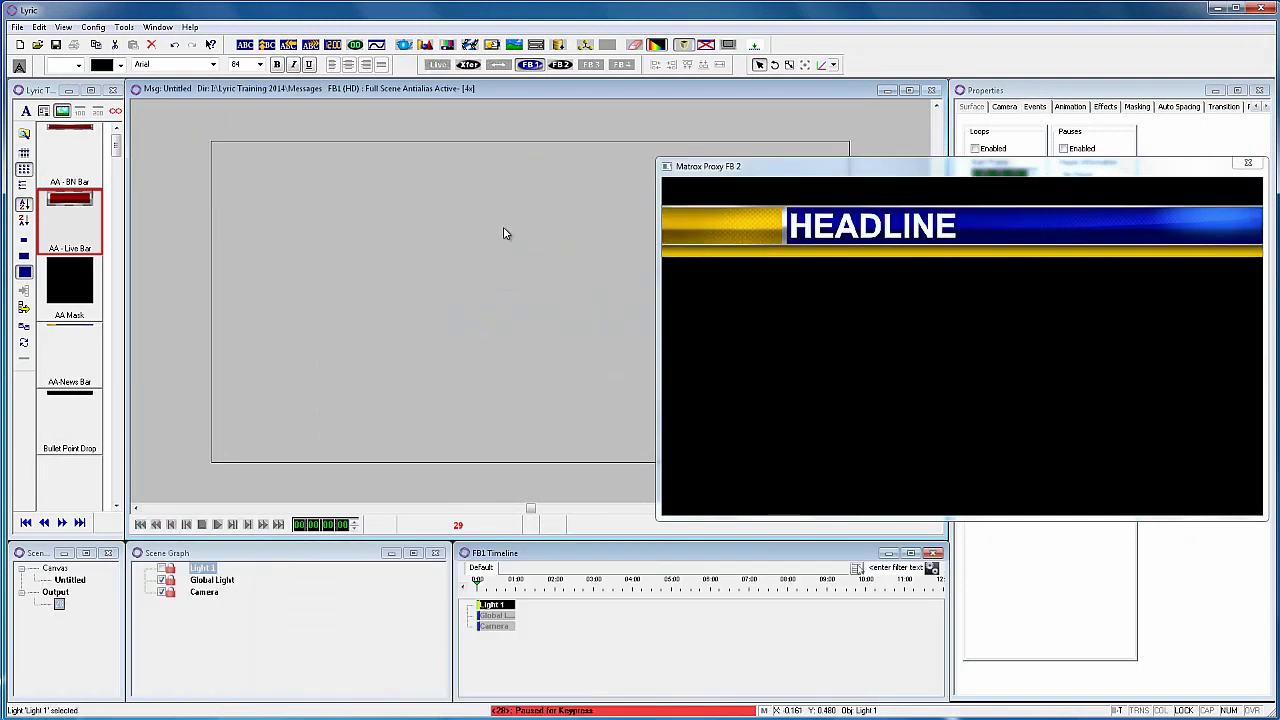
key("F10")
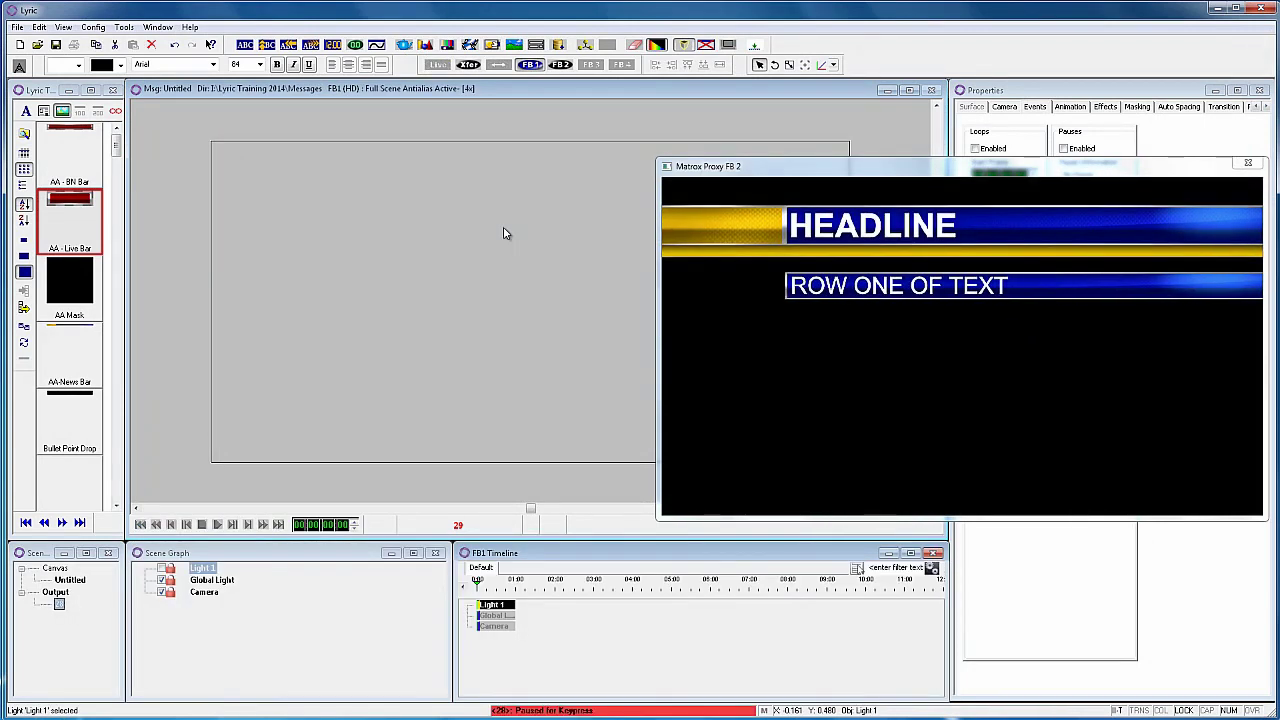
key("F10")
key("F10")
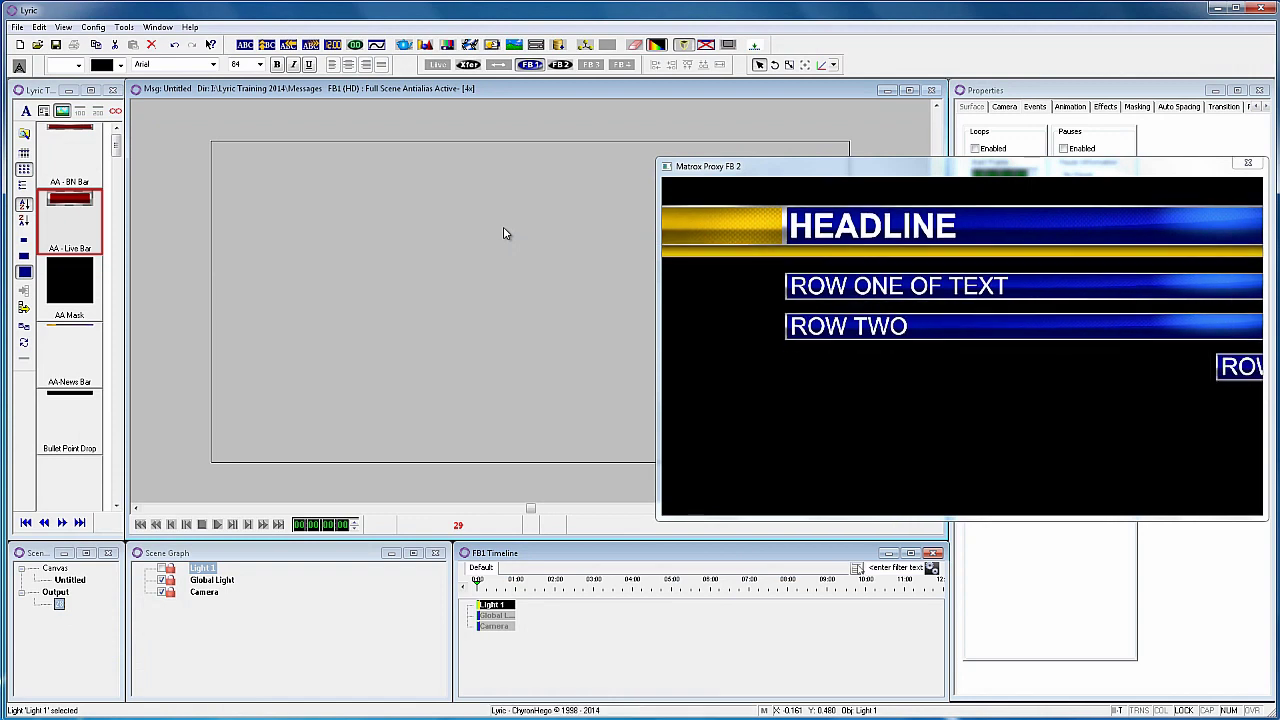
key("F10")
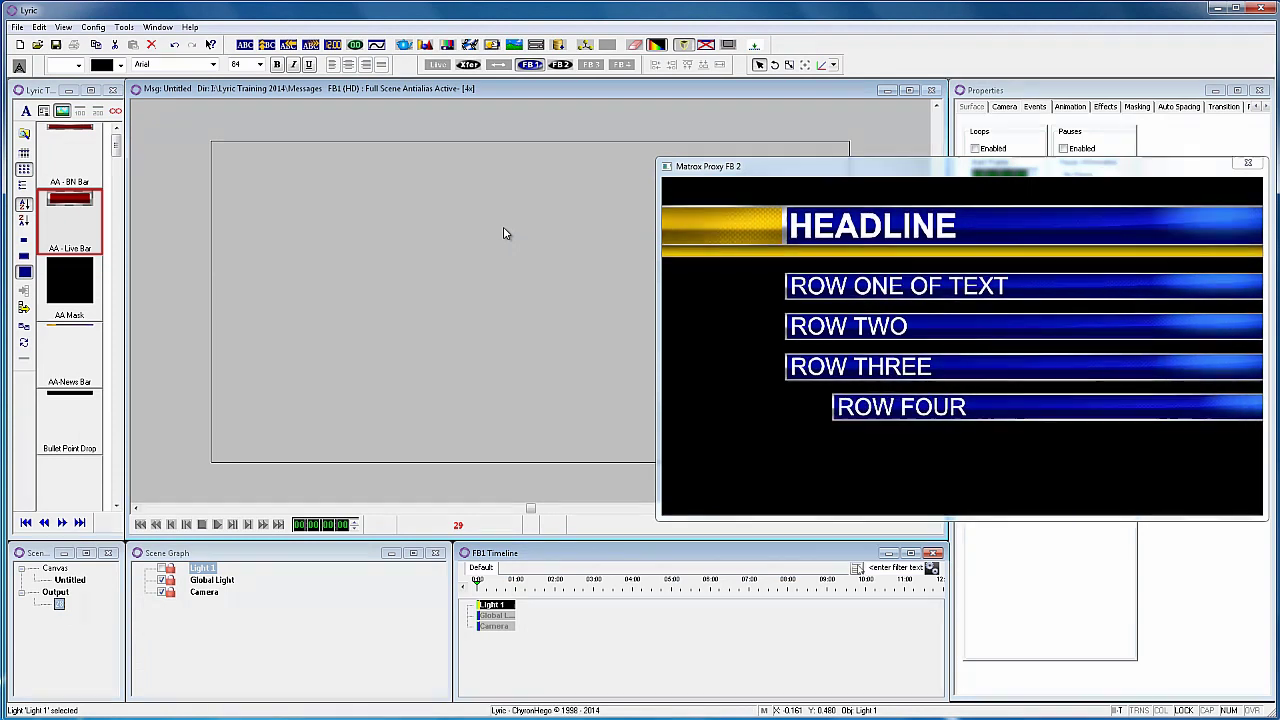
key("F10")
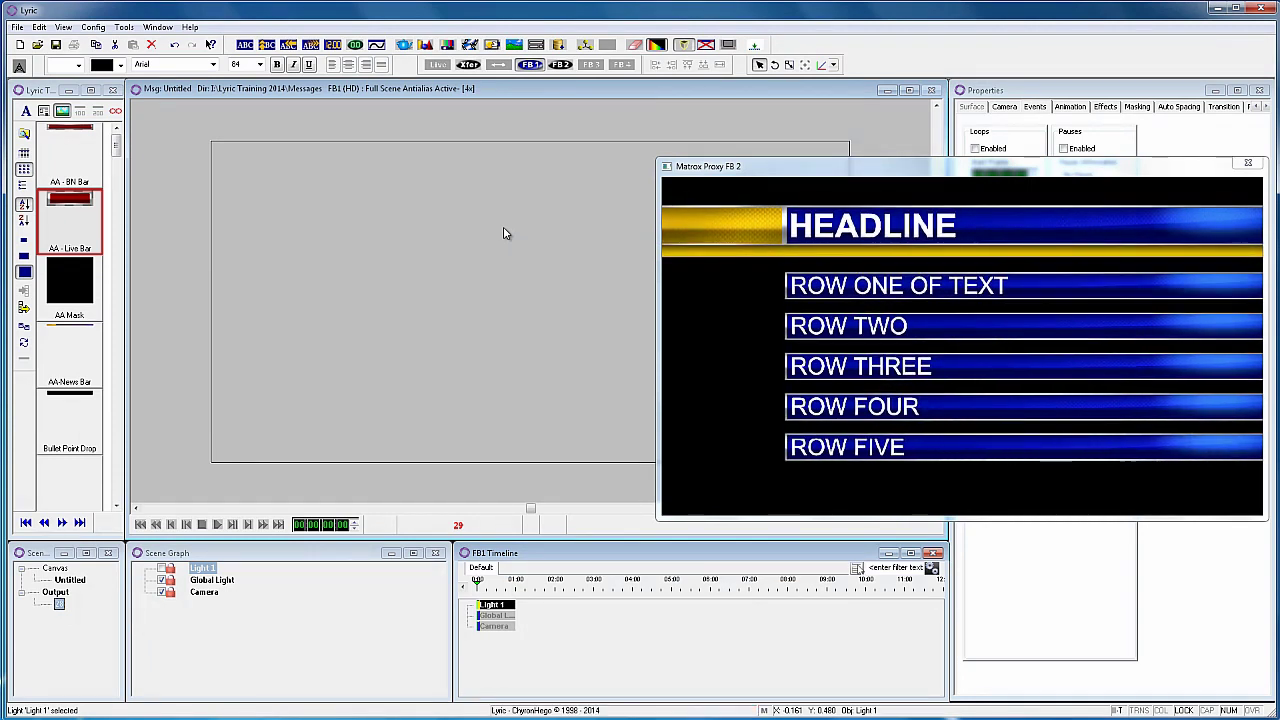
Step: Clear the output, read message 28 back onto the canvas, and empty the text of Row 4 and Row 5
key("F11")
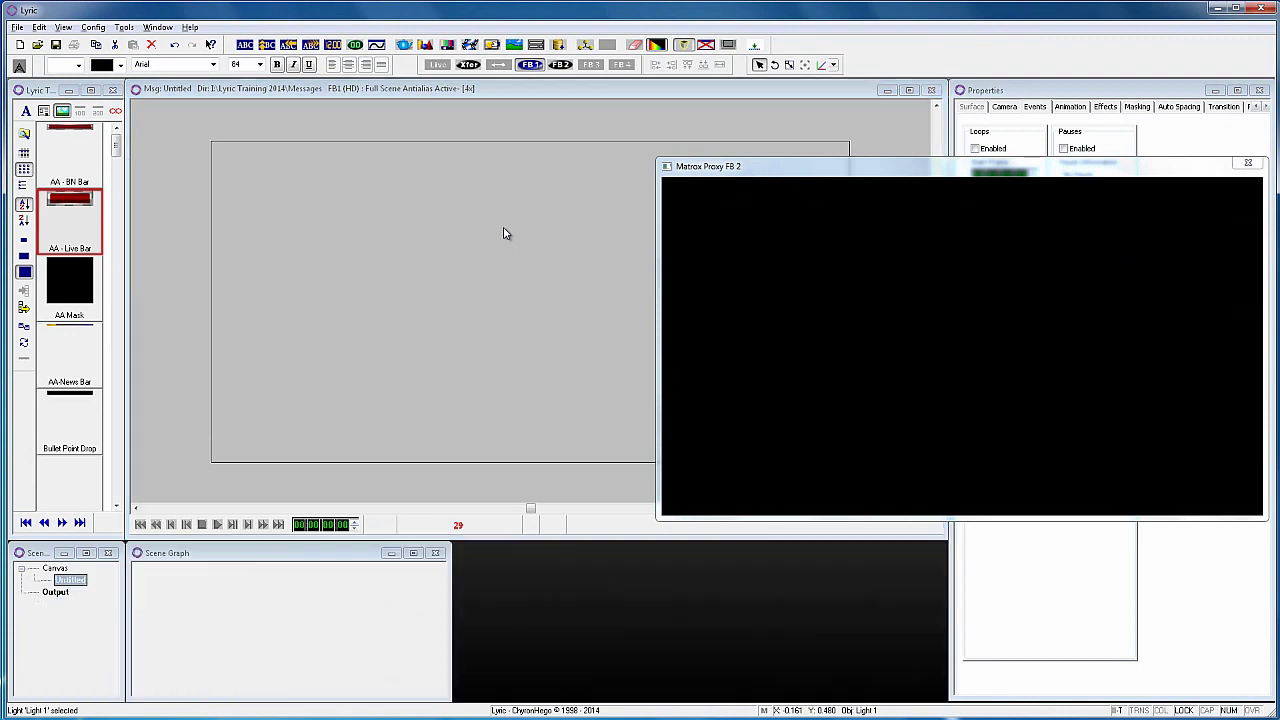
type("2")
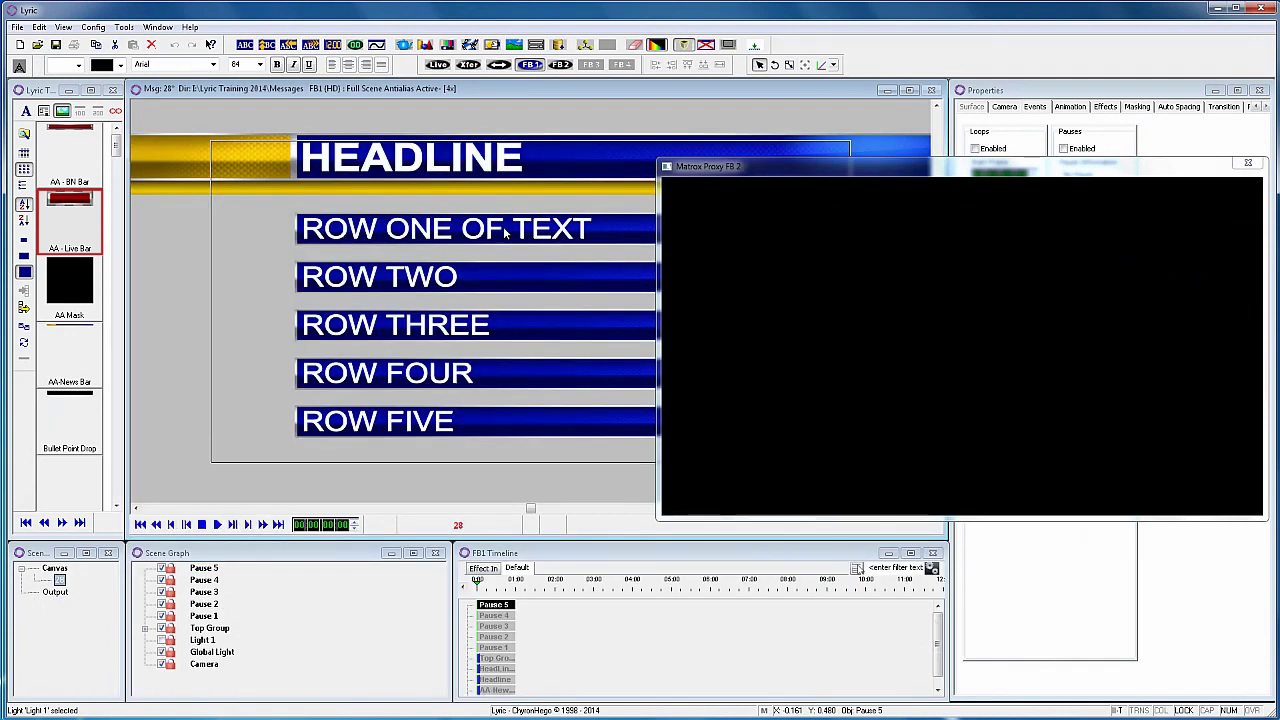
key("Tab")
key("Tab")
key("Tab")
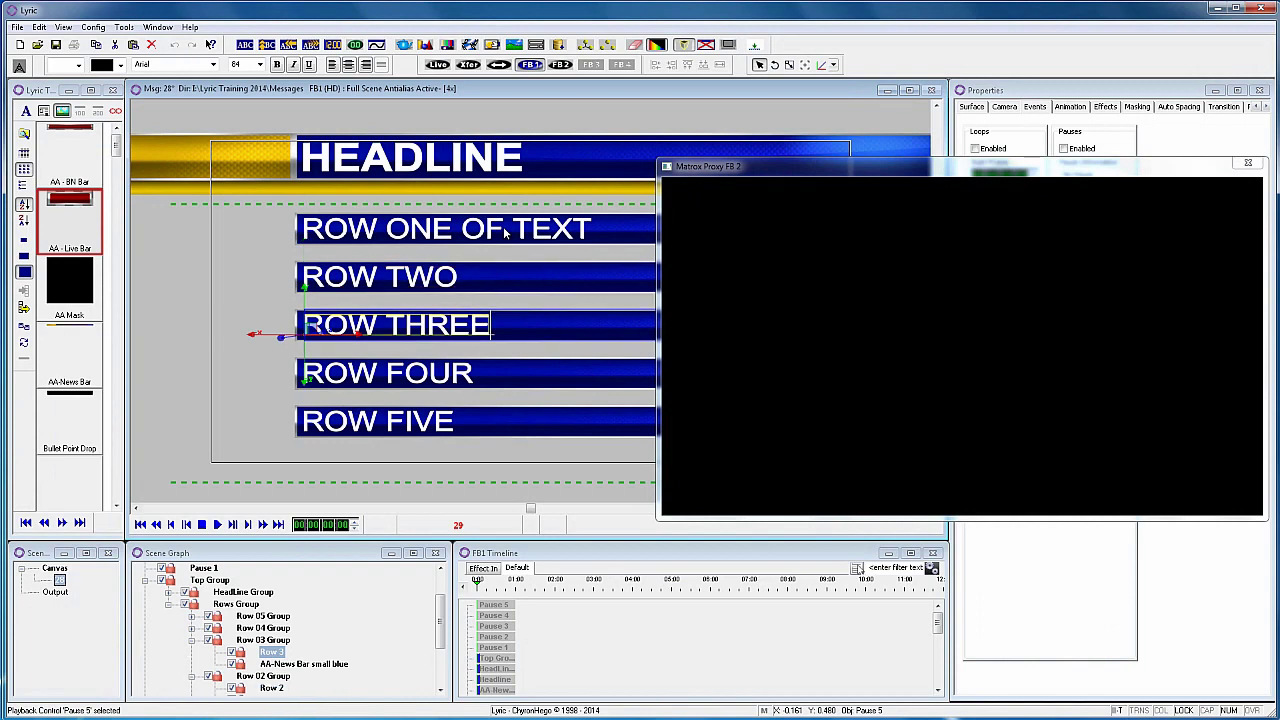
key("Tab")
key("ctrl+a")
key("Delete")
key("Tab")
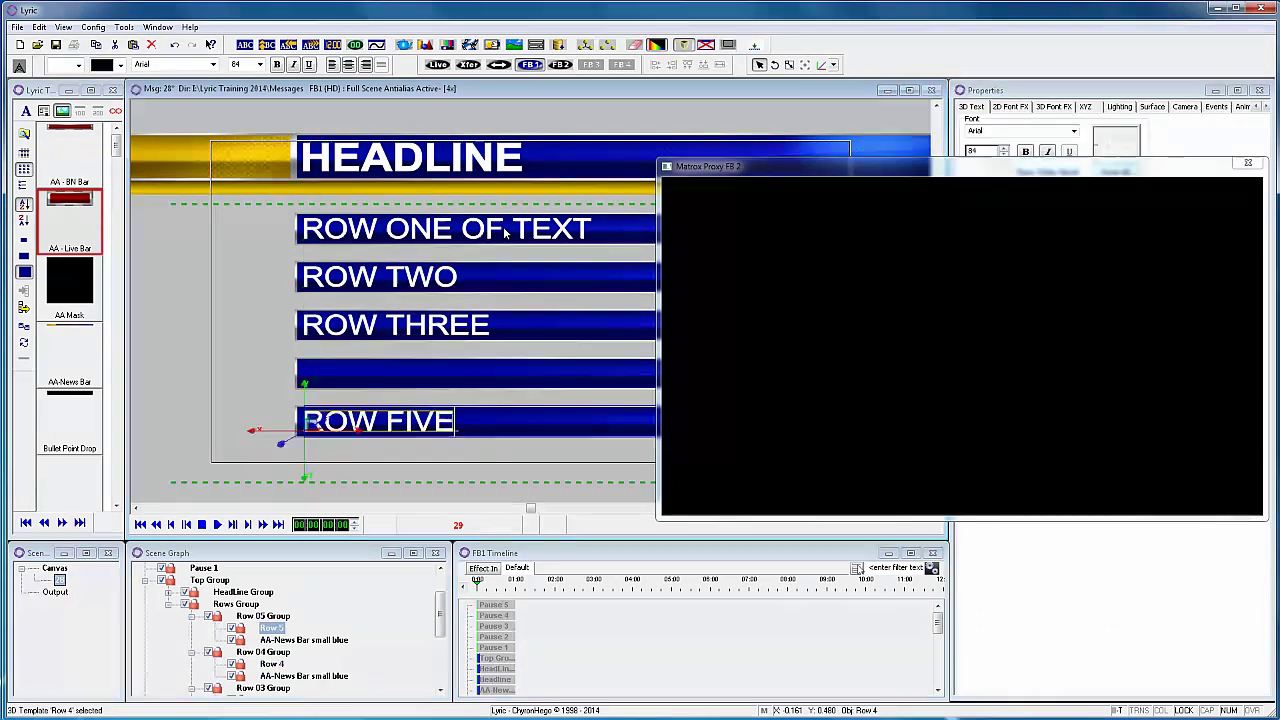
key("ctrl+a")
key("Delete")
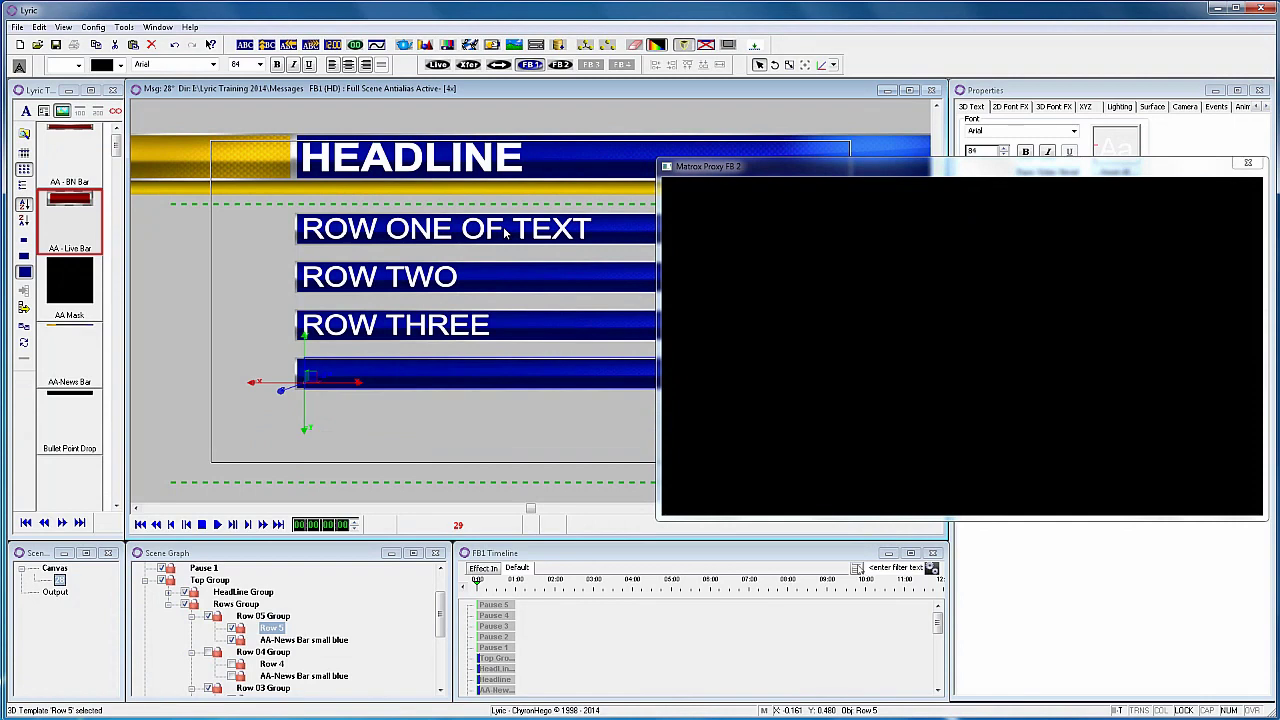
Step: Record the three-row version as message 29, read it back, and play it to the output, resuming at its pause
key("ctrl+r")
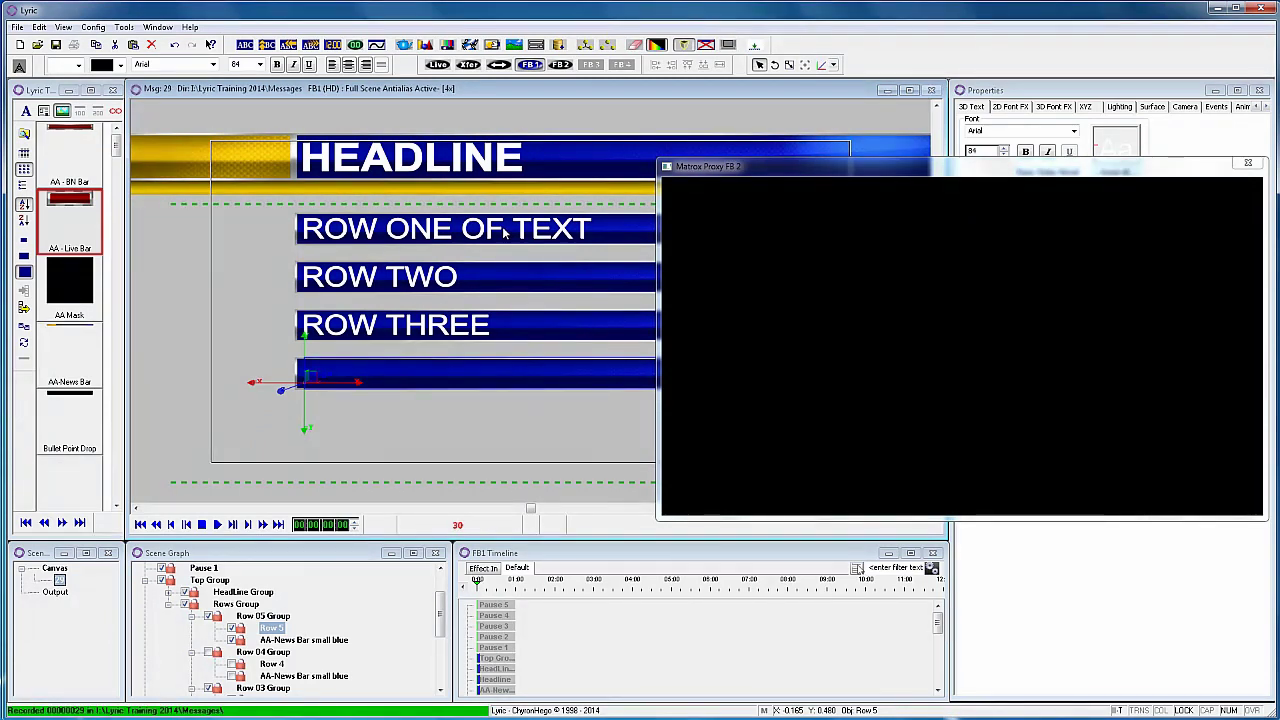
key("KP_Add")
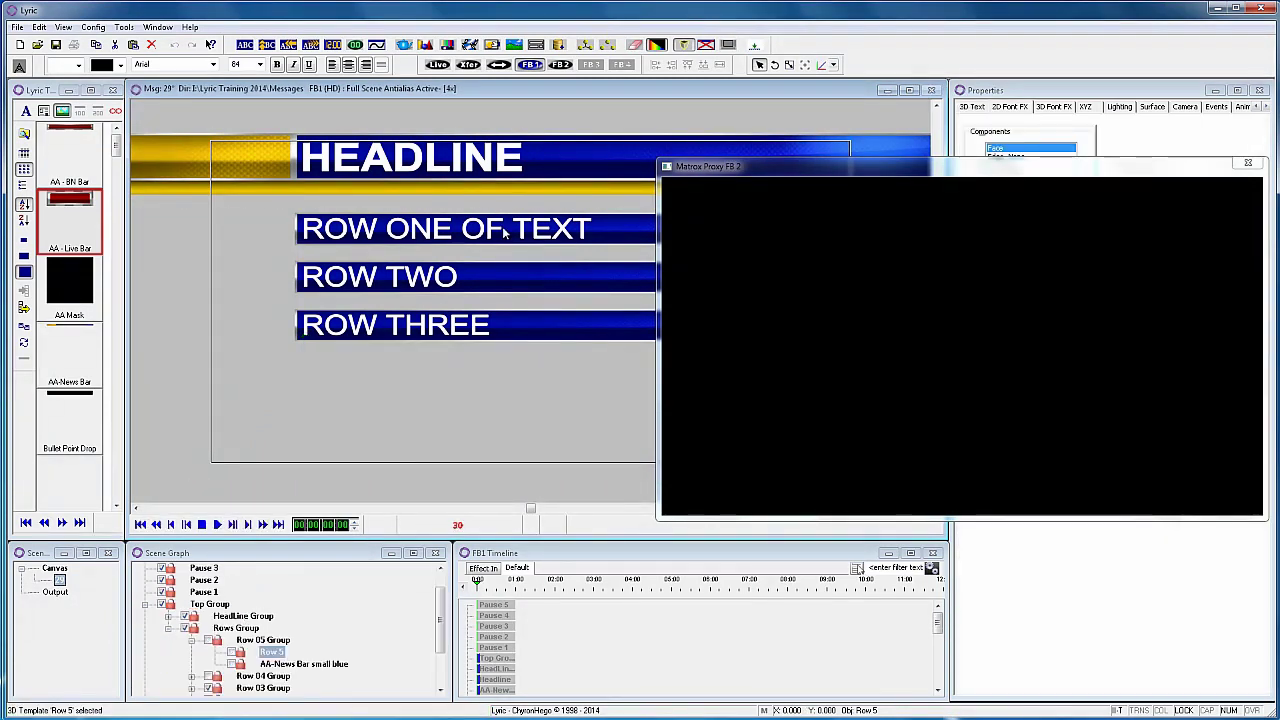
key("F12")
key("space")
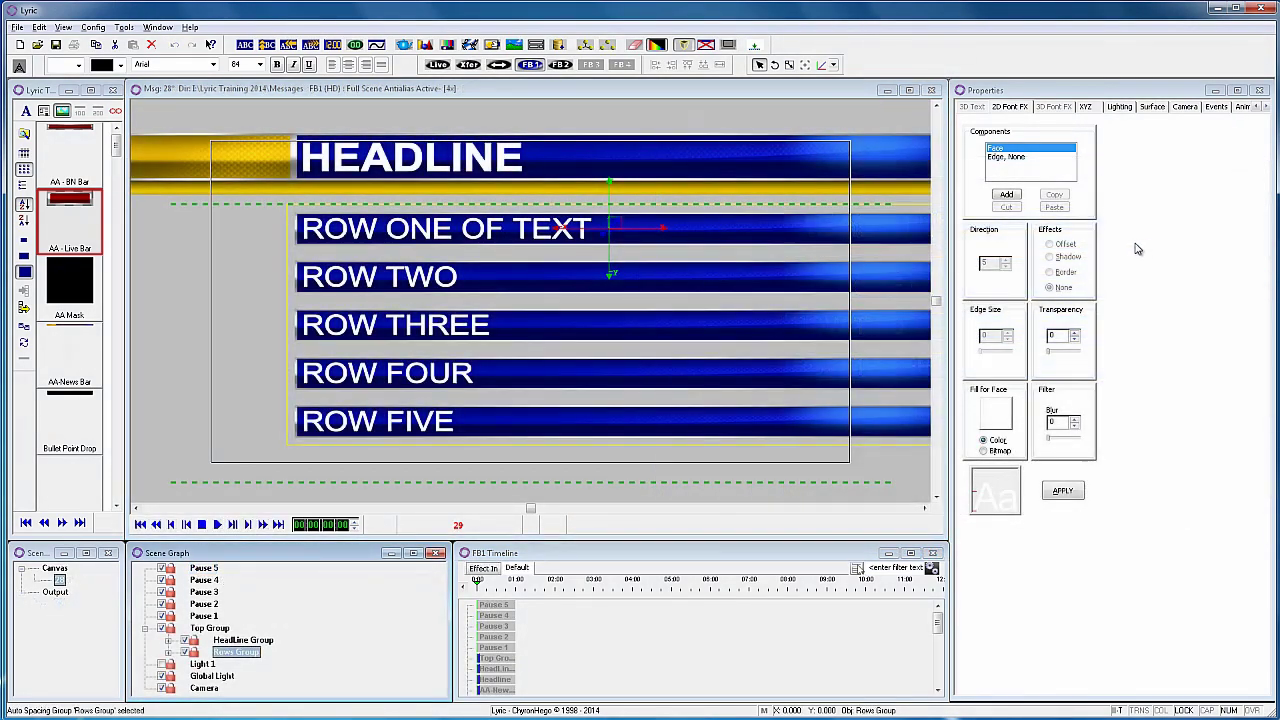
Step: Set the bottom of the Rows Group's auto spacing area to 932 pixels
right_click(1135, 248)
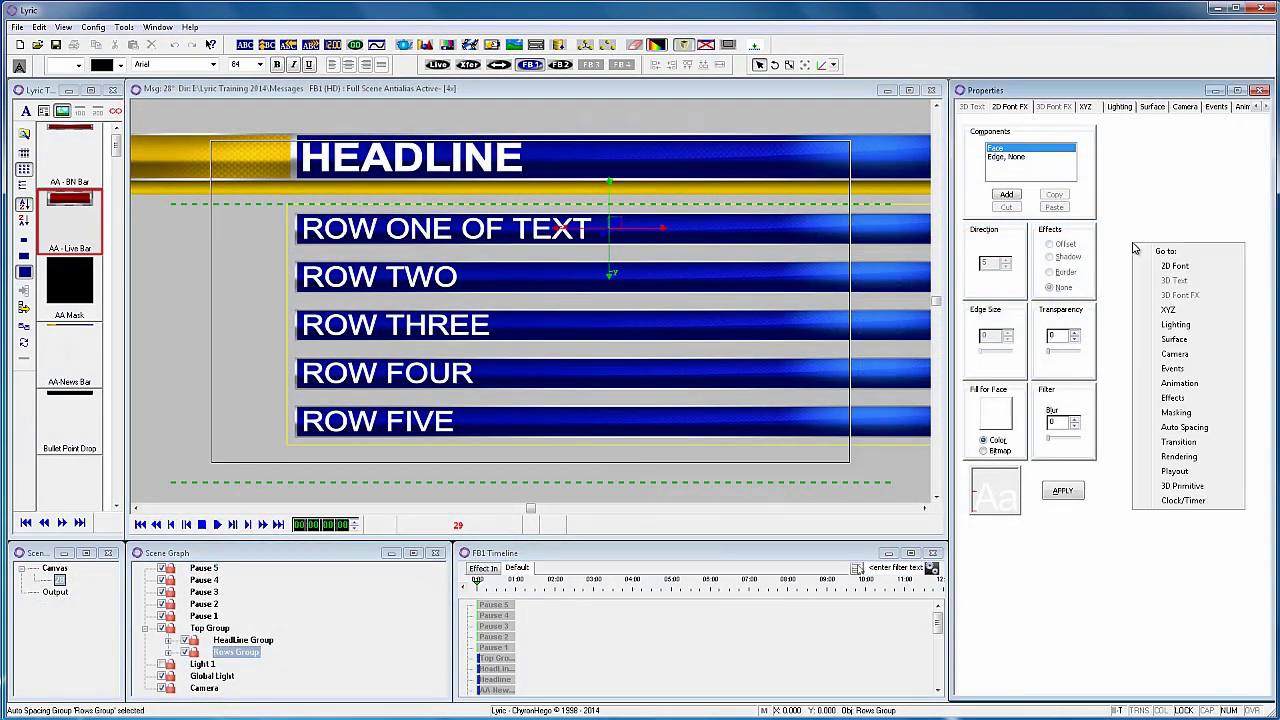
left_click(1180, 429)
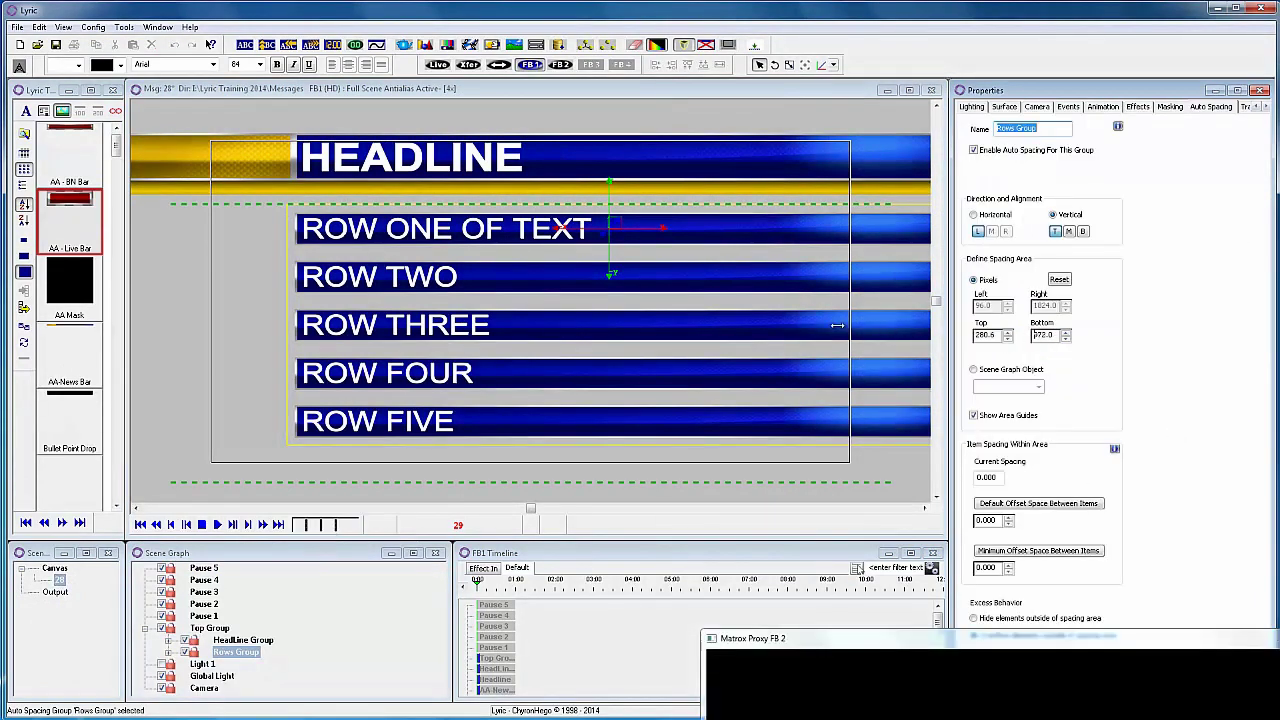
left_click_drag(837, 325, 940, 345)
left_click_drag(1041, 337, 1000, 338)
Step: Set the Rows Group's default offset space between items to 0.200 and the minimum offset space to 0.020
left_click(1010, 523)
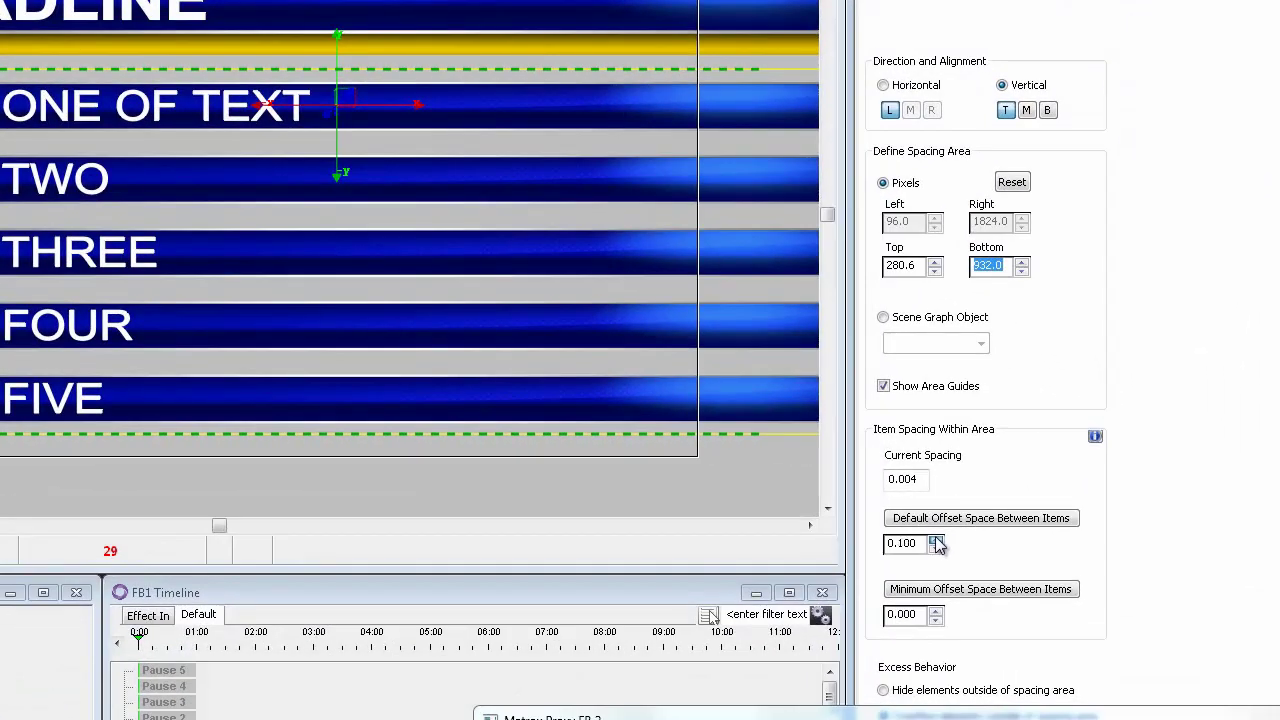
left_click(936, 540)
left_click(936, 540)
left_click(936, 540)
left_click(937, 620)
left_click(936, 611)
left_click(936, 611)
left_click(936, 611)
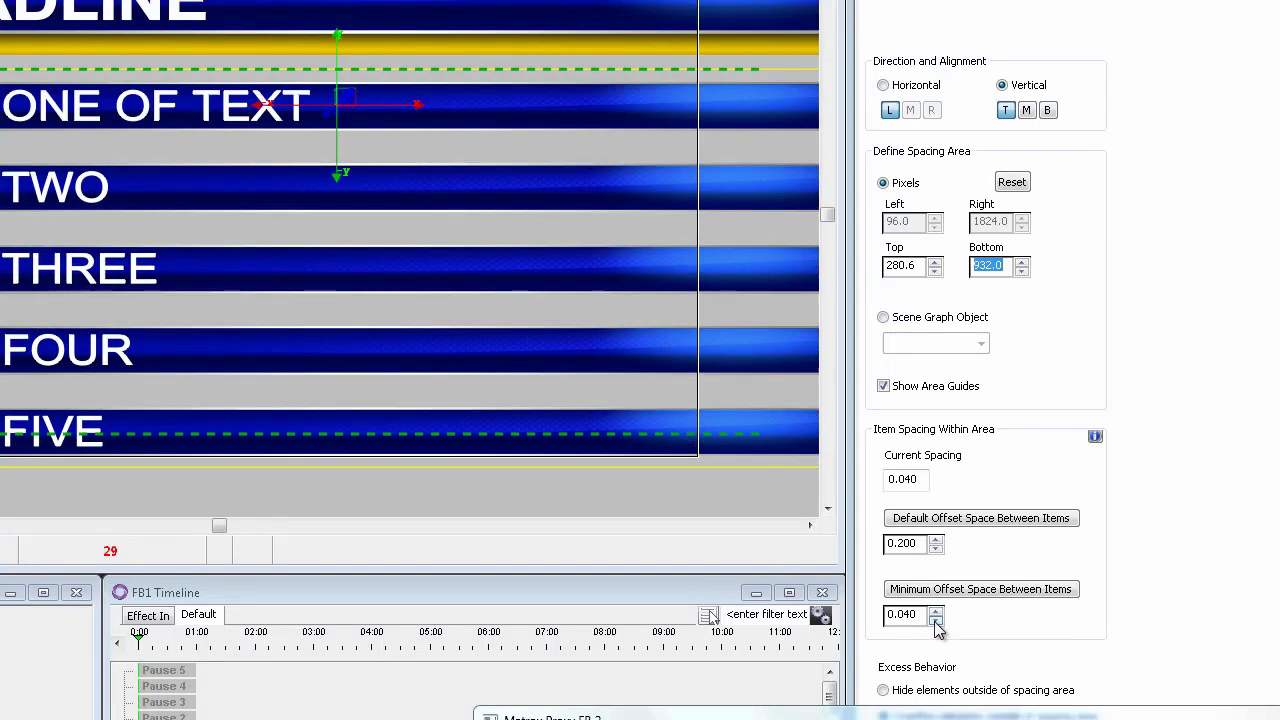
left_click(936, 619)
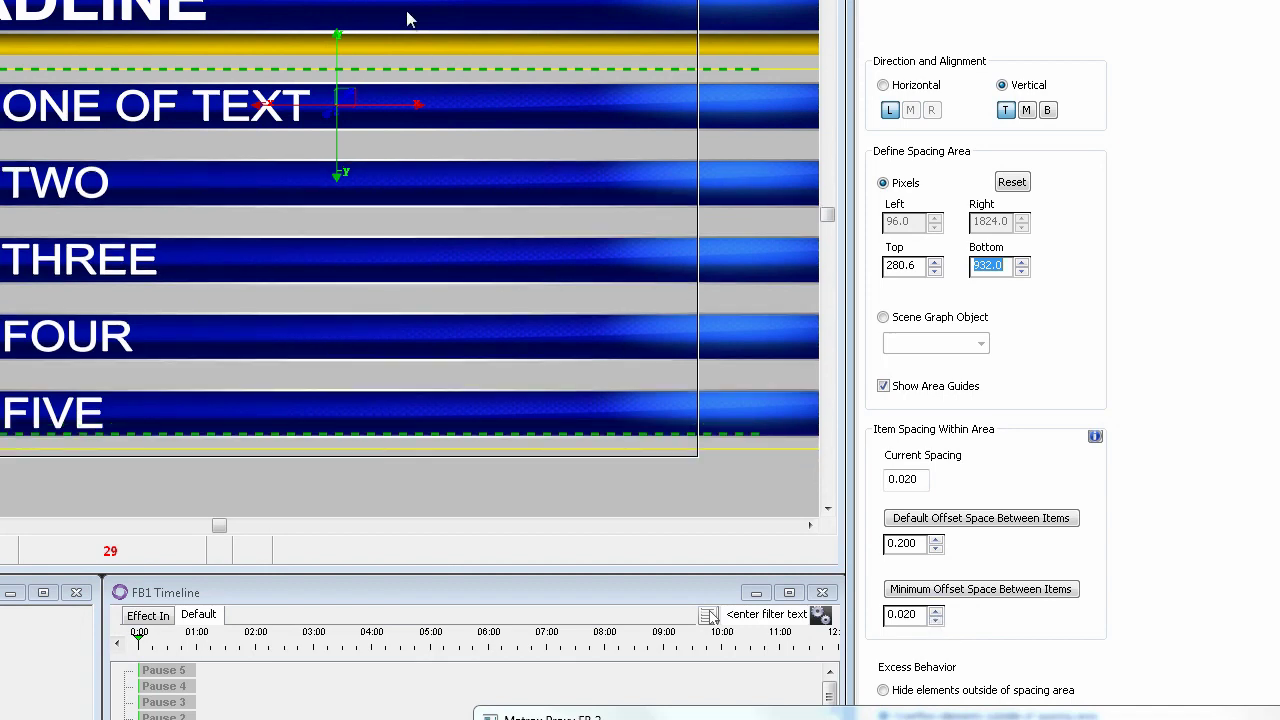
Step: Record the respaced five-row headline graphic as message 29
left_click(500, 4)
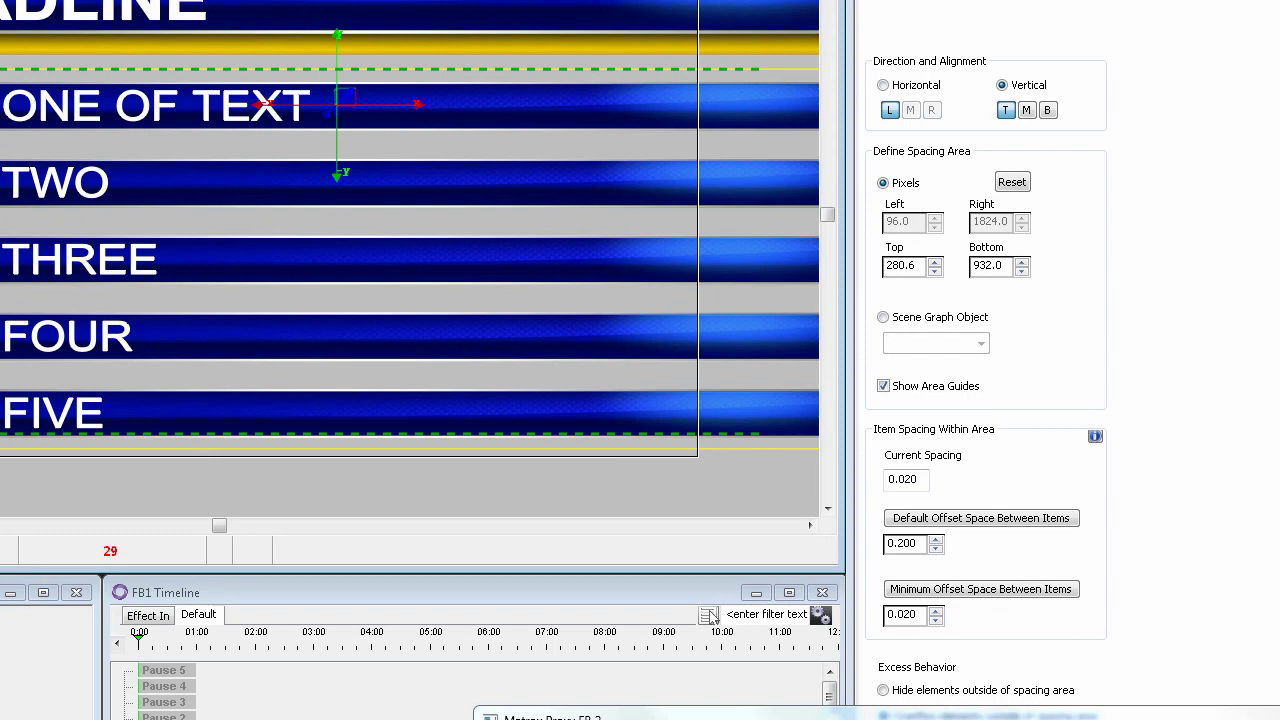
key("ctrl+s")
key("Return")
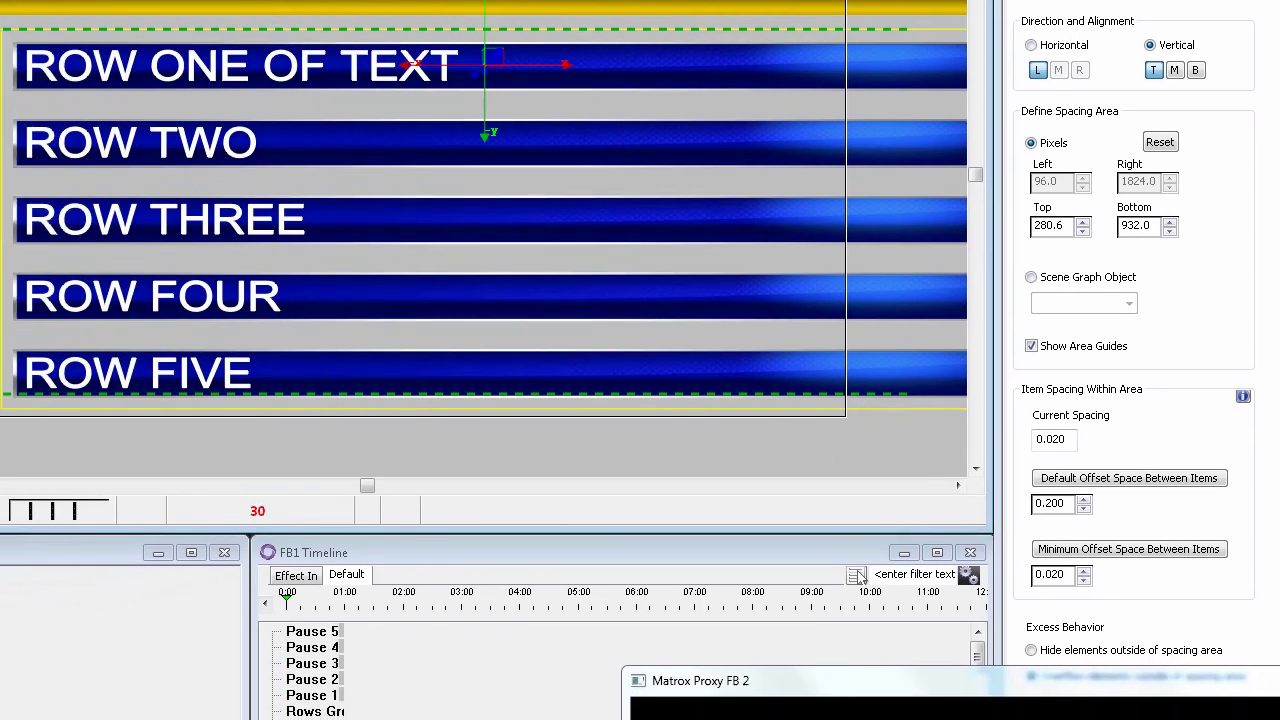
Step: Copy the Effect In transition to a new transition named Update In
left_click(398, 553)
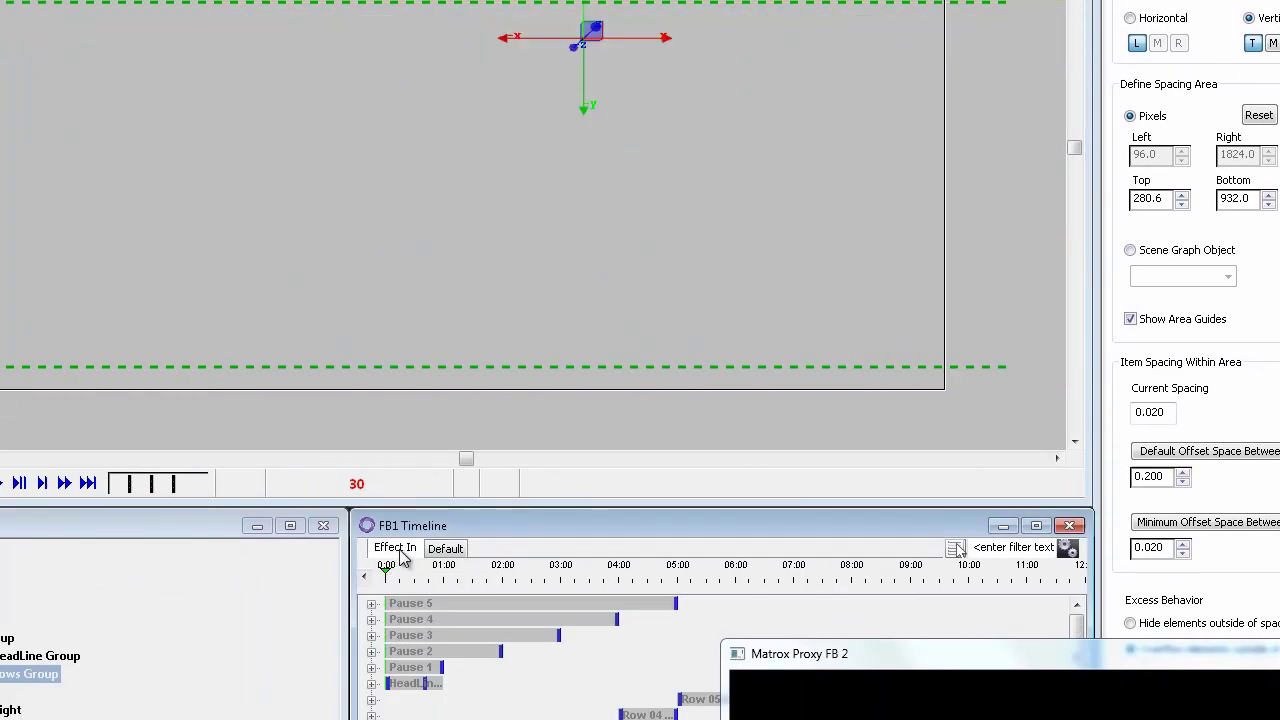
right_click(406, 557)
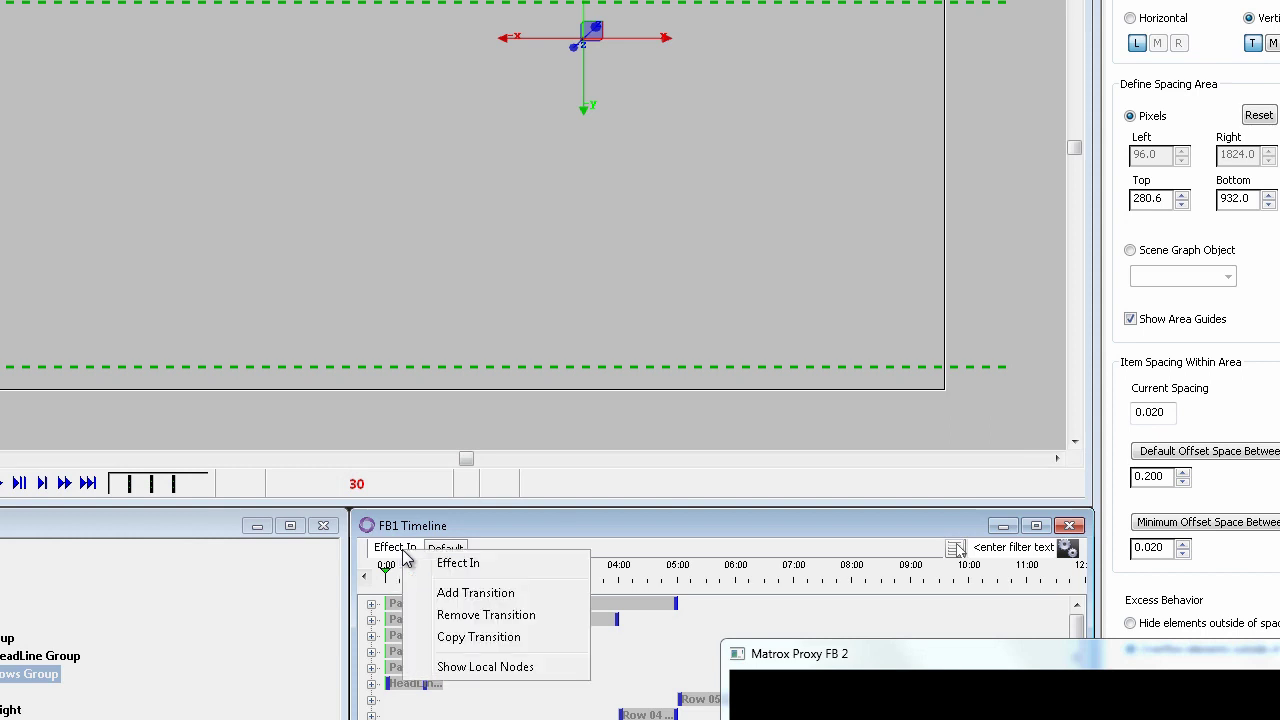
left_click(487, 640)
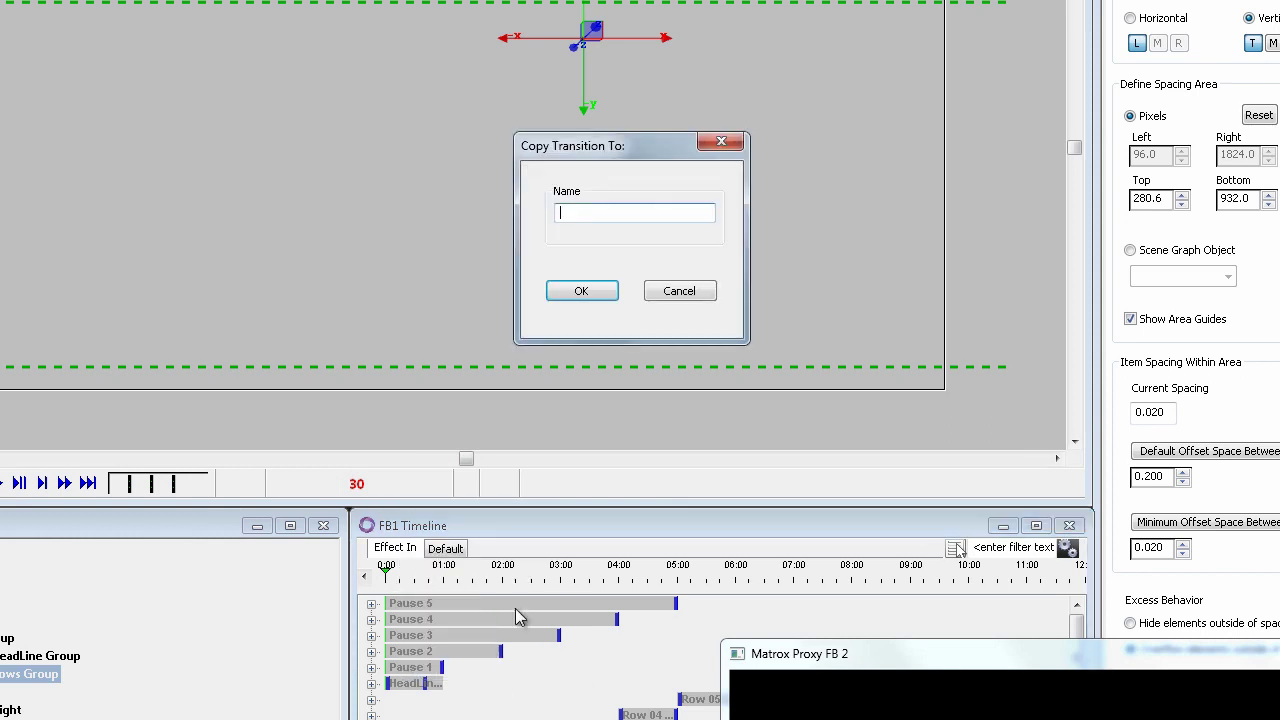
left_click(612, 217)
left_click(588, 292)
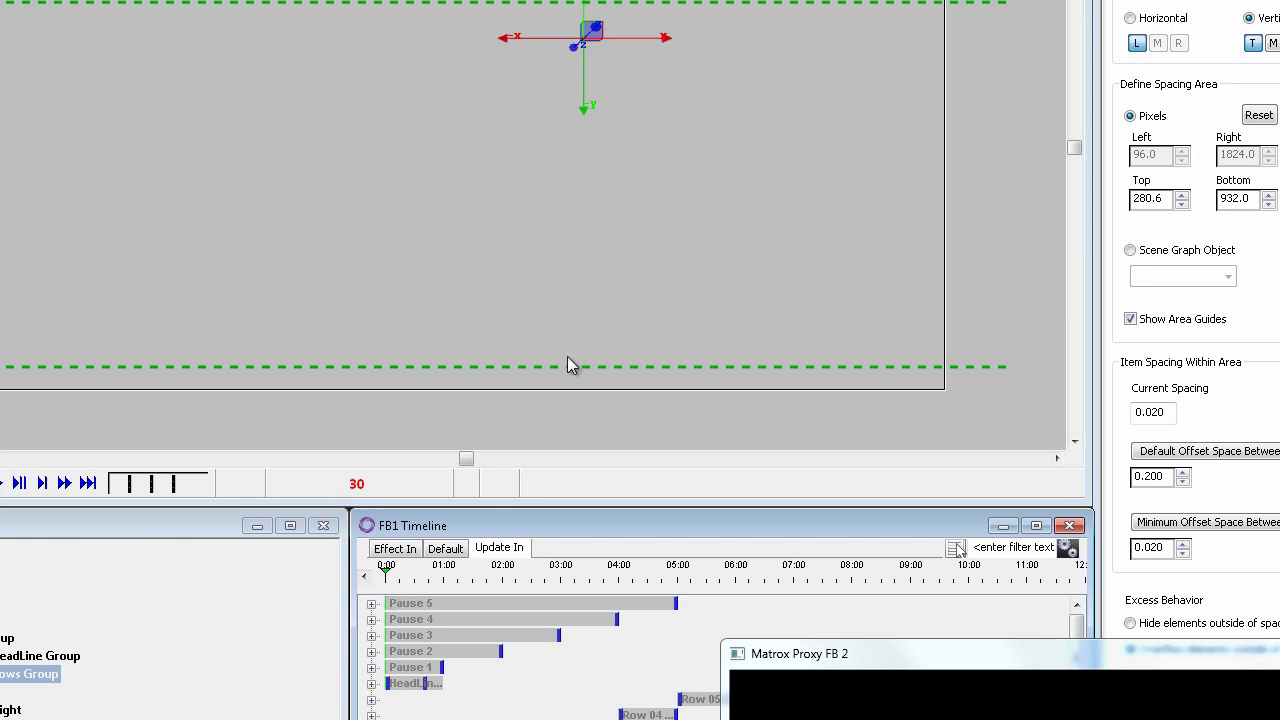
Step: Remove the HeadLine Group from the Update In transition
left_click(418, 683)
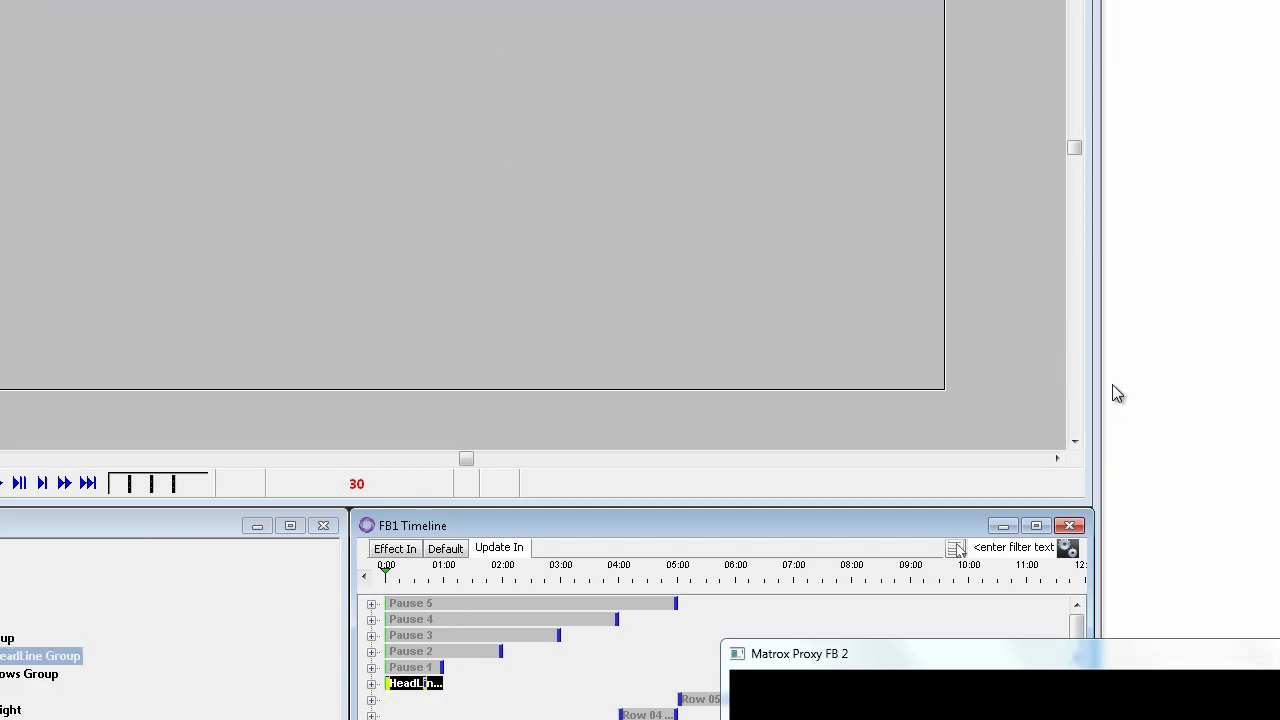
right_click(1155, 251)
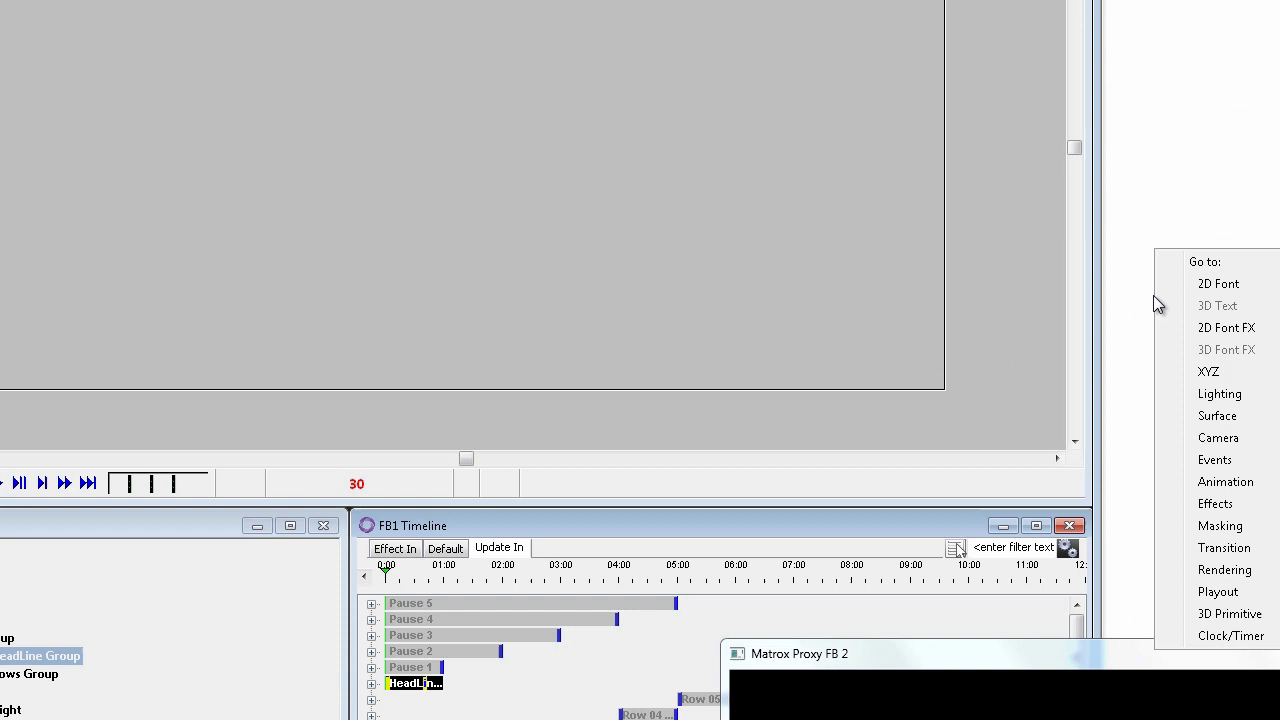
left_click(1222, 549)
left_click(1235, 511)
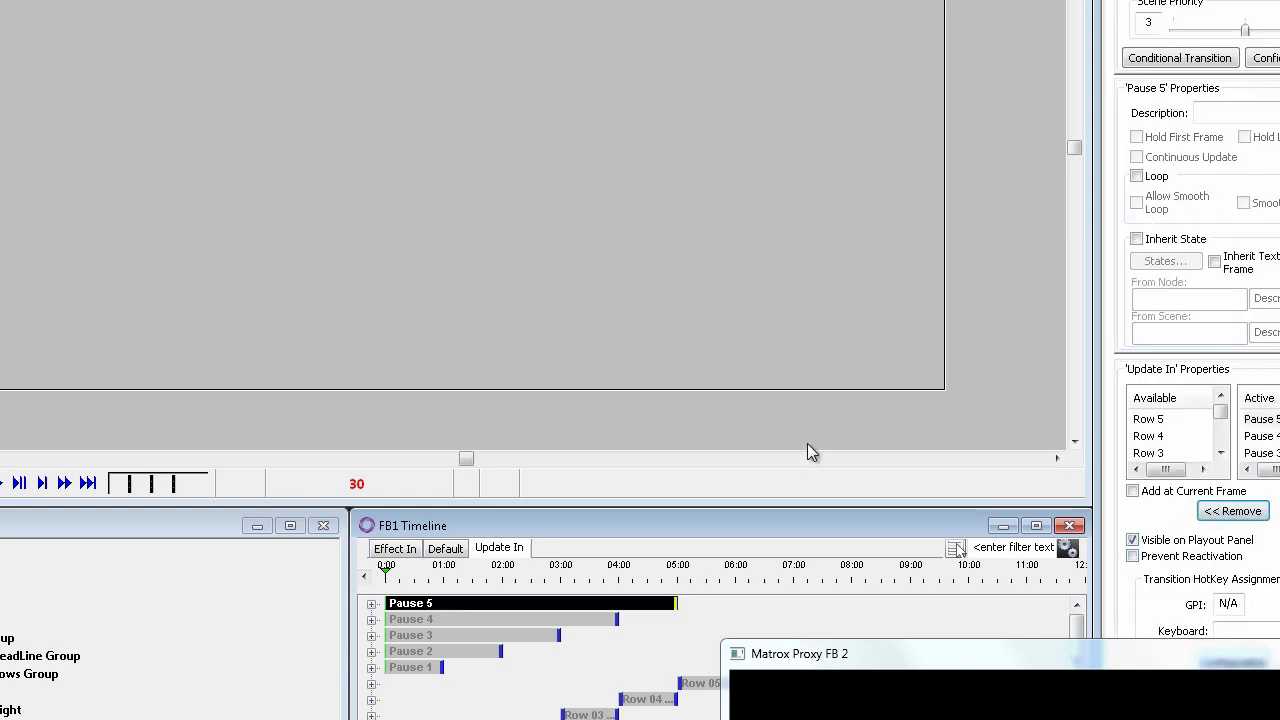
Step: Add an Update Out transition containing only the selected Rows Group
left_click(447, 552)
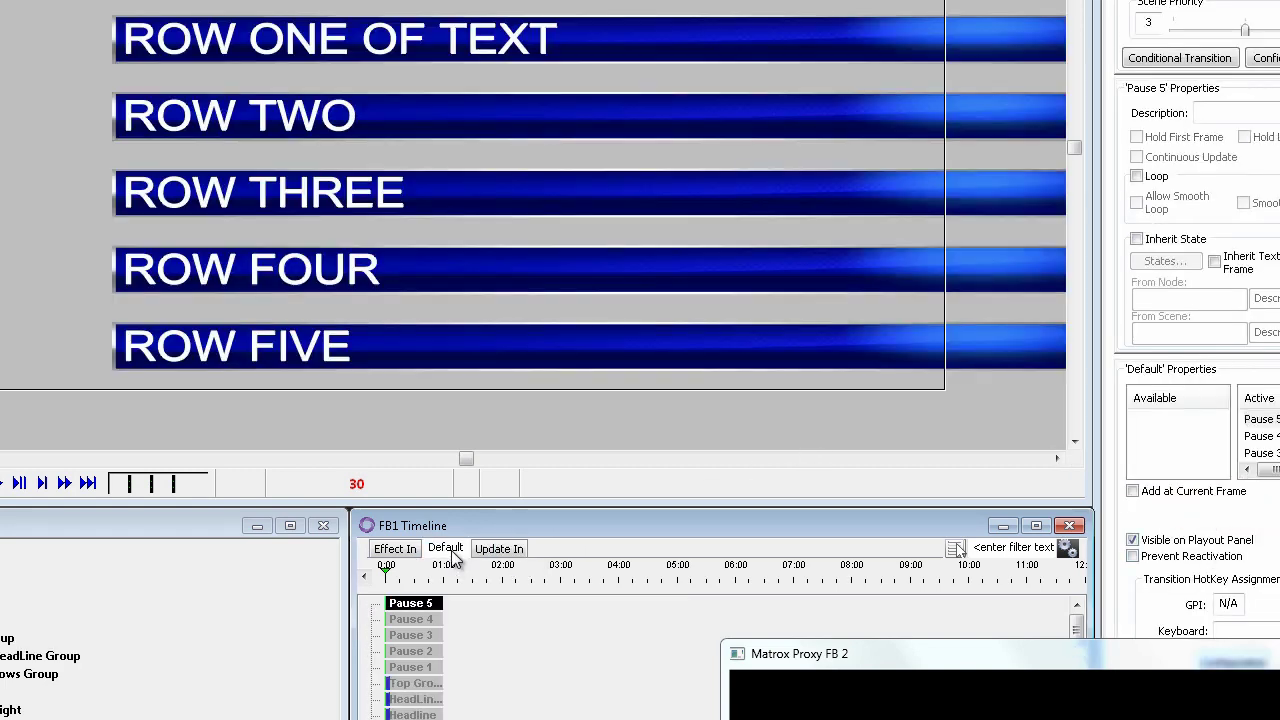
left_click(36, 674)
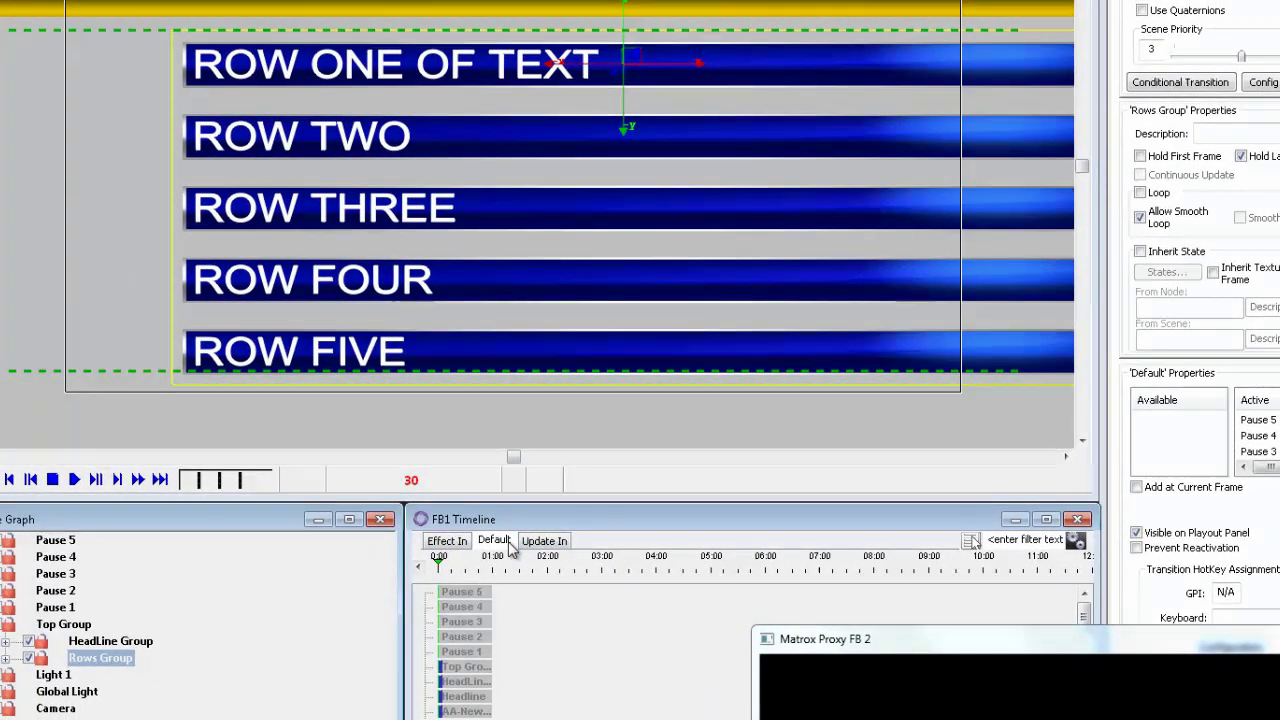
right_click(510, 548)
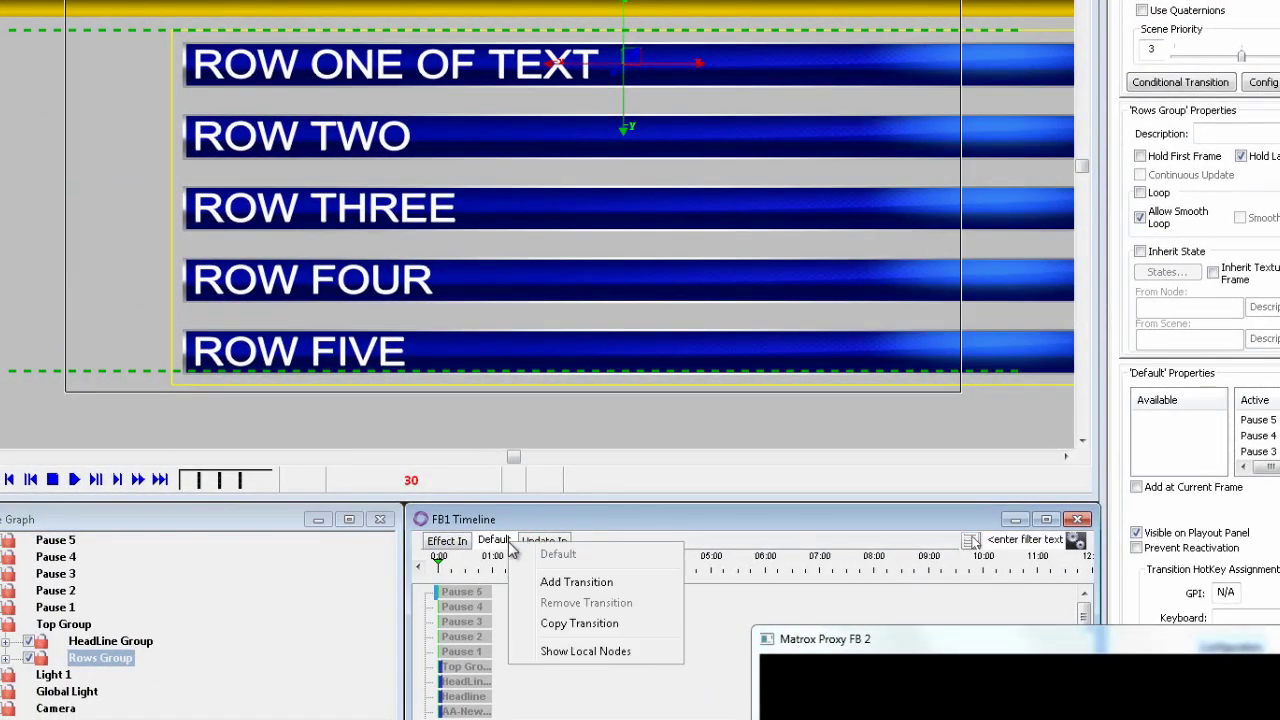
left_click(571, 580)
left_click(737, 200)
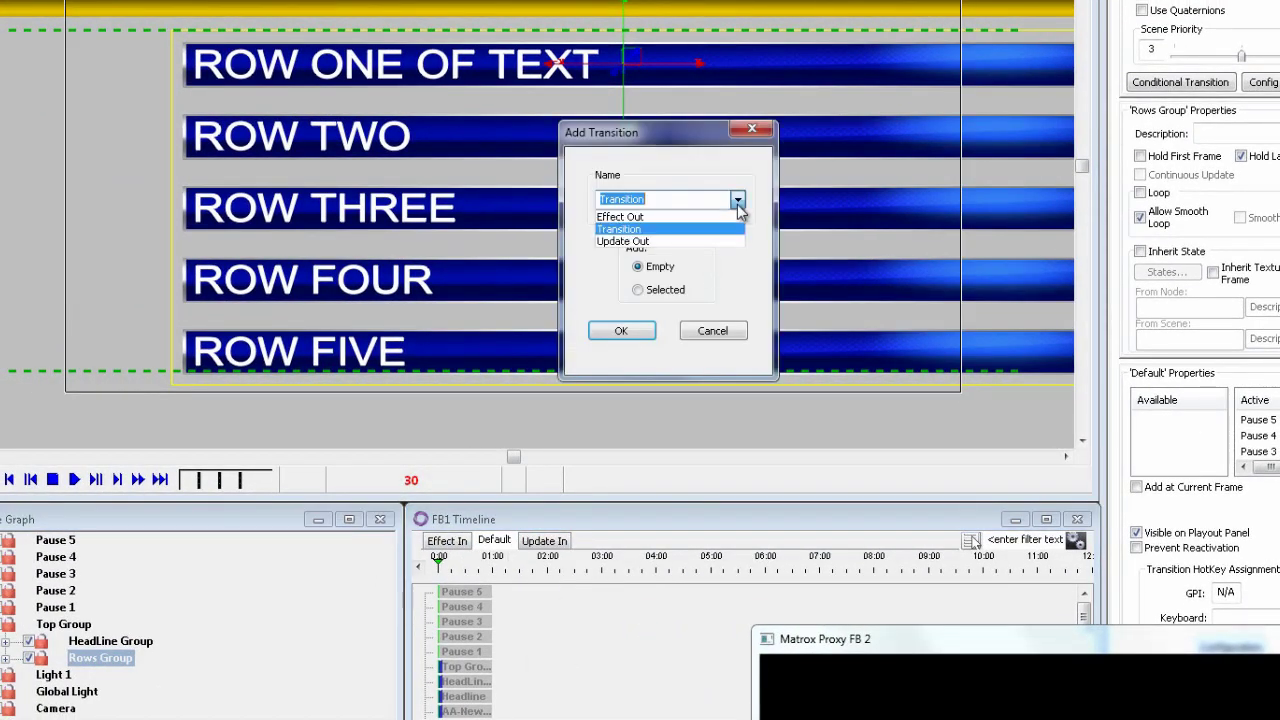
left_click(675, 242)
left_click(660, 292)
left_click(638, 332)
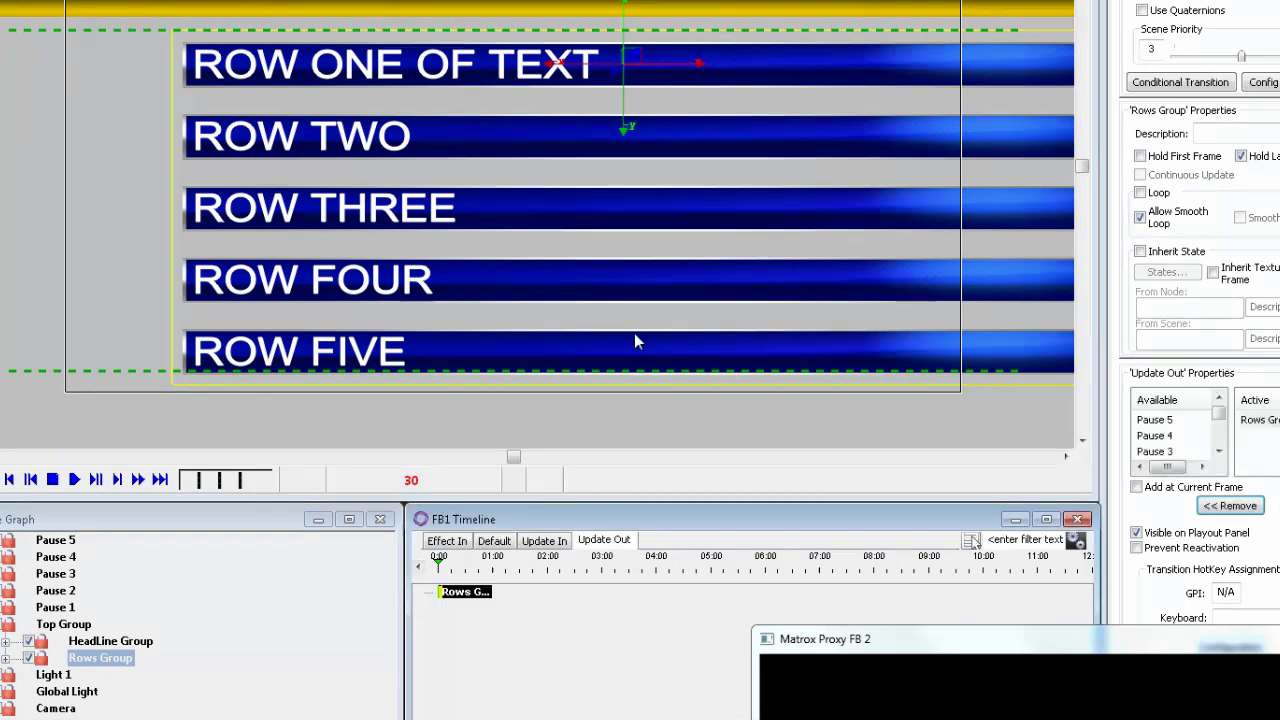
Step: Set the Rows Group's alpha to 0 at time 0:20 of the Update Out transition
left_click_drag(446, 573, 479, 577)
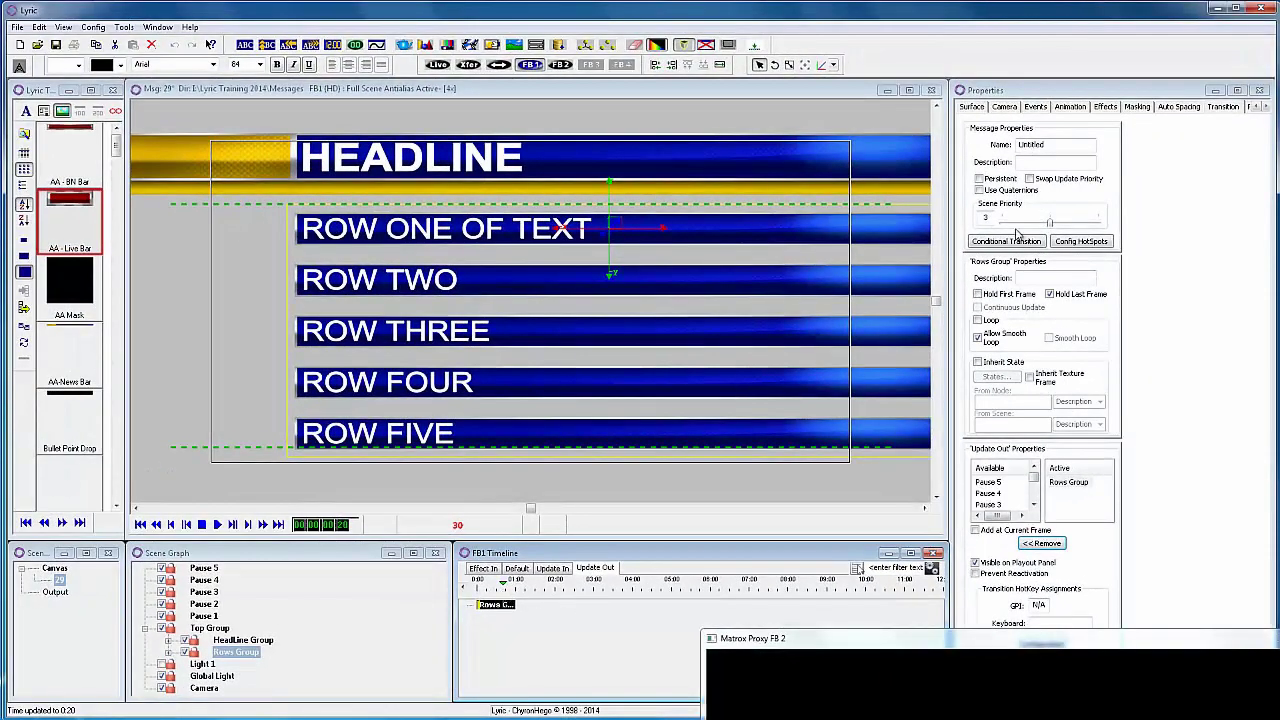
left_click(980, 108)
type("0")
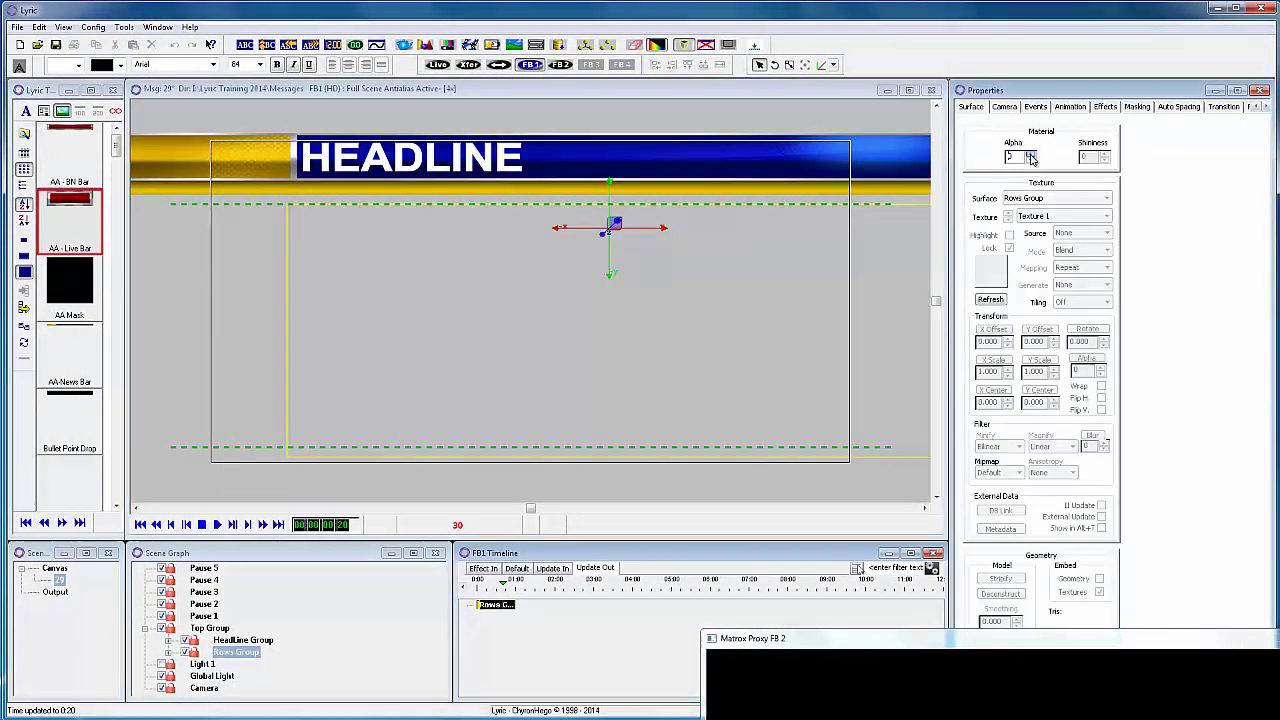
Step: Record the graphic with its update transitions as message 30 and bring the output preview window fully into view
left_click(562, 95)
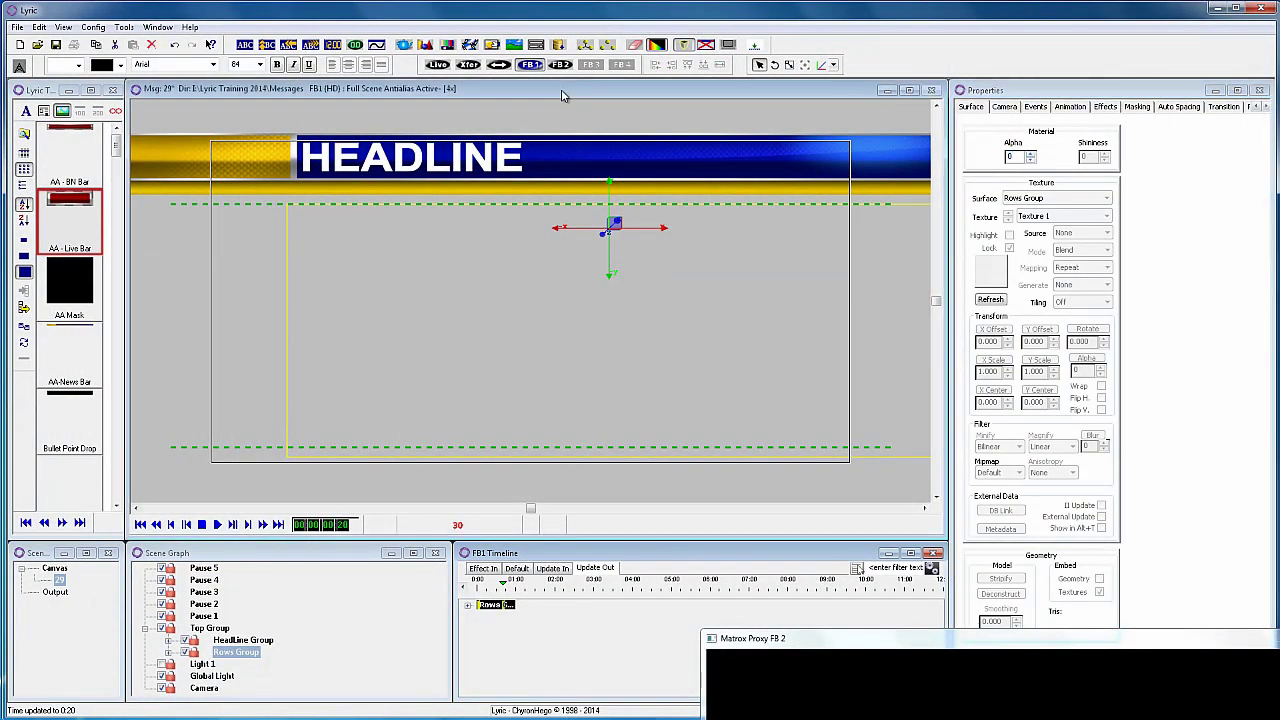
key("ctrl+s")
key("Return")
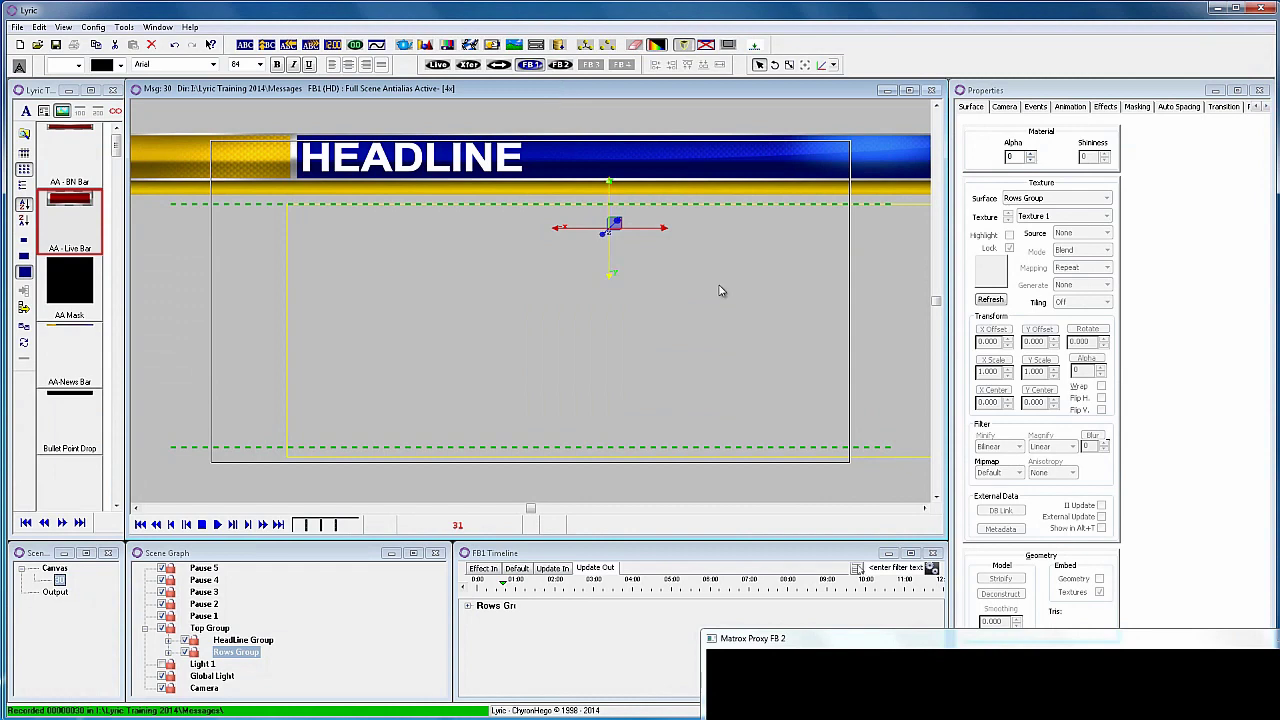
left_click_drag(955, 630, 918, 348)
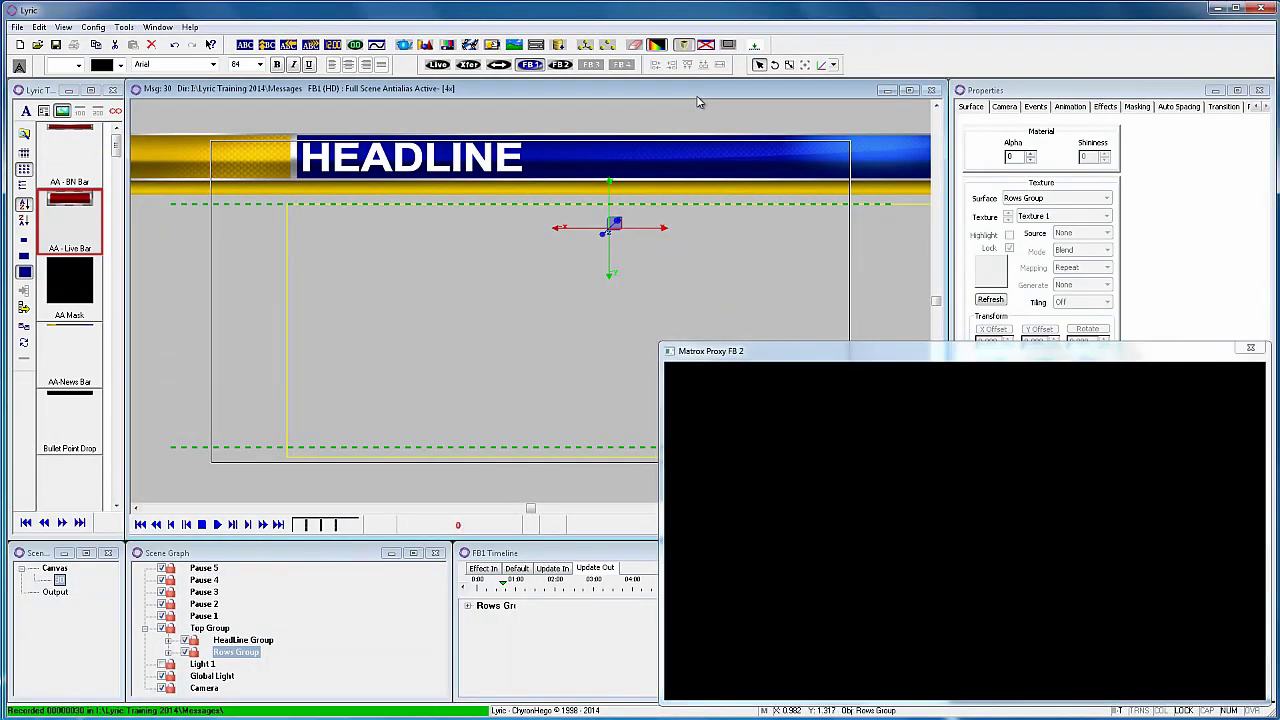
Step: Play message 30 to the output until all five rows have animated in
type("30")
key("Return")
key("F12")
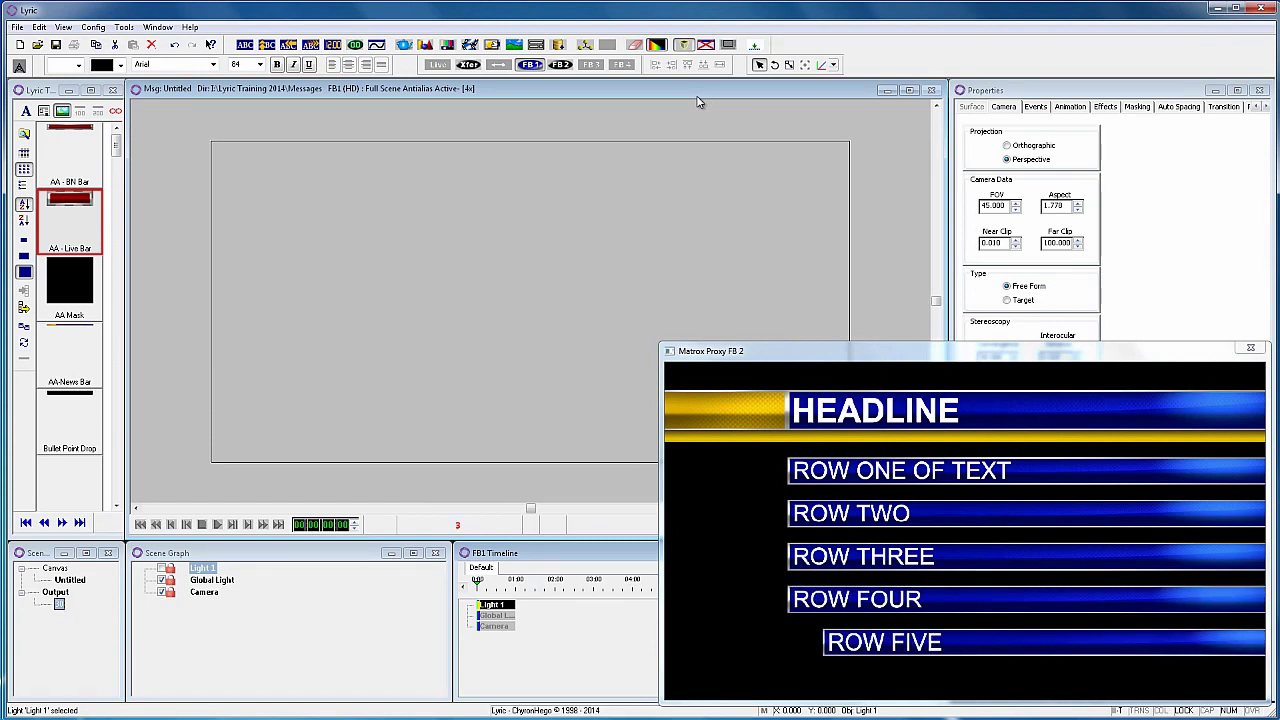
Step: Recall message 30 and clear the text of Row 4 and Row 5
key("KP_Subtract")
key("Tab")
key("Tab")
key("Tab")
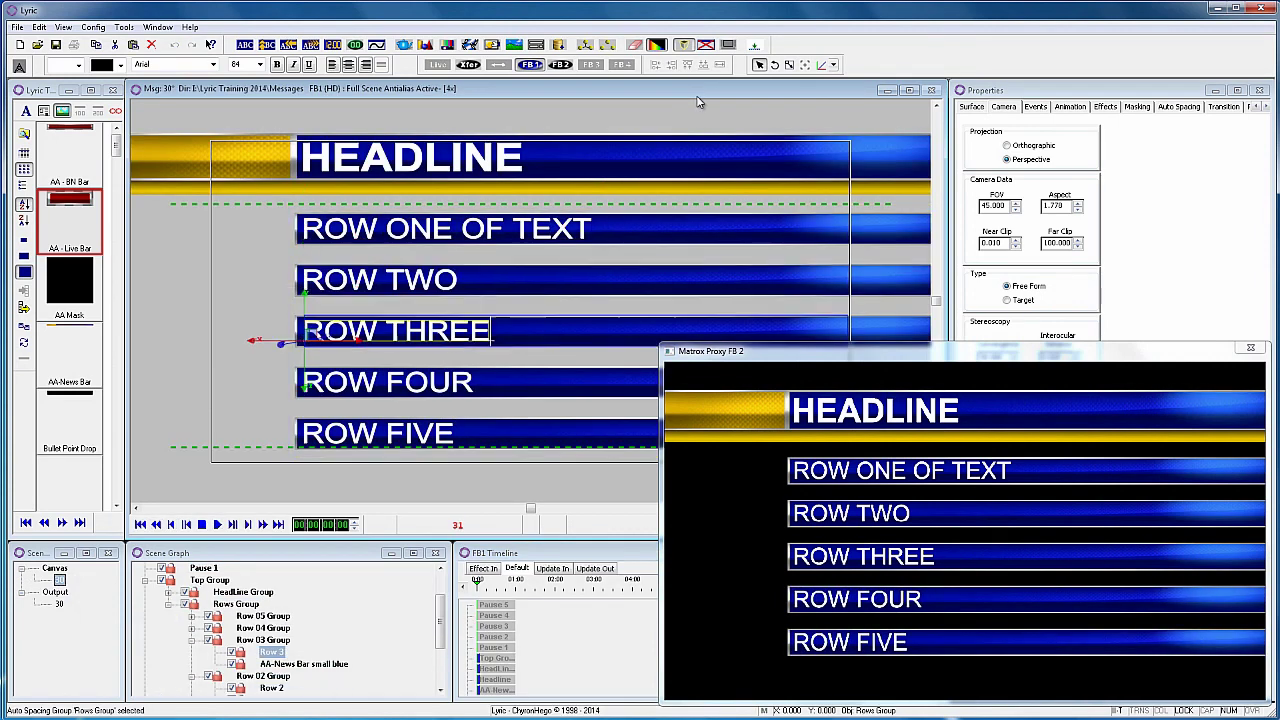
key("Tab")
key("Delete")
key("Tab")
key("Delete")
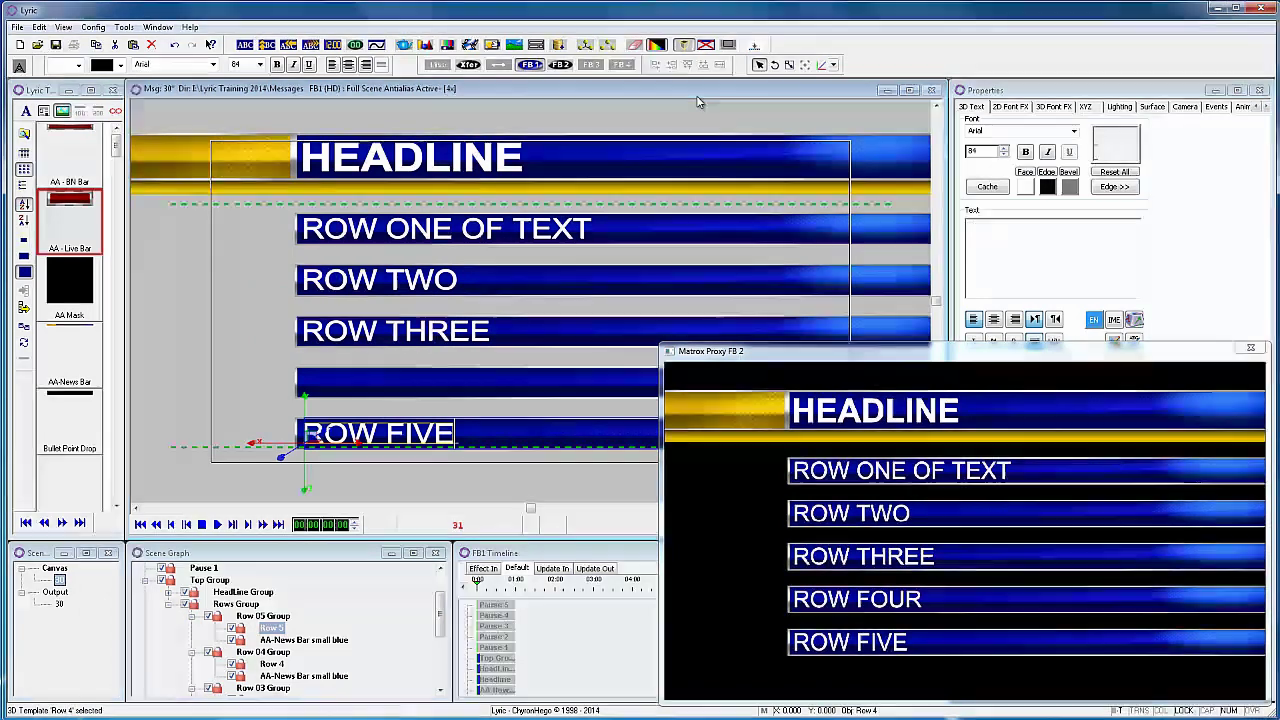
Step: Record the three-row version as message 31 and recall it onto the canvas
key("KP_Multiply")
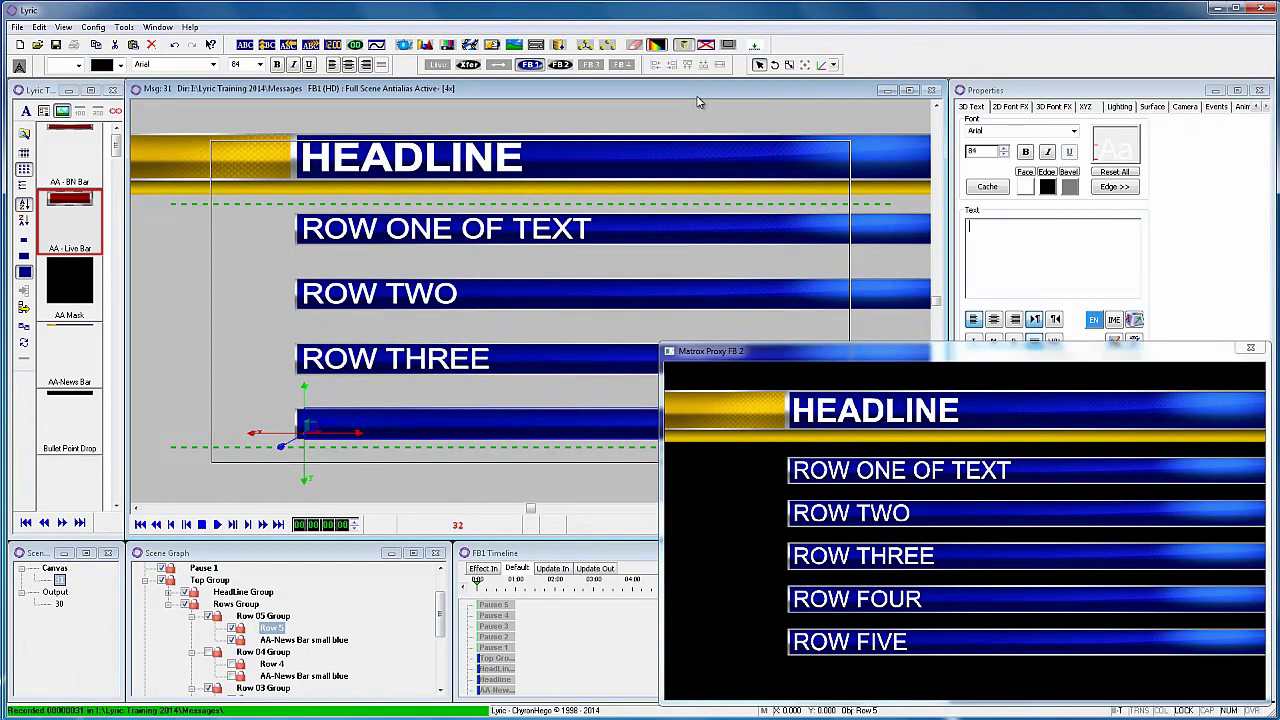
key("KP_Add")
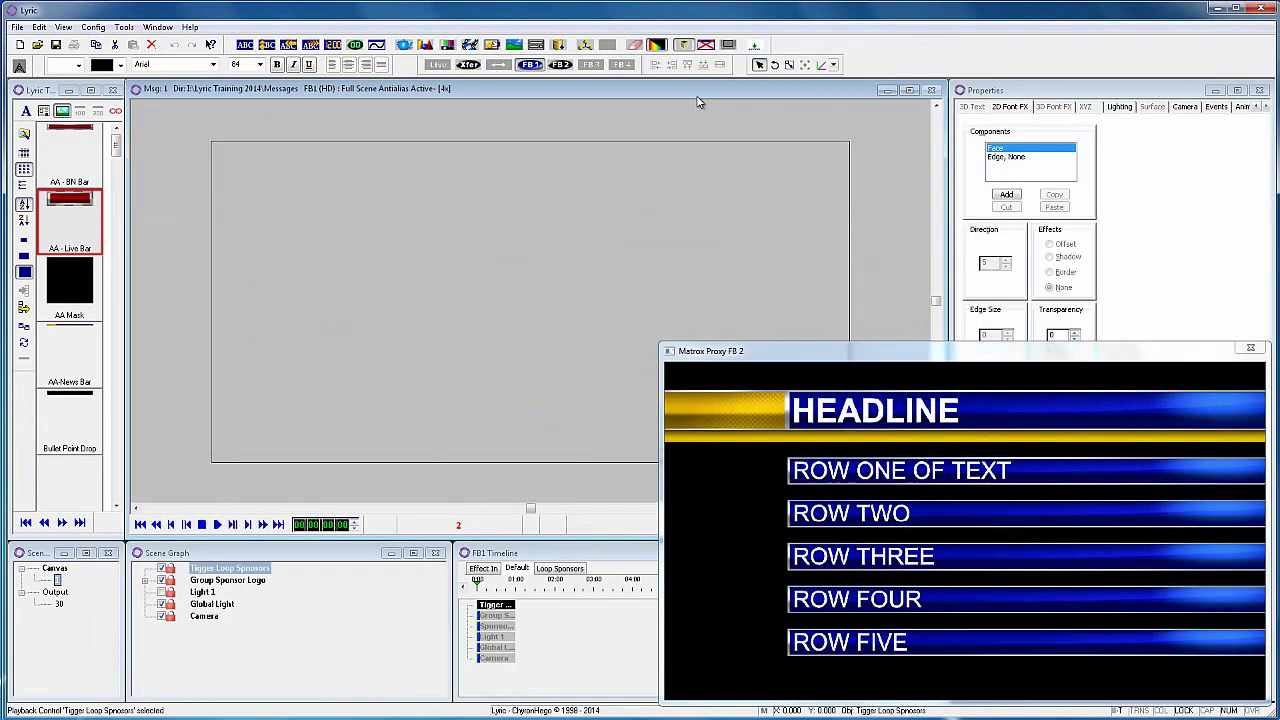
type("31")
key("KP_Add")
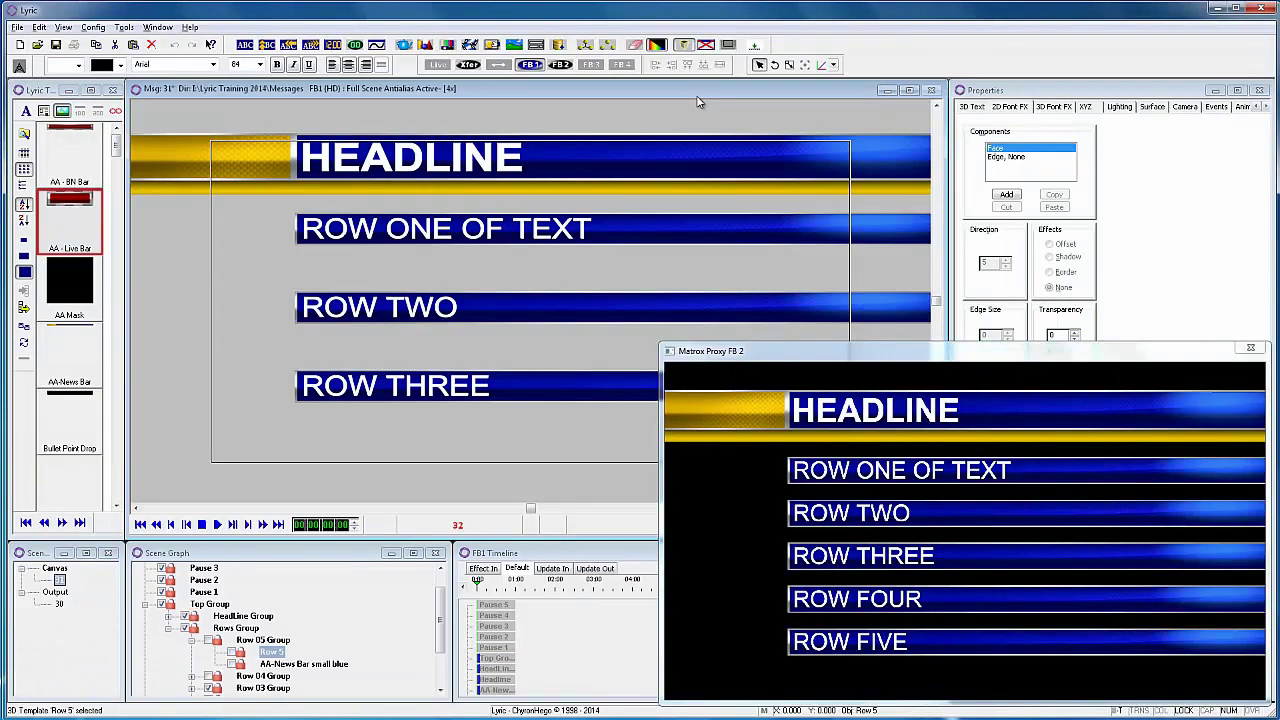
Step: Play message 31 over message 30 on the output, advancing through its row pauses
key("KP_Enter")
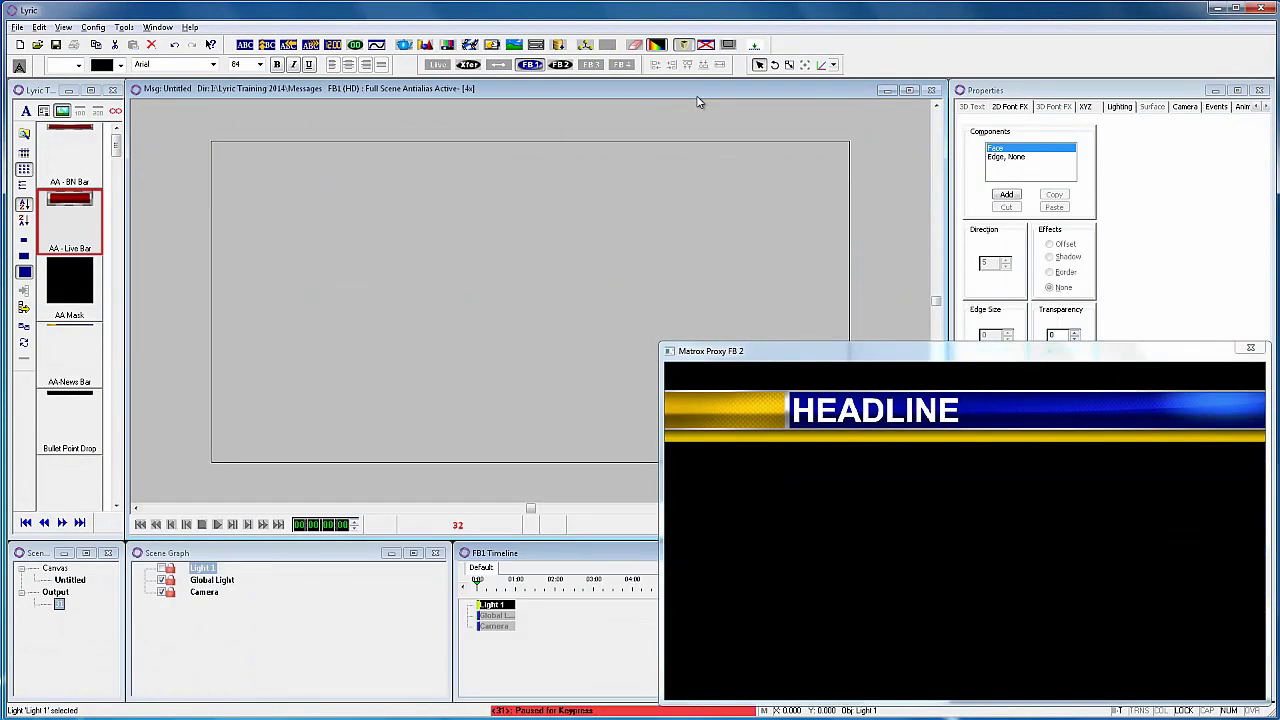
key("KP_Enter")
key("KP_Enter")
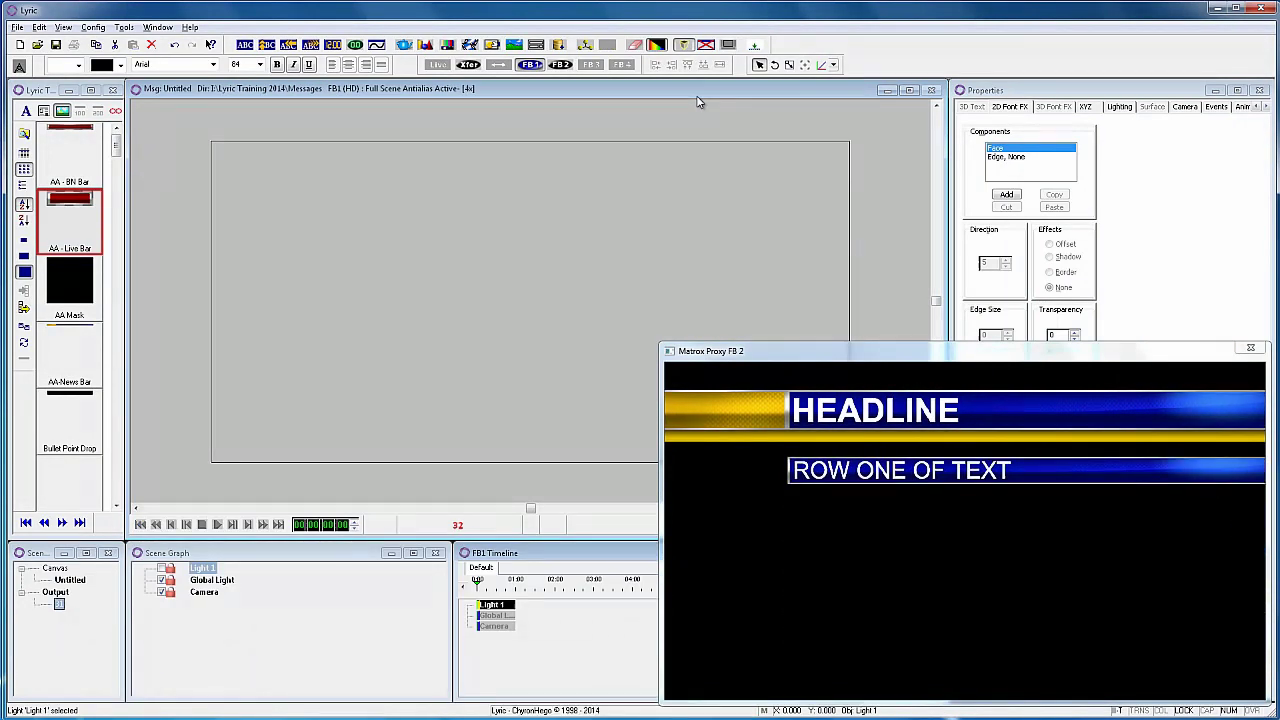
key("KP_Enter")
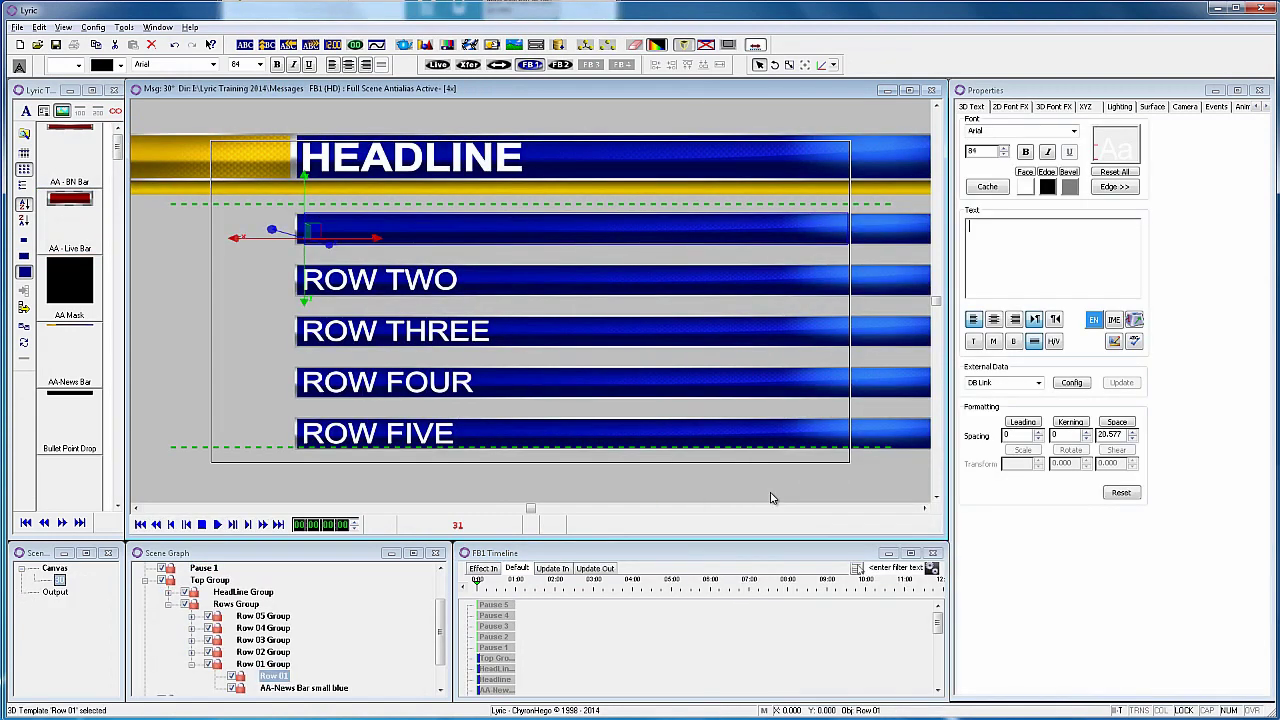
Step: Clear the Row 3 text in message 30 to test the spacing with the first row also empty
key("Tab")
key("Tab")
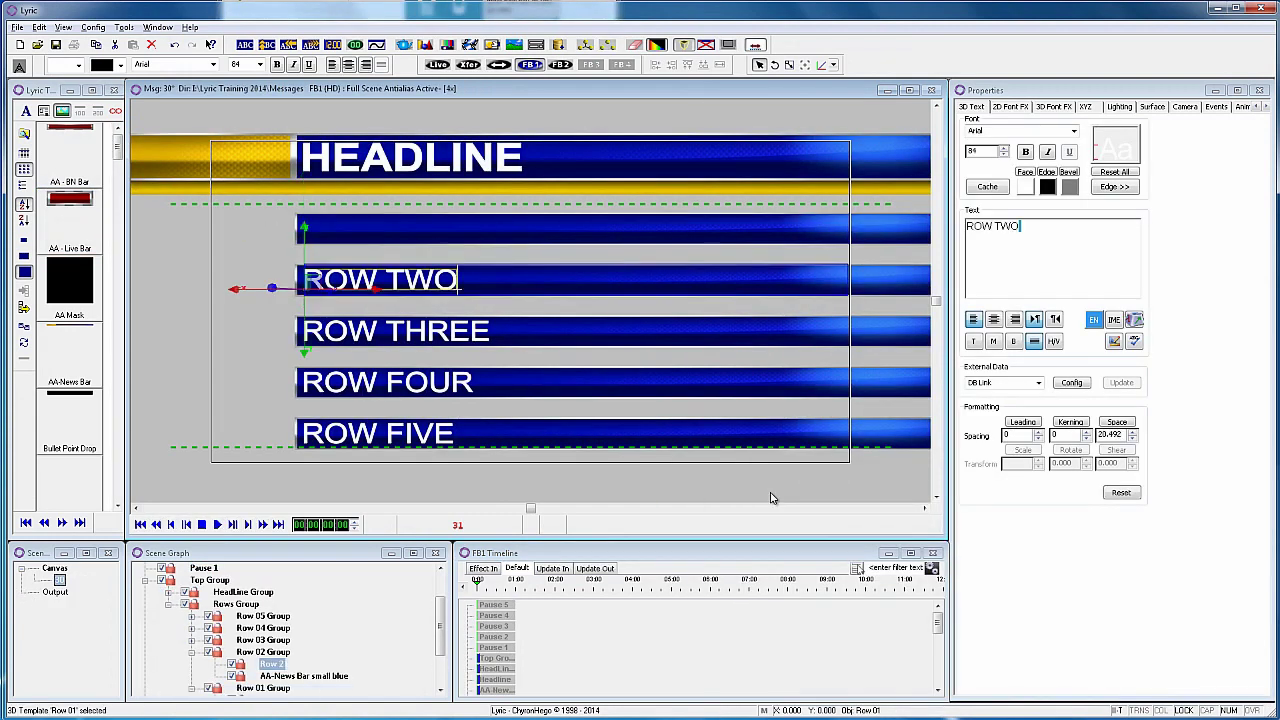
key("BackSpace")
key("BackSpace")
key("BackSpace")
key("BackSpace")
key("BackSpace")
key("BackSpace")
key("BackSpace")
key("BackSpace")
key("BackSpace")
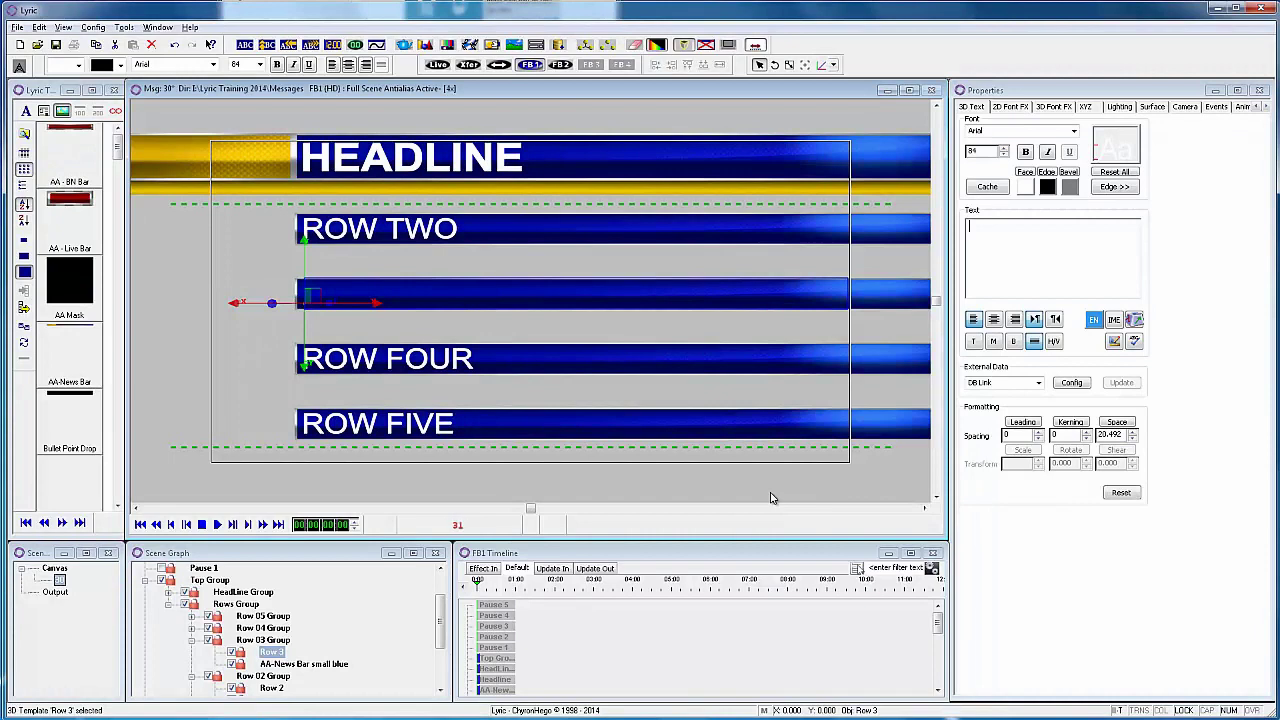
key("ctrl+s")
key("Return")
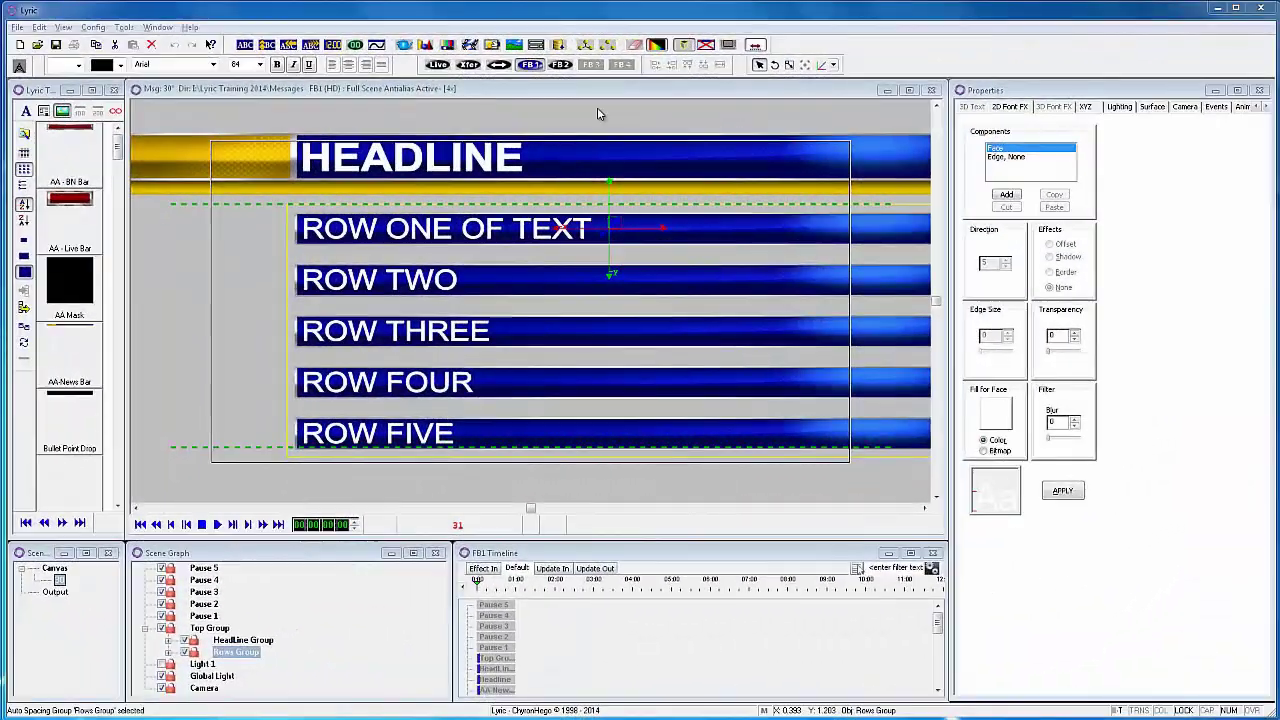
Step: Link Row 5, Row 4, Row 3, Row 2 and Row 01 in the Size To Fit settings of the Row 01 template
left_click(600, 88)
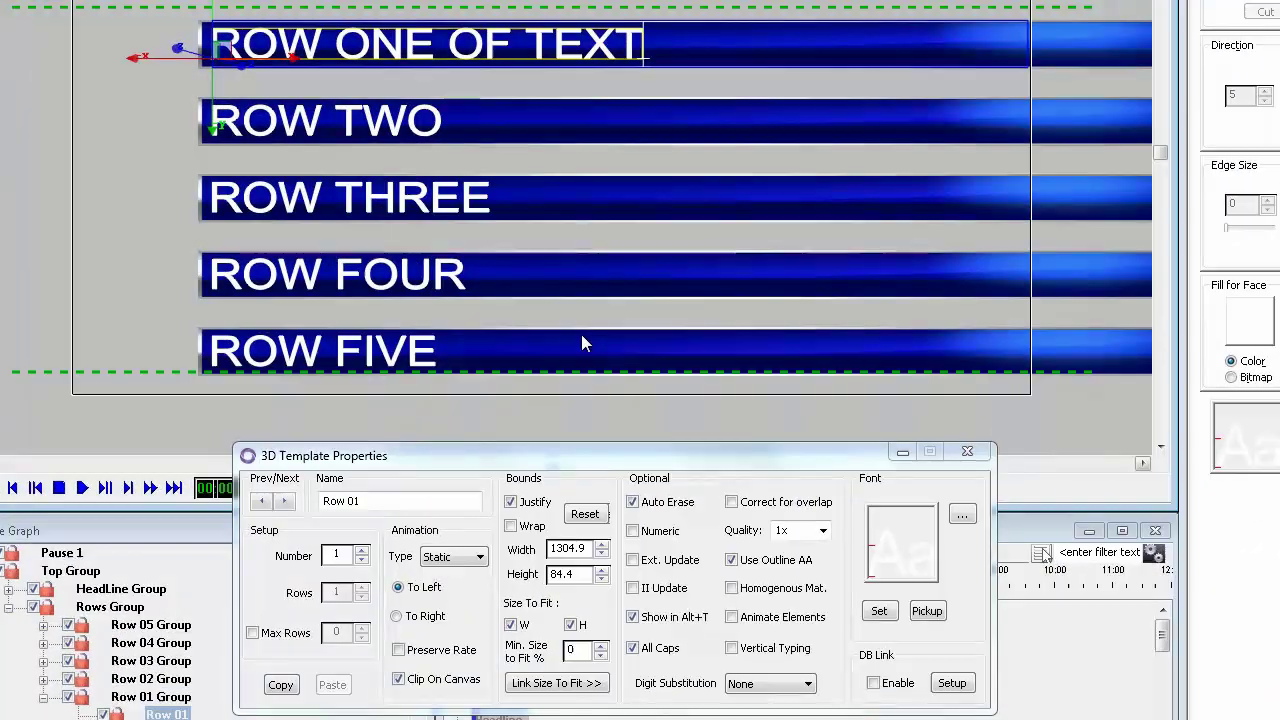
left_click(594, 686)
left_click(522, 542)
left_click(520, 559, "shift")
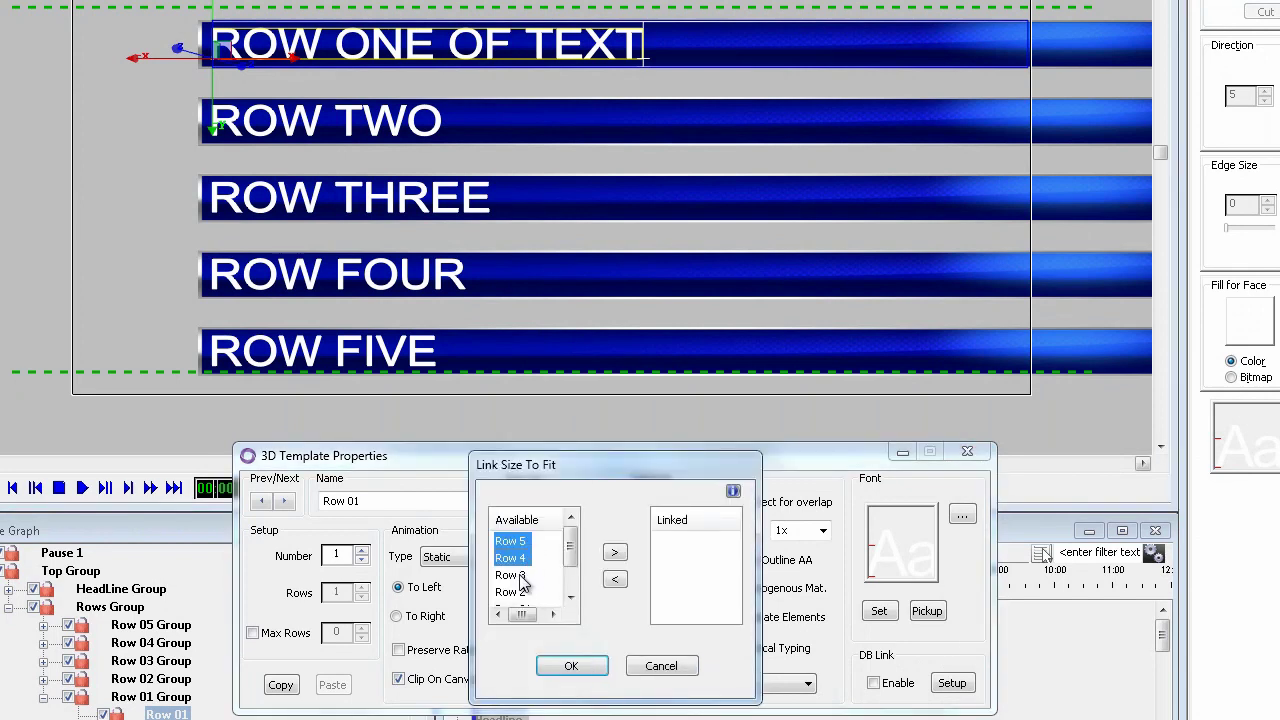
left_click(519, 576, "ctrl")
left_click(521, 593, "ctrl")
left_click_drag(569, 563, 570, 585)
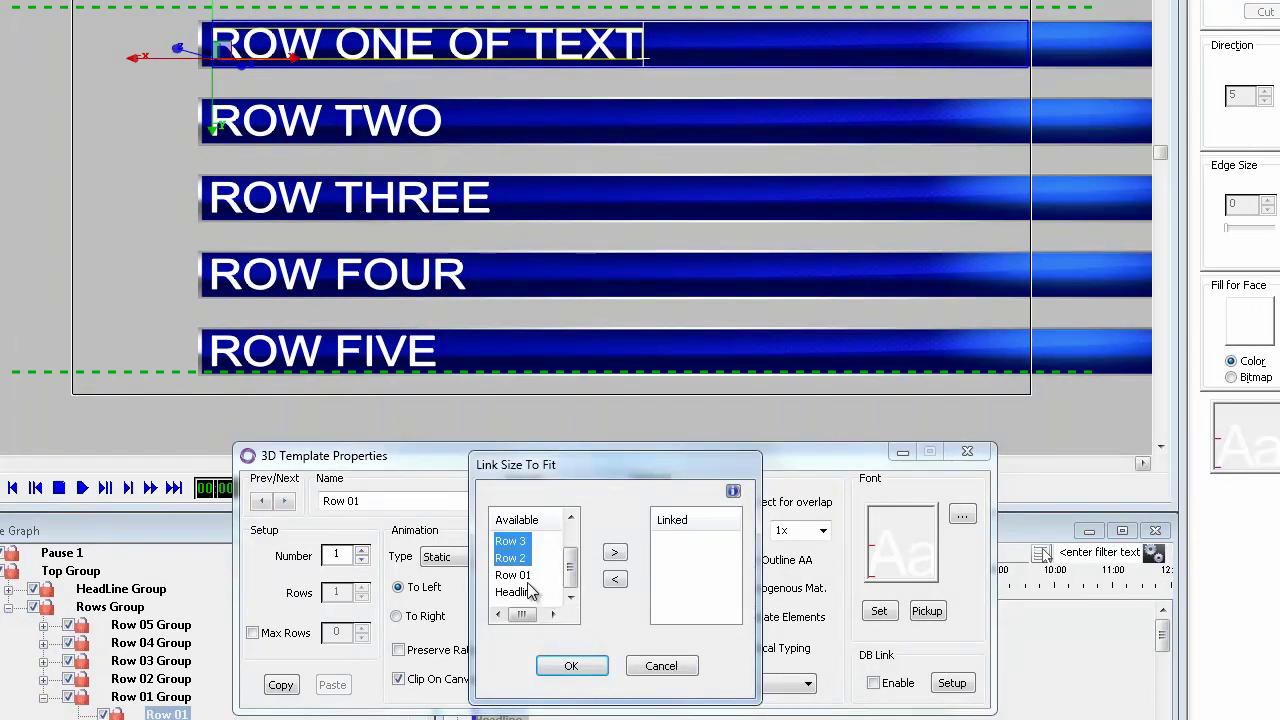
left_click(514, 575, "shift")
left_click(615, 552)
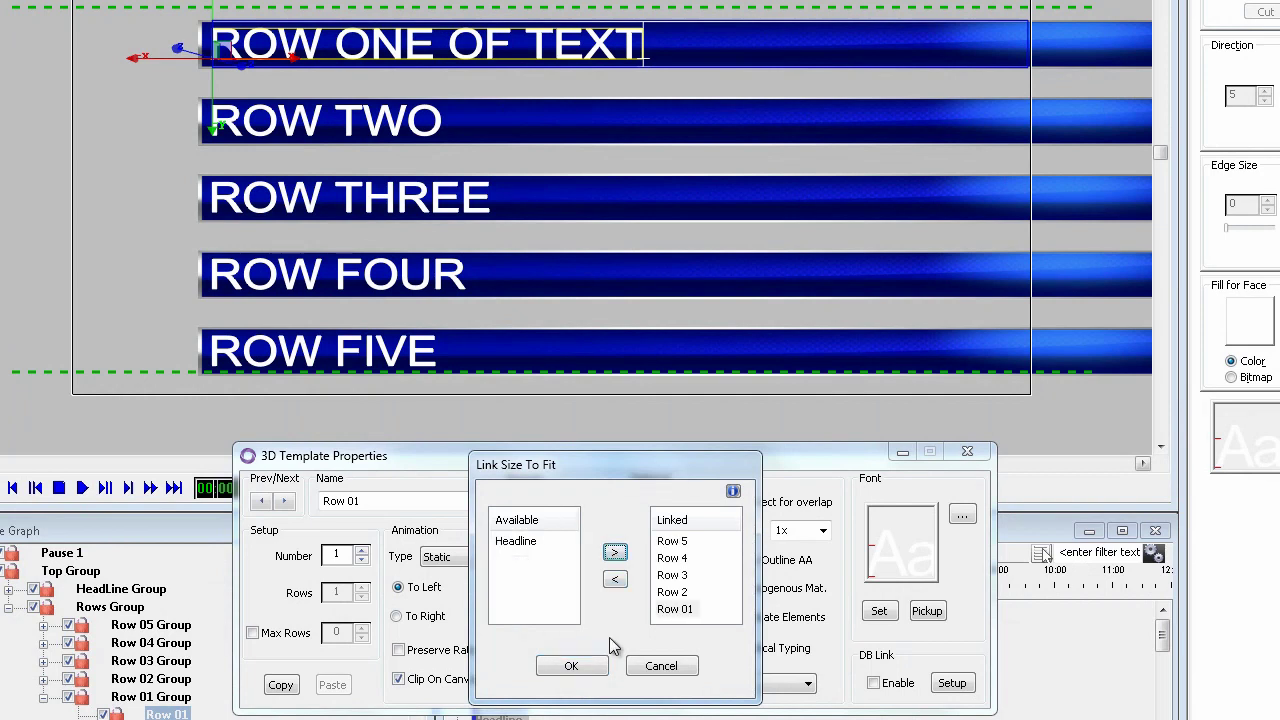
left_click(572, 666)
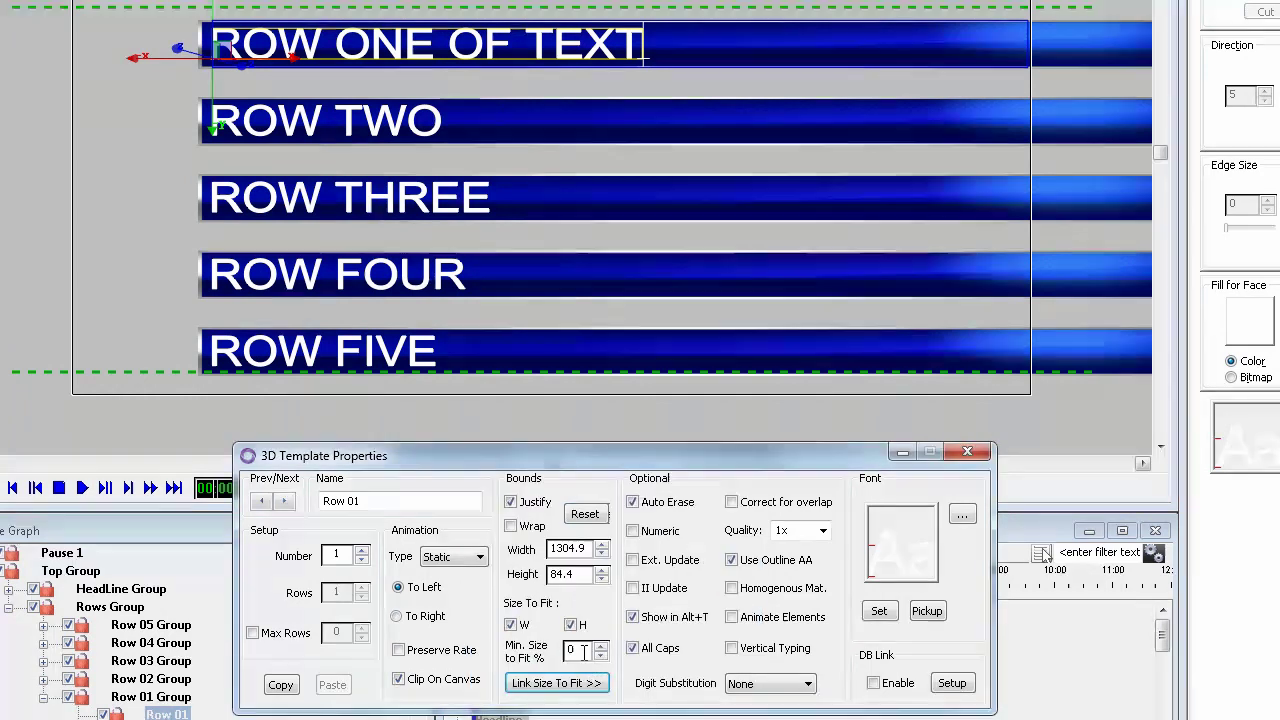
Step: Set the Row 01 template's minimum size to fit to 80%
double_click(584, 651)
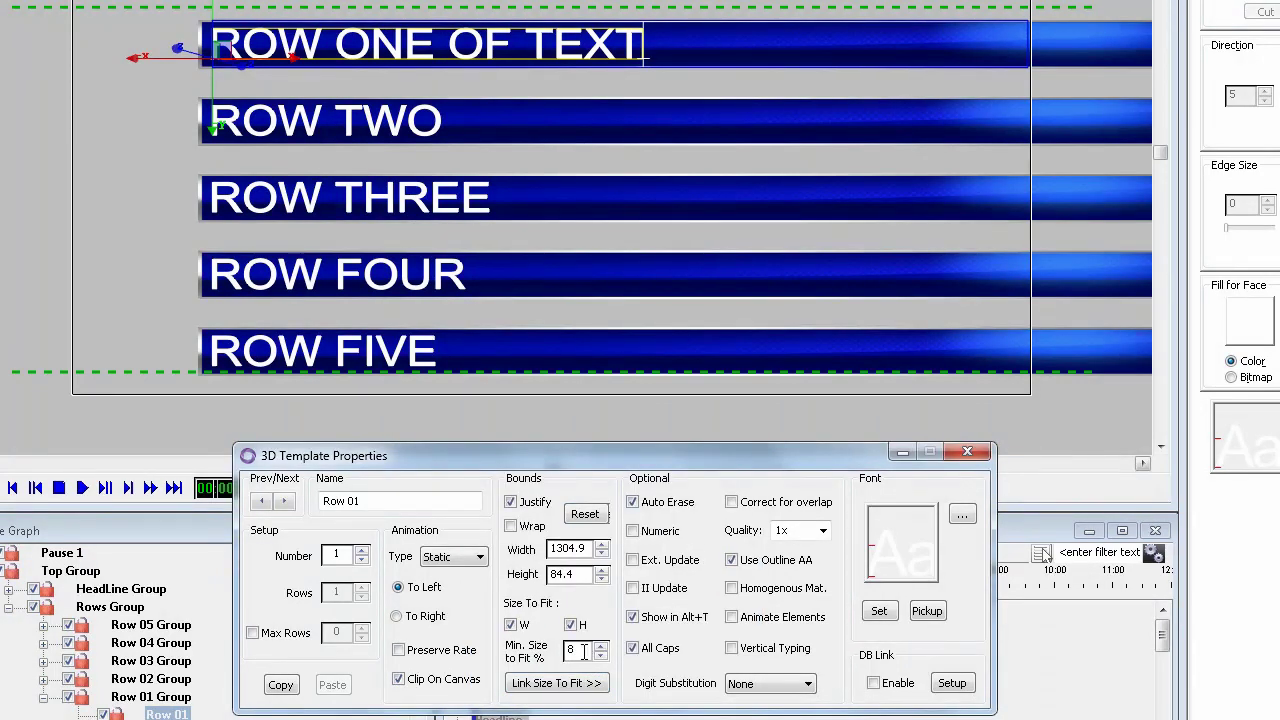
left_click(600, 647)
left_click(600, 657)
left_click(600, 657)
left_click(600, 647)
Step: Replace the first row's text with "THIS IS SOME TEXT THAT WILL BE TOO BIG" to test the linked sizing
left_click(560, 35)
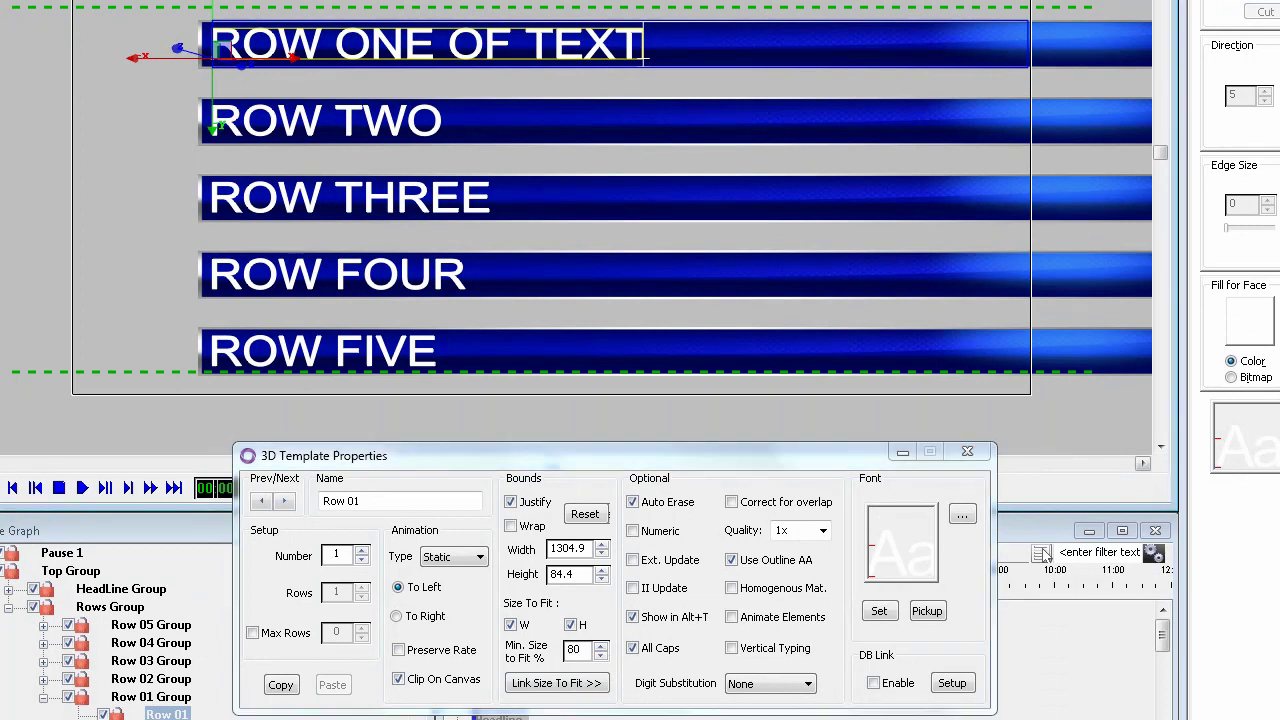
type("THIS IS ")
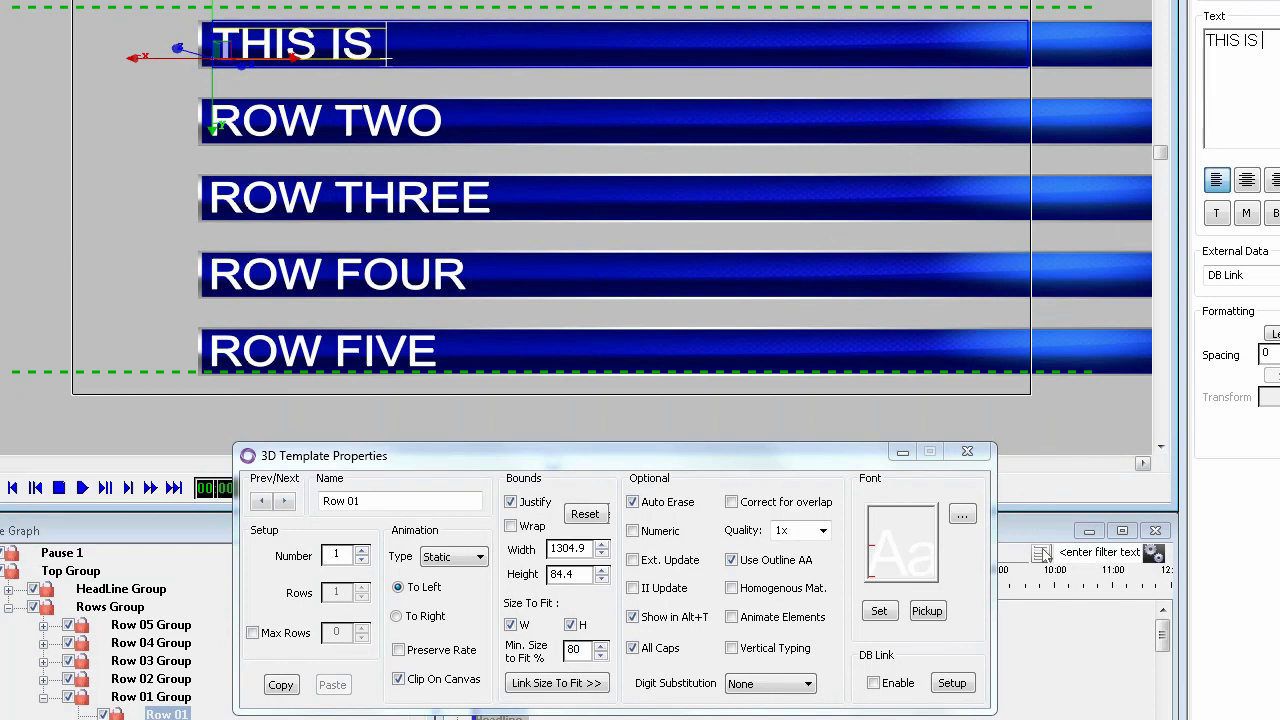
type("SOME TEX")
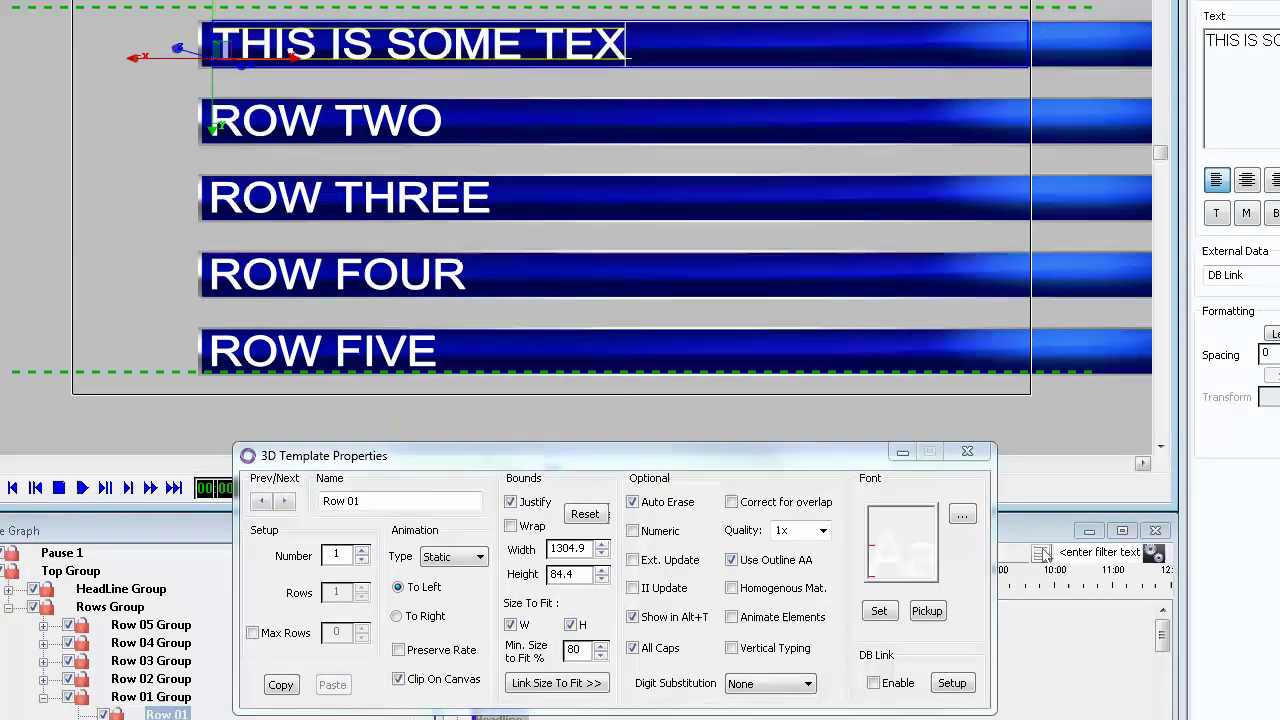
type("T THAT WILL")
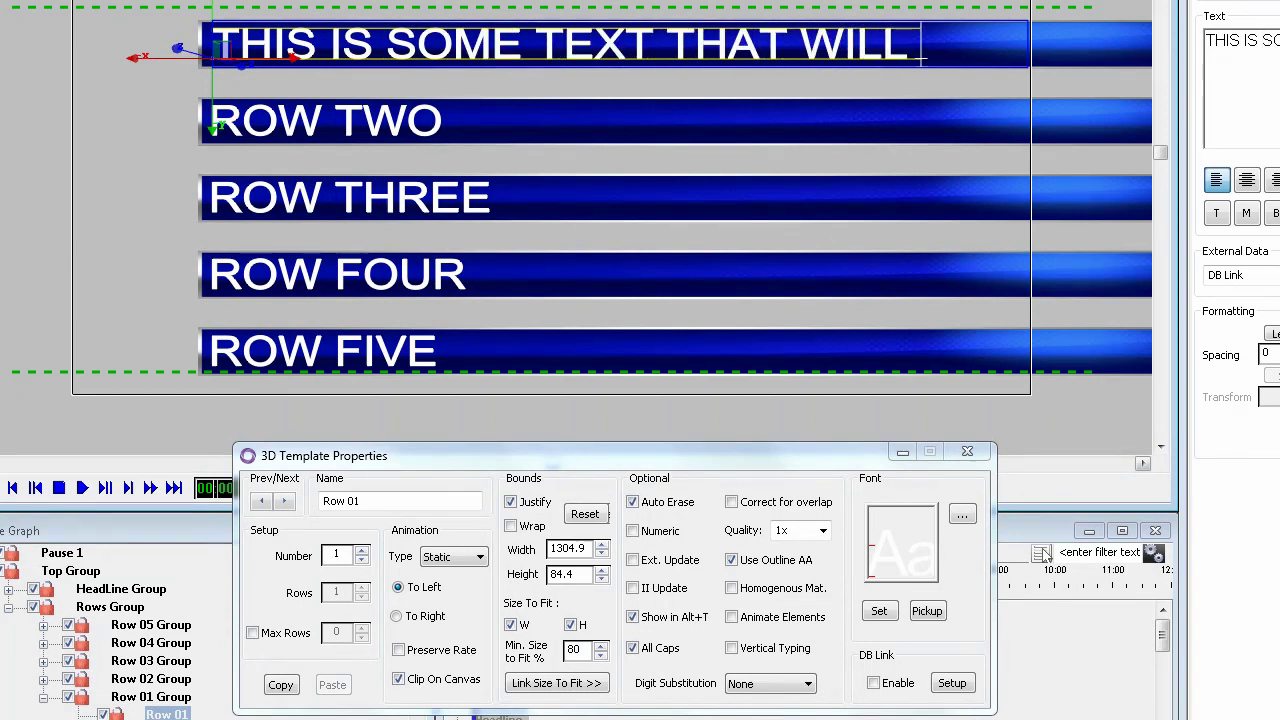
type(" BE TOO")
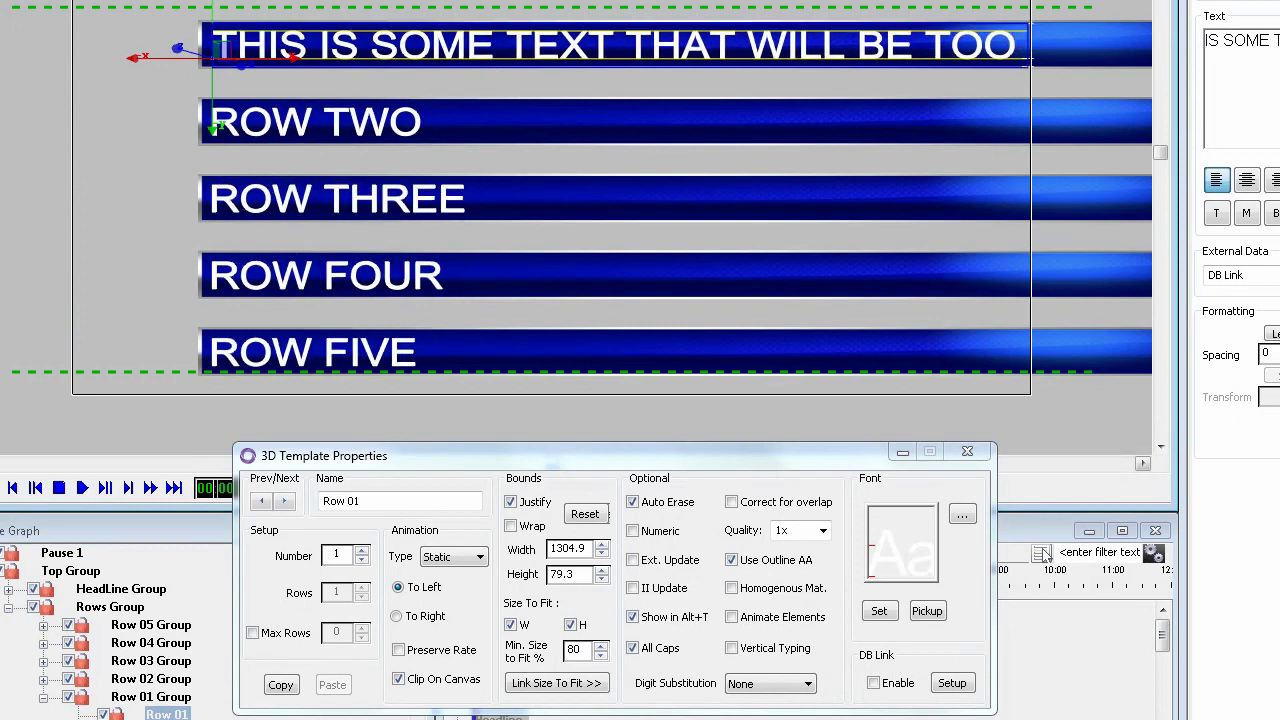
type(" BIG")
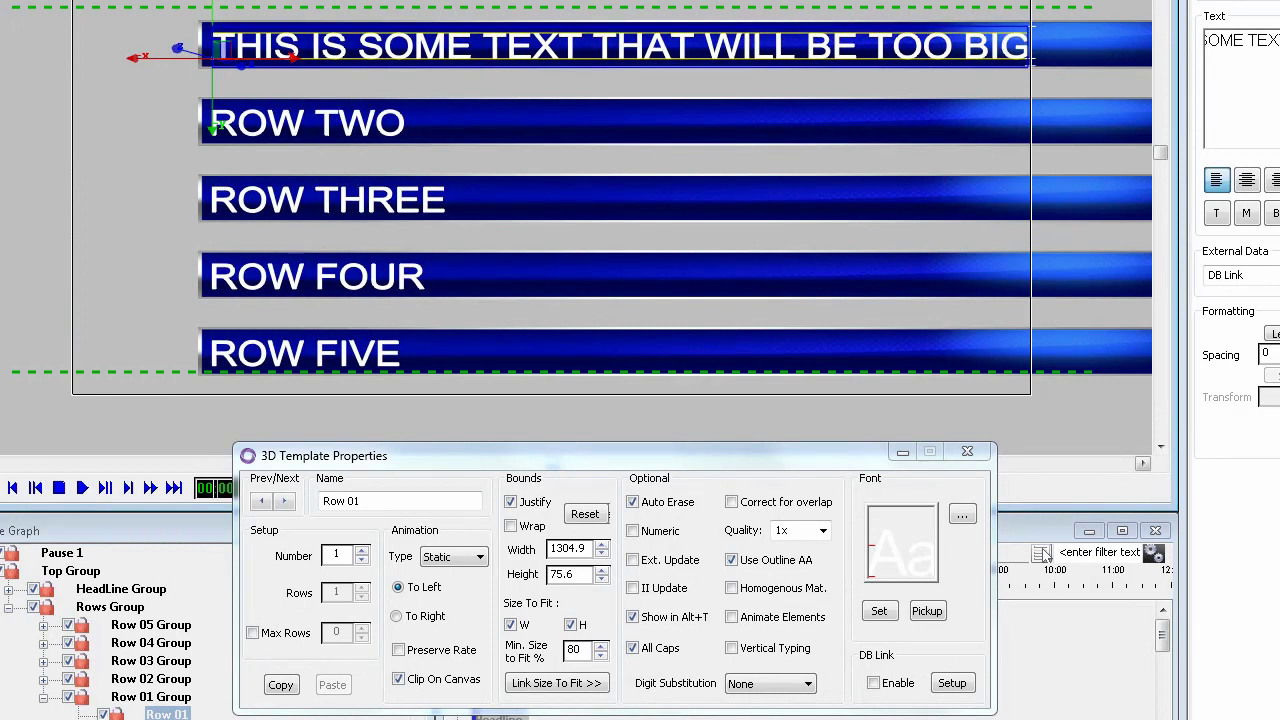